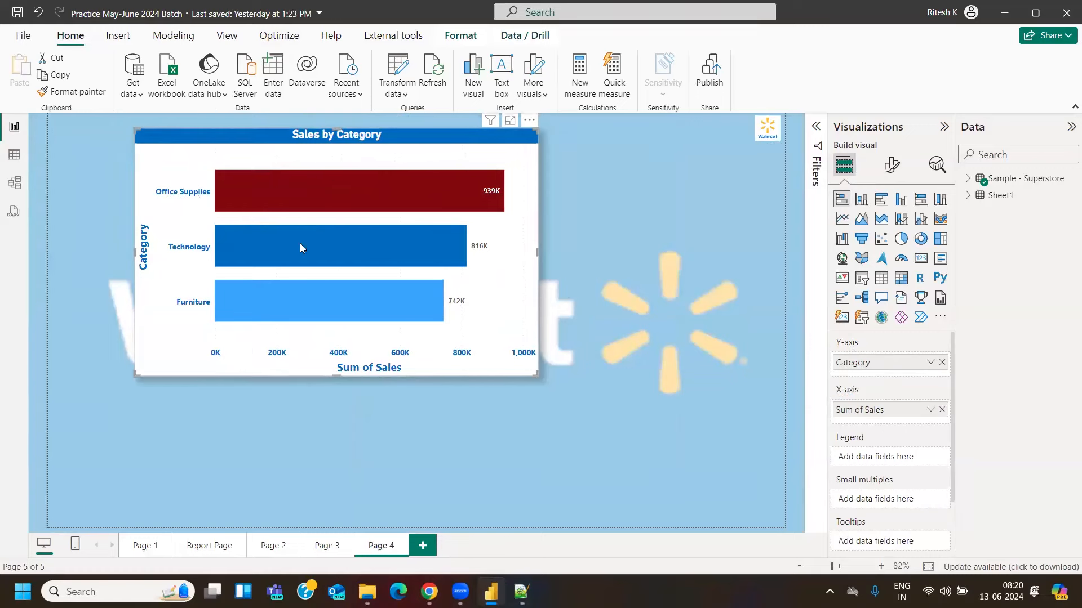
# Shift the Sales by Category chart to the page's left edge and place a duplicate of it in the lower-right corner
pyautogui.moveTo(327, 134); pyautogui.dragTo(234, 134)
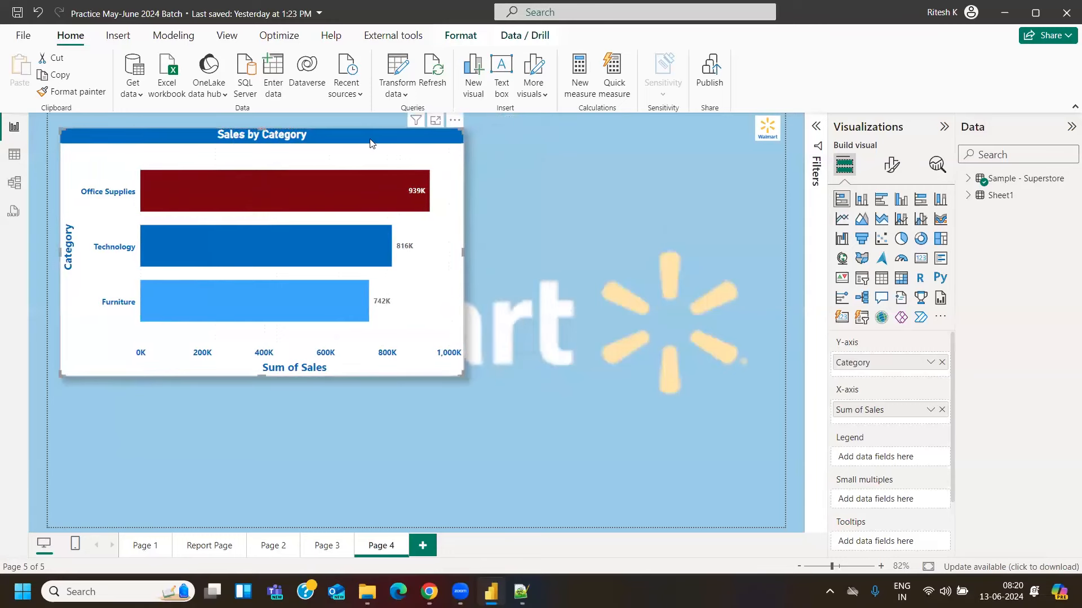
pyautogui.hotkey('ctrl', 'c')
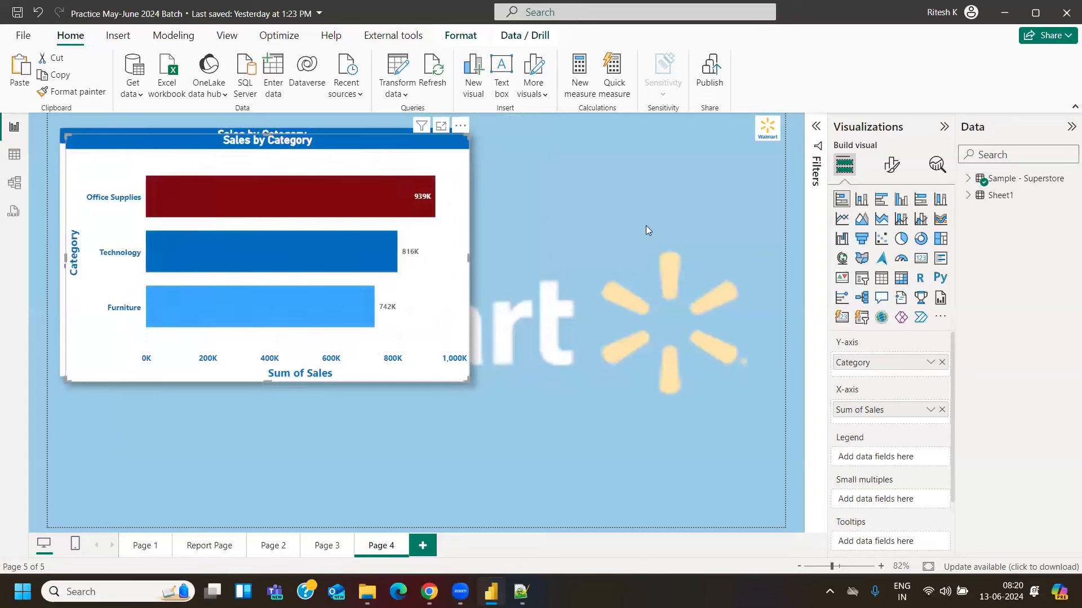
pyautogui.hotkey('ctrl', 'v')
pyautogui.moveTo(718, 310); pyautogui.dragTo(737, 364)
# Shrink the original Sales by Category chart and move the duplicate slightly up and left, clear of the original
pyautogui.click(373, 129)
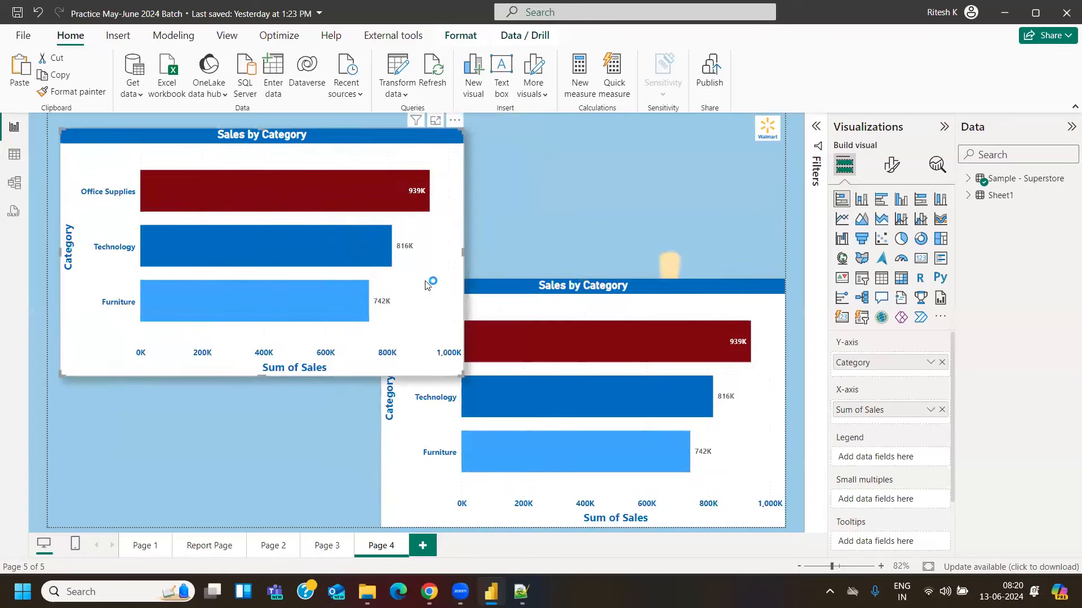
pyautogui.moveTo(457, 374); pyautogui.dragTo(350, 307)
pyautogui.moveTo(469, 298); pyautogui.dragTo(452, 259)
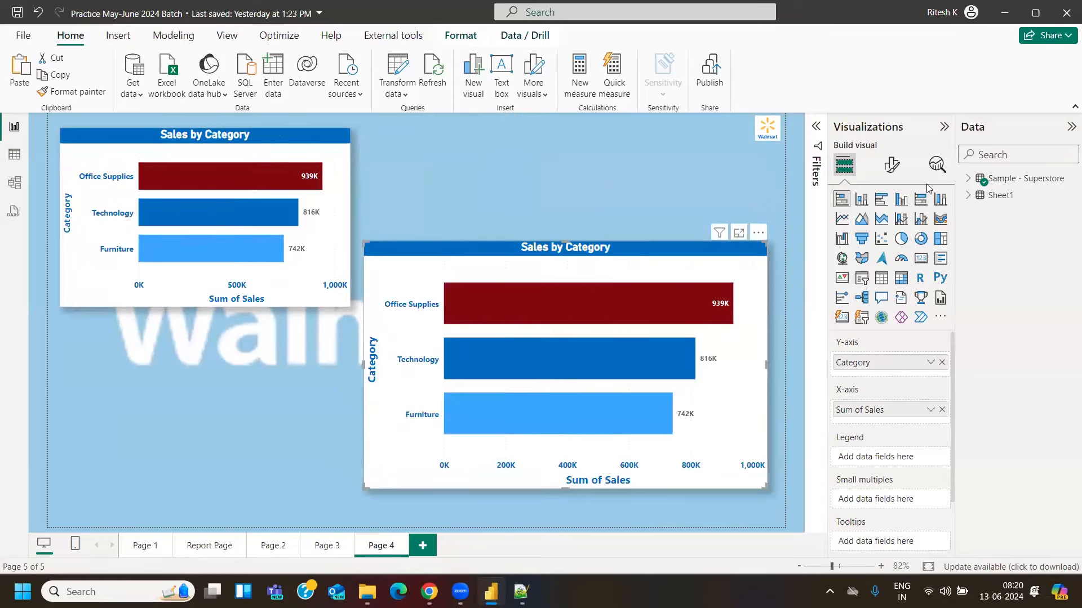
# Replace Category with Sub-Category from the Sample - Superstore table on the duplicate chart's Y-axis
pyautogui.click(967, 179)
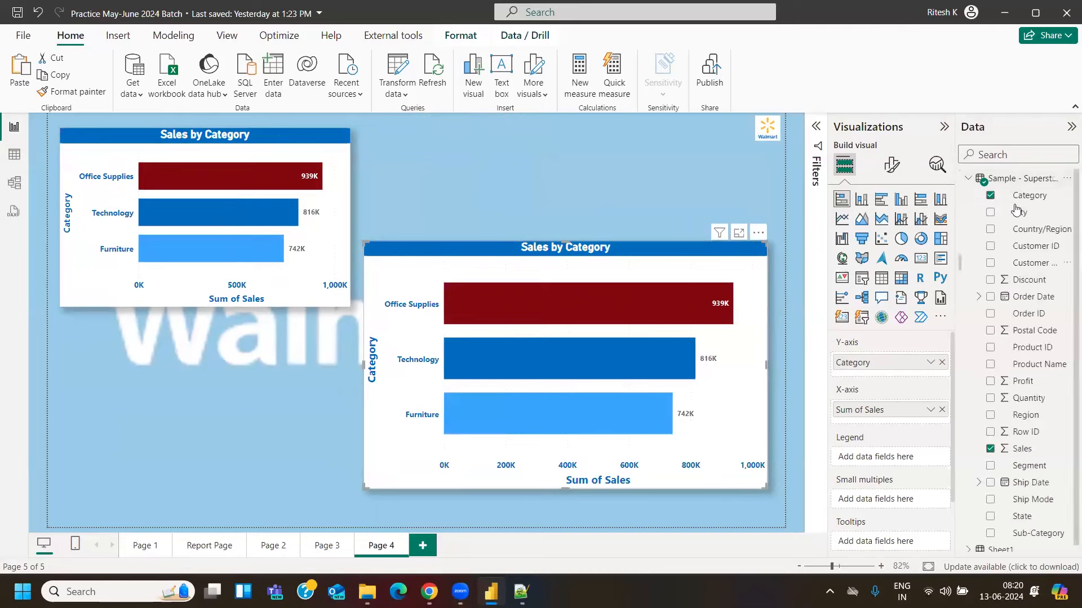
pyautogui.click(942, 362)
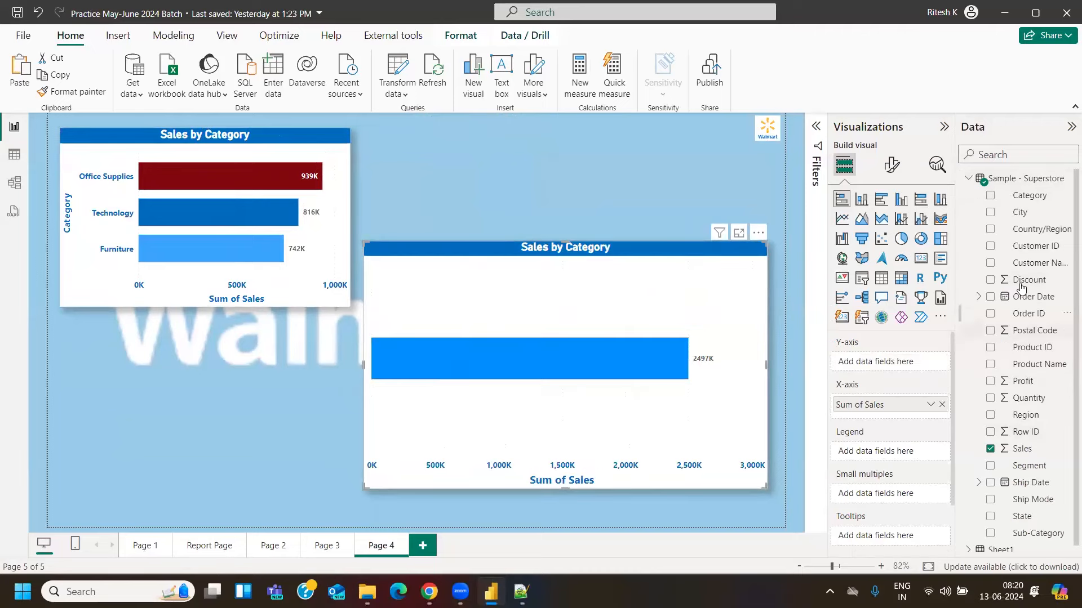
pyautogui.moveTo(1026, 533); pyautogui.dragTo(902, 366)
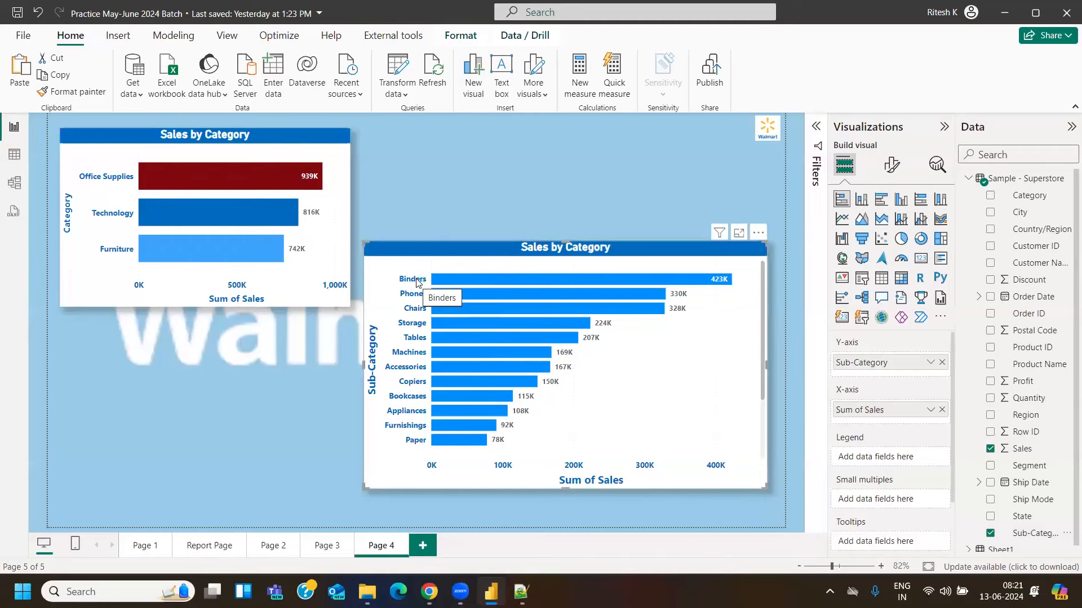
pyautogui.moveTo(762, 337); pyautogui.dragTo(762, 266)
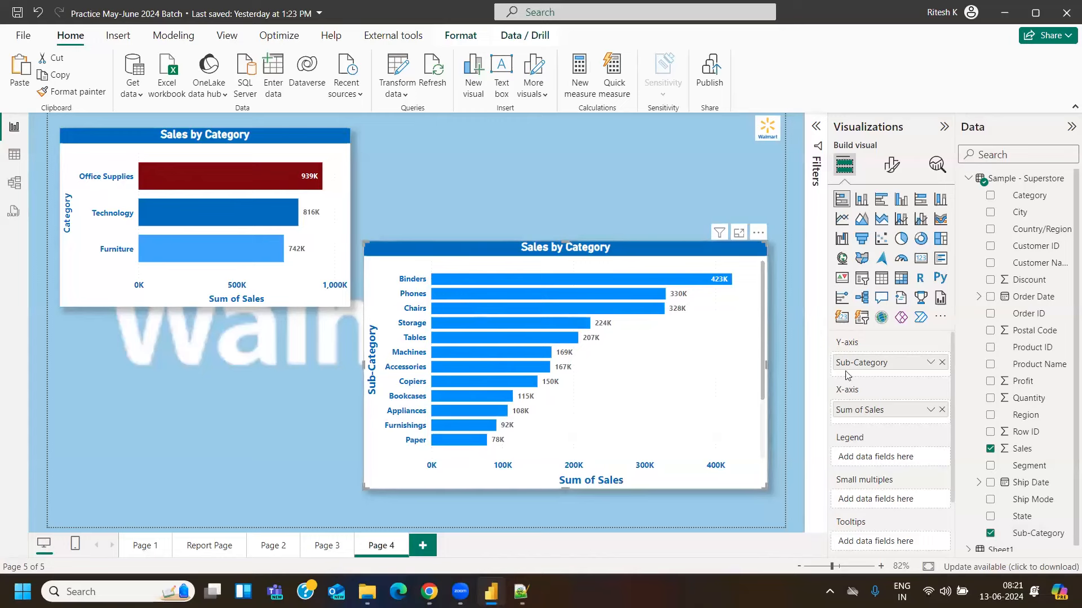
# Swap the duplicate chart's Y-axis field to Postal Code, then to Discount, to compare numeric fields against Sum of Sales
pyautogui.click(942, 364)
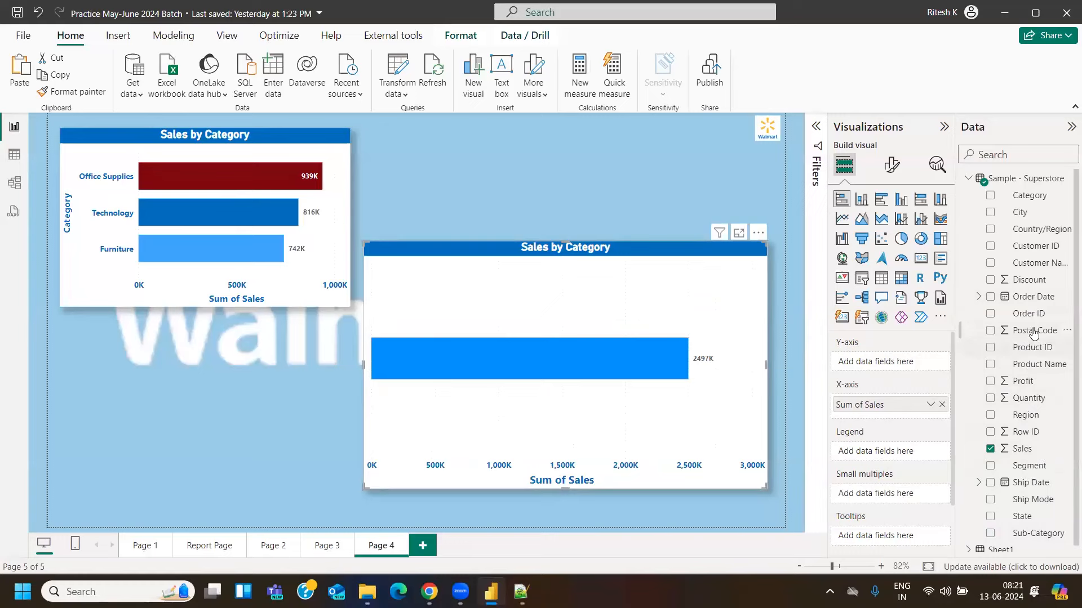
pyautogui.moveTo(1033, 333); pyautogui.dragTo(862, 362)
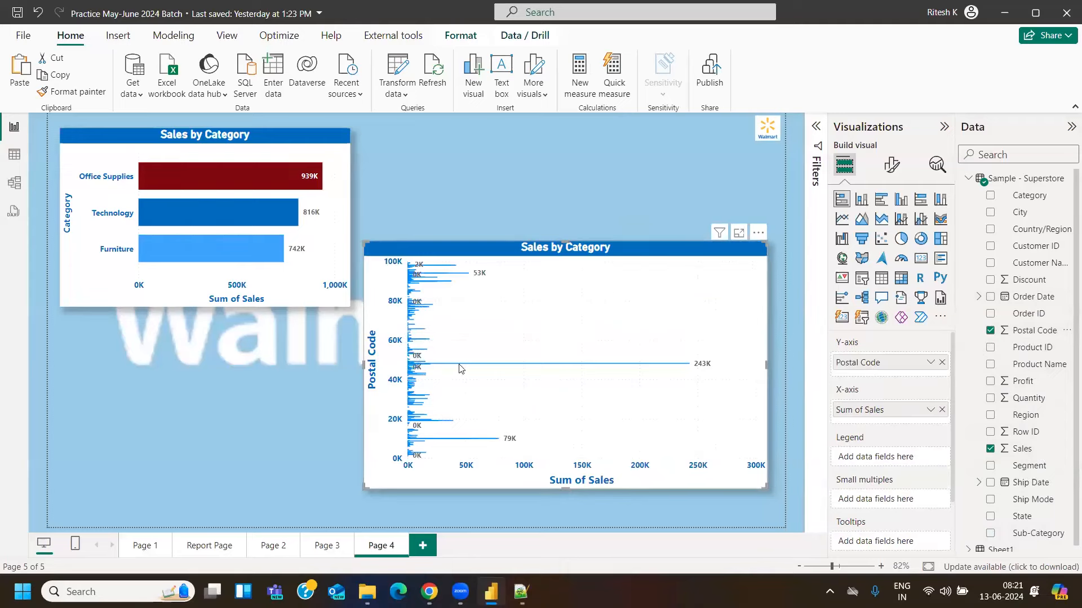
pyautogui.moveTo(472, 369)
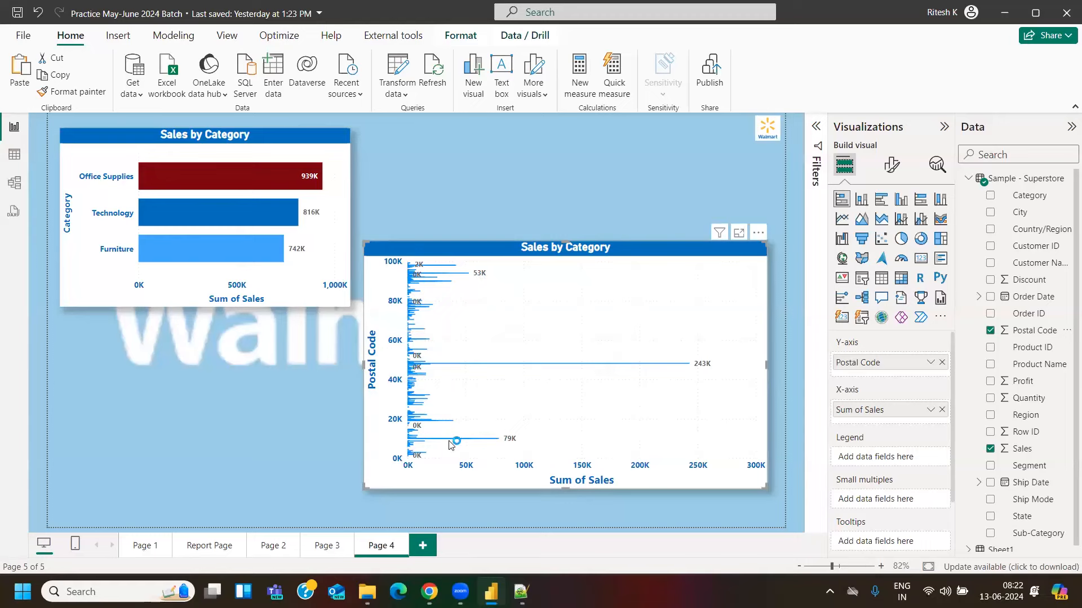
pyautogui.moveTo(453, 444)
pyautogui.moveTo(927, 363); pyautogui.dragTo(890, 363)
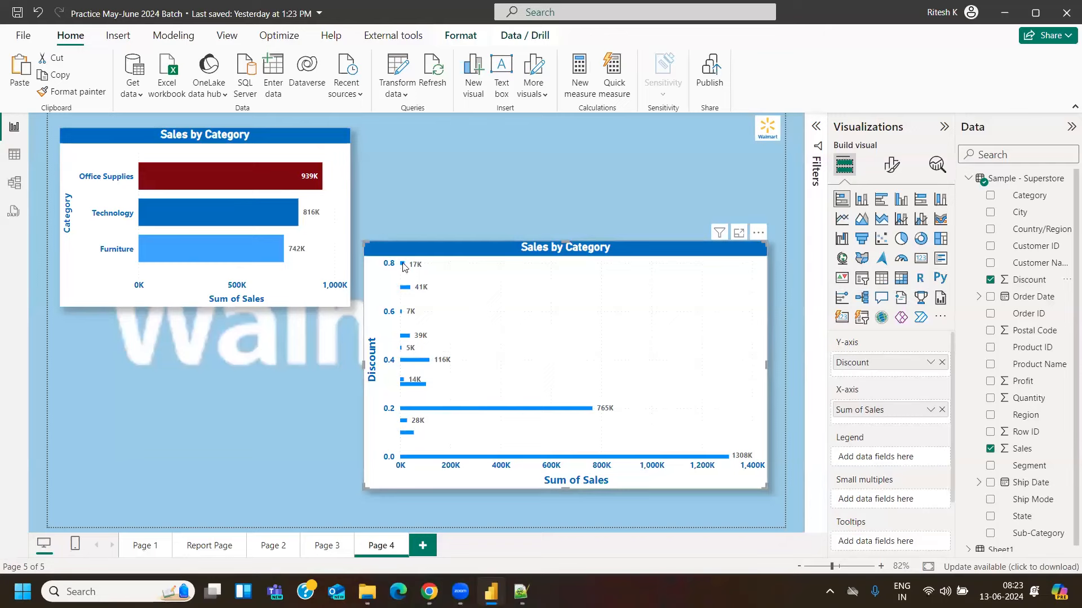
pyautogui.moveTo(403, 267)
# Replace Discount with City on the duplicate chart's Y-axis and look through the full list of cities
pyautogui.click(941, 362)
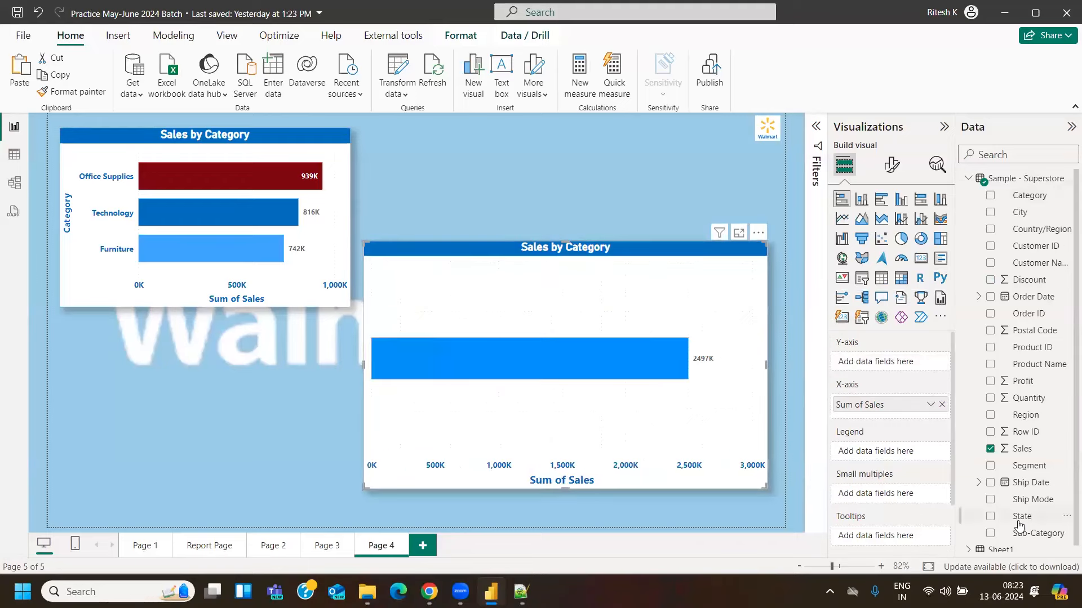
pyautogui.moveTo(1014, 213); pyautogui.dragTo(879, 361)
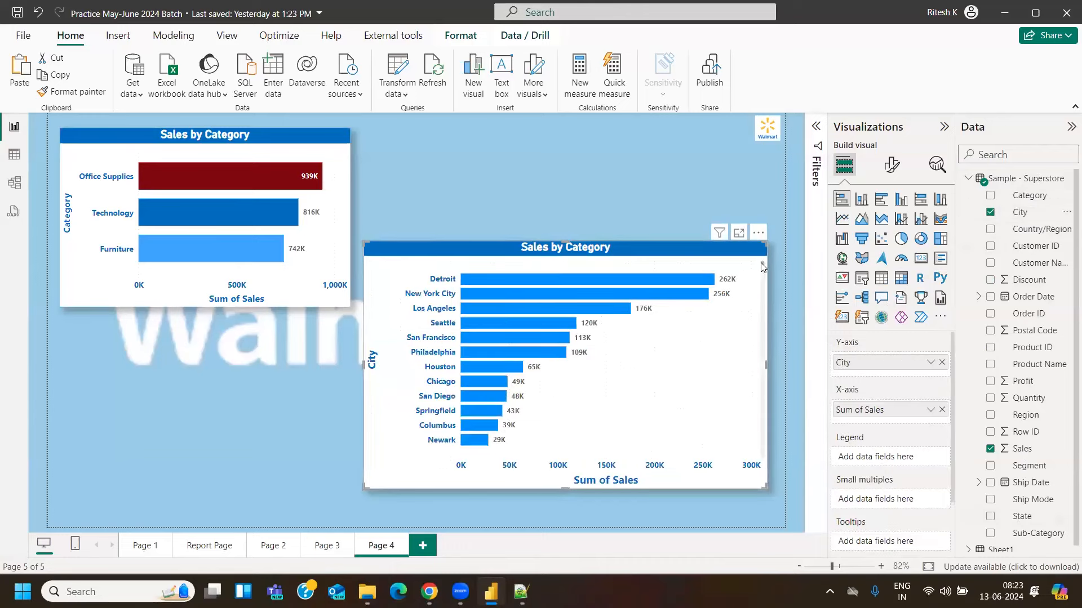
pyautogui.moveTo(762, 261); pyautogui.dragTo(745, 353)
pyautogui.scroll(-10, 736, 367)
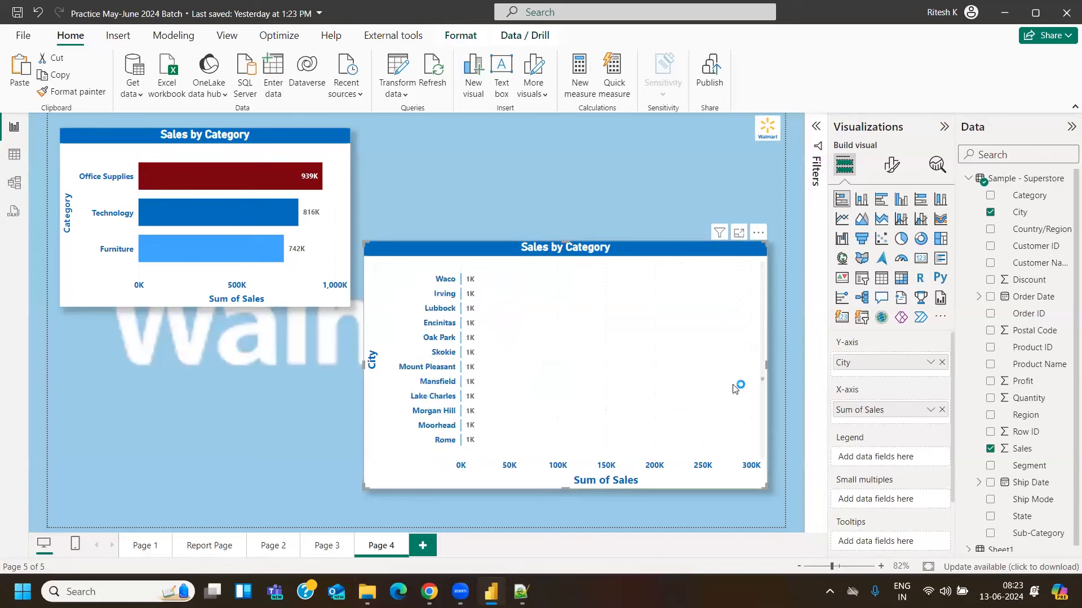
pyautogui.scroll(-10, 730, 429)
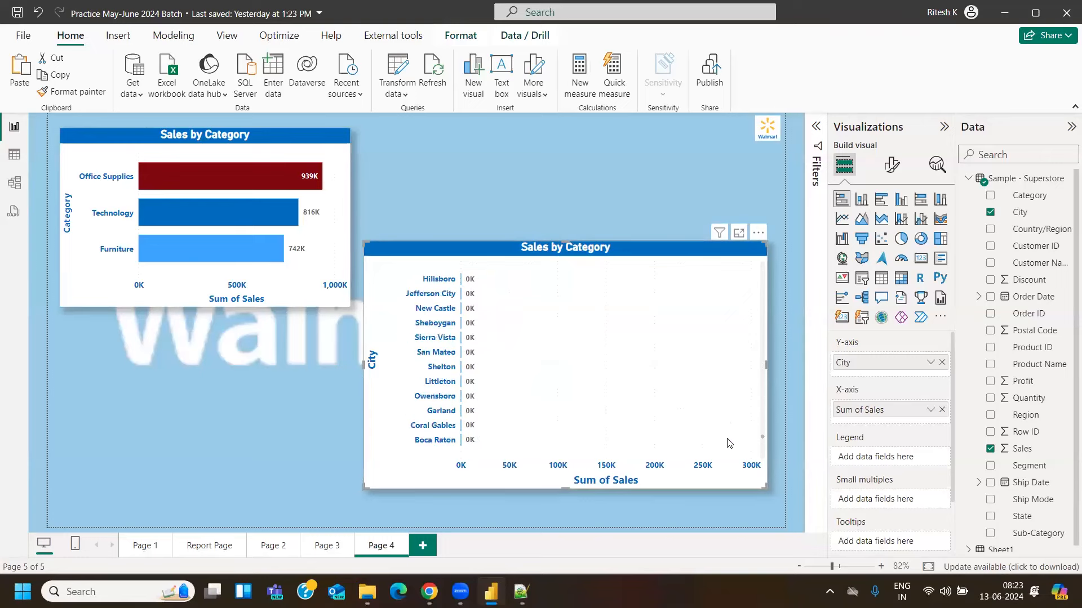
pyautogui.scroll(15, 731, 456)
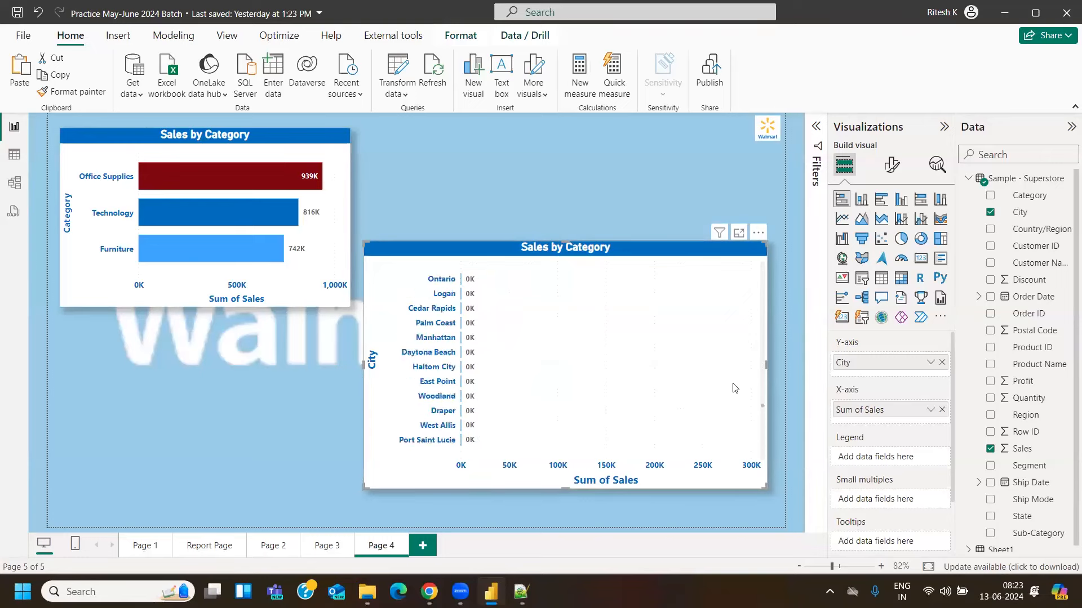
pyautogui.scroll(5, 742, 292)
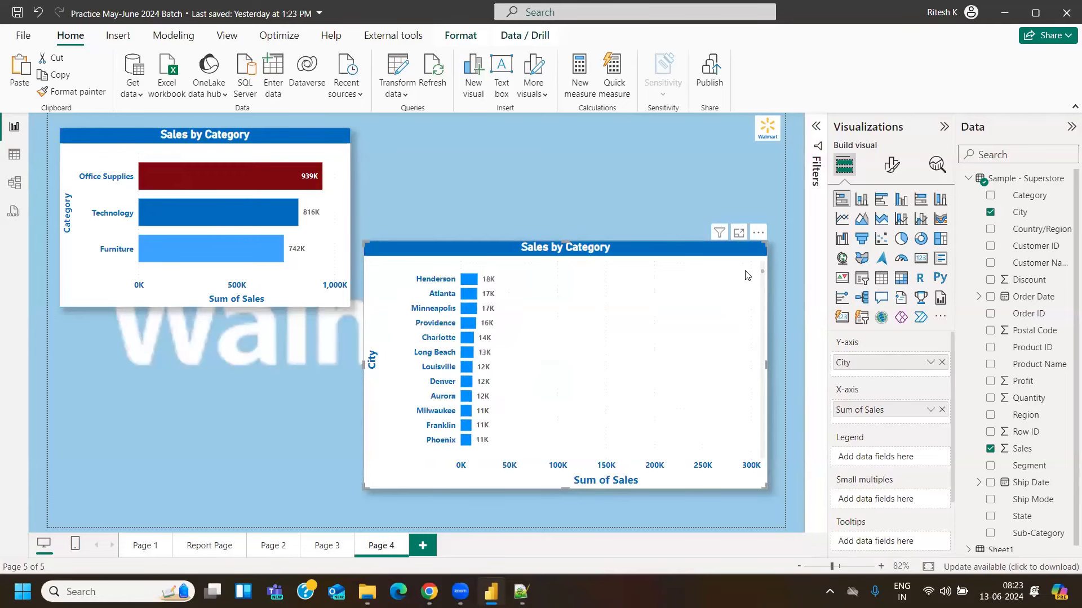
pyautogui.scroll(5, 763, 275)
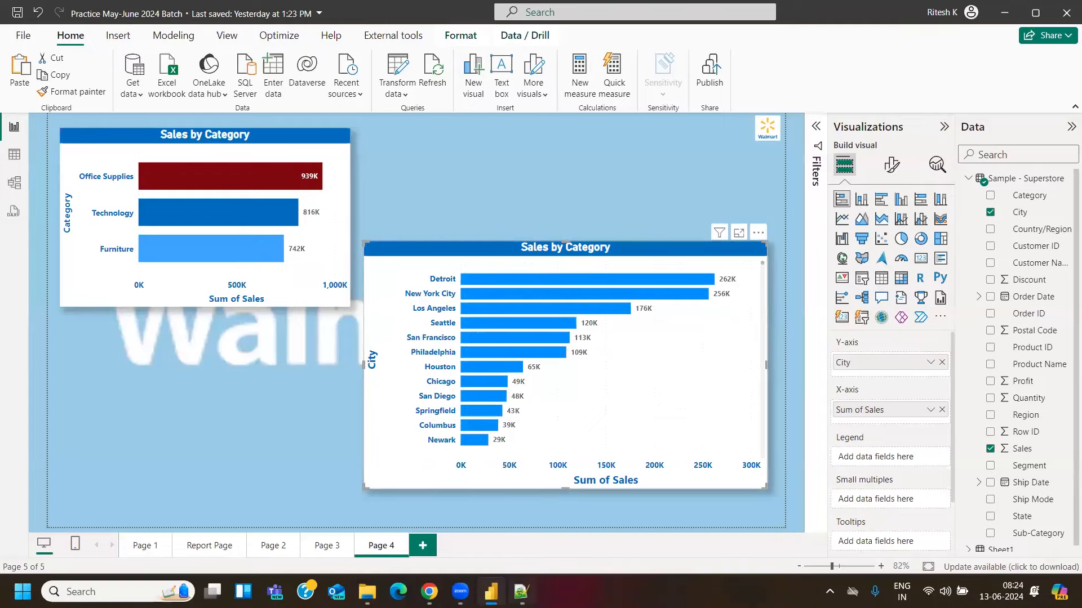
# Switch to Notepad++ and add the heading "Bar Chart" below the list of important points
pyautogui.hotkey('alt', 'Tab')
pyautogui.write('Barc')
pyautogui.press('BackSpace')
pyautogui.write('Chart')
pyautogui.press('Return')
pyautogui.press('Return')
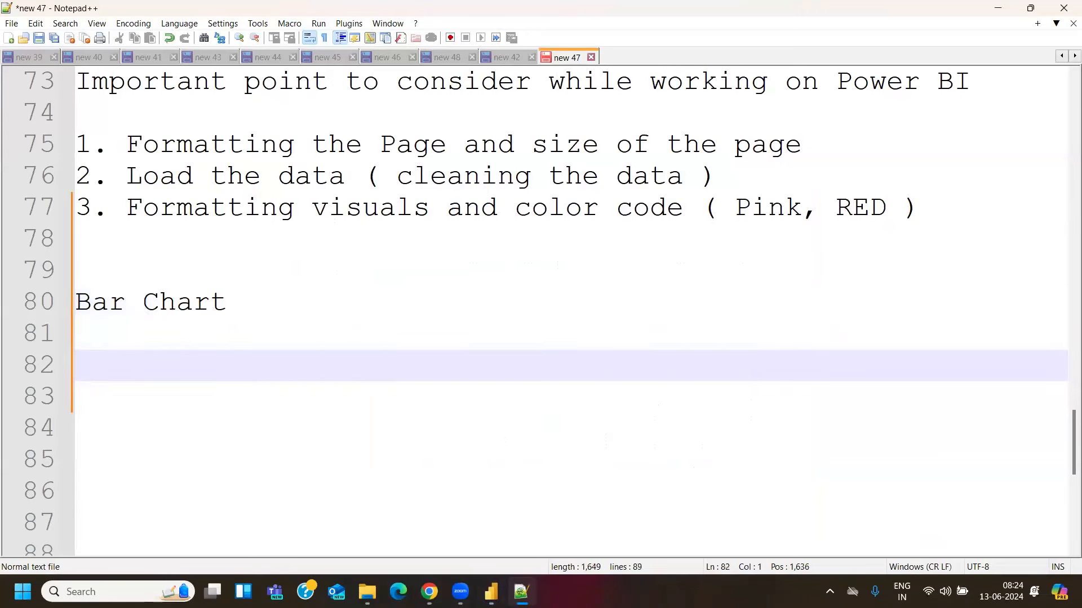
# Write the column headings "Y axis", "X axis" and "Legend" under Bar Chart, with wider spacing between them
pyautogui.write('Y axis  xa')
pyautogui.press('BackSpace')
pyautogui.press('BackSpace')
pyautogui.write('X')
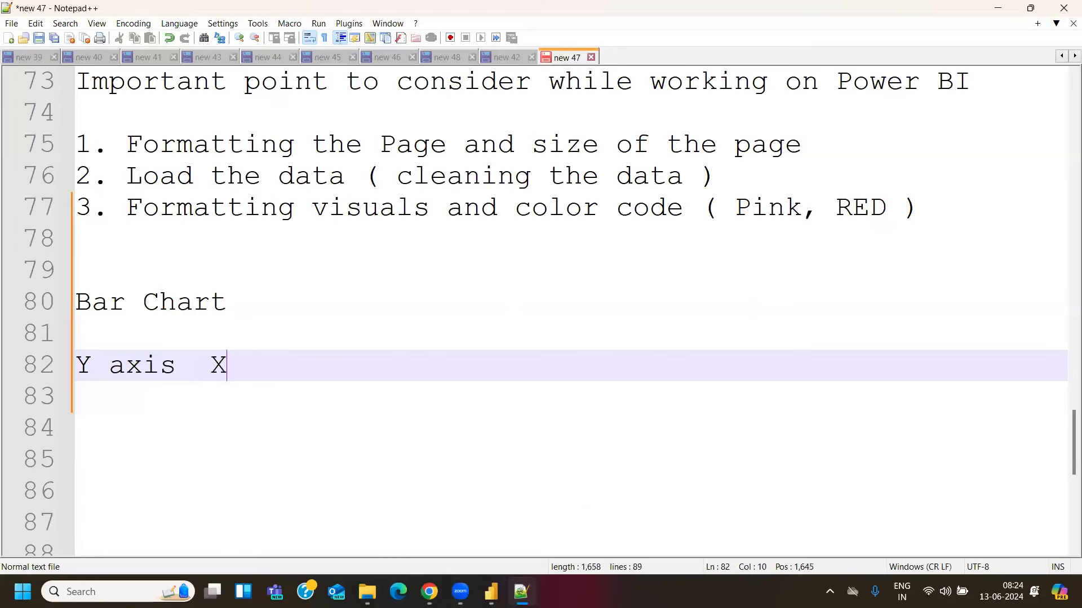
pyautogui.write(' axis  ')
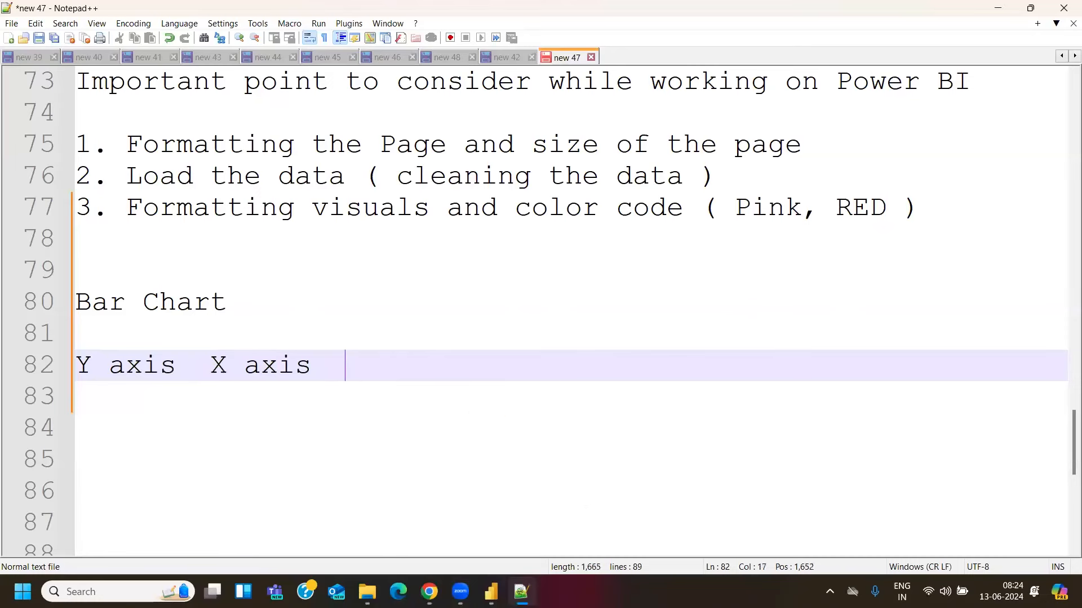
pyautogui.write(' Legend')
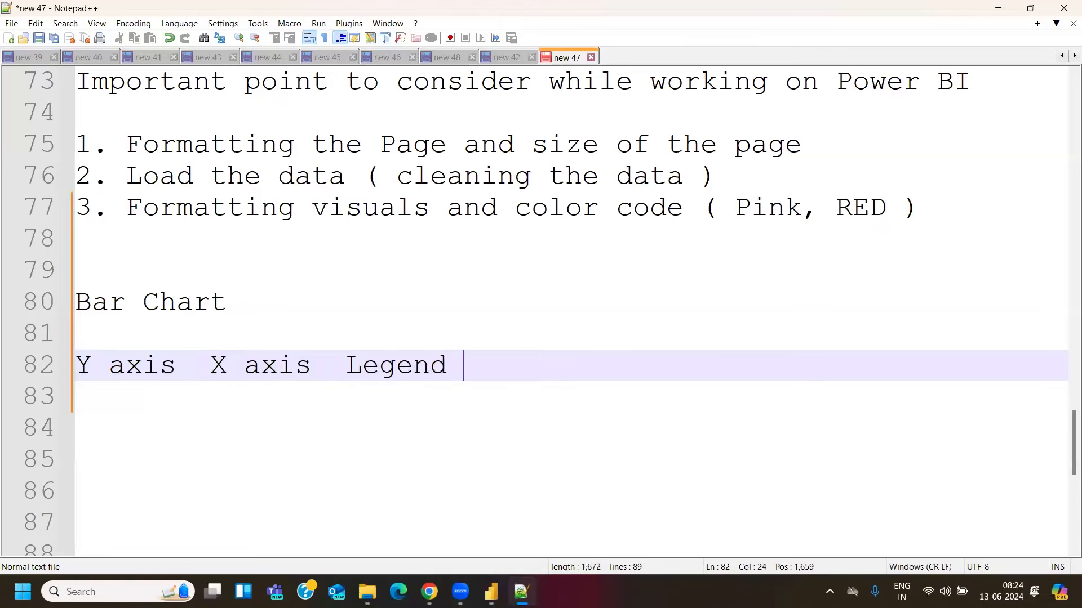
pyautogui.press('BackSpace')
pyautogui.click(342, 359)
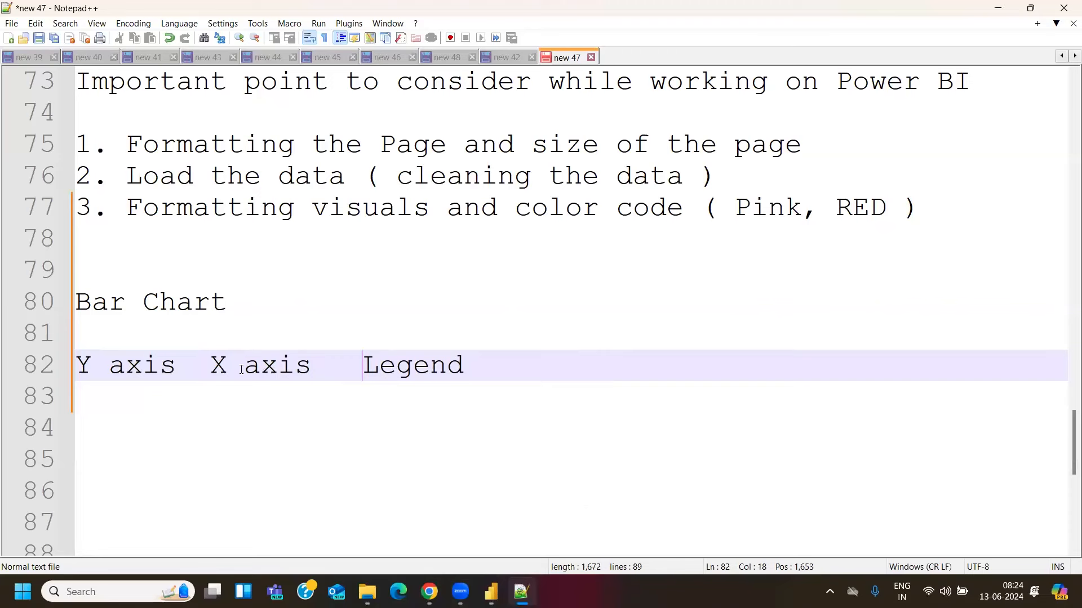
pyautogui.click(214, 368)
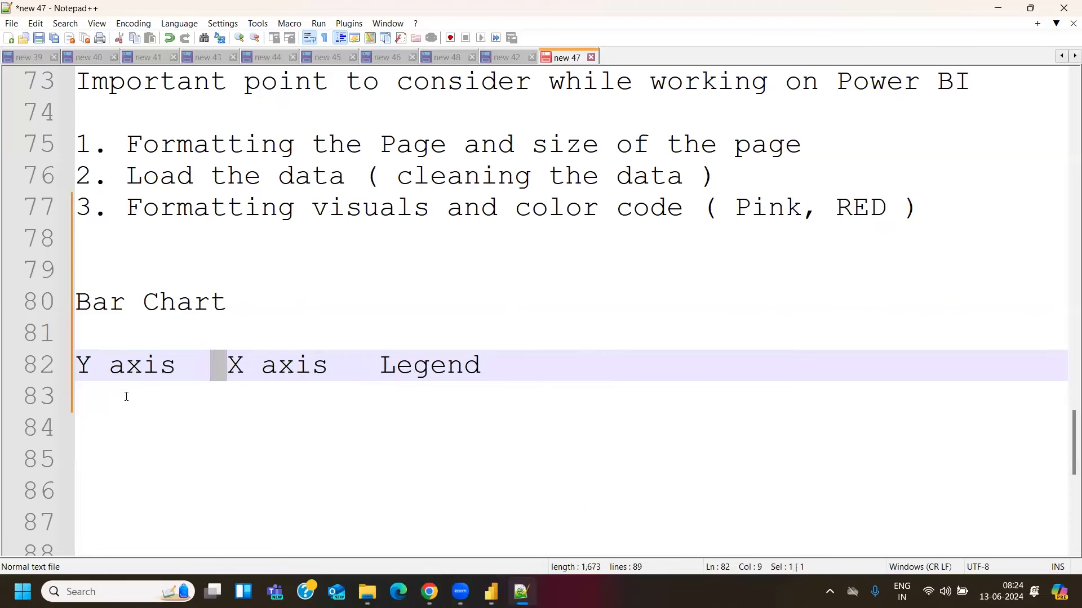
# Add two rows under the axis headings: 1C with 1N, and 1N with 1N
pyautogui.click(126, 396)
pyautogui.write('1C')
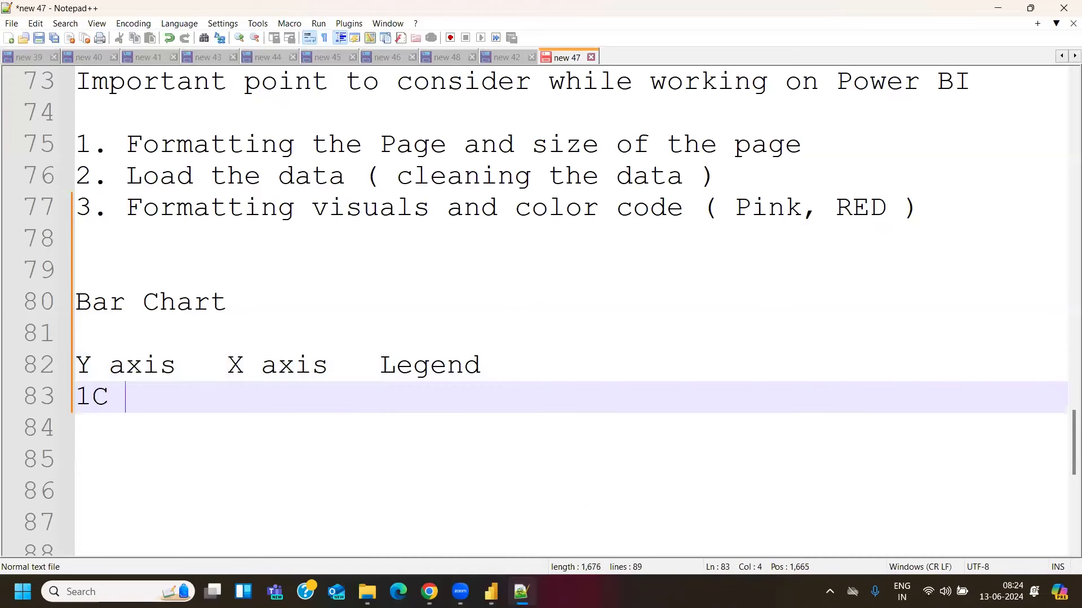
pyautogui.write('        1N')
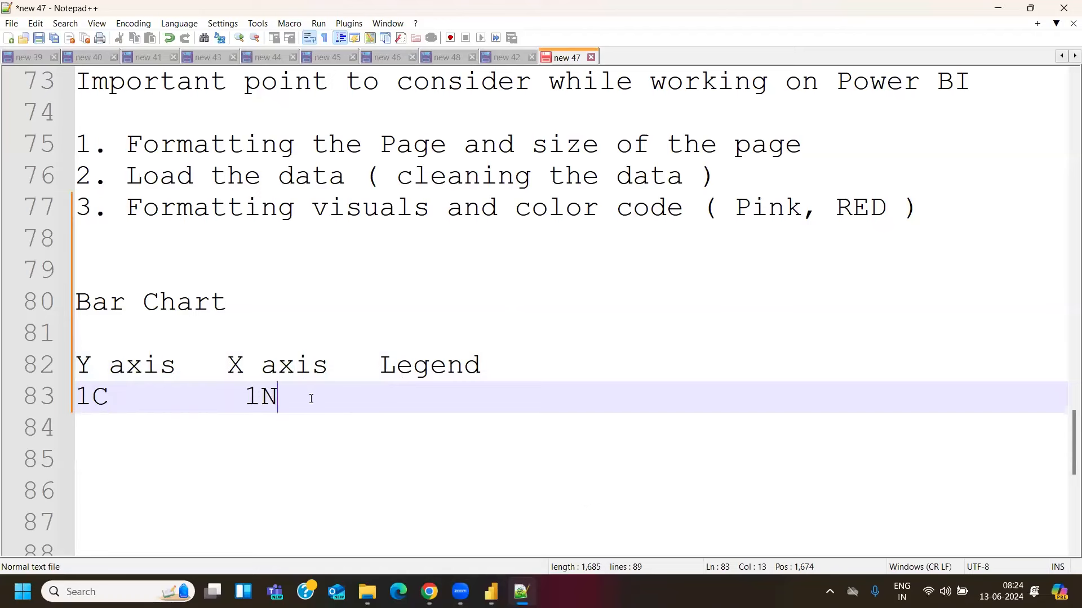
pyautogui.press('Return')
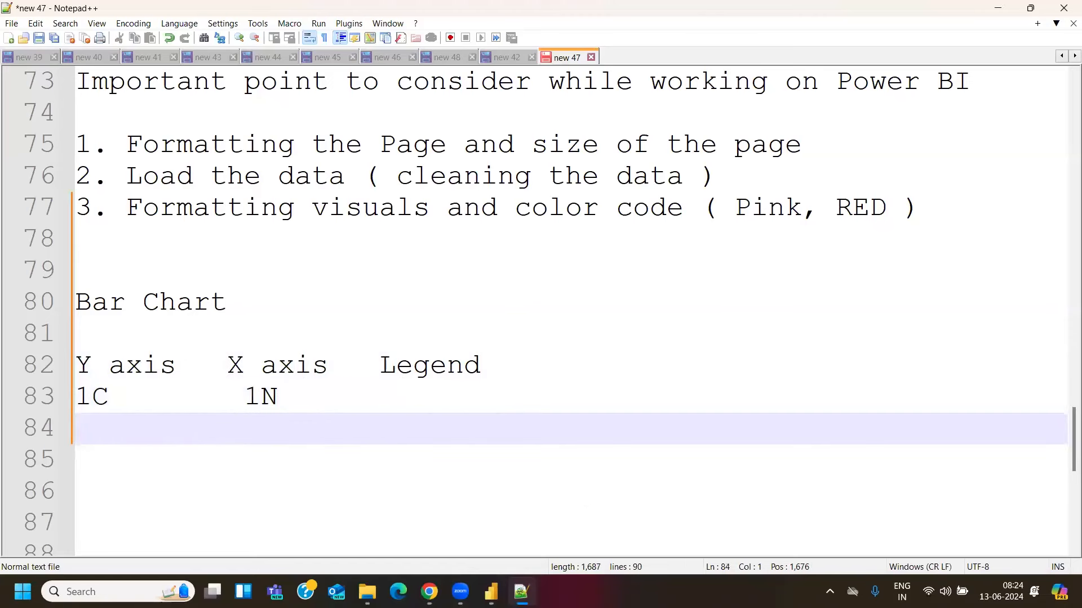
pyautogui.write('1N        1N')
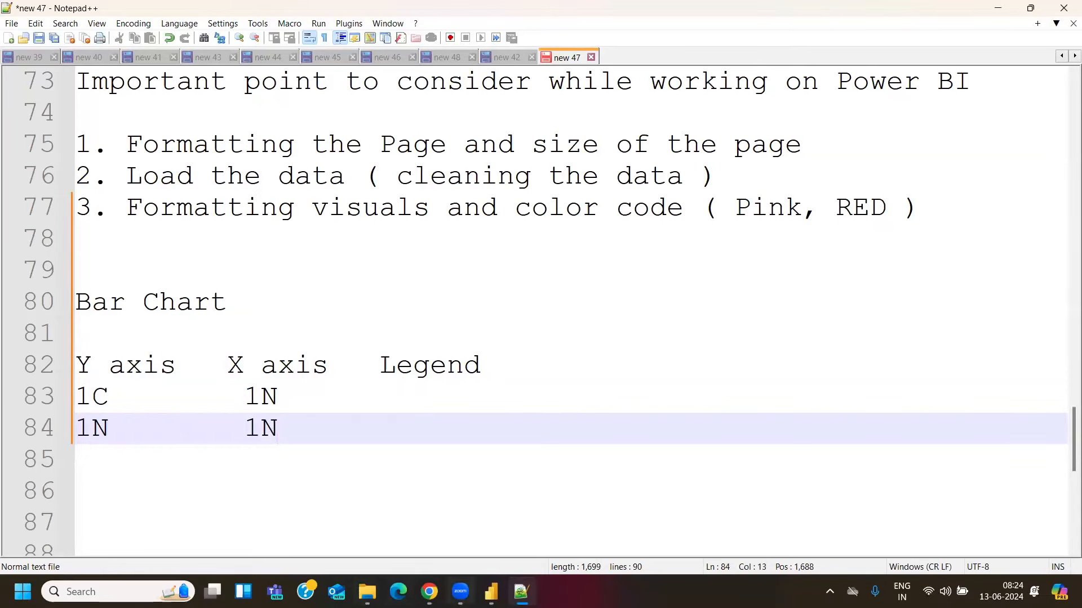
# Switch back to Power BI and replace City with Quantity on the duplicate chart's Y-axis
pyautogui.hotkey('alt', 'Tab')
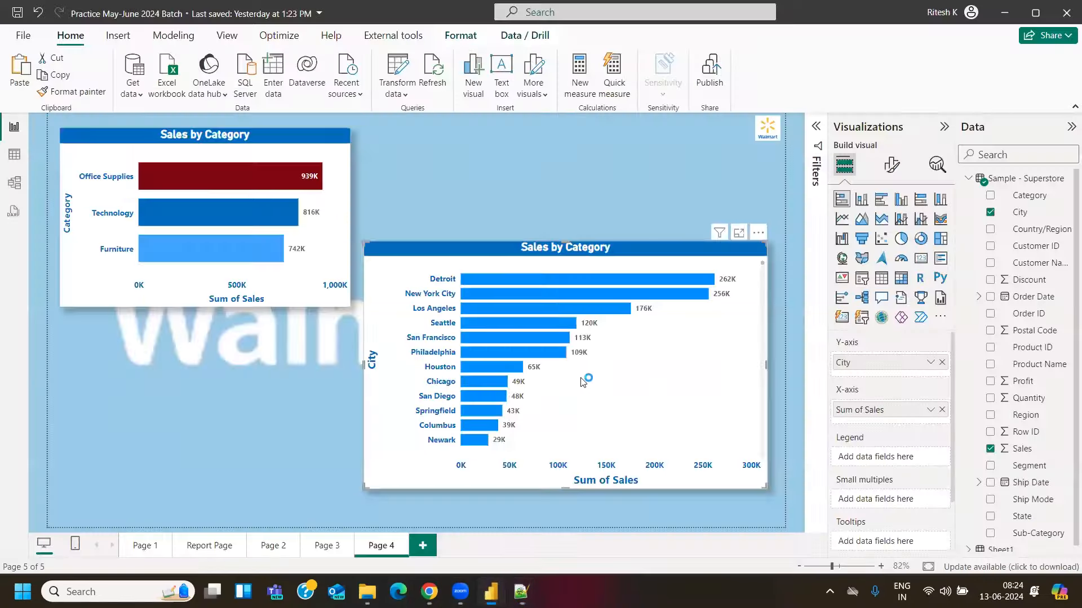
pyautogui.click(943, 363)
pyautogui.moveTo(1027, 398); pyautogui.dragTo(882, 366)
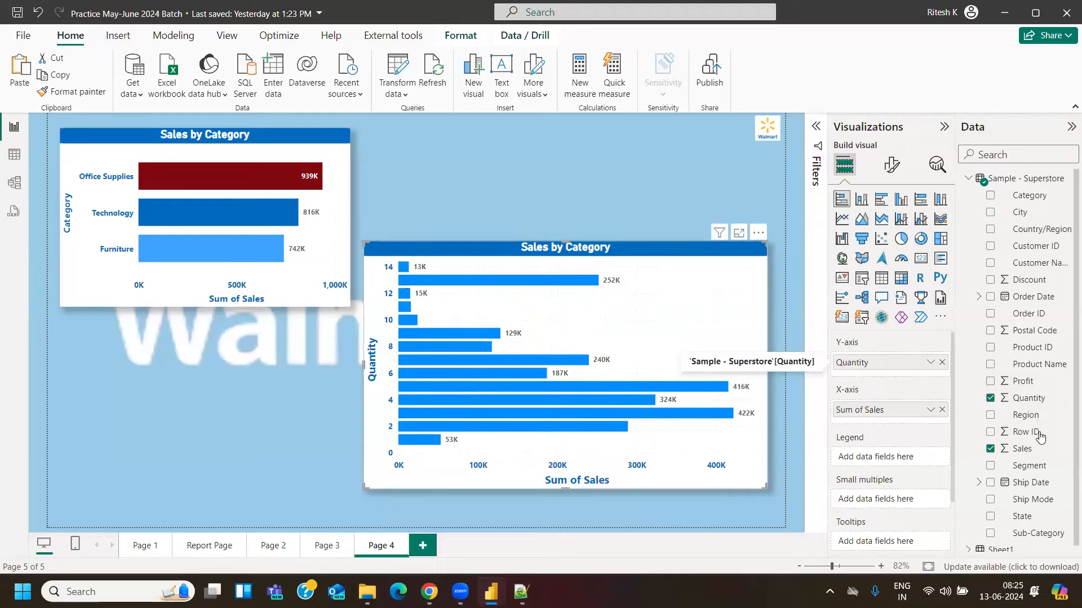
# Replace Quantity with Region on the duplicate chart's Y-axis
pyautogui.click(990, 397)
pyautogui.moveTo(915, 377); pyautogui.dragTo(882, 364)
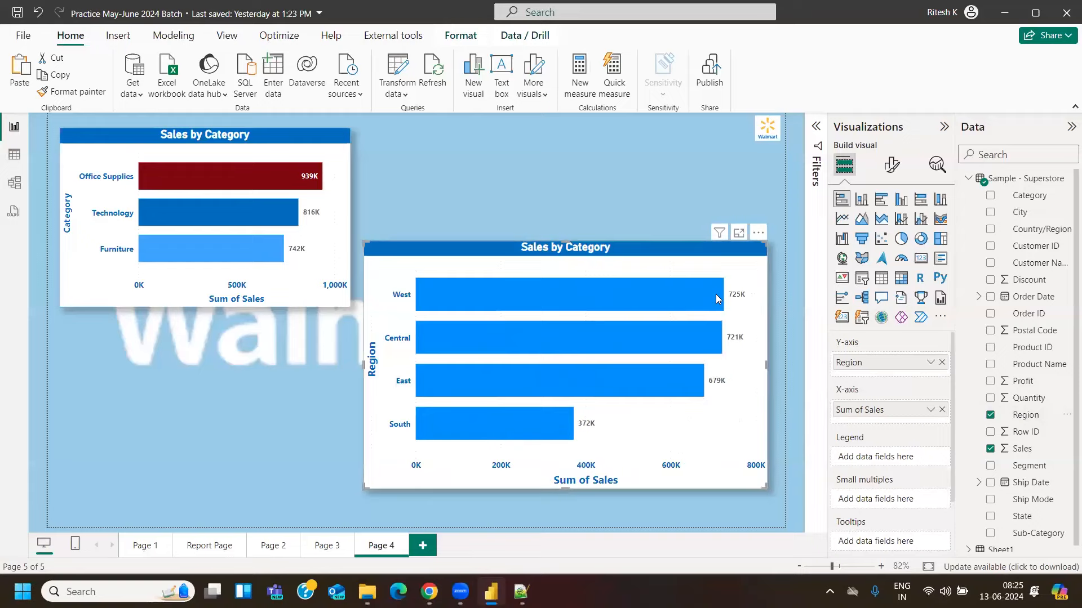
pyautogui.moveTo(716, 294)
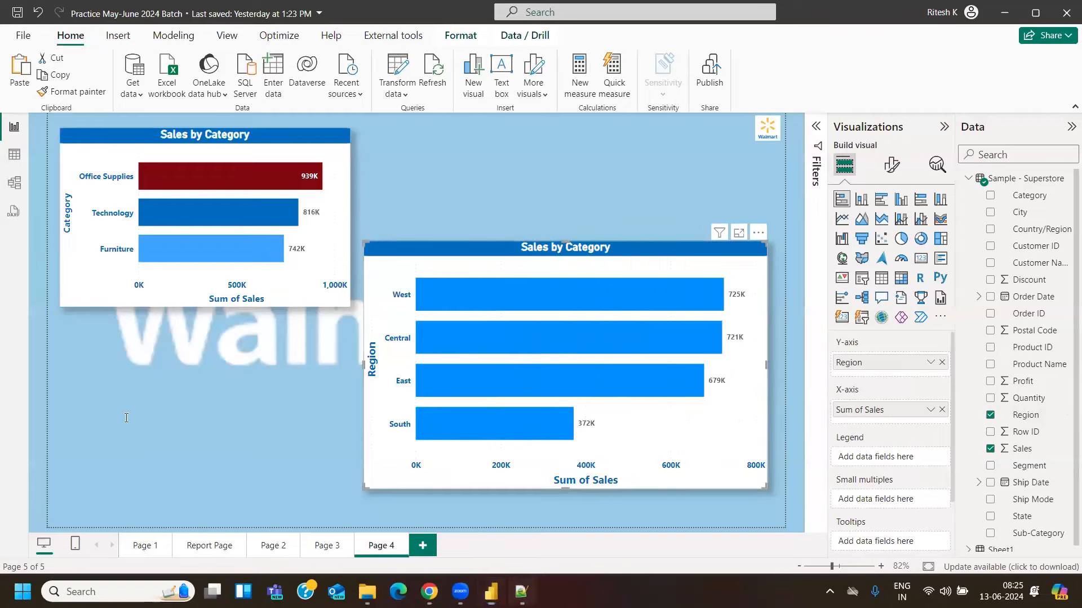
# Switch to Notepad++ and highlight the 1C and 1N entries in the first row of the Bar Chart notes
pyautogui.hotkey('alt', 'Tab')
pyautogui.moveTo(113, 398); pyautogui.dragTo(71, 403)
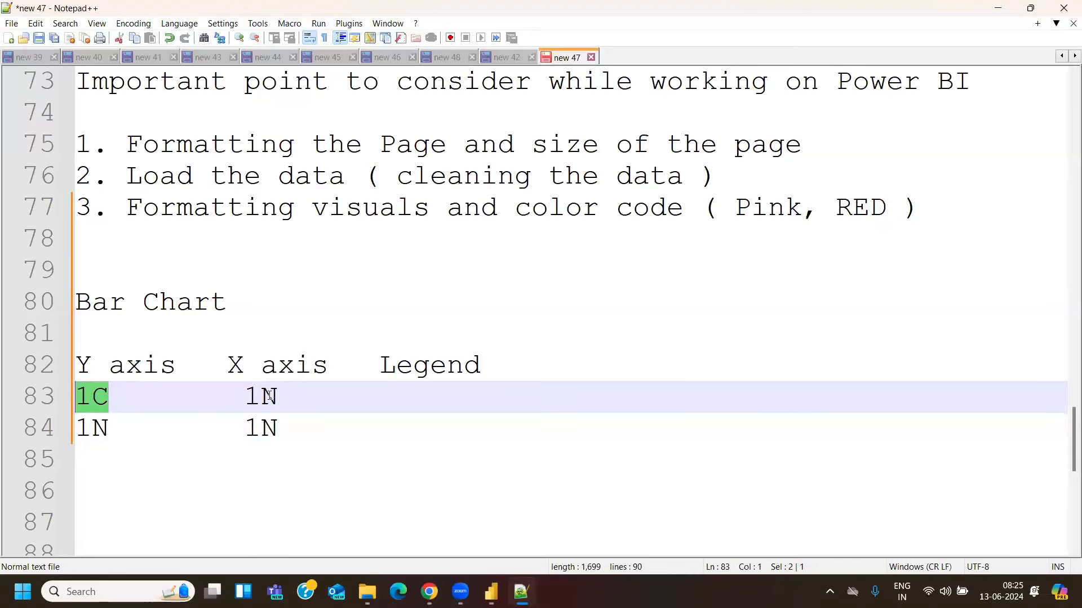
pyautogui.doubleClick(257, 396)
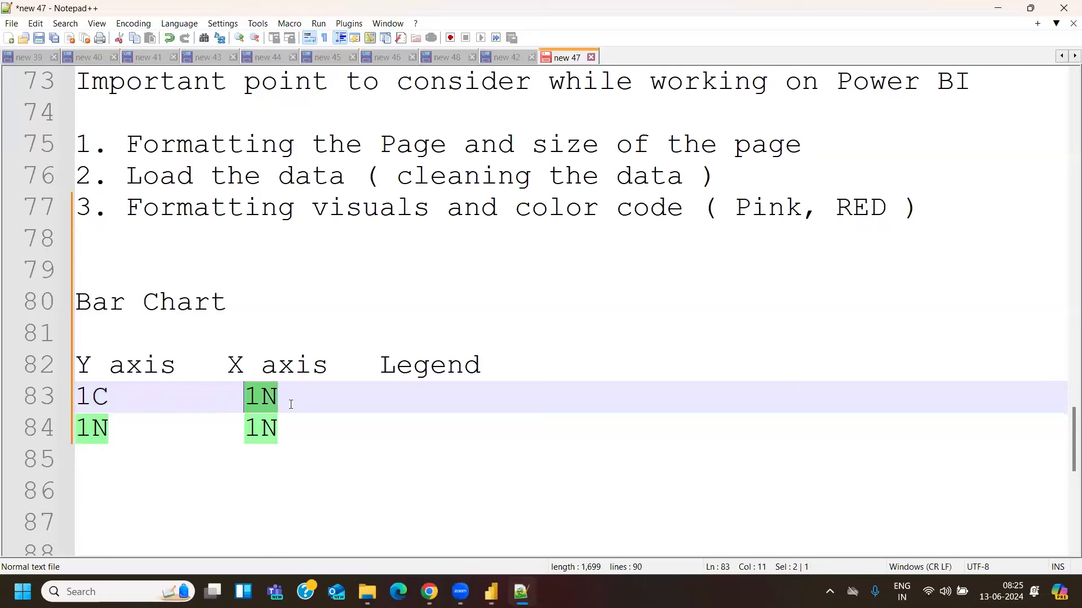
# Add a third row to the Bar Chart notes pairing 1C on the Y axis with 1C on the X axis
pyautogui.click(293, 424)
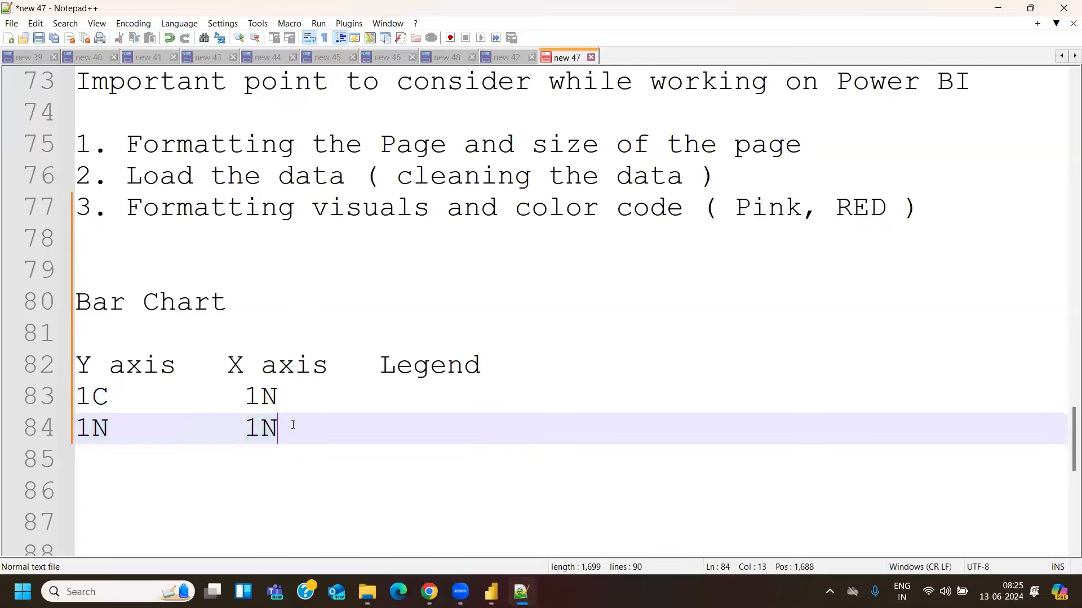
pyautogui.press('Return')
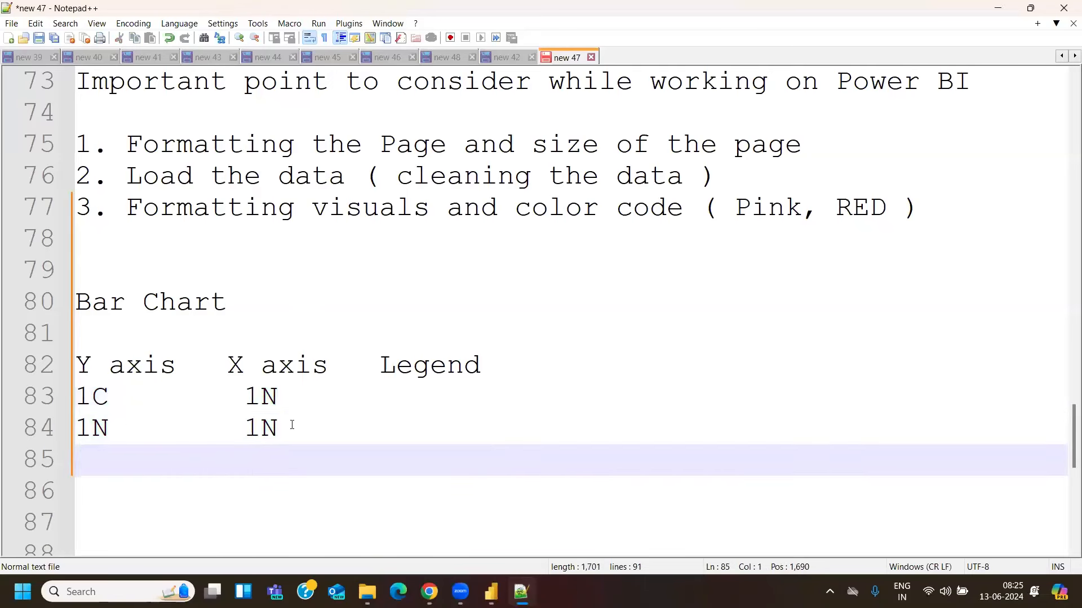
pyautogui.write('1C         1C')
pyautogui.moveTo(232, 371); pyautogui.dragTo(329, 367)
pyautogui.moveTo(262, 460); pyautogui.dragTo(278, 460)
# Switch to Power BI and replace Sales with Sub-Category on the duplicate chart's X-axis
pyautogui.moveTo(490, 592)
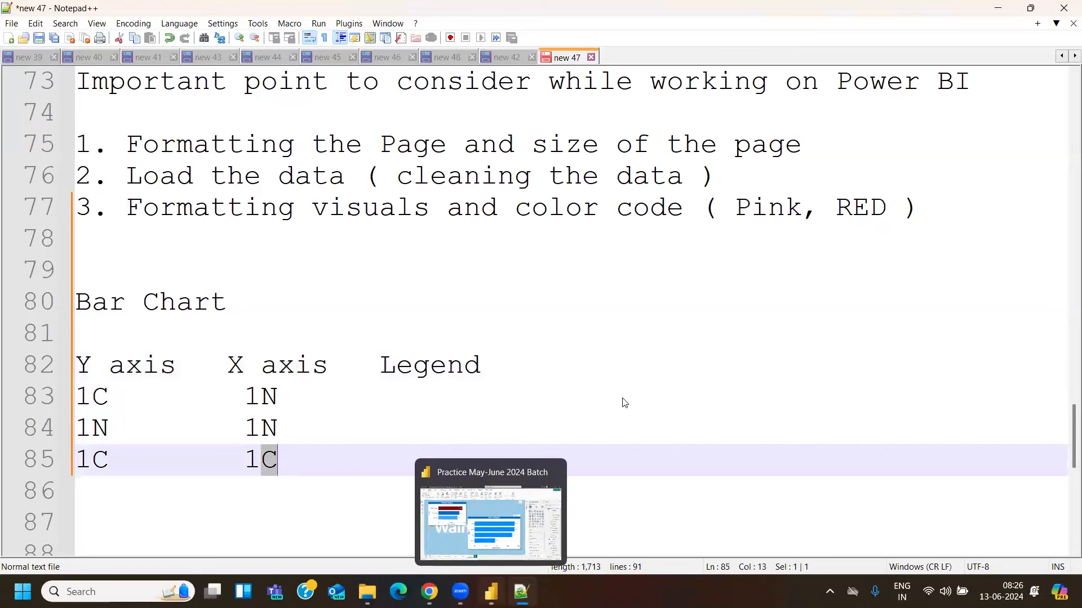
pyautogui.hotkey('alt', 'Tab')
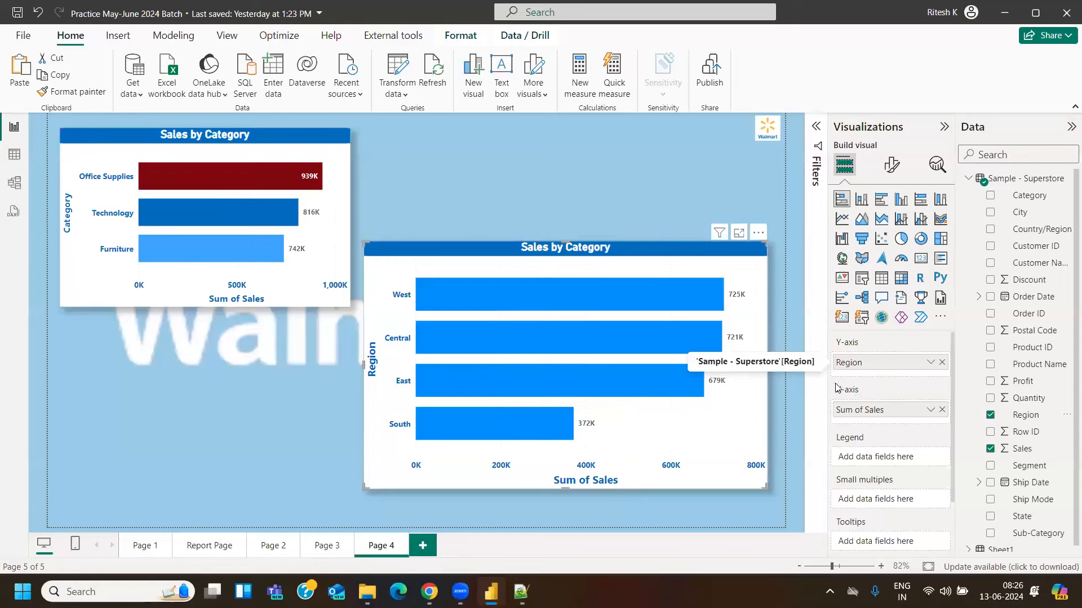
pyautogui.click(943, 412)
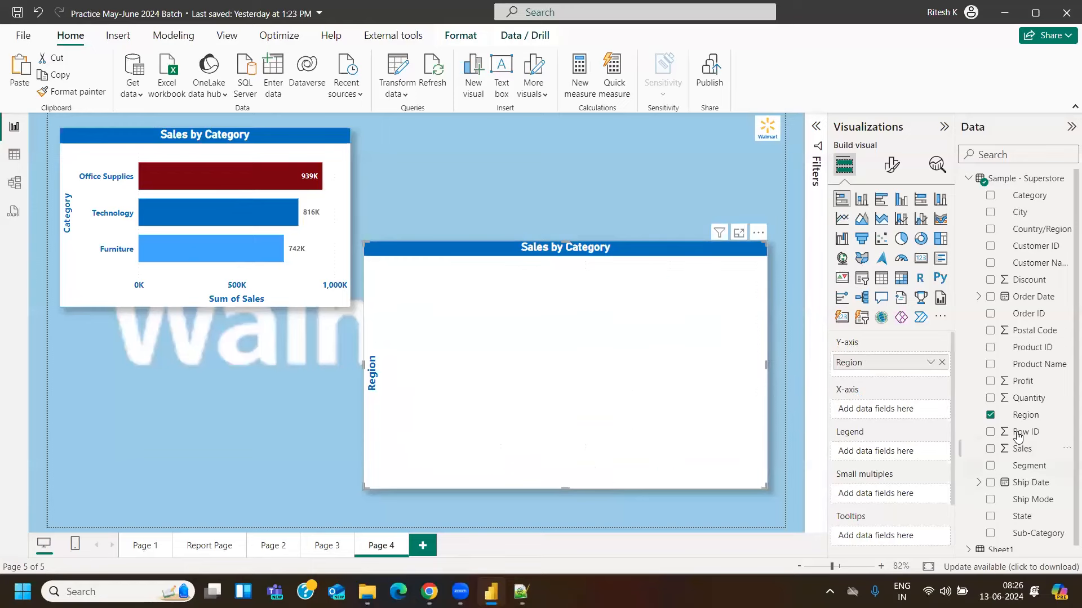
pyautogui.moveTo(1023, 530); pyautogui.dragTo(882, 411)
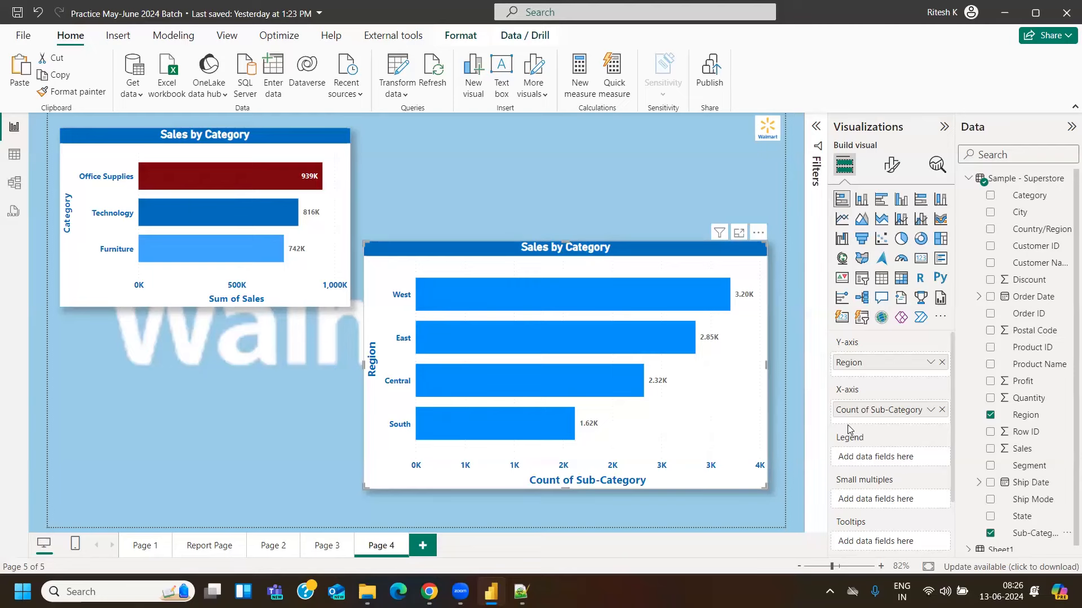
# Try City and then Segment in place of Sub-Category on the duplicate chart's X-axis
pyautogui.click(942, 410)
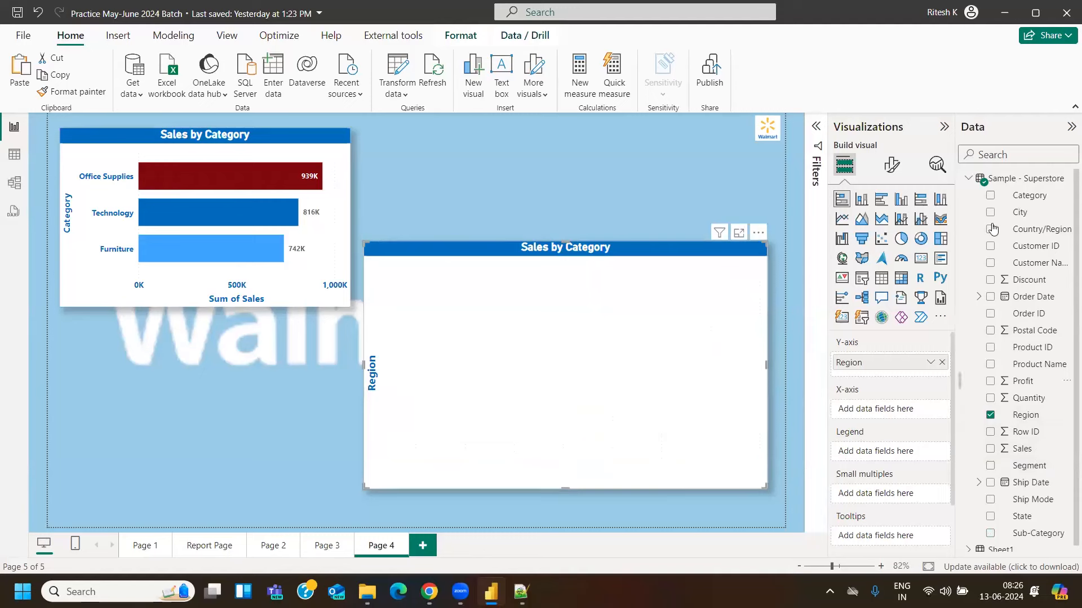
pyautogui.moveTo(1016, 202)
pyautogui.mouseDown()
pyautogui.moveTo(870, 411)
pyautogui.moveTo(1021, 196)
pyautogui.moveTo(890, 409)
pyautogui.mouseUp()
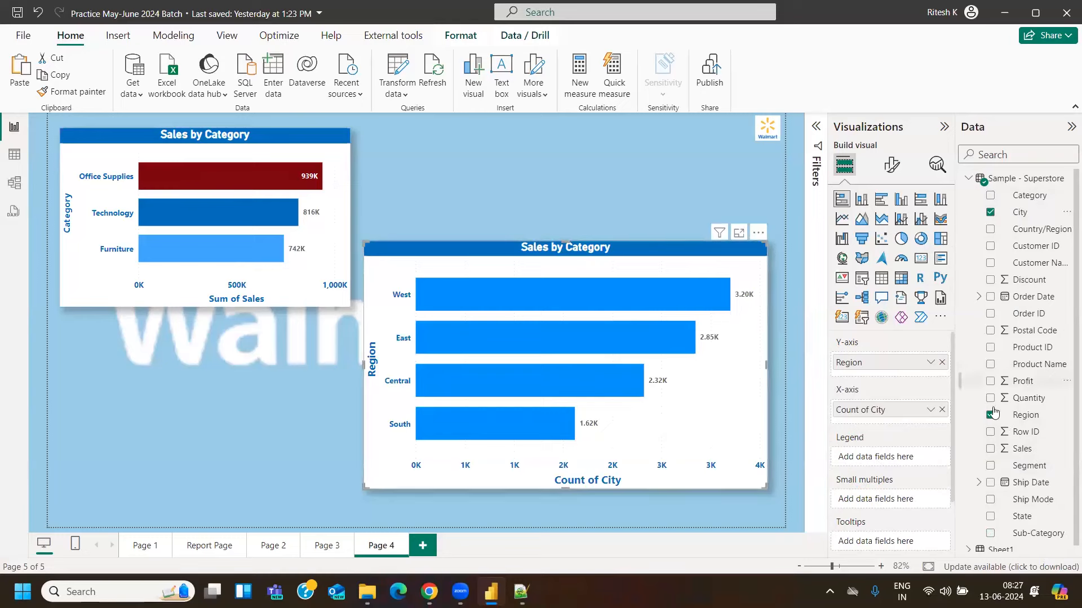
pyautogui.click(942, 410)
pyautogui.moveTo(1041, 473); pyautogui.dragTo(890, 410)
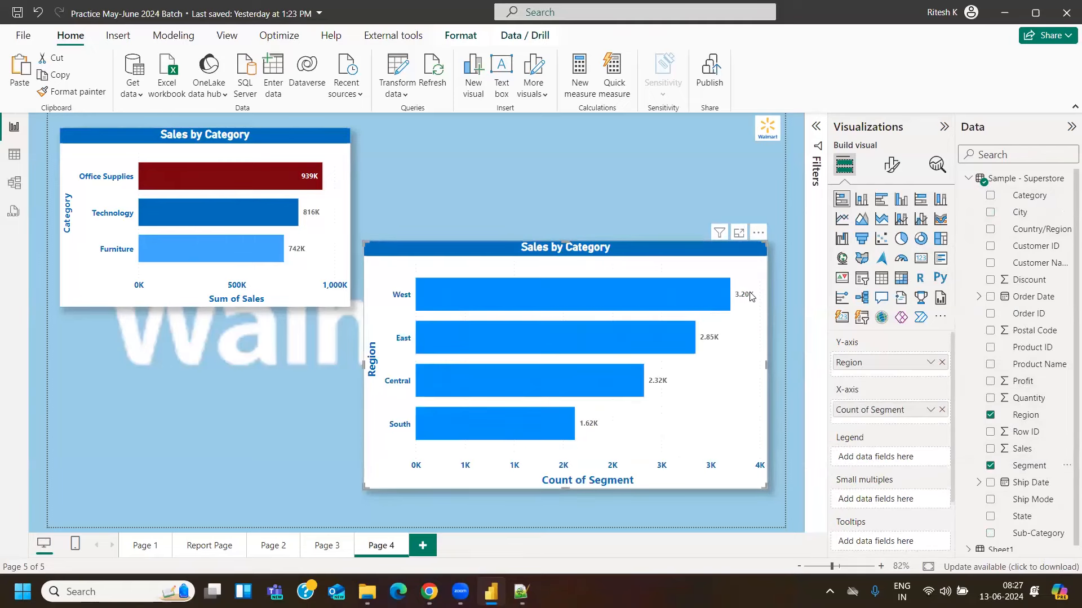
# Set the aggregation of Segment on the X-axis to Count (Distinct)
pyautogui.moveTo(470, 311)
pyautogui.click(930, 409)
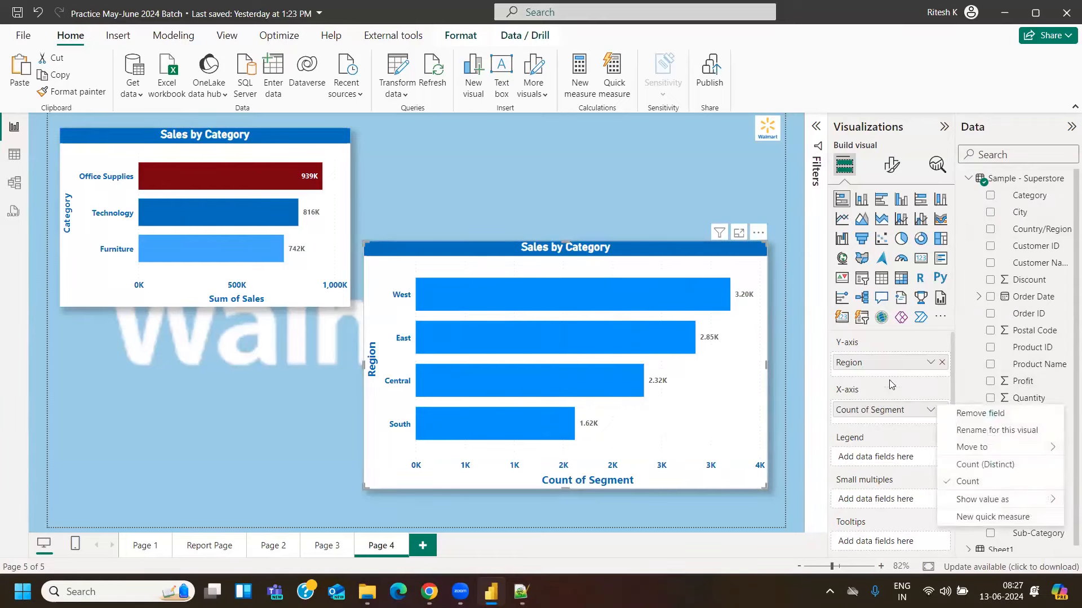
pyautogui.click(964, 465)
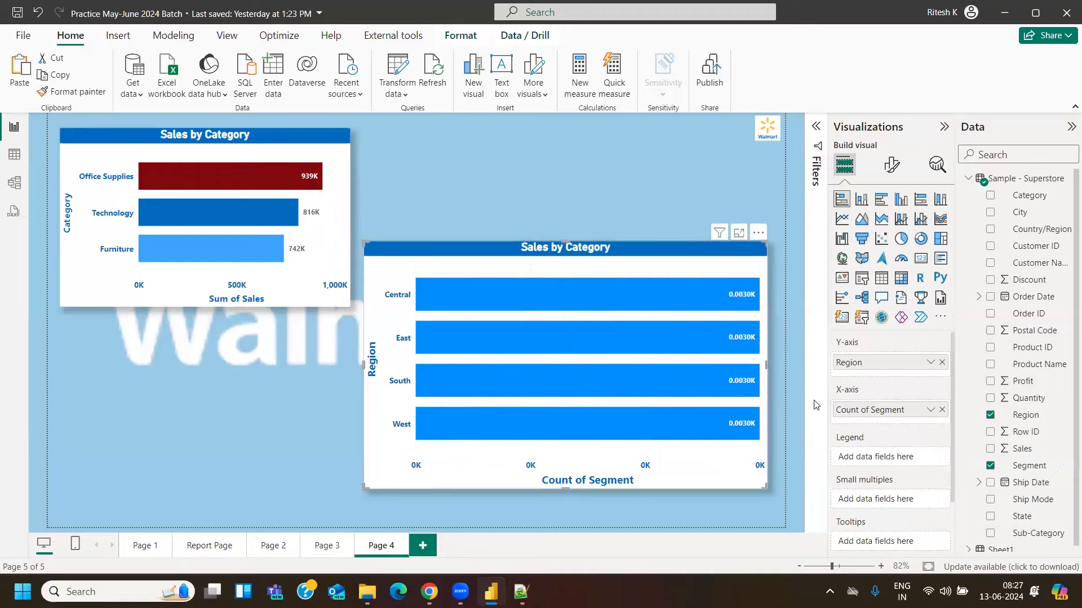
# Switch to Notepad++, append (1N) to the third row's X axis entry, and mark that row Not Fit
pyautogui.click(520, 591)
pyautogui.click(289, 463)
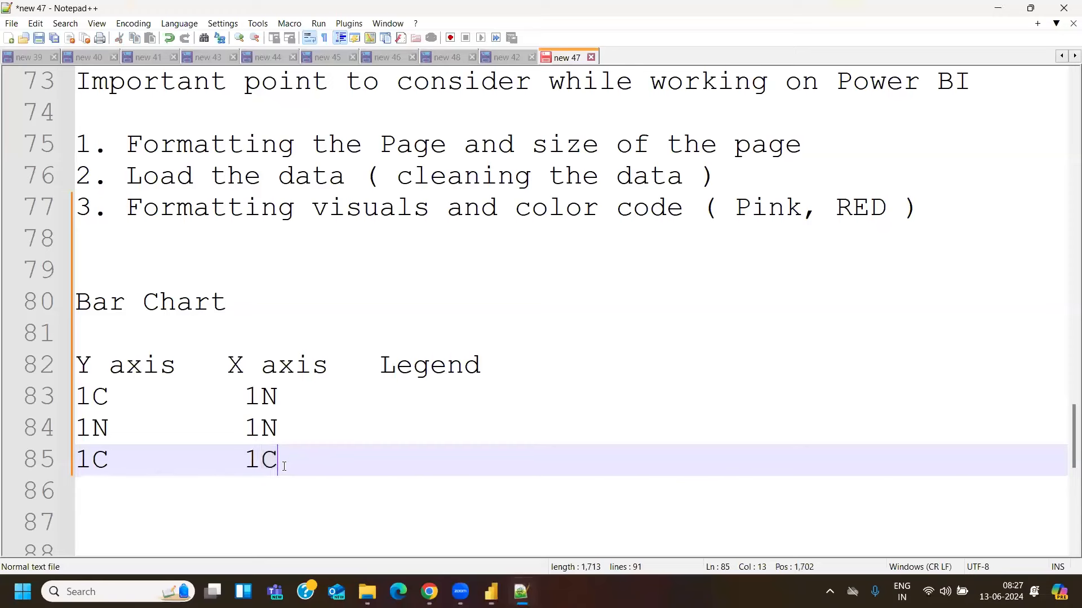
pyautogui.write('(1N)')
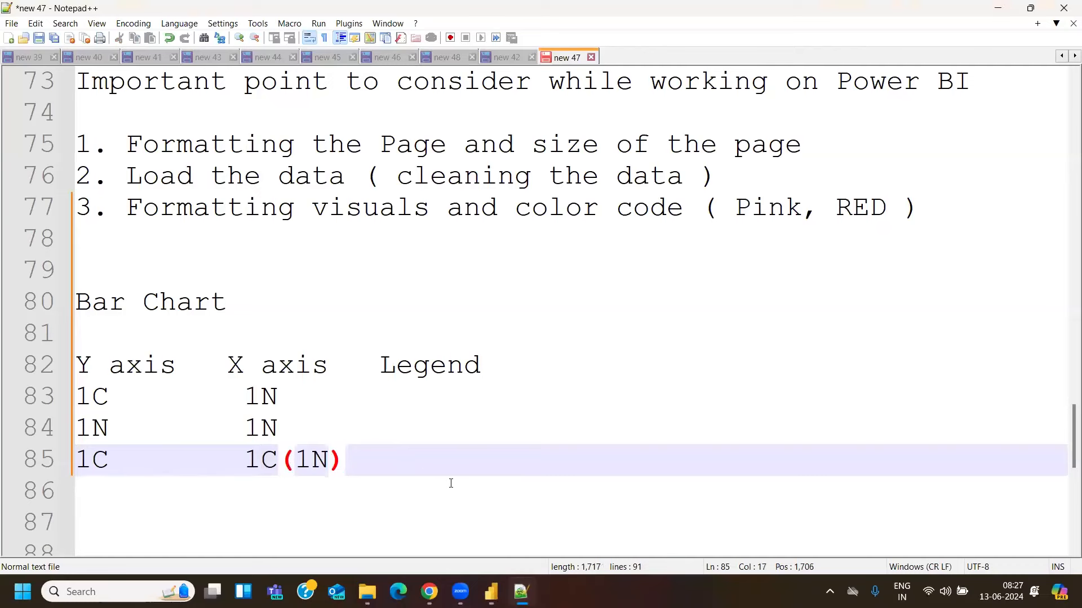
pyautogui.write('              N')
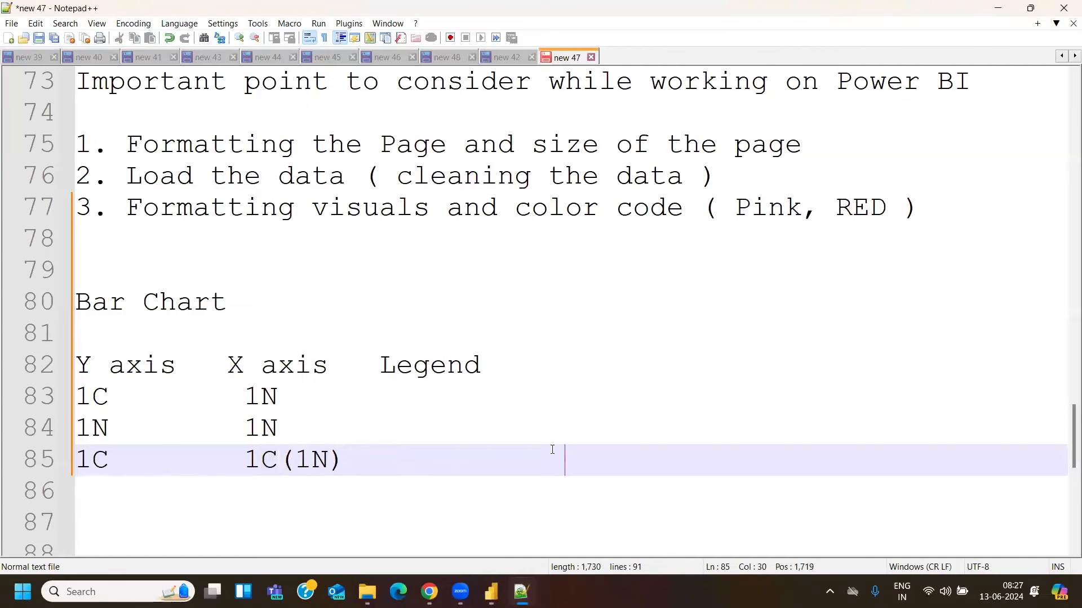
pyautogui.write('ot Fo')
pyautogui.press('BackSpace')
pyautogui.write('it')
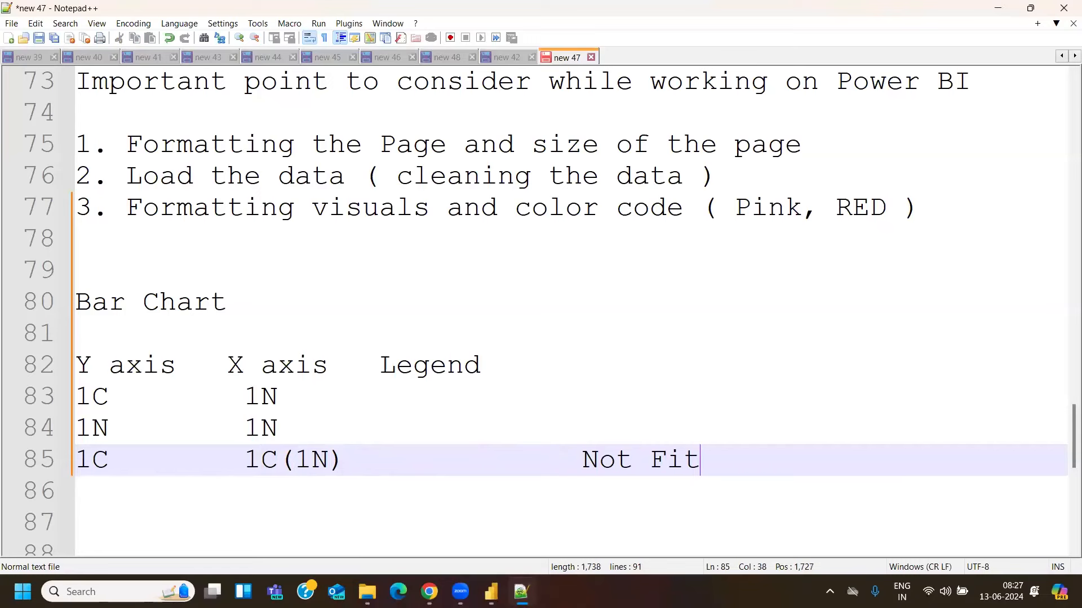
# Mark the row pairing 1N with 1N as Not Fit, aligned with the remark below it
pyautogui.click(337, 426)
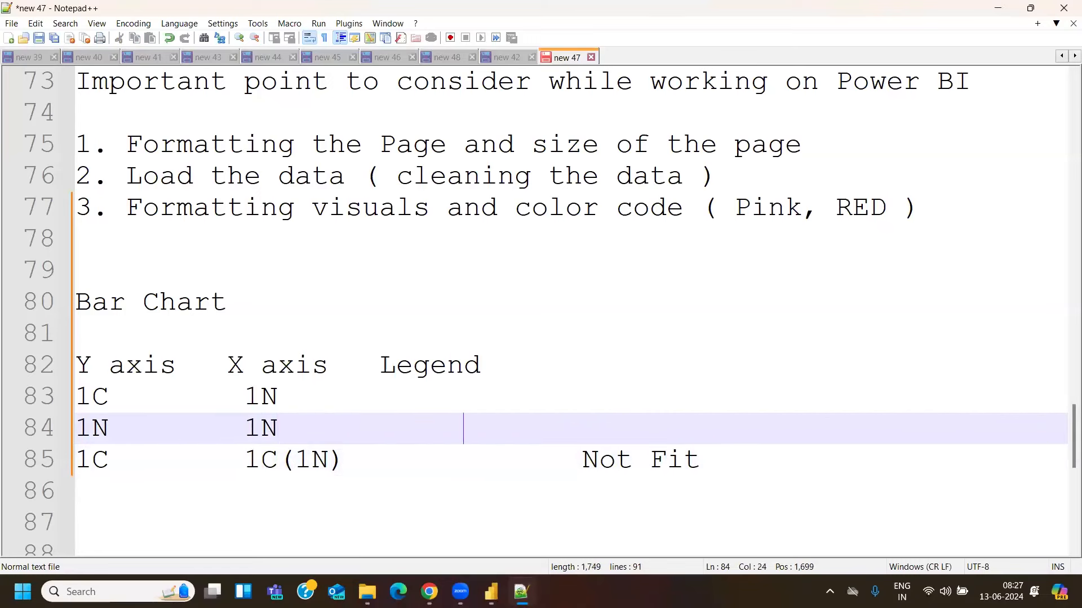
pyautogui.write('Not Fo')
pyautogui.press('BackSpace')
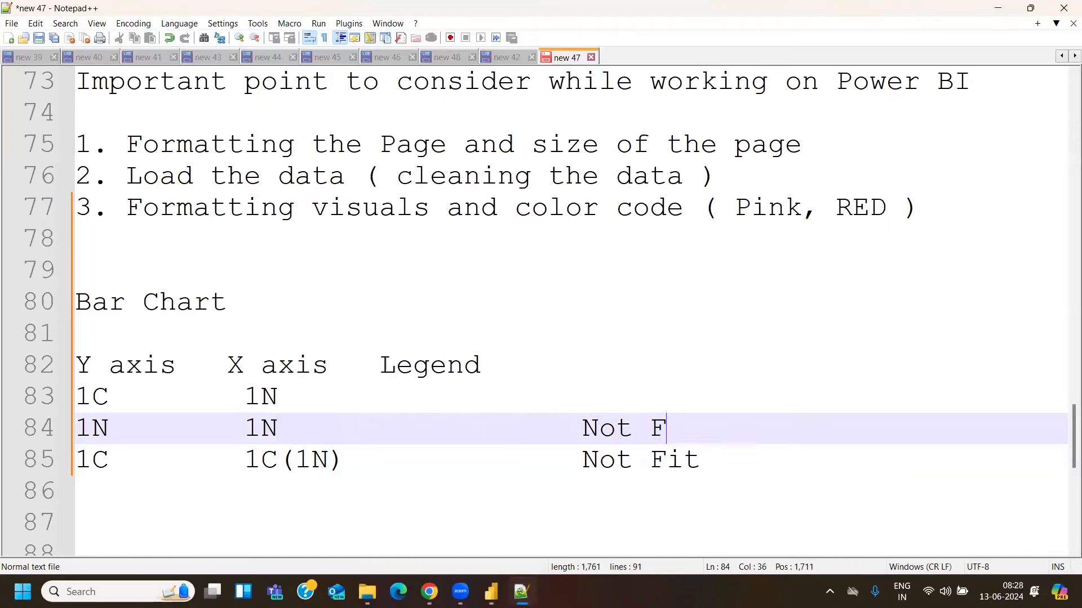
pyautogui.write('it')
# Mark the row pairing 1C with 1N as Best Fit, aligned with the remarks below it
pyautogui.click(332, 389)
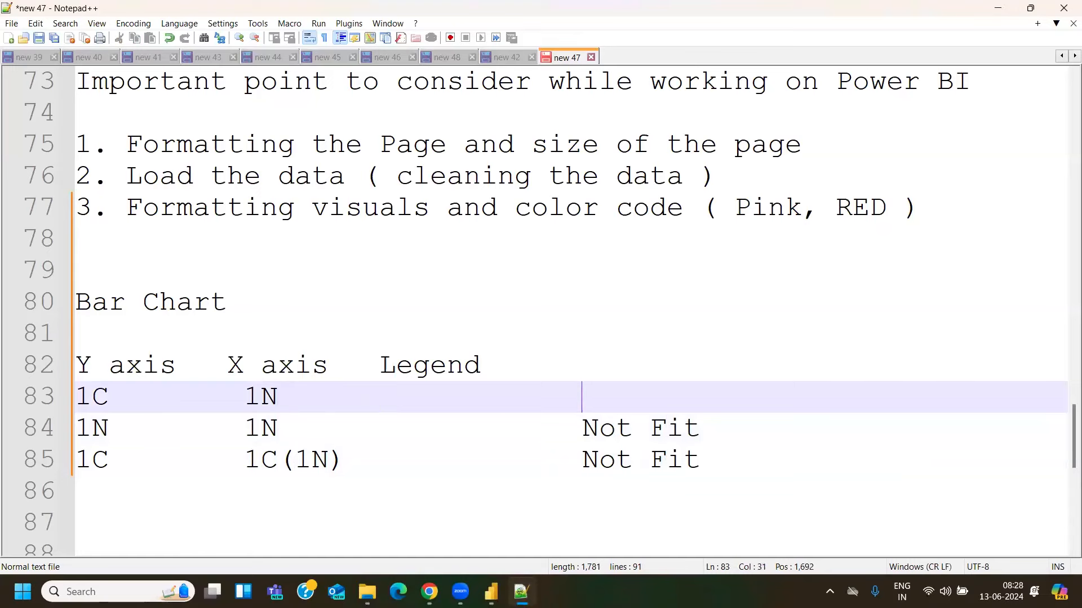
pyautogui.write('N')
pyautogui.write('ot')
pyautogui.press('BackSpace')
pyautogui.press('BackSpace')
pyautogui.press('BackSpace')
pyautogui.write('Bests')
pyautogui.press('BackSpace')
pyautogui.press('BackSpace')
pyautogui.write('Fit')
pyautogui.press('BackSpace')
pyautogui.write('t')
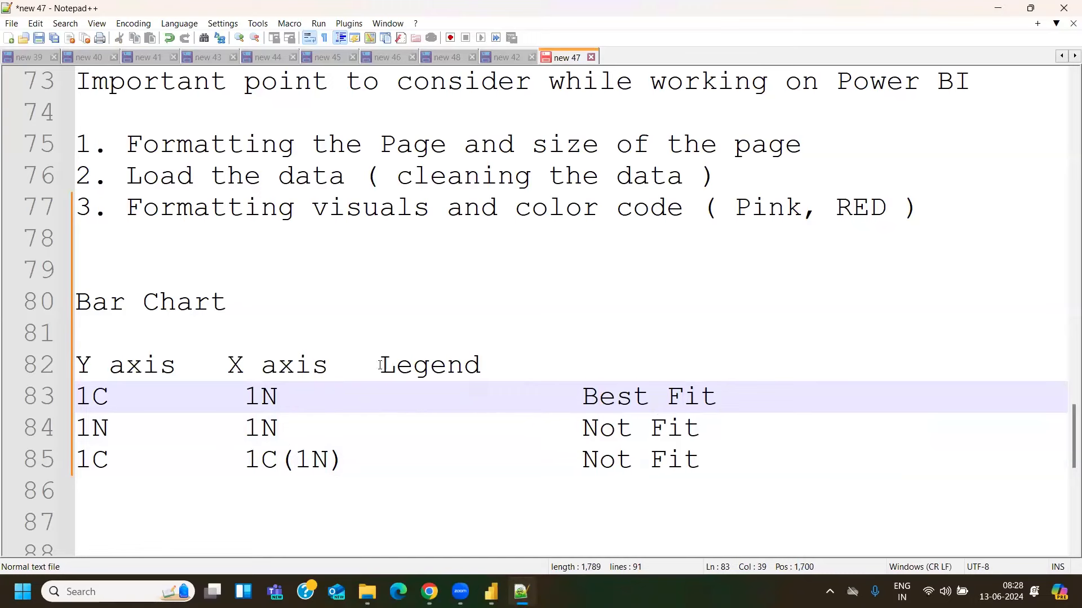
pyautogui.click(380, 365)
pyautogui.click(223, 369)
pyautogui.click(582, 398)
pyautogui.click(582, 430)
pyautogui.click(582, 461)
# Switch to Power BI and replace Segment with Profit on the duplicate chart's X-axis
pyautogui.click(491, 592)
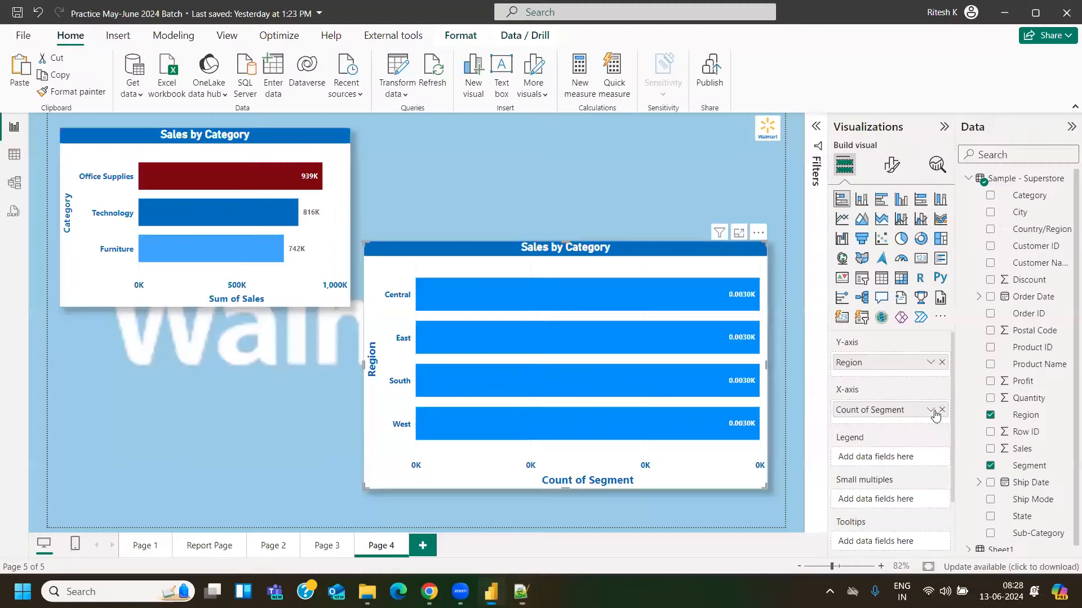
pyautogui.click(942, 411)
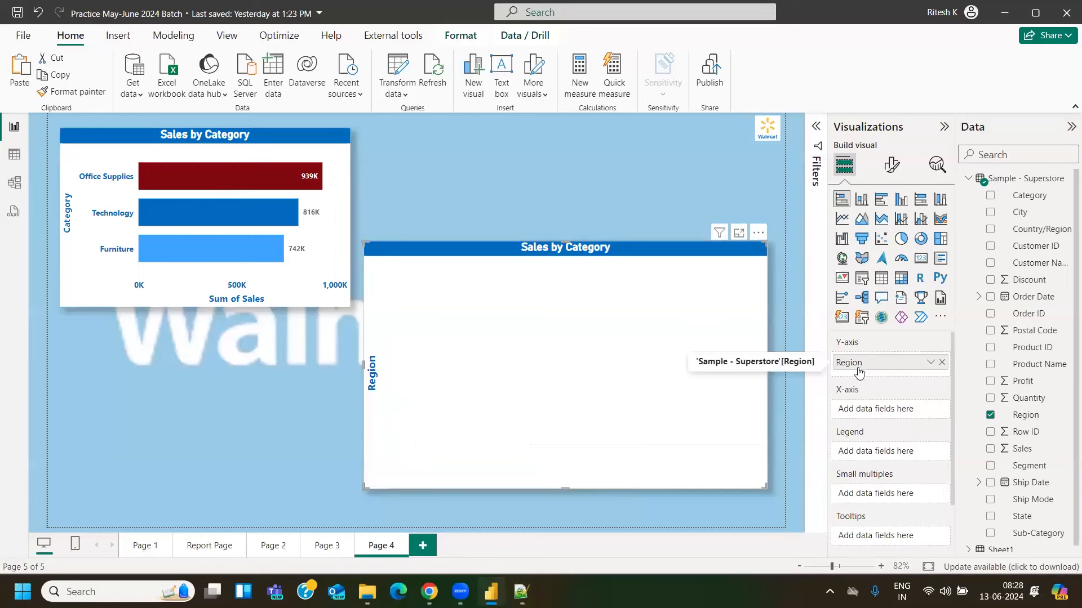
pyautogui.moveTo(1022, 383); pyautogui.dragTo(819, 425)
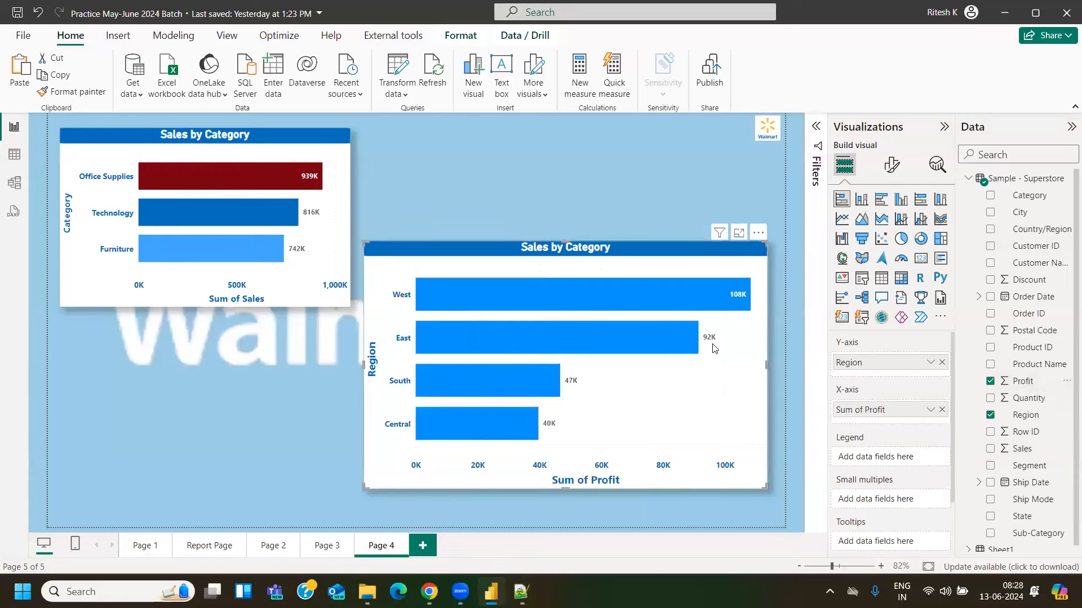
# Change the duplicate chart's title to Profits by Region
pyautogui.click(891, 164)
pyautogui.doubleClick(849, 361)
pyautogui.write('Profits')
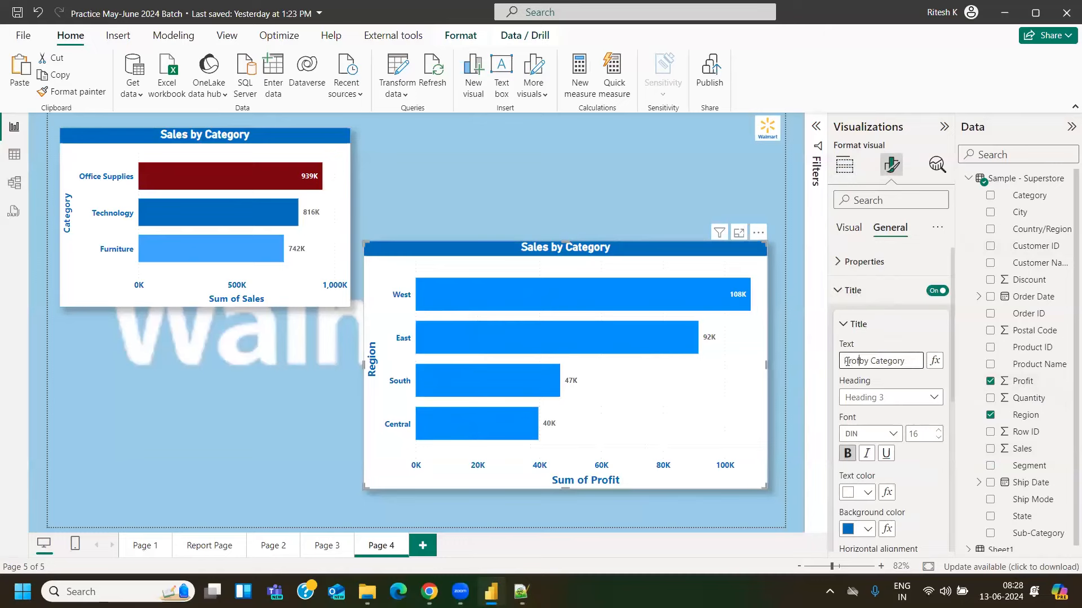
pyautogui.doubleClick(900, 361)
pyautogui.write('Region')
pyautogui.click(849, 227)
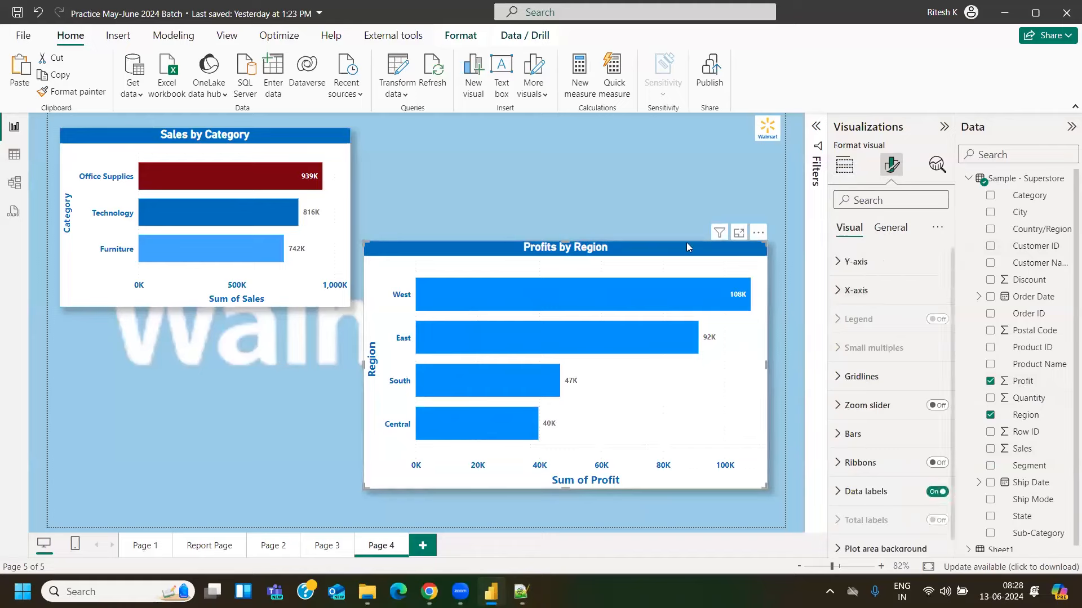
# Add the Segment field as the legend of the Profits by Region chart
pyautogui.click(843, 166)
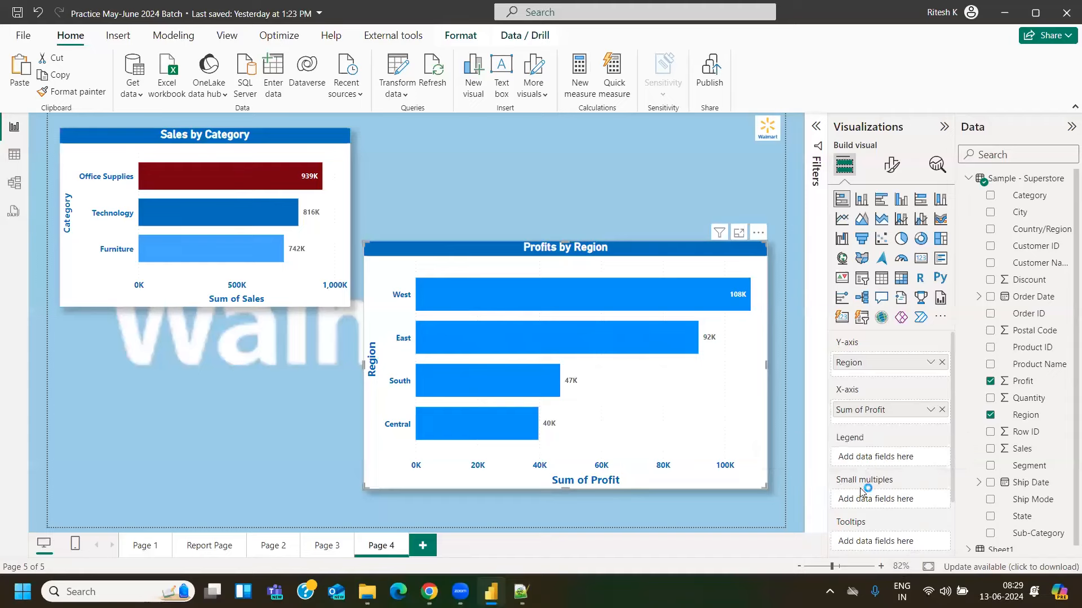
pyautogui.moveTo(860, 483)
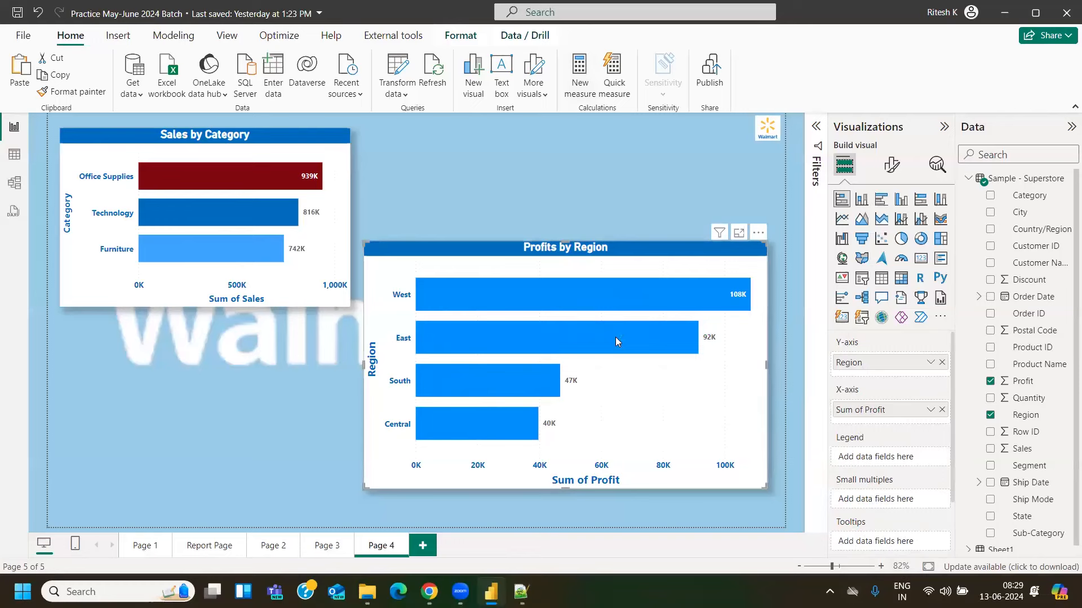
pyautogui.moveTo(451, 308)
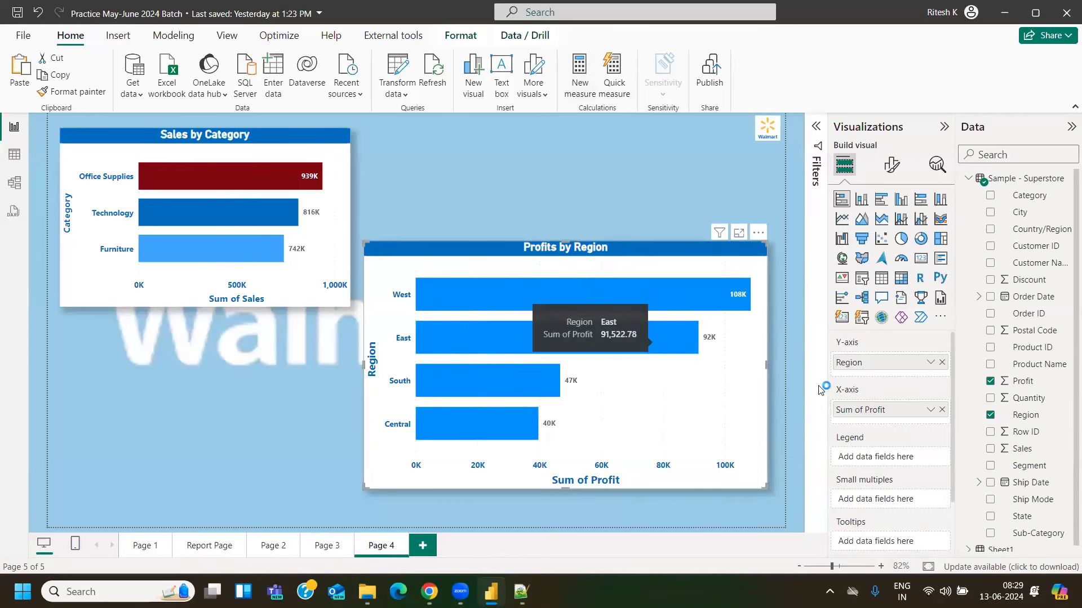
pyautogui.moveTo(1023, 465); pyautogui.dragTo(892, 460)
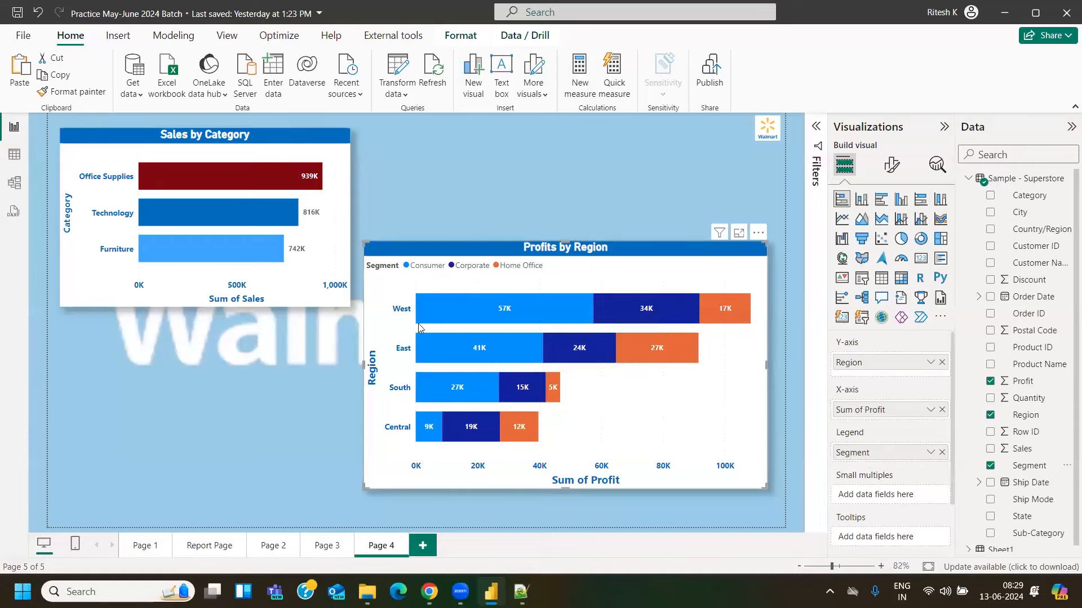
# Inspect the profit details of the Consumer, Corporate and Home Office portions of the West bar
pyautogui.moveTo(490, 309)
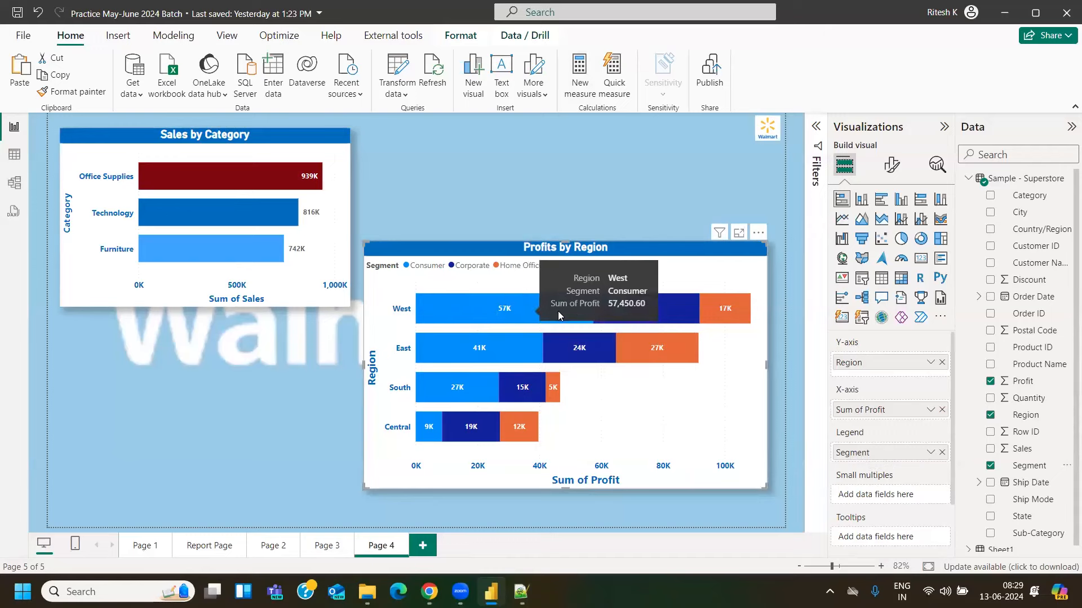
pyautogui.moveTo(663, 323)
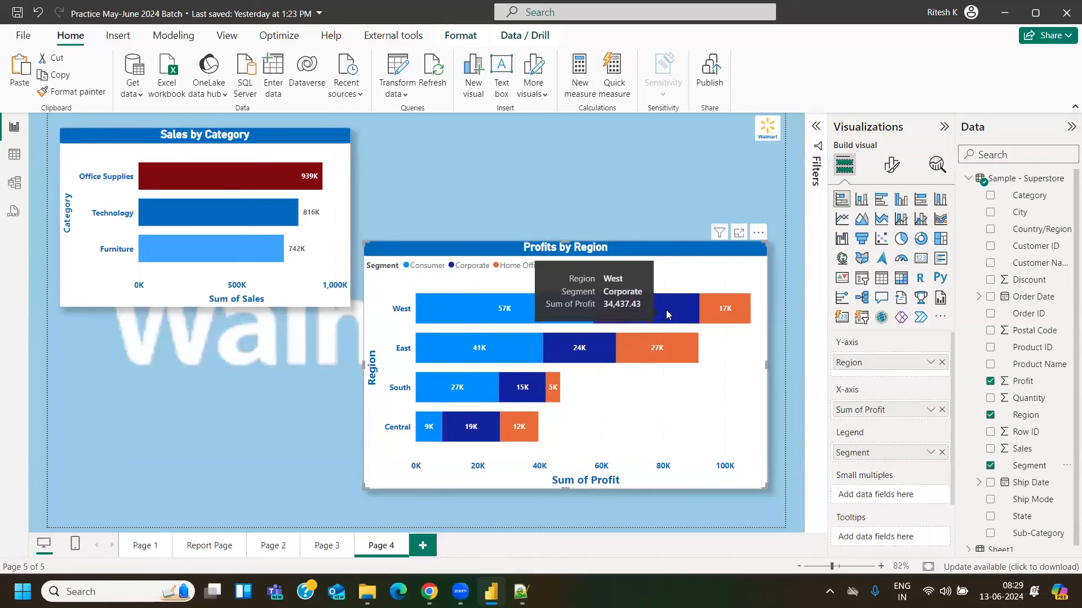
pyautogui.moveTo(725, 304)
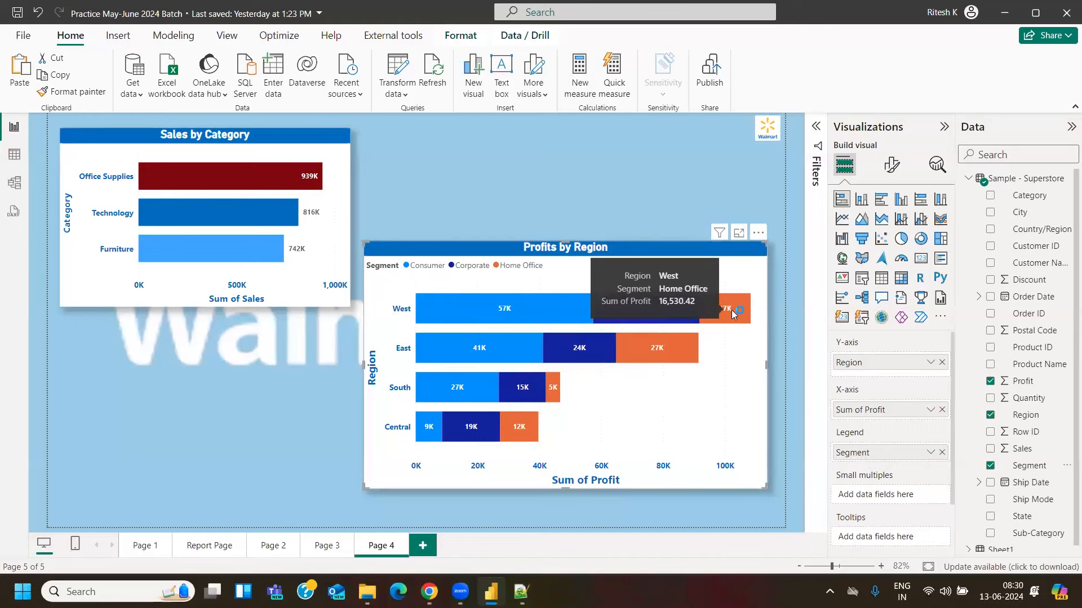
pyautogui.moveTo(503, 326)
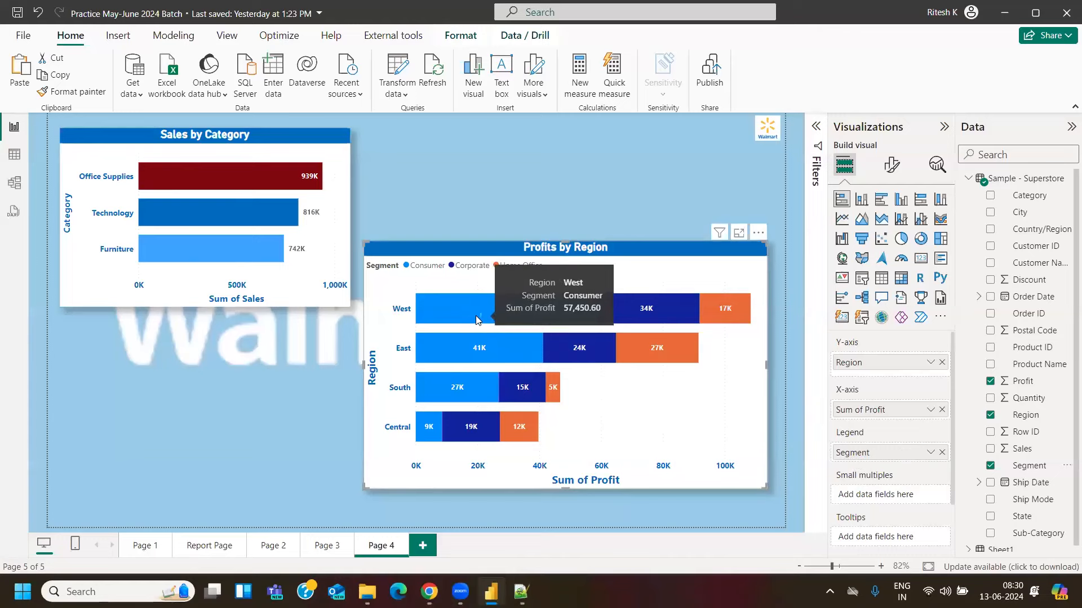
# Take Segment off the chart's legend, add it back for comparison, and remove it again
pyautogui.click(941, 453)
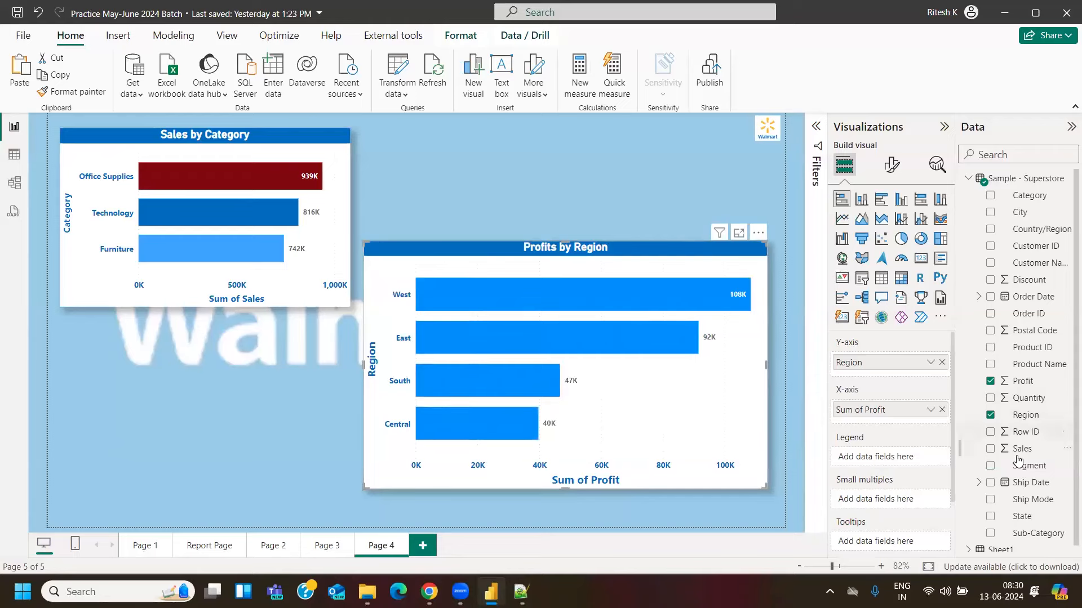
pyautogui.moveTo(1029, 465); pyautogui.dragTo(890, 456)
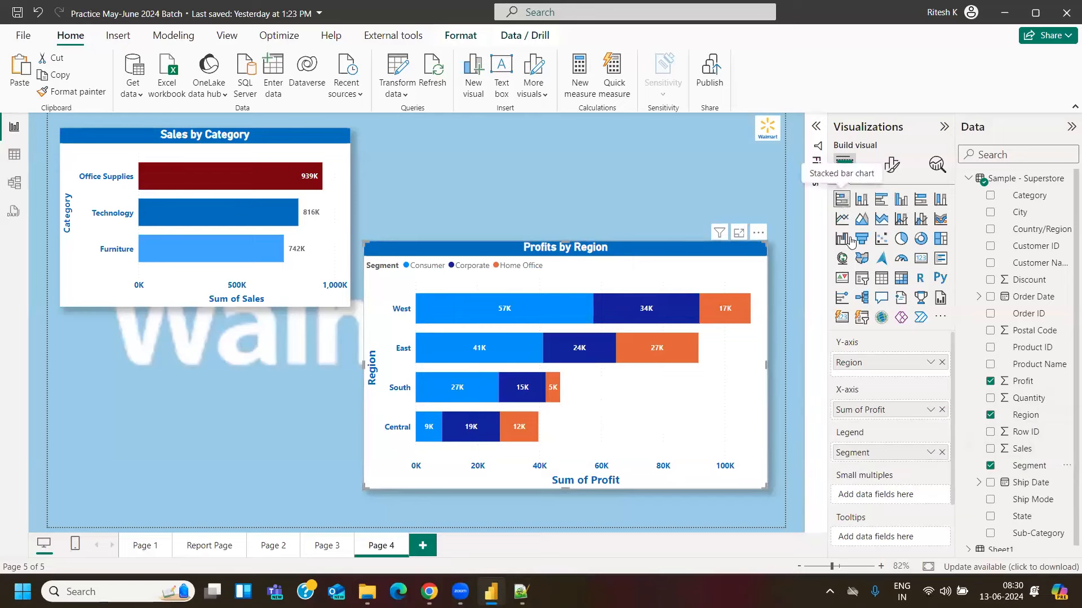
pyautogui.click(941, 452)
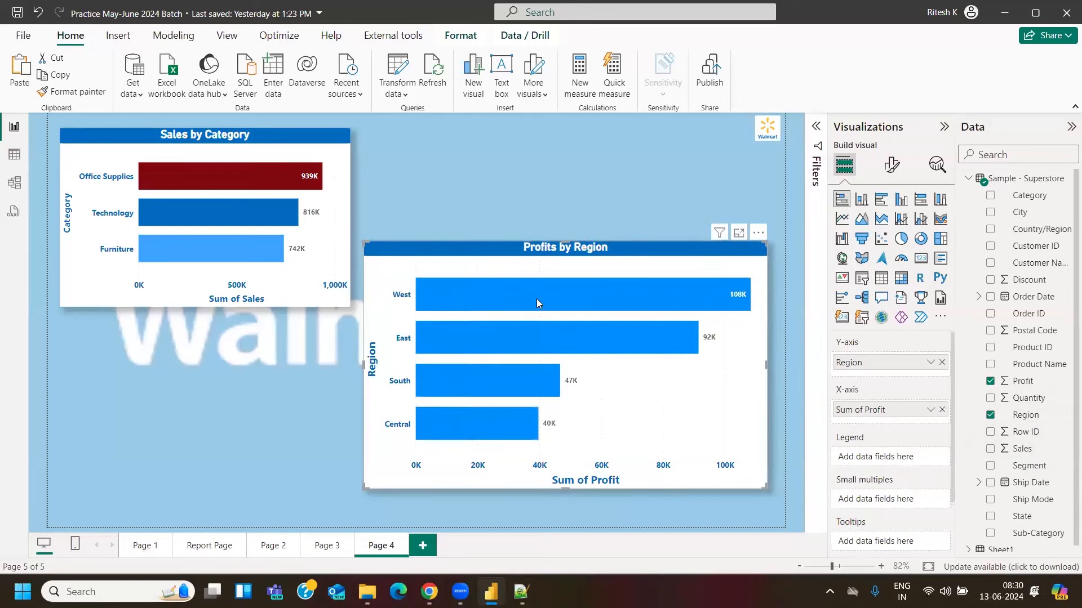
# Add Segment as the legend of the Profits by Region chart and inspect the segment profits in the West and East bars
pyautogui.moveTo(1041, 468); pyautogui.dragTo(901, 456)
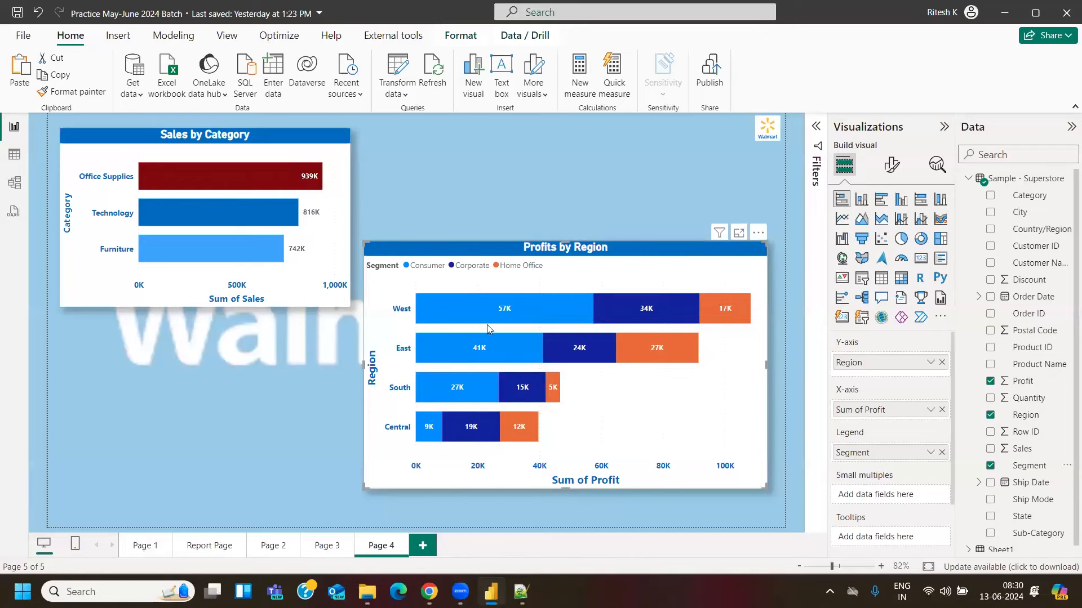
pyautogui.moveTo(470, 306)
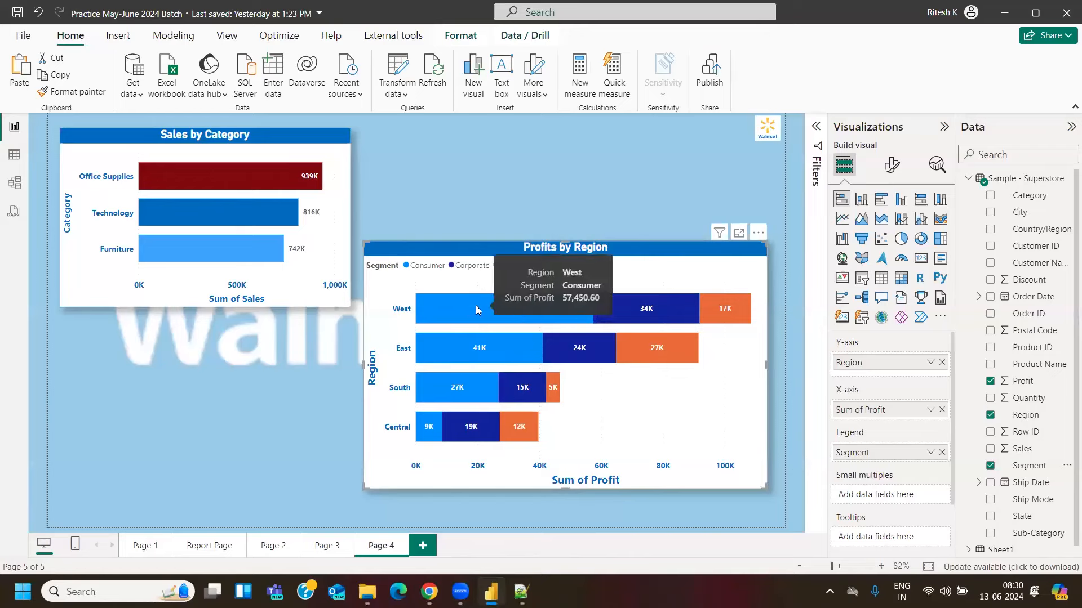
pyautogui.moveTo(642, 323)
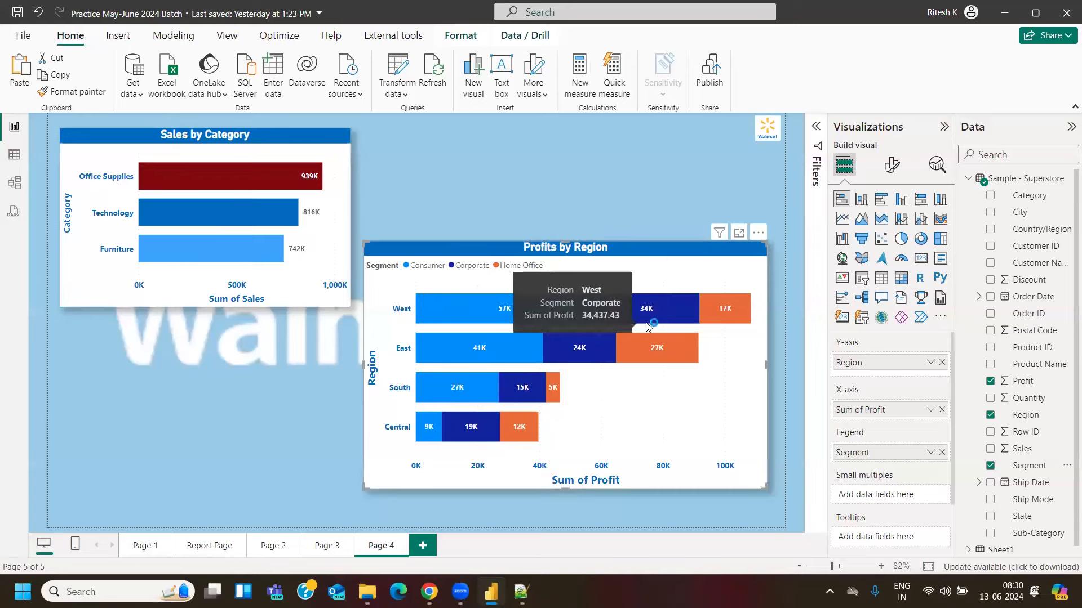
pyautogui.moveTo(718, 318)
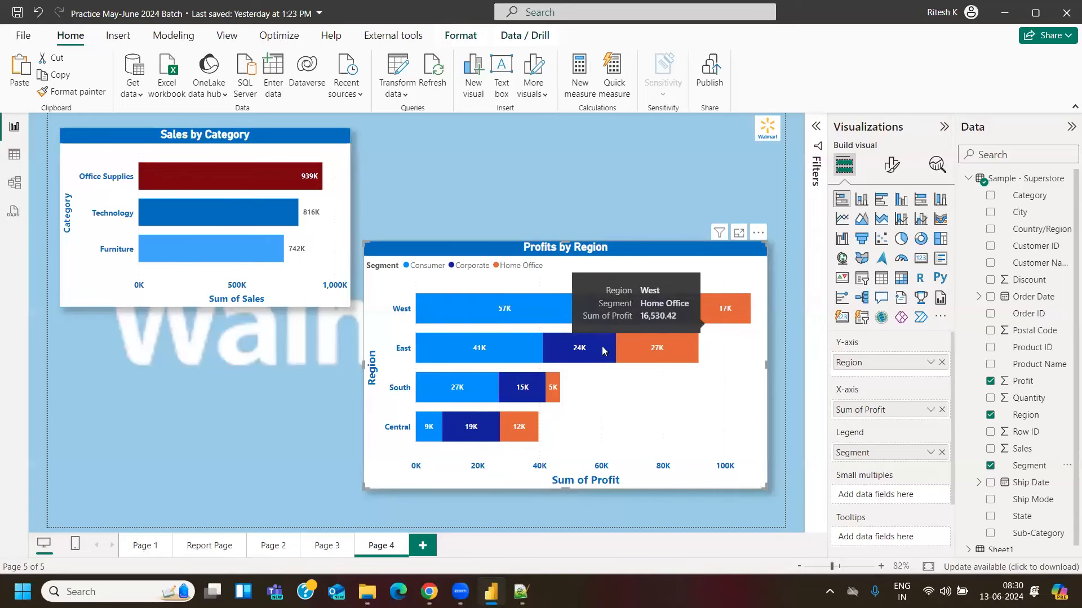
pyautogui.moveTo(618, 348)
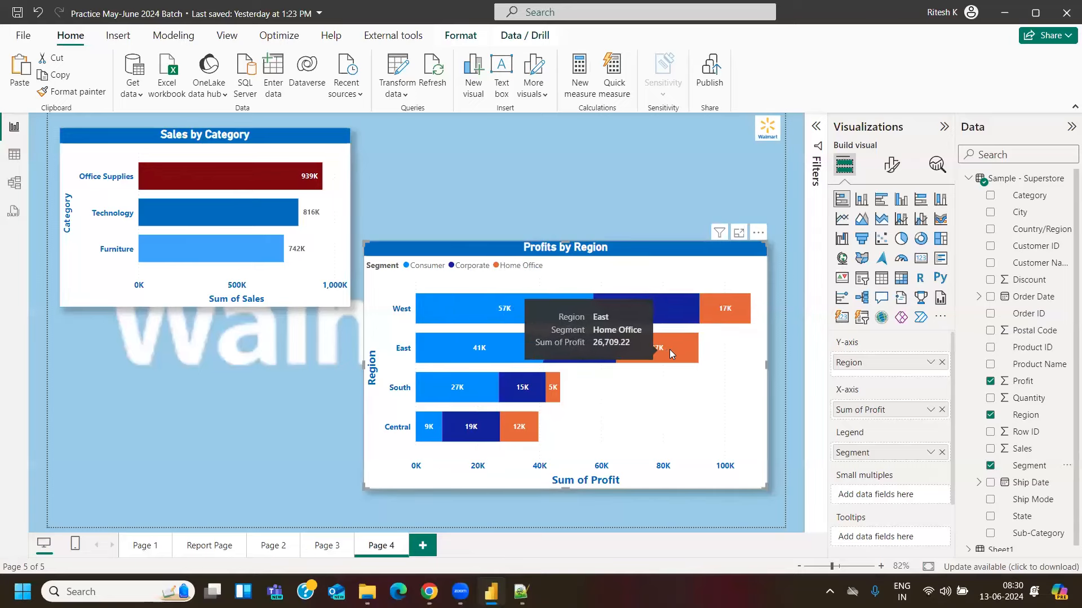
pyautogui.moveTo(692, 356)
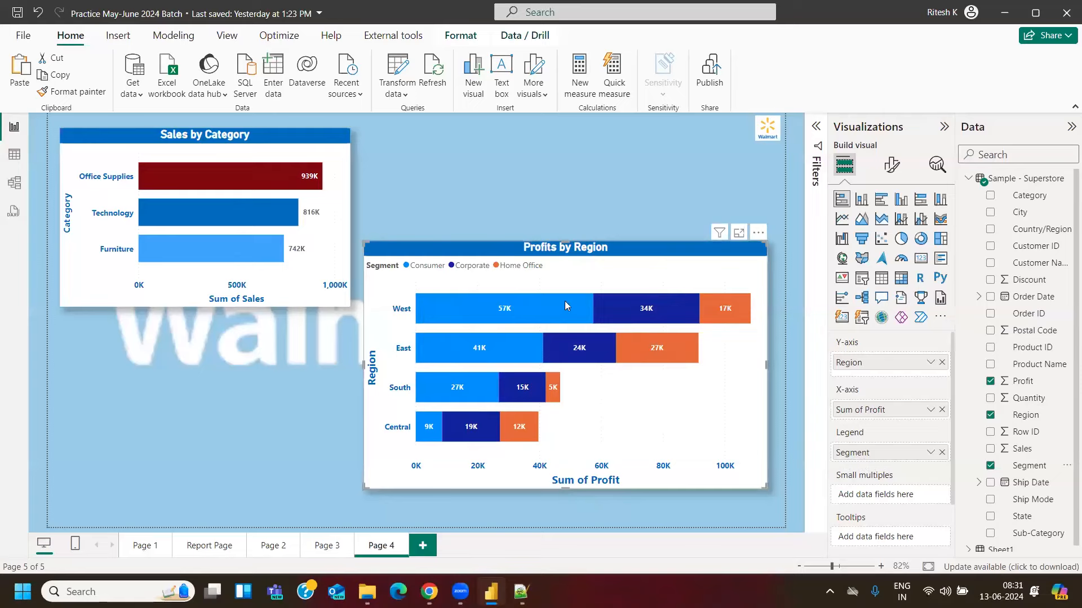
pyautogui.moveTo(573, 306)
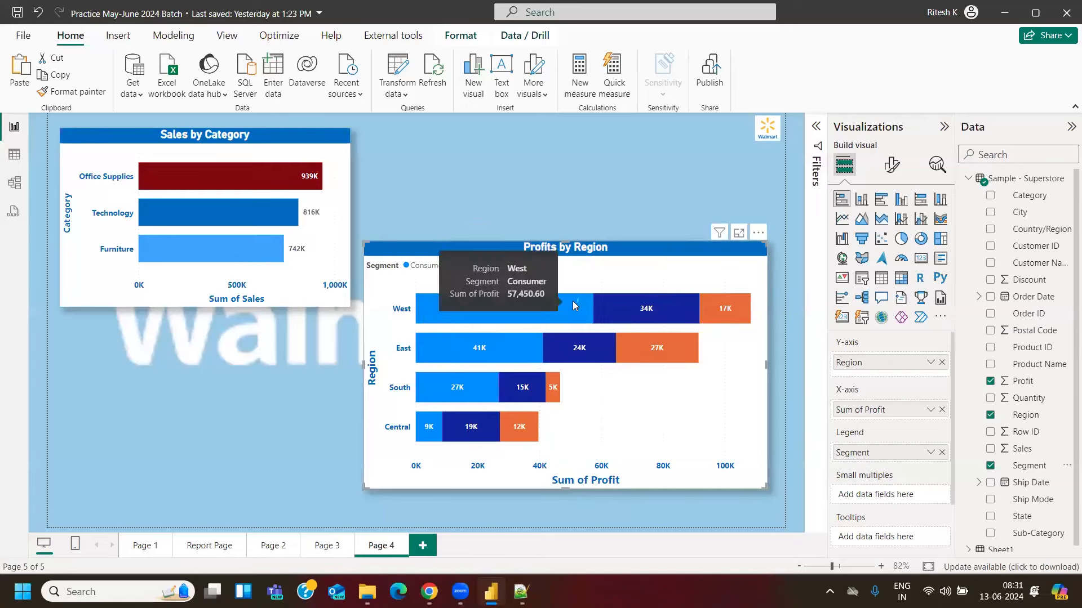
# Replace Segment with Category as the legend of the Profits by Region chart
pyautogui.click(942, 453)
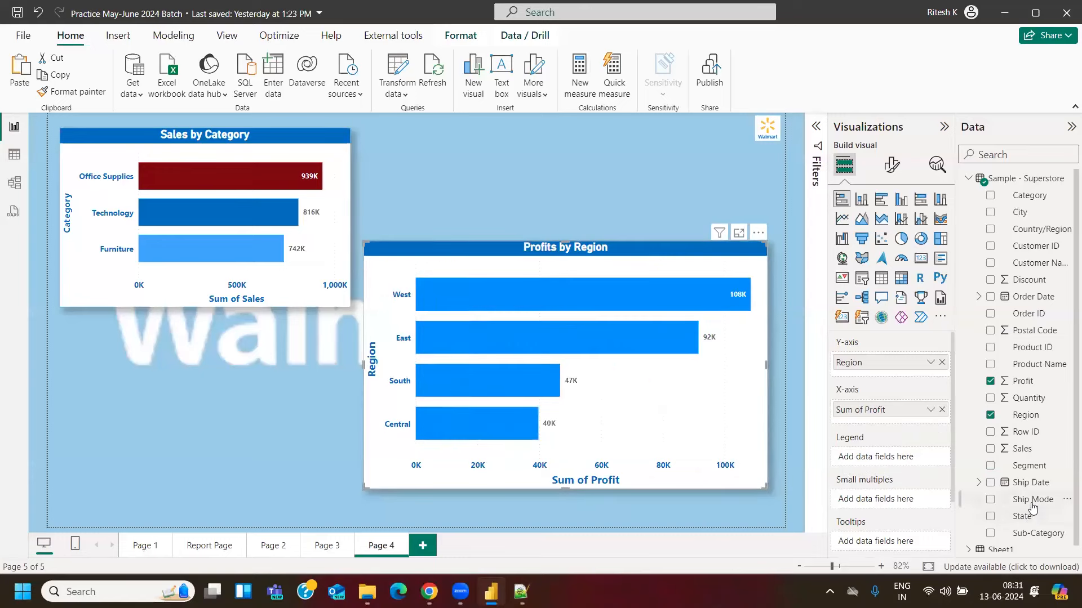
pyautogui.moveTo(1029, 197); pyautogui.dragTo(877, 470)
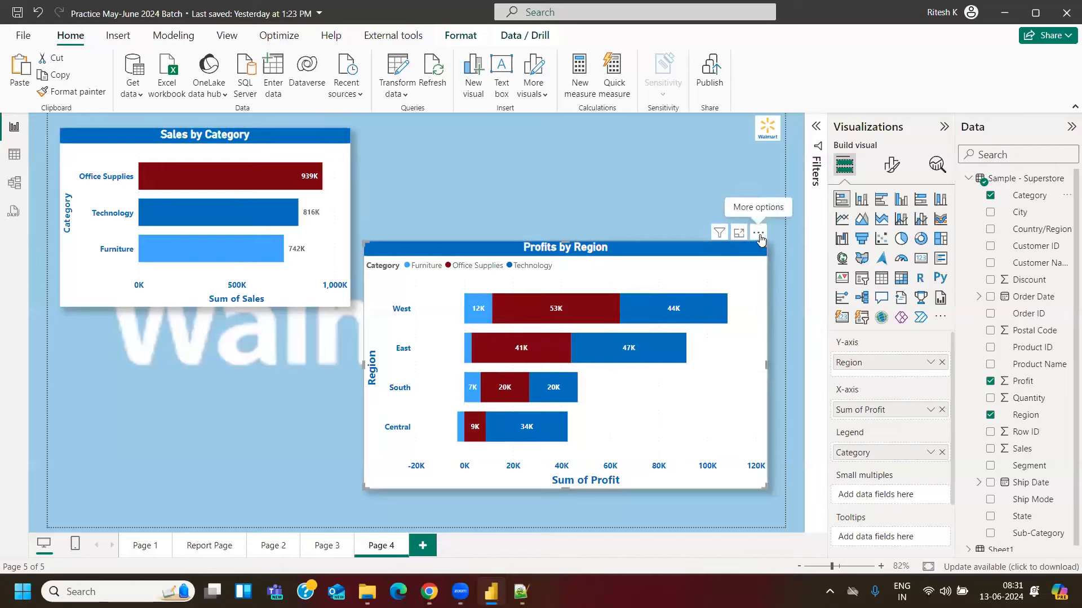
pyautogui.click(759, 233)
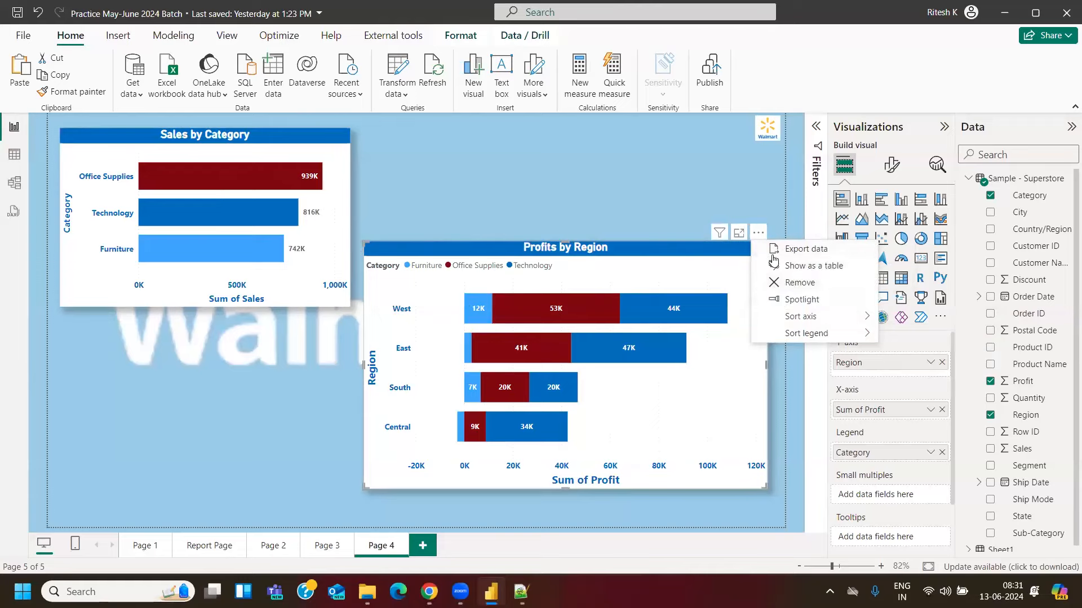
# Compare the Profits by Region and Sales by Category charts in focus mode, examining the Furniture portion of the Central bar
pyautogui.click(738, 233)
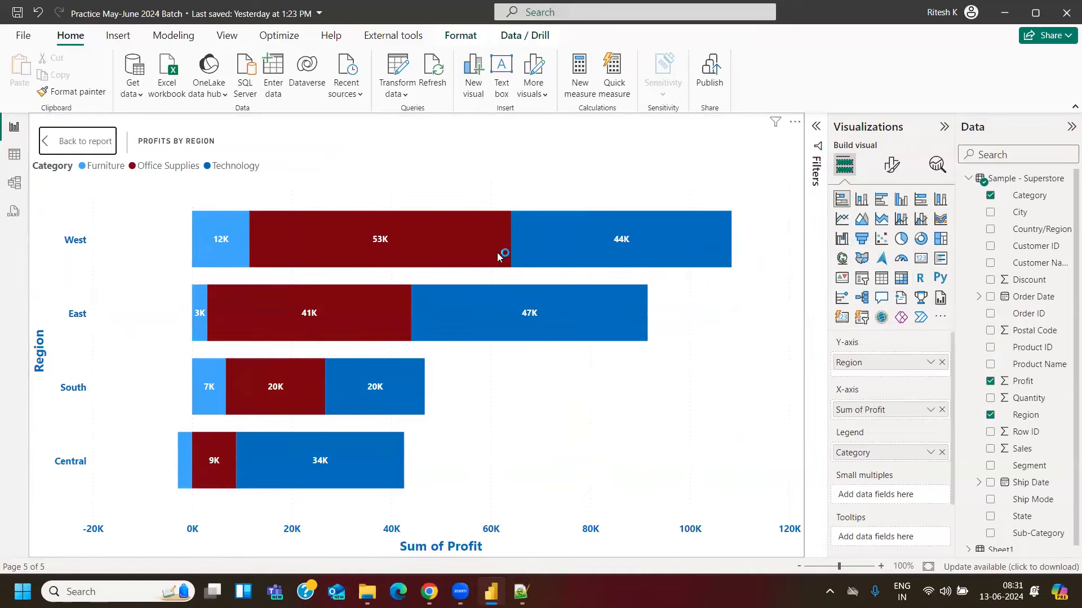
pyautogui.keyDown('ctrl'); pyautogui.click(89, 142); pyautogui.keyUp('ctrl')
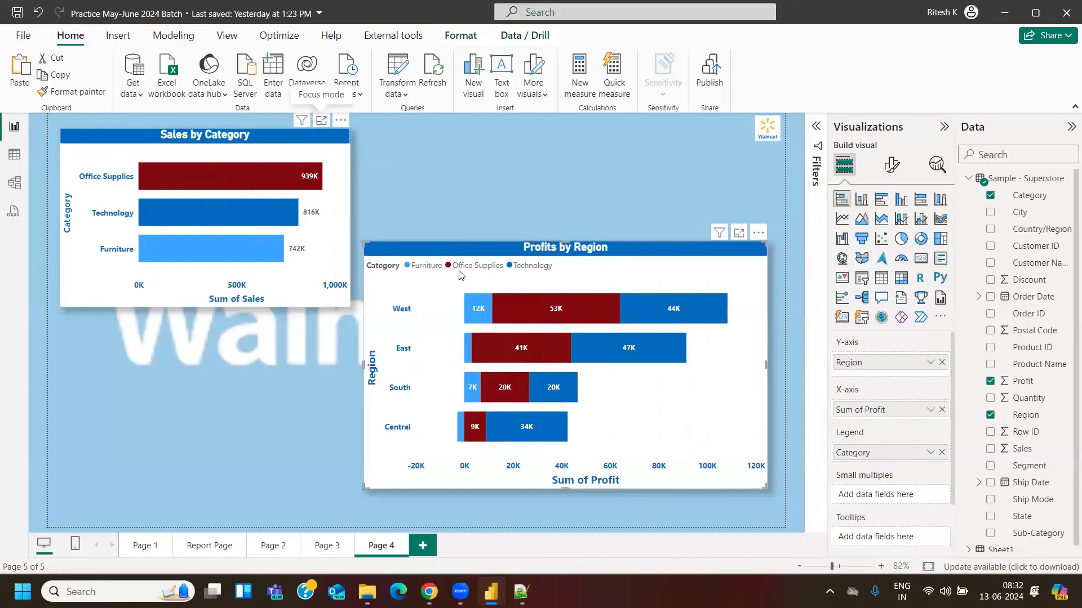
pyautogui.click(320, 122)
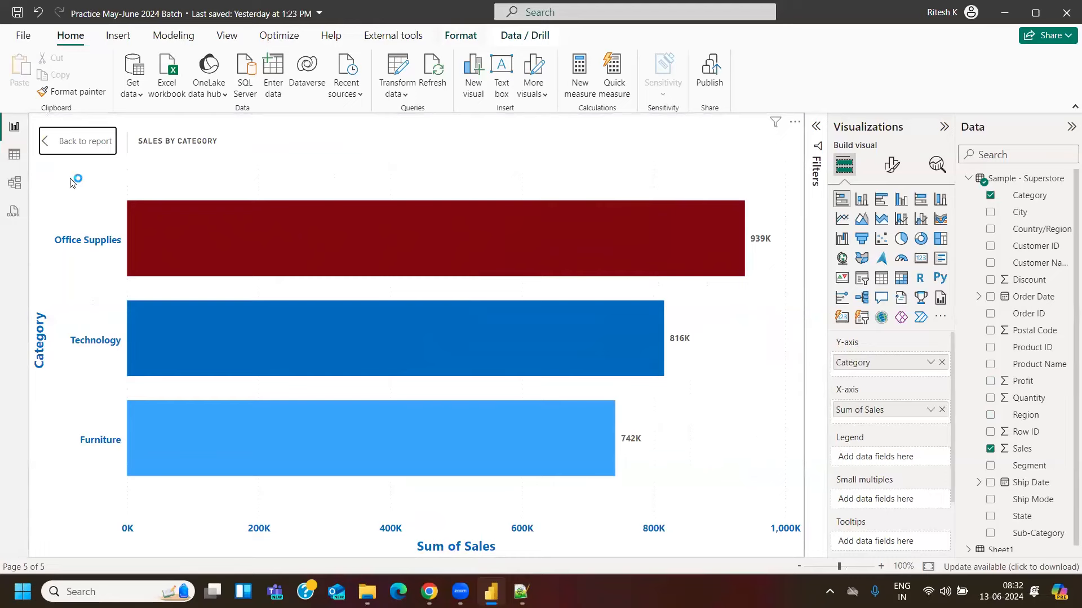
pyautogui.click(60, 144)
pyautogui.click(738, 232)
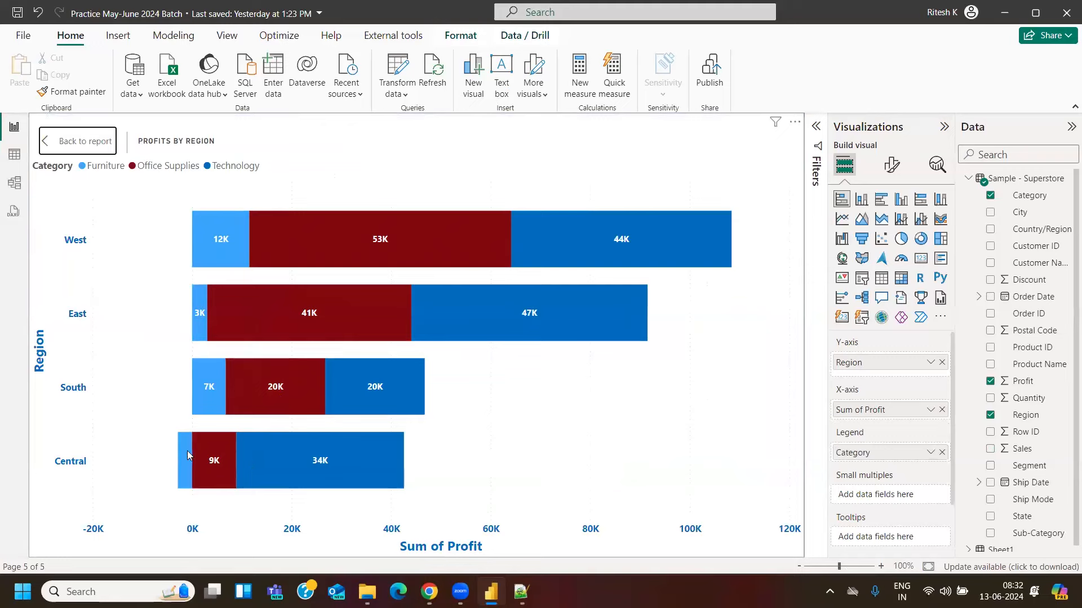
pyautogui.moveTo(185, 448)
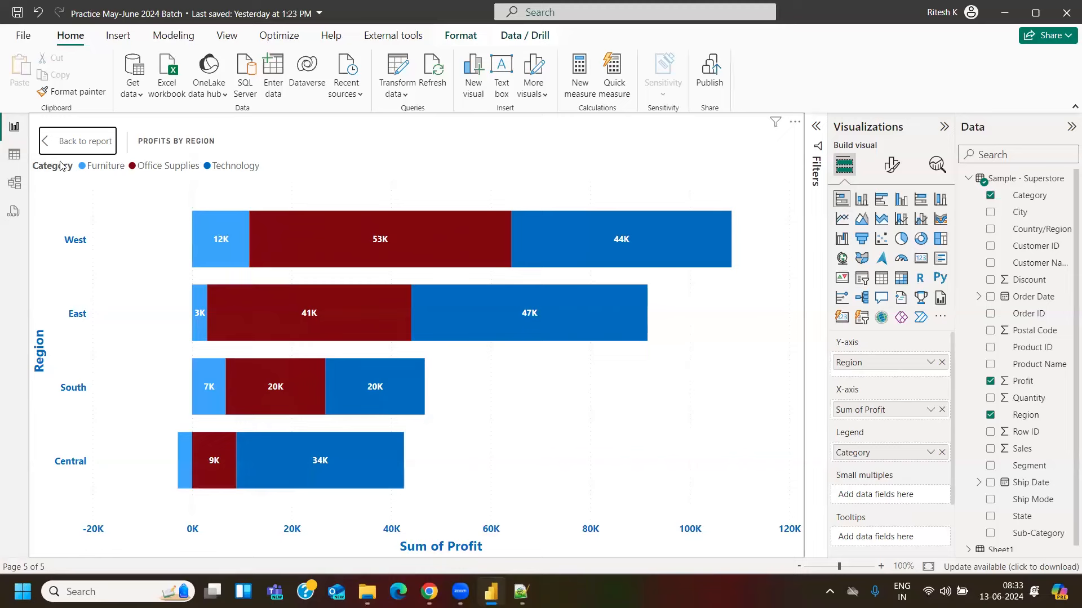
pyautogui.click(88, 145)
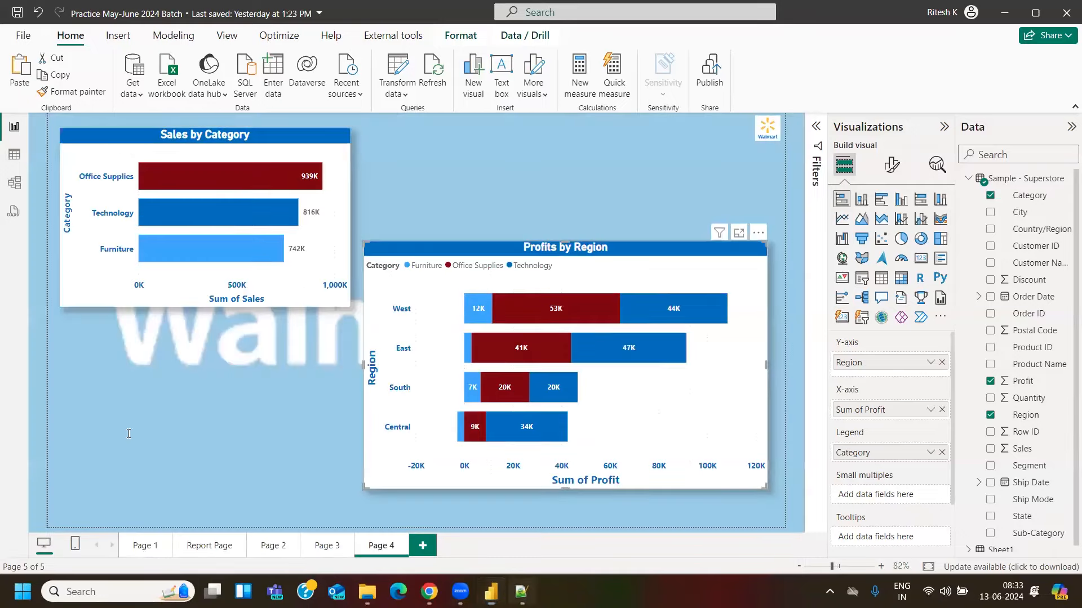
# Switch to Notepad++ and enter 1C under Legend in the Best Fit row of the Bar Chart notes
pyautogui.click(521, 591)
pyautogui.click(107, 397)
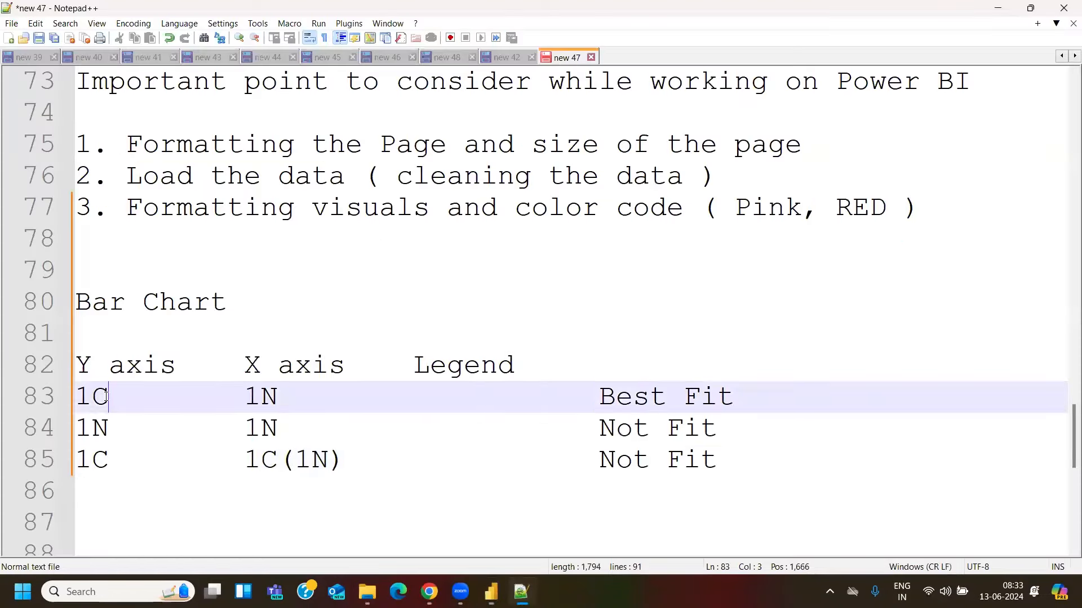
pyautogui.click(265, 397)
pyautogui.click(447, 398)
pyautogui.press('BackSpace')
pyautogui.write('1c')
pyautogui.press('BackSpace')
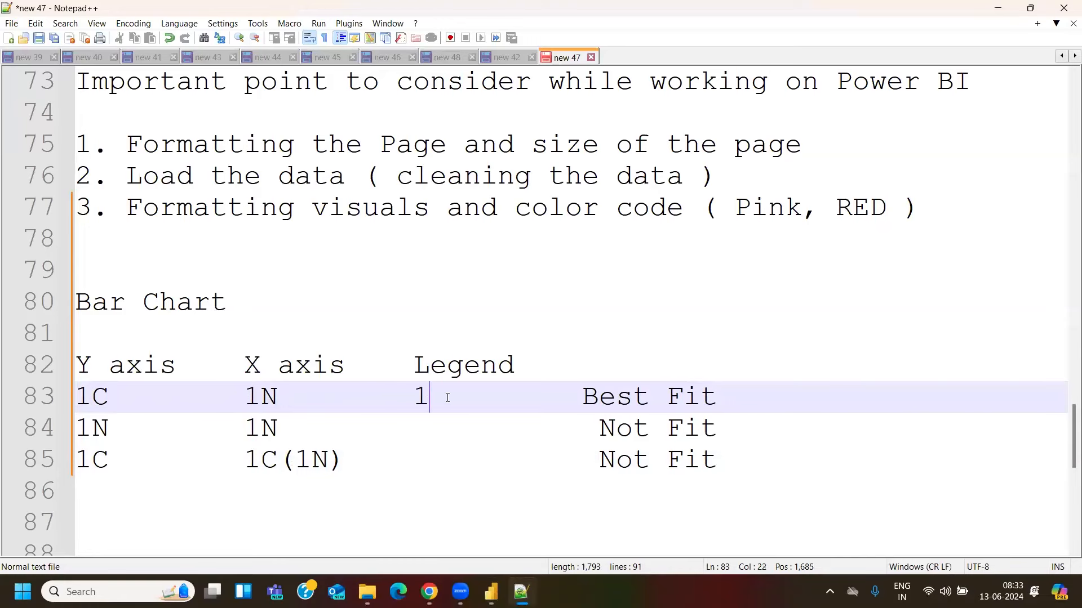
pyautogui.write('C')
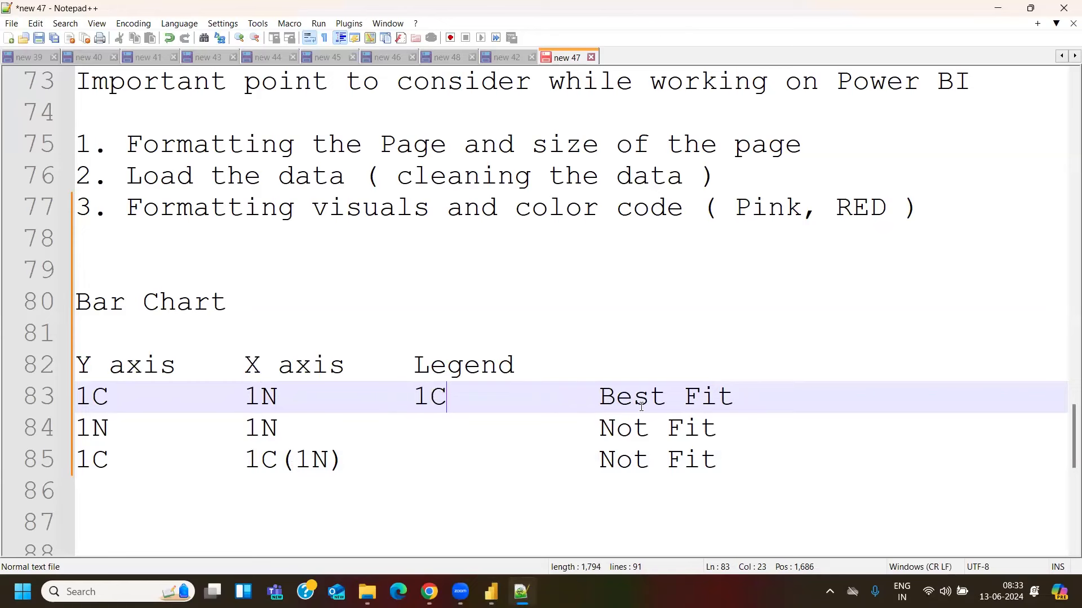
# Enter 1N under Legend in the row with 1N on both axes, removing surplus spaces before Not Fit
pyautogui.click(603, 431)
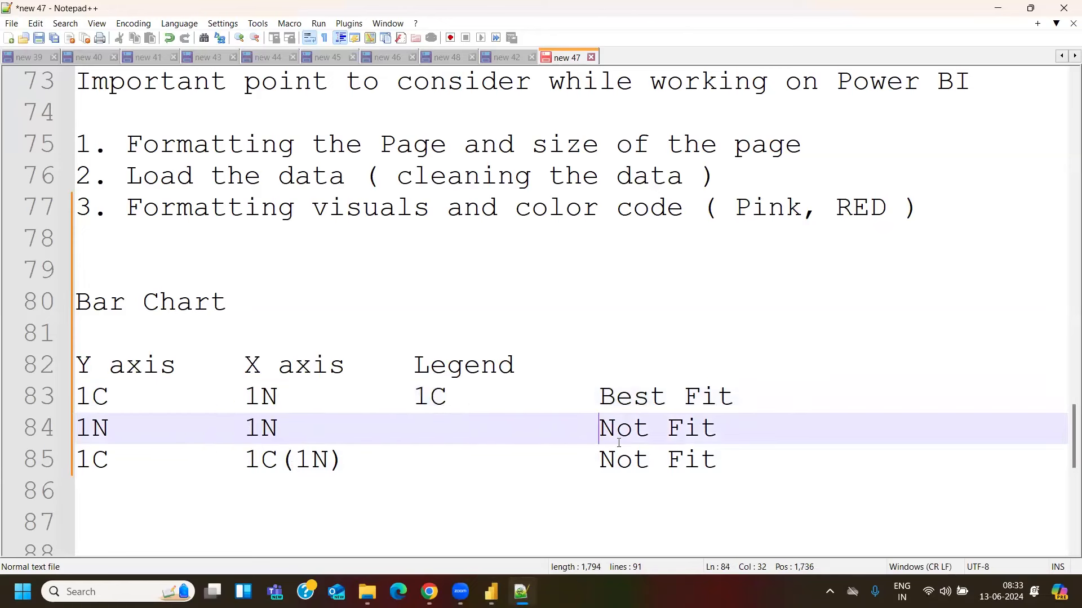
pyautogui.press('BackSpace')
pyautogui.press('BackSpace')
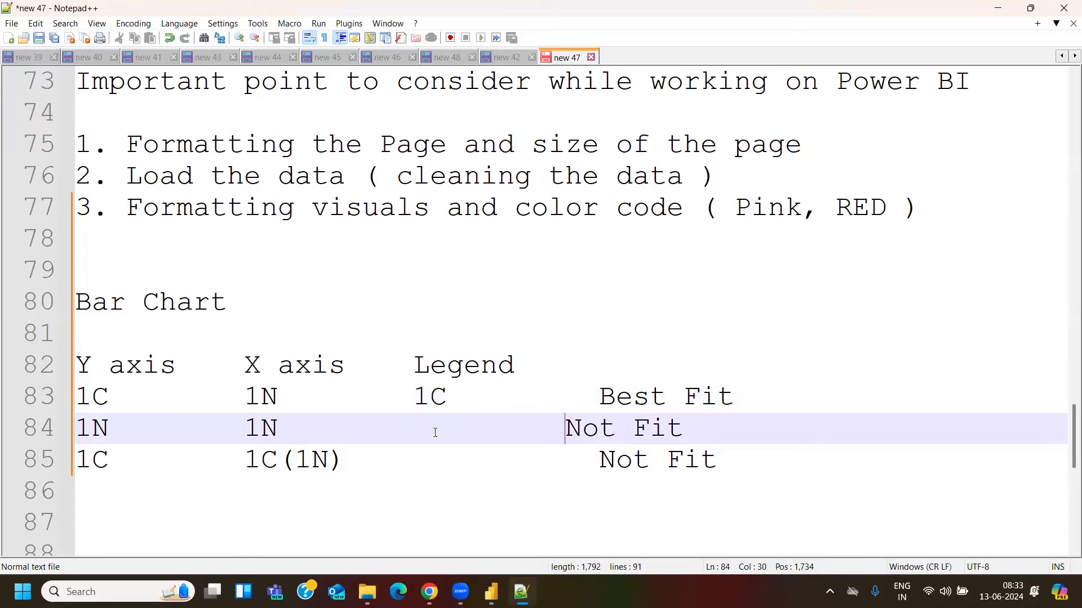
pyautogui.click(424, 424)
pyautogui.press('BackSpace')
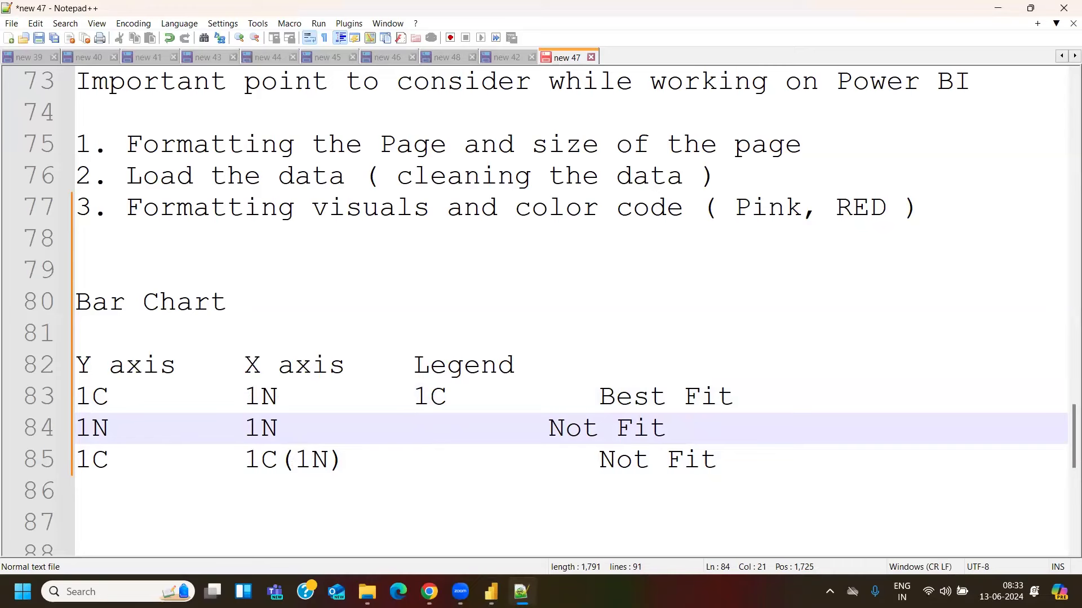
pyautogui.write('1N')
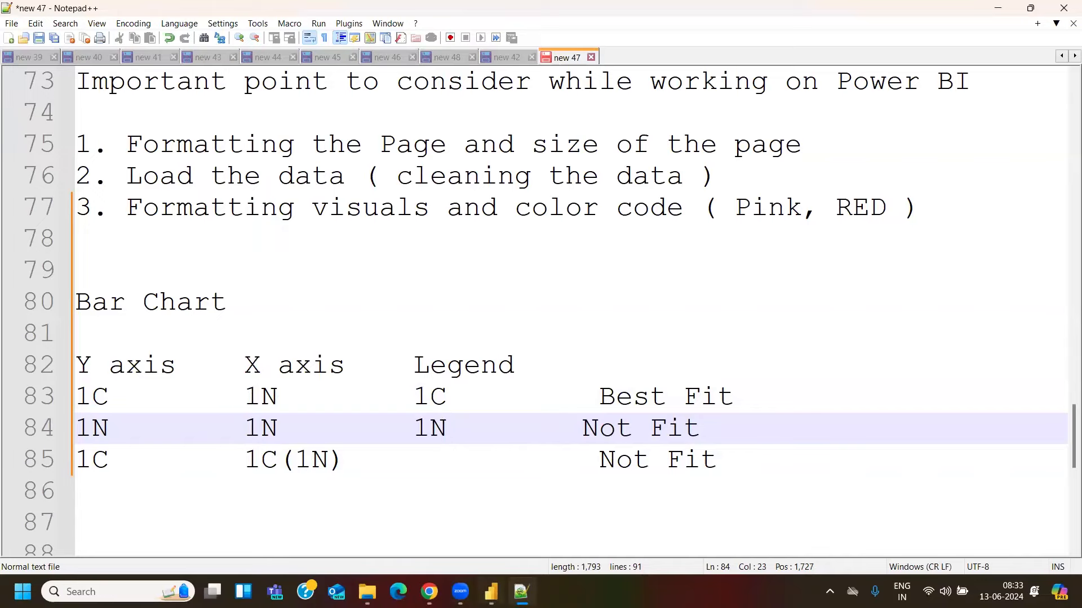
# Switch to Power BI, replace Category with Discount as the Profits by Region legend, and view the chart in focus mode
pyautogui.hotkey('alt', 'Tab')
pyautogui.click(942, 454)
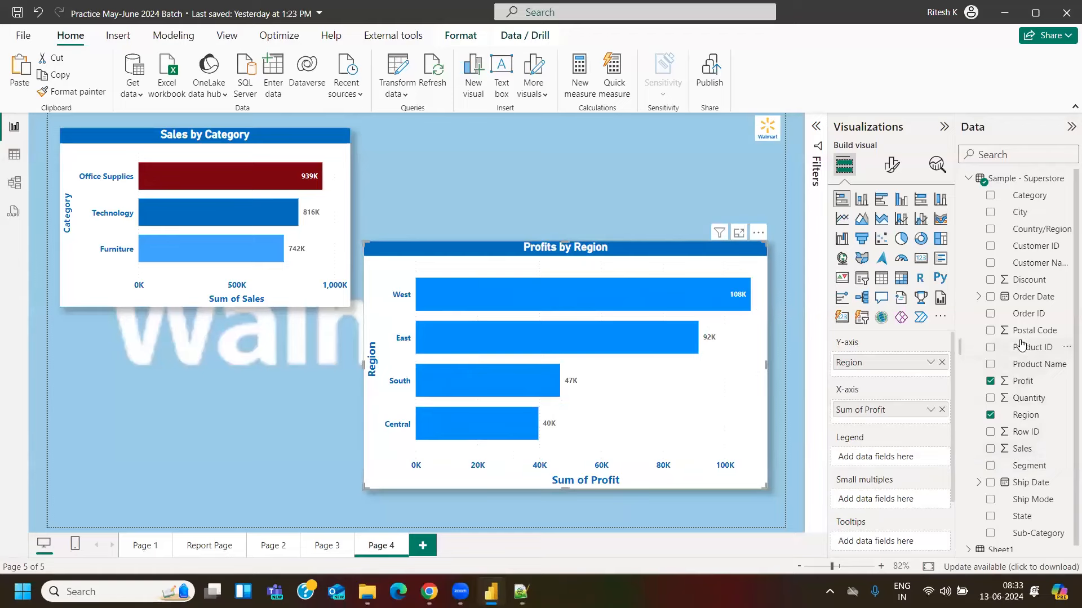
pyautogui.moveTo(1025, 286); pyautogui.dragTo(877, 457)
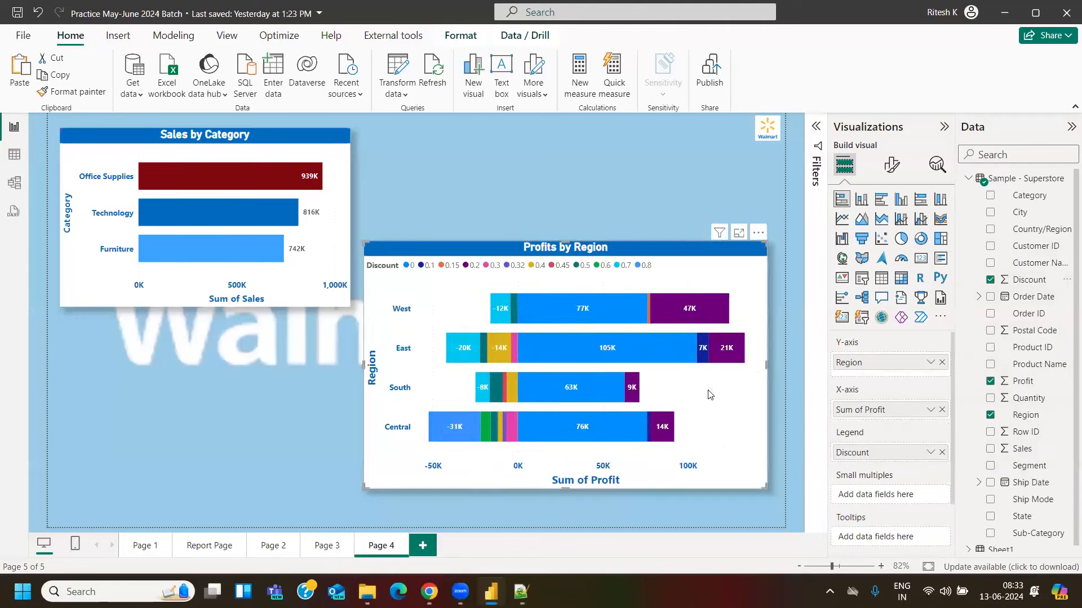
pyautogui.click(738, 236)
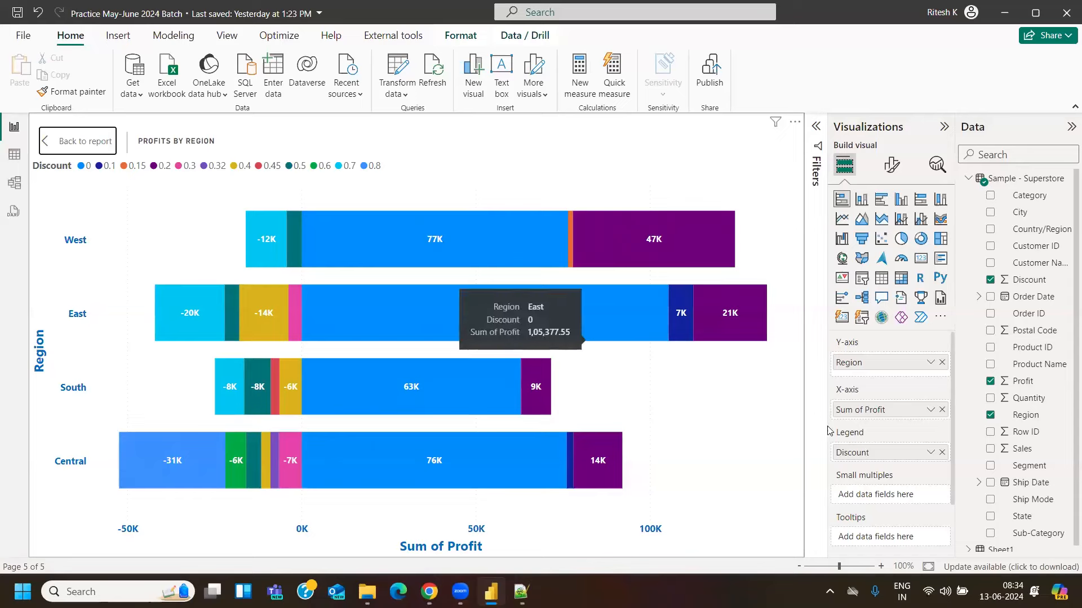
# Return to Notepad++ and realign Not Fit in the 1N, 1N, 1N row with the other verdicts
pyautogui.click(521, 592)
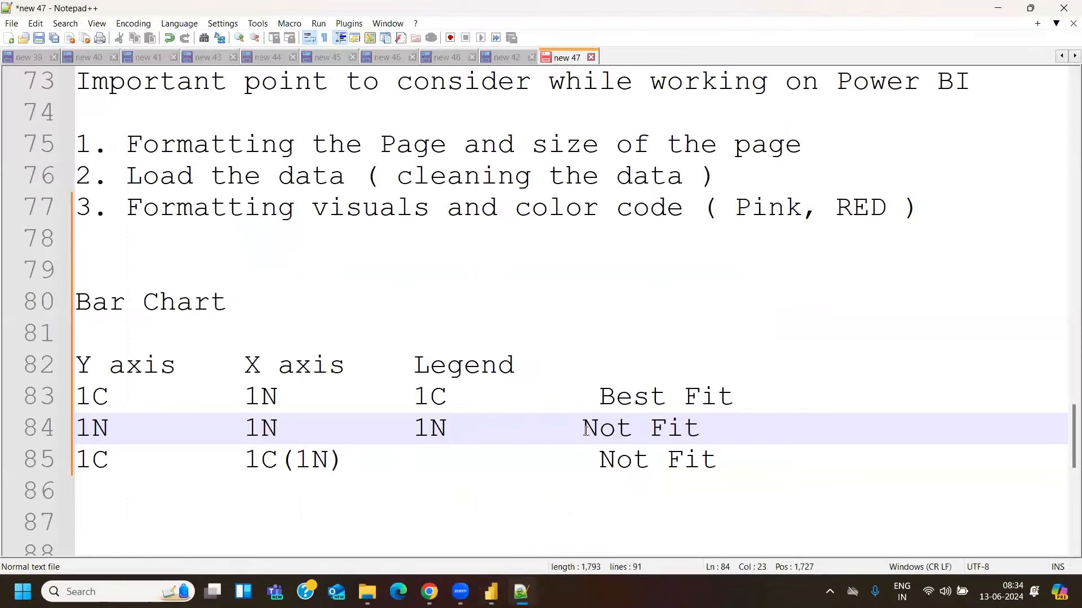
pyautogui.click(585, 430)
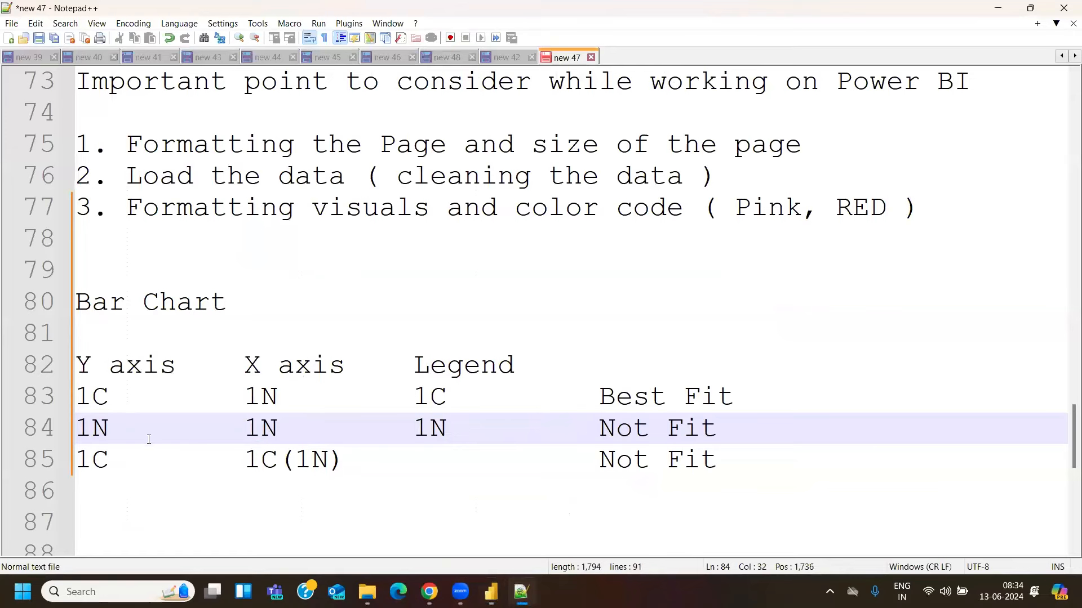
pyautogui.moveTo(417, 401); pyautogui.dragTo(463, 402)
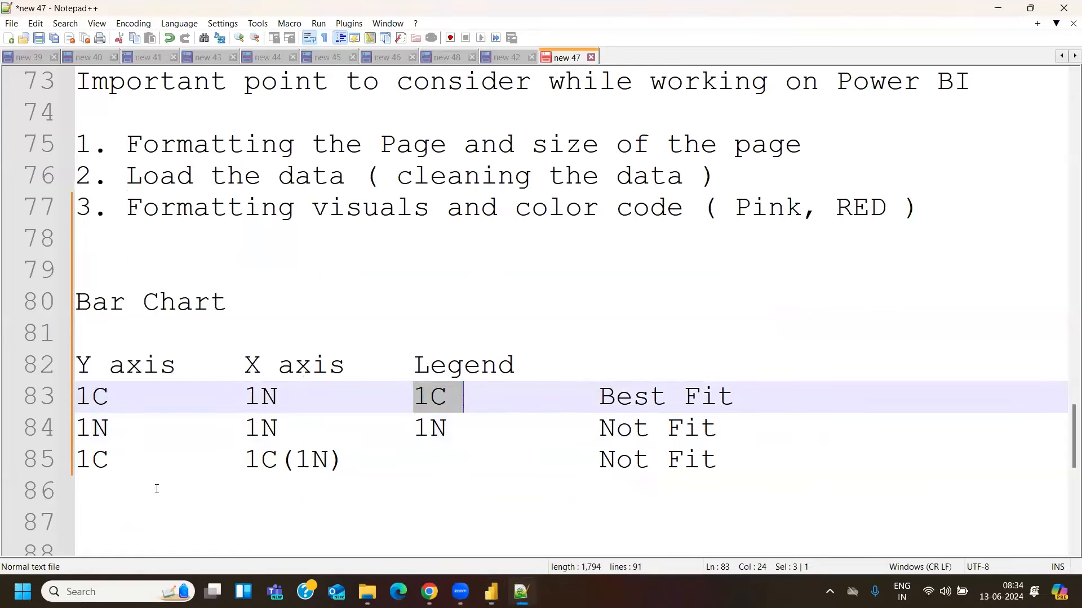
pyautogui.click(416, 463)
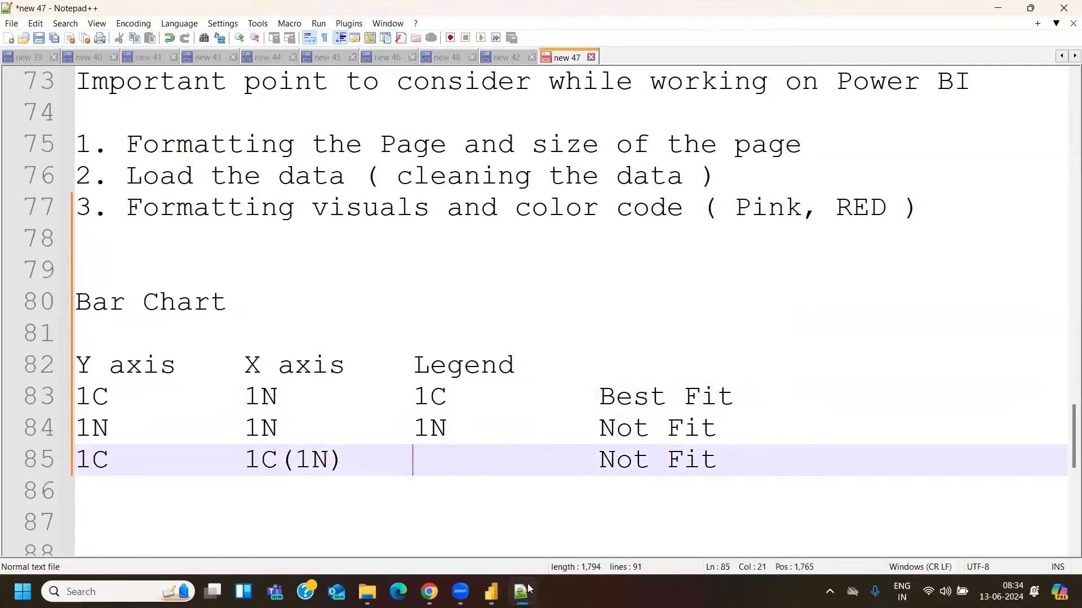
# Switch to Power BI, leave focus mode, and replace Sum of Profit with Segment on the Profits by Region chart's X-axis
pyautogui.click(491, 591)
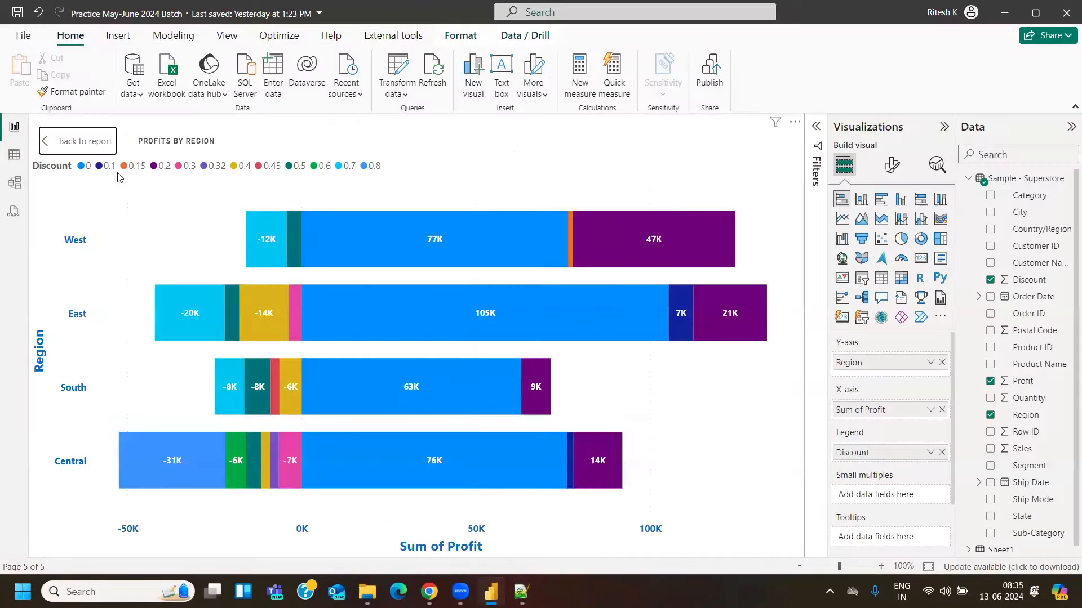
pyautogui.click(84, 146)
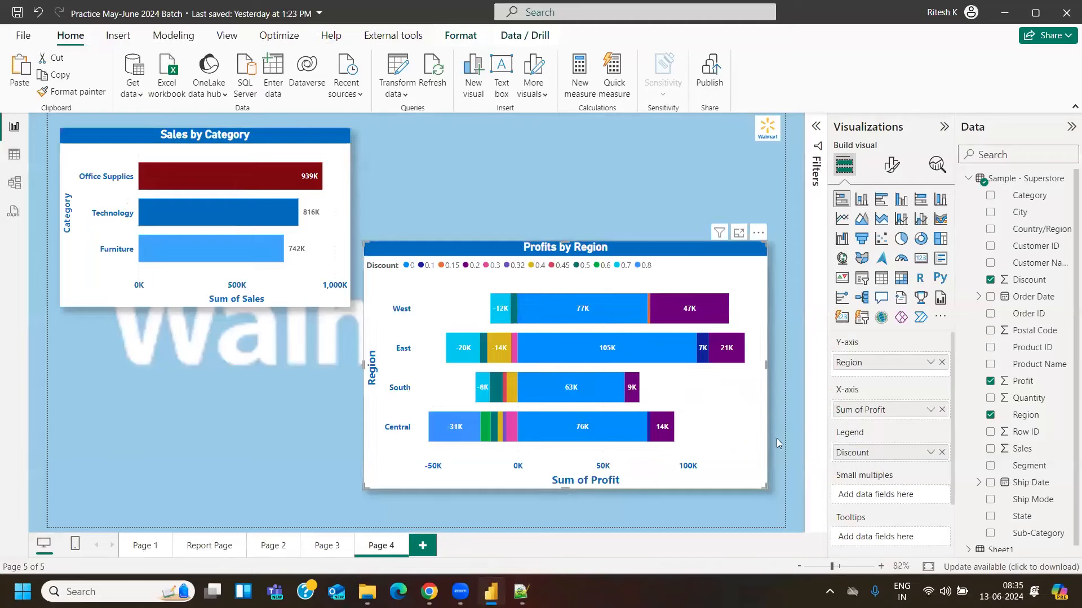
pyautogui.click(942, 410)
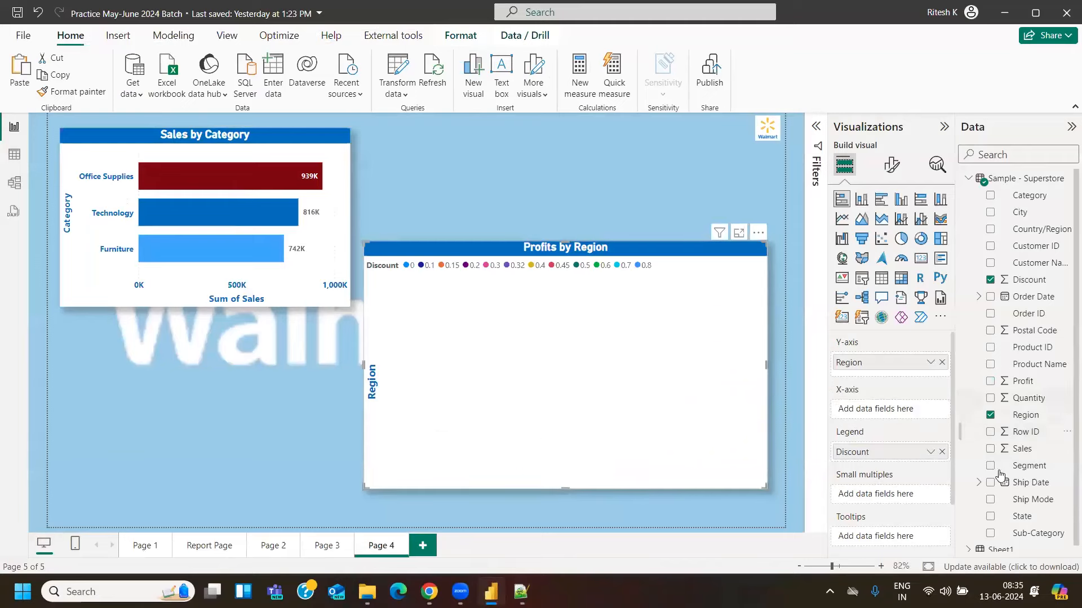
pyautogui.moveTo(1027, 472); pyautogui.dragTo(889, 413)
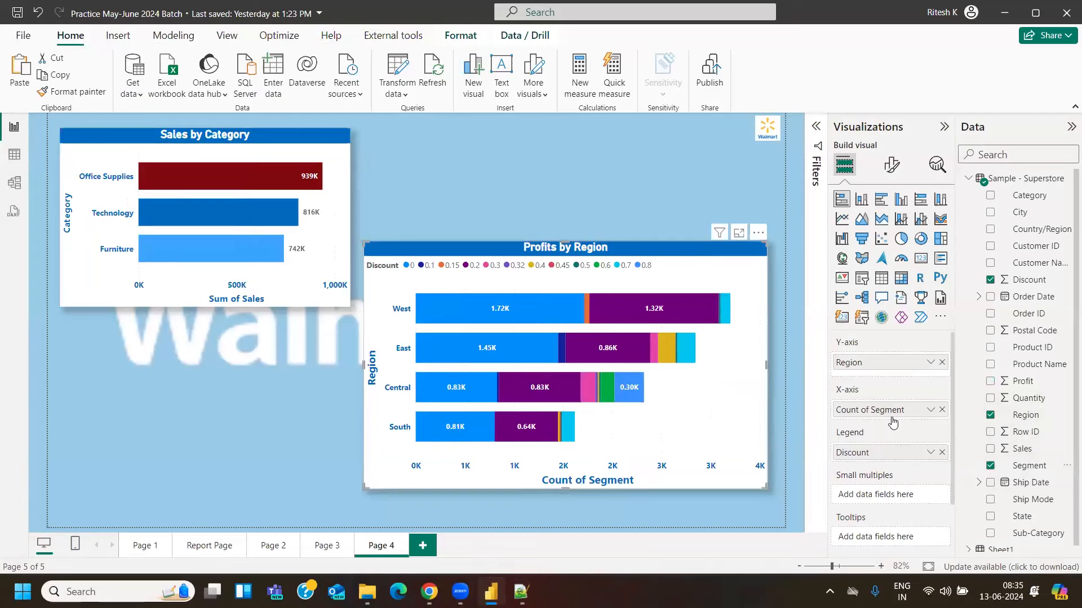
pyautogui.click(930, 409)
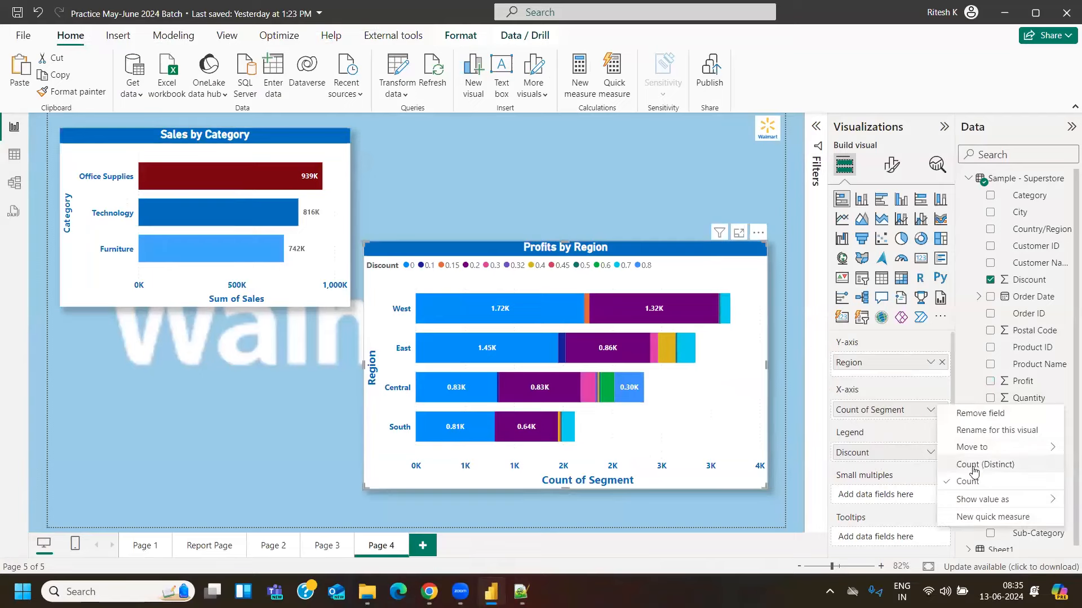
pyautogui.click(898, 429)
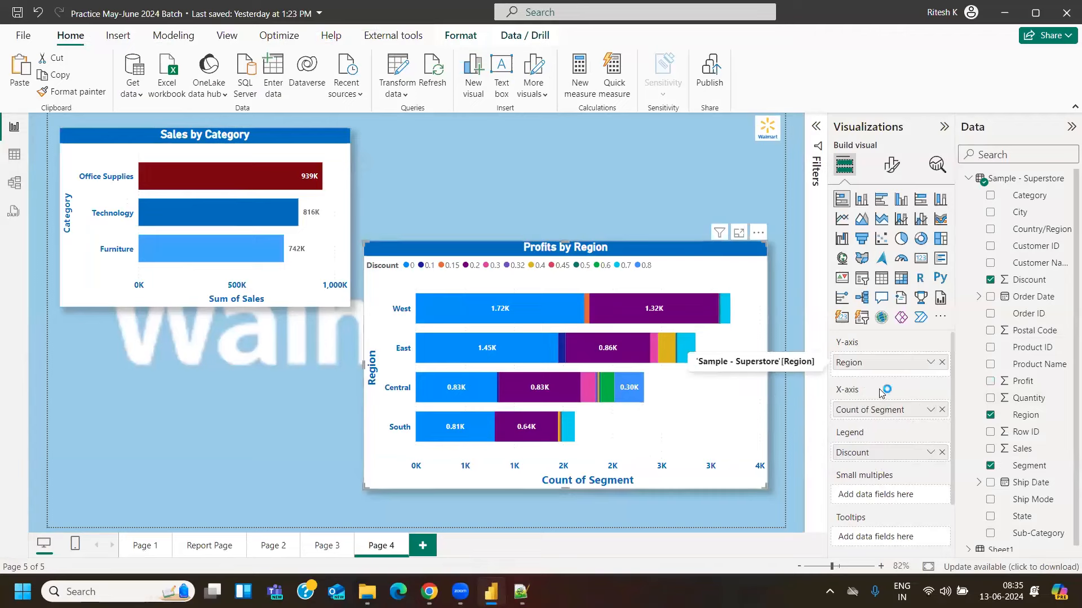
# Replace Discount with Category as the Profits by Region legend and inspect the segment counts in the stacked bars
pyautogui.moveTo(851, 453); pyautogui.dragTo(1009, 454)
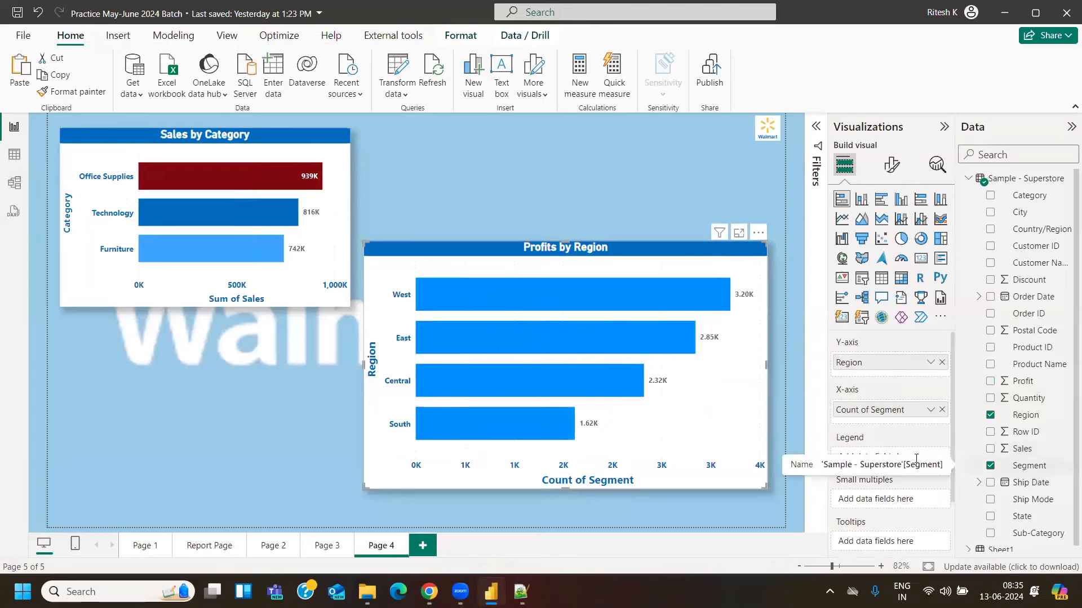
pyautogui.moveTo(1028, 195); pyautogui.dragTo(877, 456)
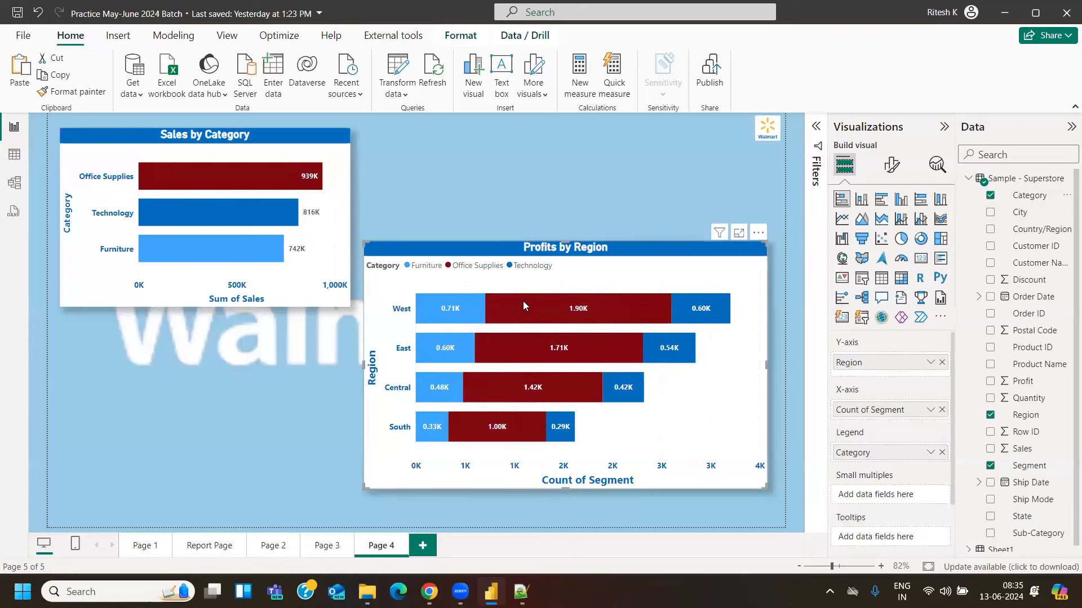
pyautogui.moveTo(523, 308)
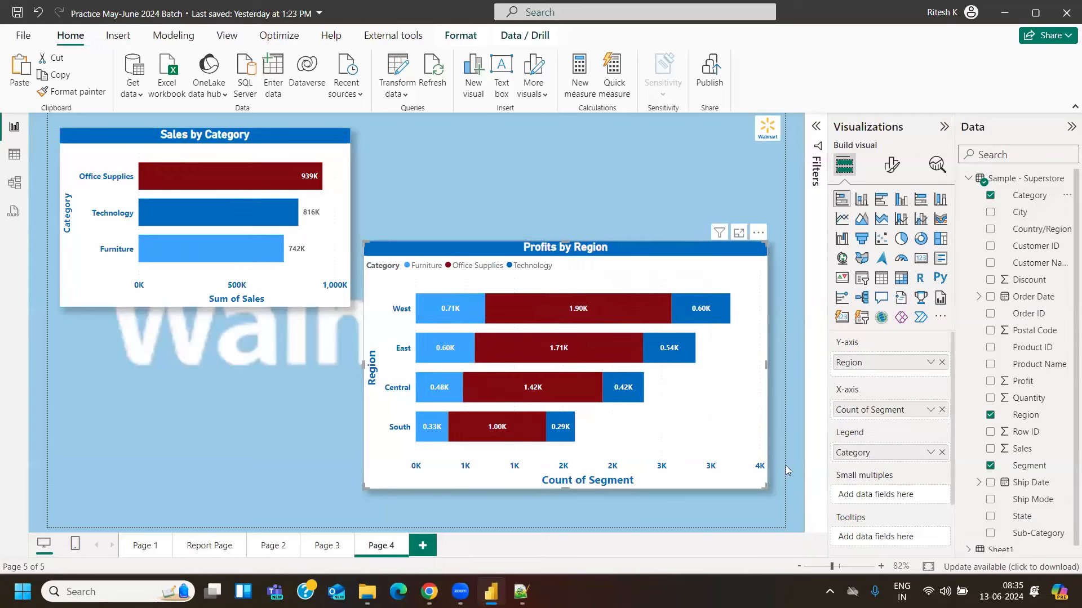
pyautogui.moveTo(494, 390)
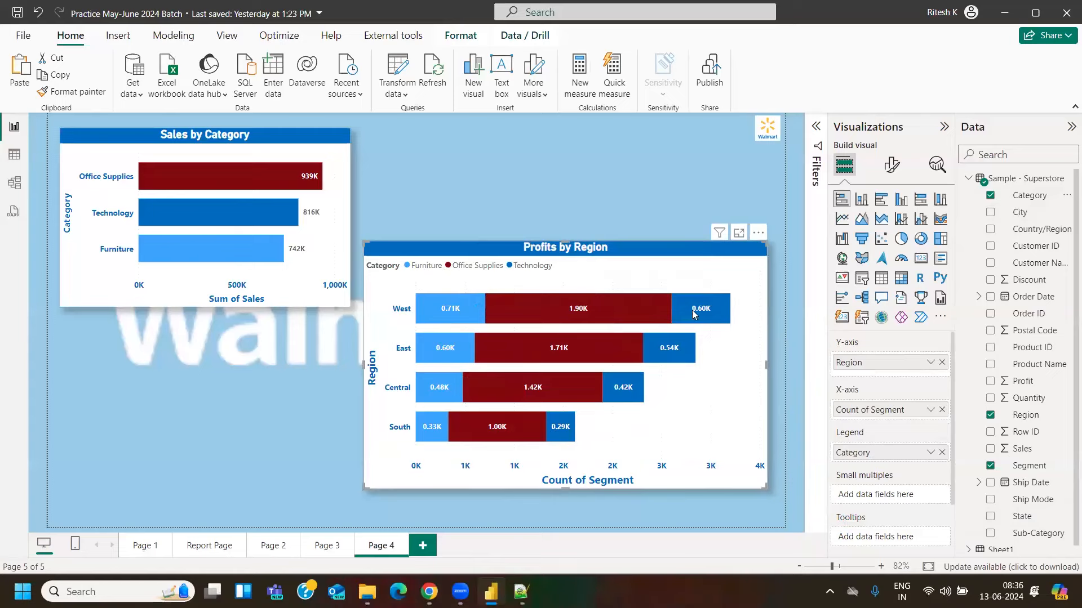
pyautogui.moveTo(622, 316)
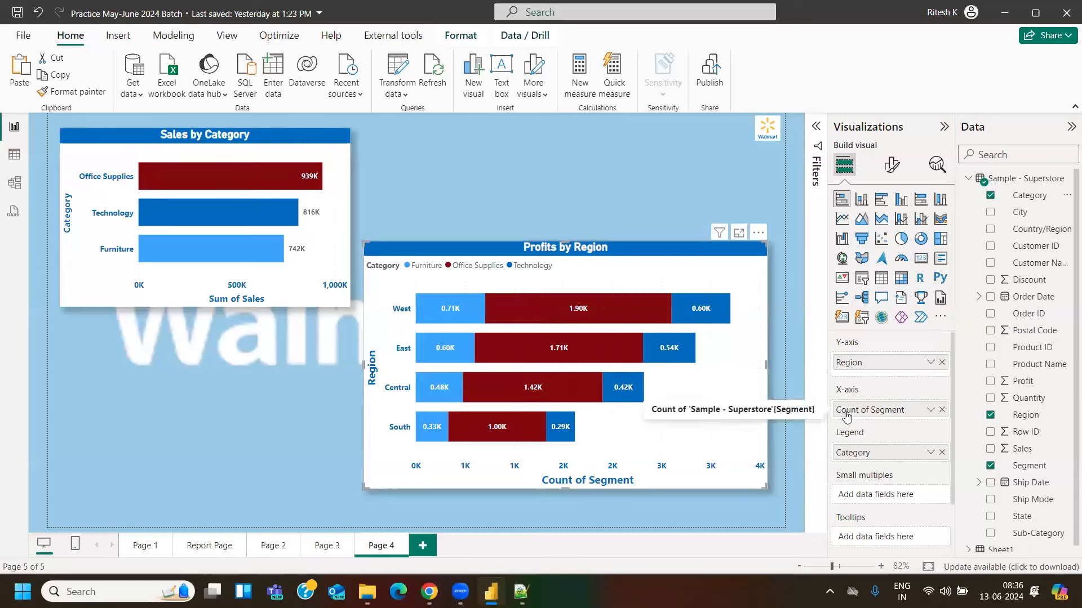
pyautogui.moveTo(558, 324)
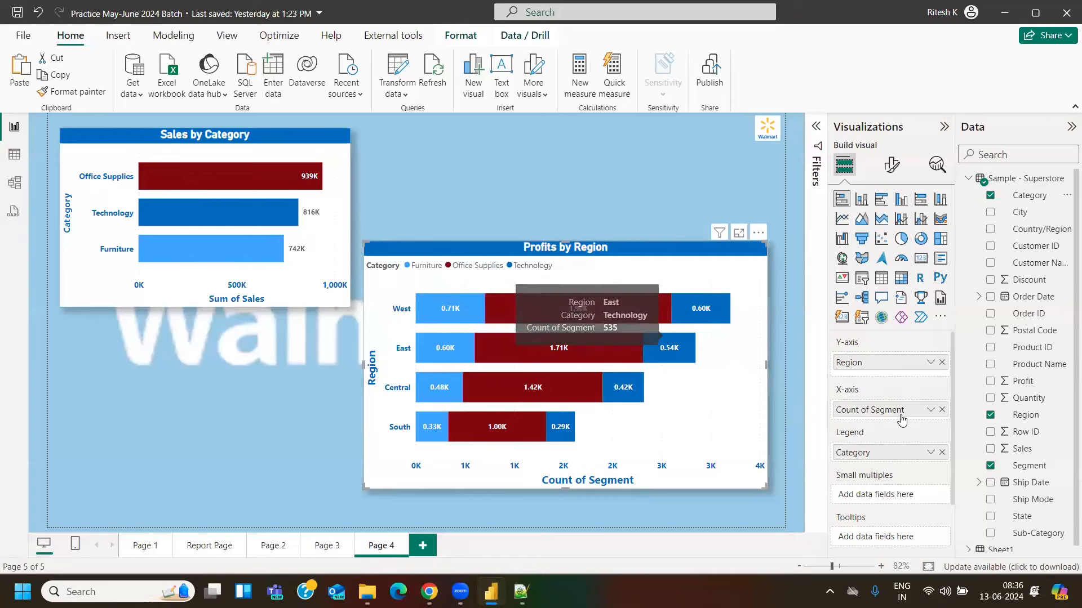
# Change the X-axis Segment aggregation to Count (Distinct) in the Profits by Region chart and examine the bars
pyautogui.click(930, 410)
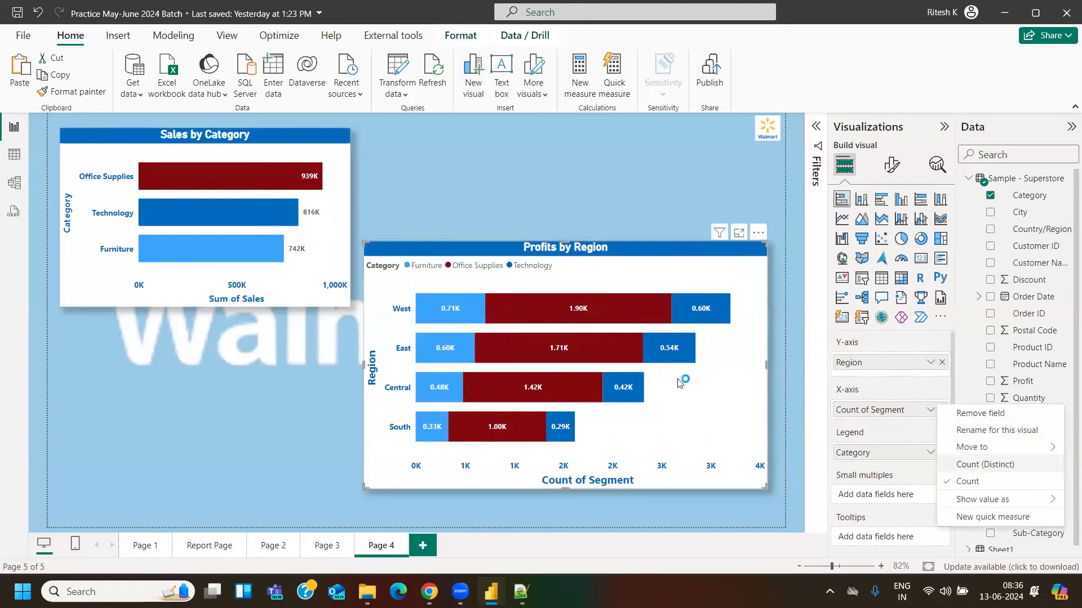
pyautogui.click(978, 467)
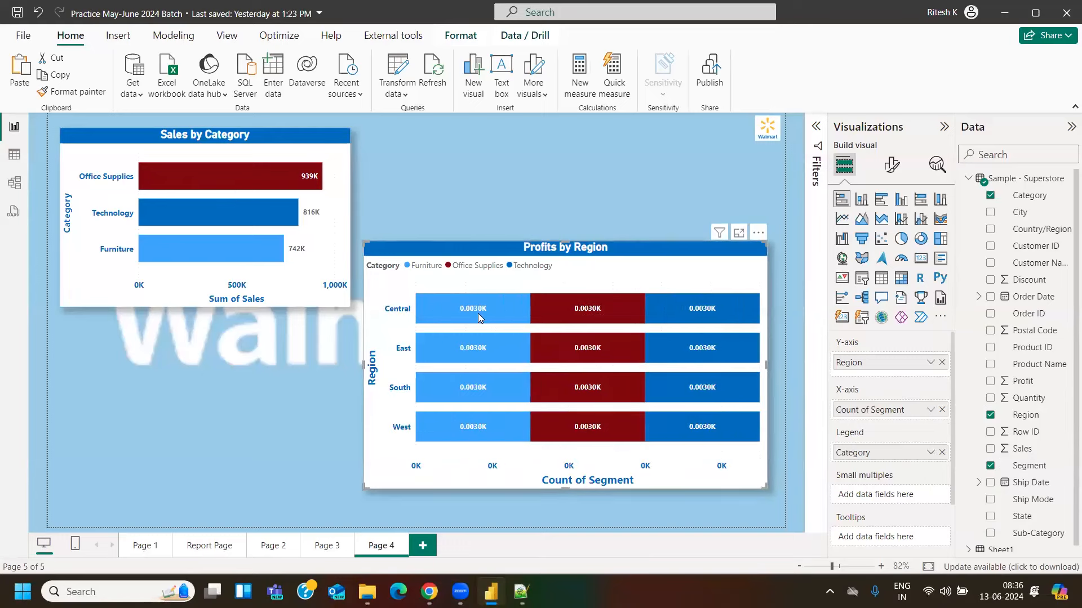
pyautogui.moveTo(474, 313)
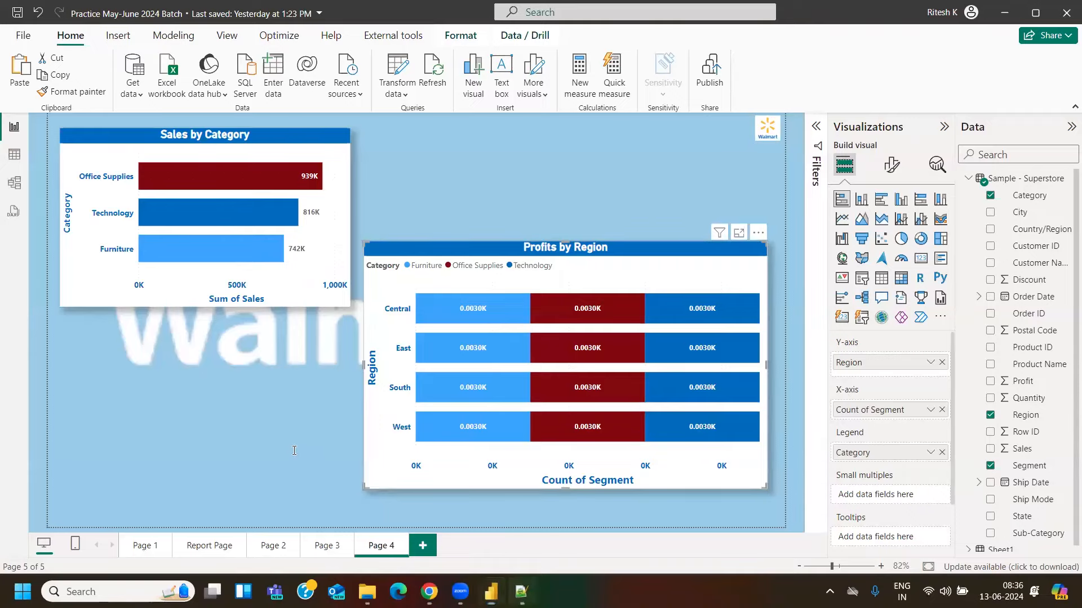
# Return to Notepad++, enter 1C under Legend in the 1C, 1C(1N) row, and realign its Not Fit verdict
pyautogui.hotkey('alt', 'Tab')
pyautogui.write('!')
pyautogui.press('BackSpace')
pyautogui.write('1C')
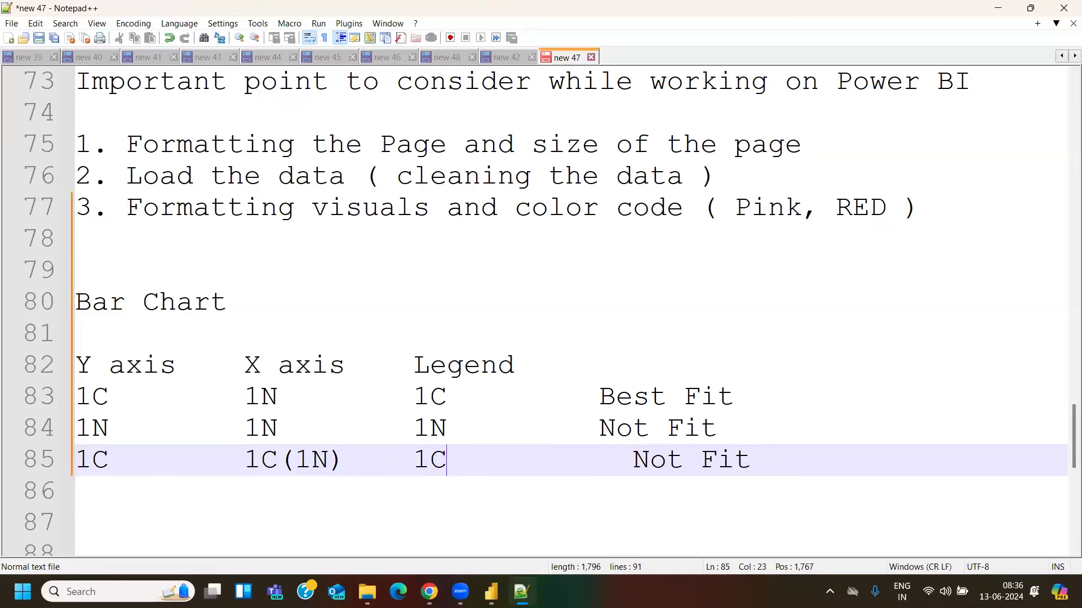
pyautogui.click(632, 462)
pyautogui.press('BackSpace')
pyautogui.press('BackSpace')
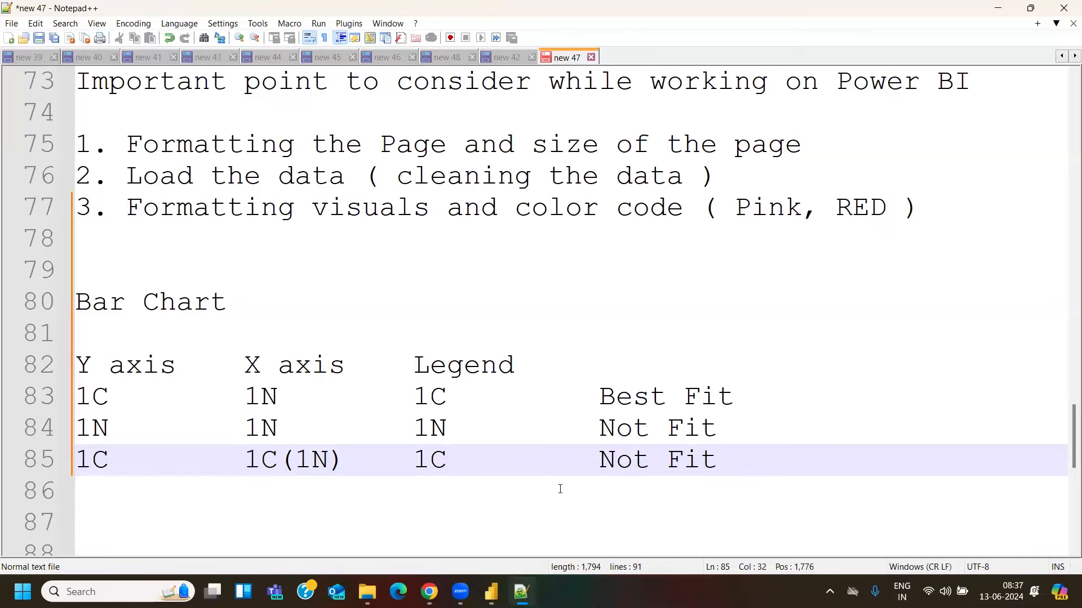
# Review the axis and legend combinations in the Bar Chart notes, highlighting each entry of the Best Fit row
pyautogui.moveTo(458, 460); pyautogui.dragTo(62, 461)
pyautogui.moveTo(459, 430); pyautogui.dragTo(52, 431)
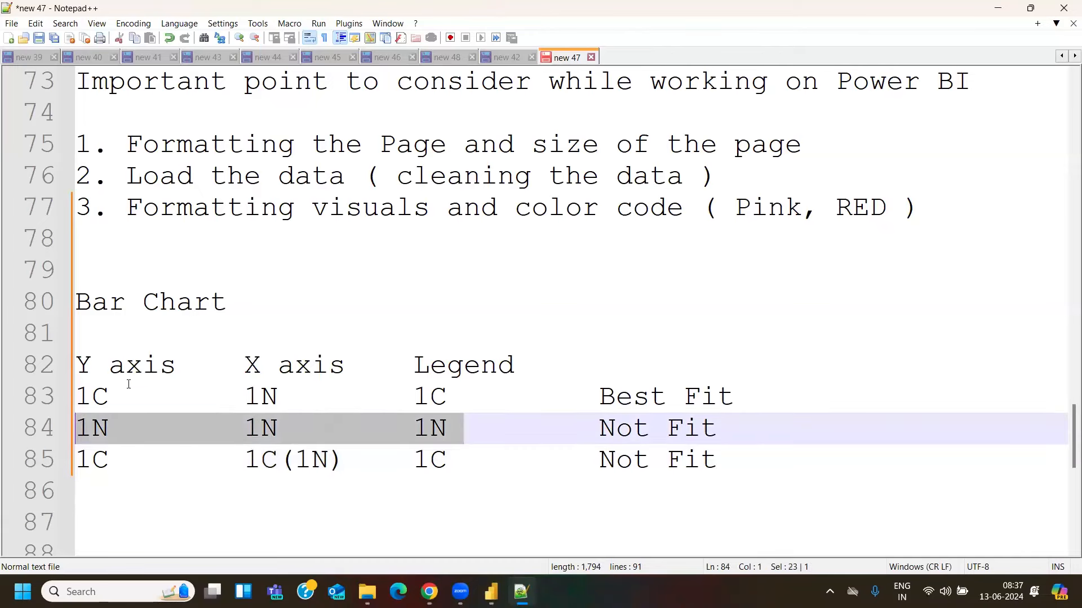
pyautogui.moveTo(119, 391); pyautogui.dragTo(59, 396)
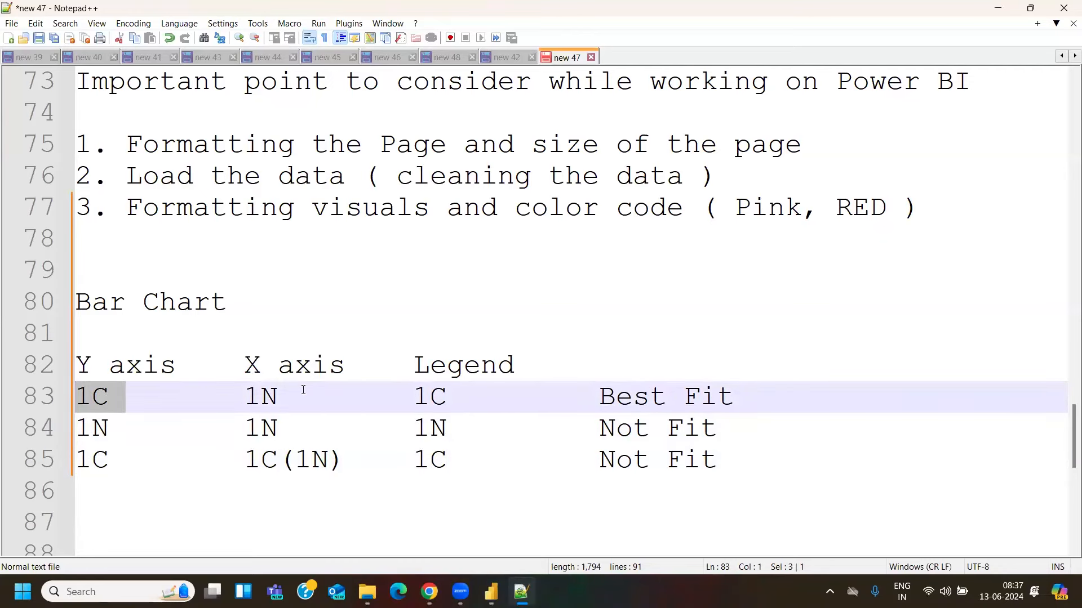
pyautogui.moveTo(303, 390); pyautogui.dragTo(228, 394)
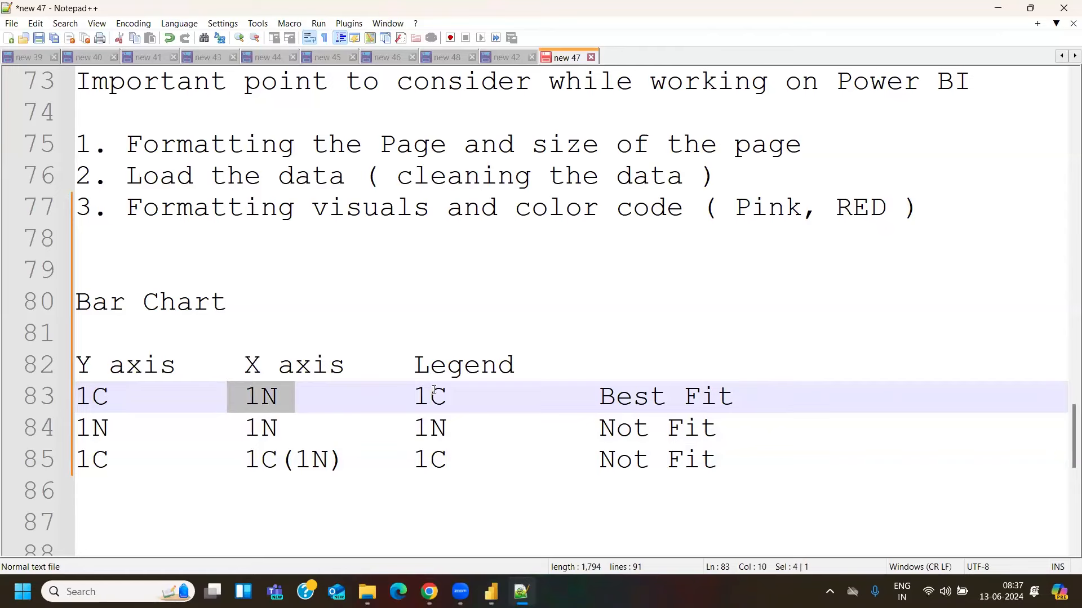
pyautogui.doubleClick(417, 398)
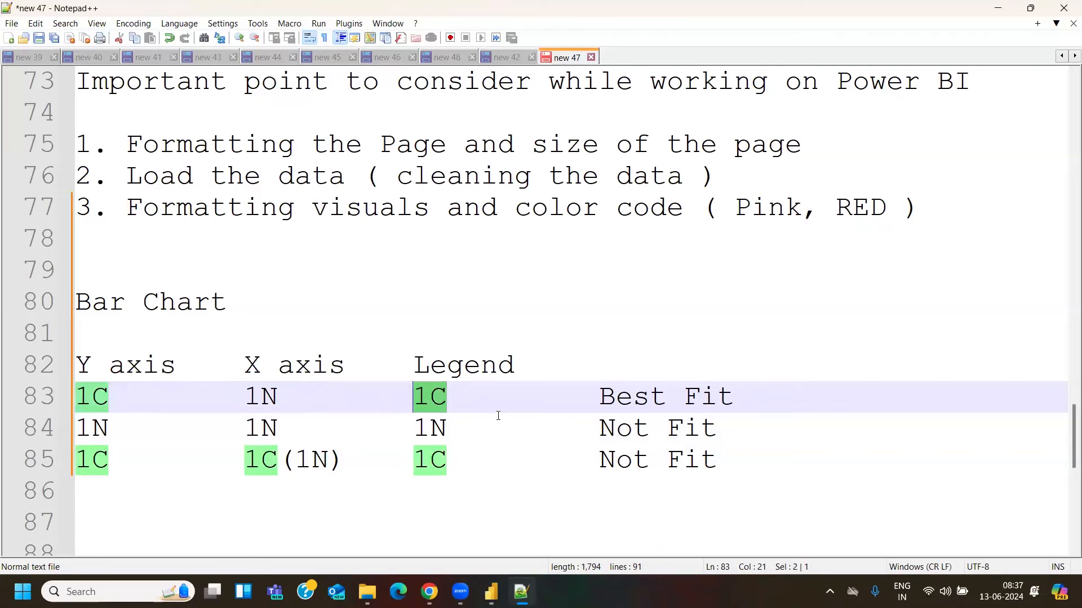
pyautogui.moveTo(596, 399); pyautogui.dragTo(725, 389)
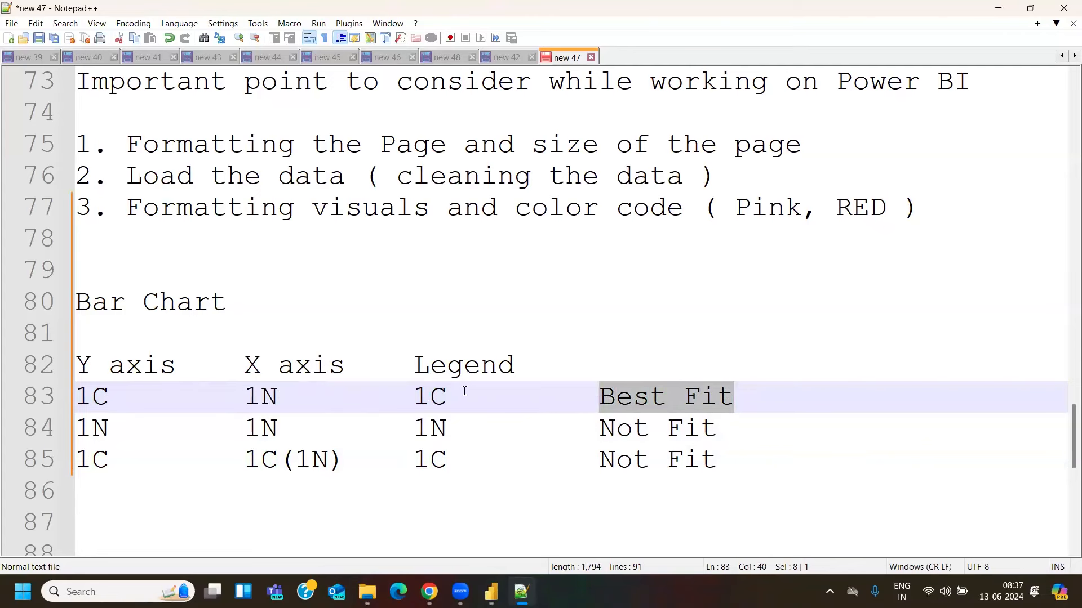
pyautogui.moveTo(464, 394); pyautogui.dragTo(6, 392)
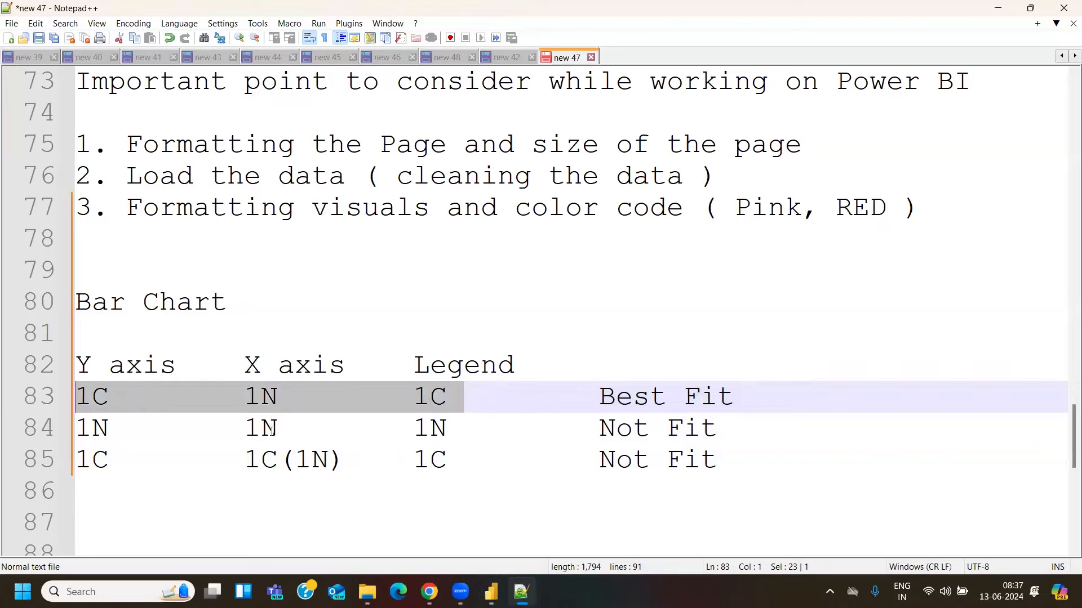
# Append "( Yaxis and Then X Axis" to the Bar Chart heading
pyautogui.click(263, 304)
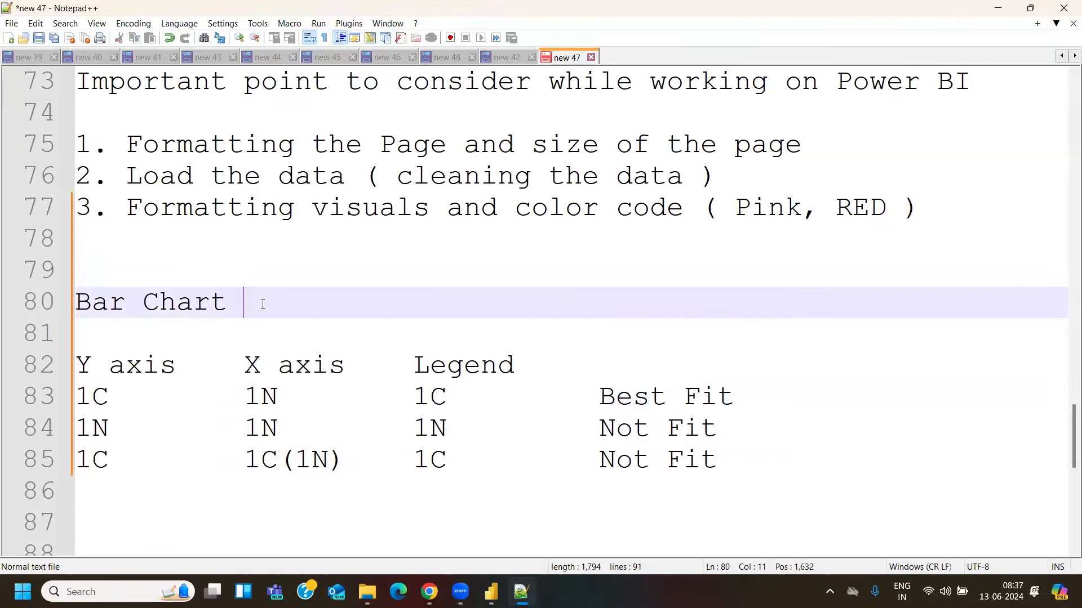
pyautogui.write('( Yaxis ')
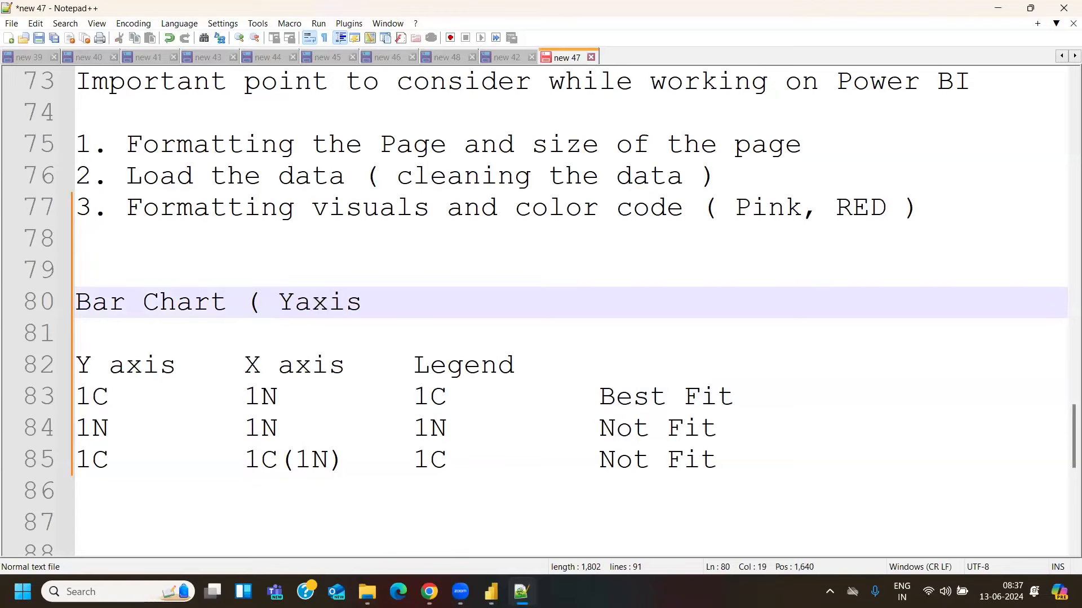
pyautogui.write('and')
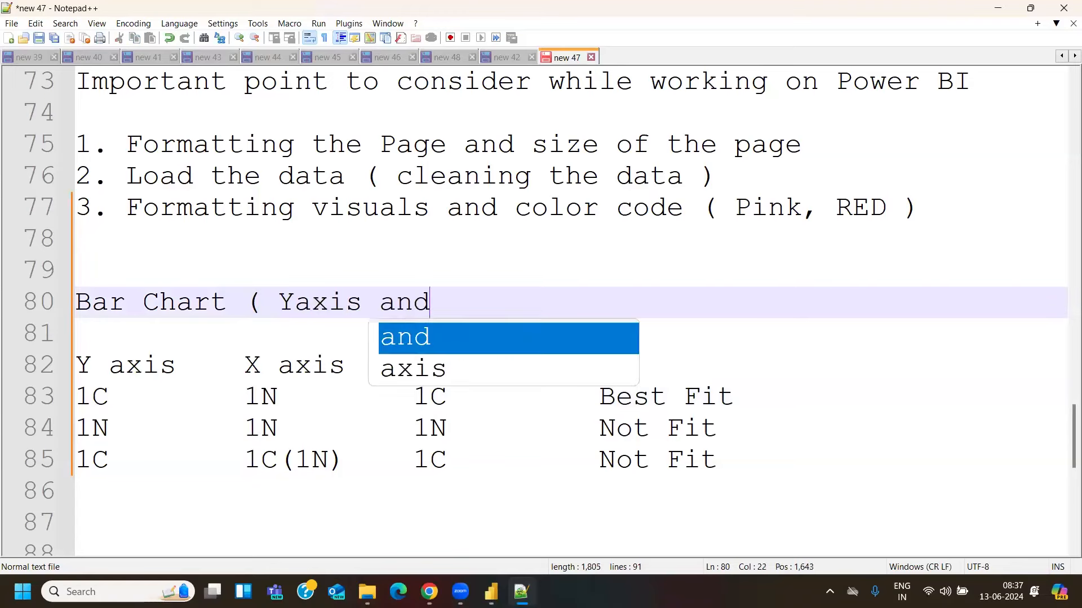
pyautogui.write(' Then X Axis')
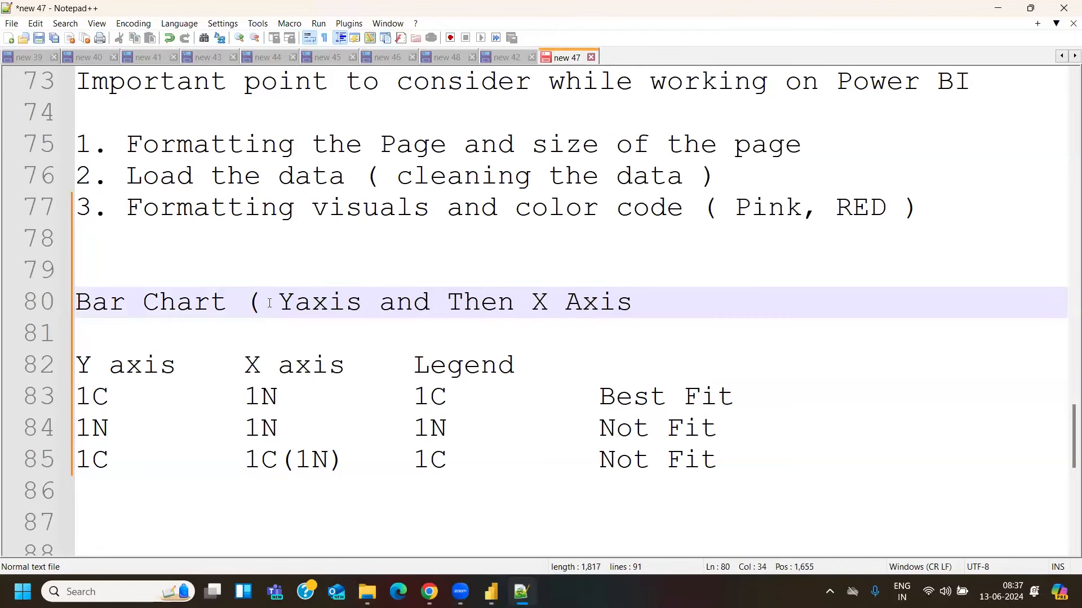
# Change Axis to lowercase axis in the Bar Chart heading and add the closing parenthesis
pyautogui.click(582, 303)
pyautogui.press('BackSpace')
pyautogui.write('a')
pyautogui.press('Right')
pyautogui.press('Right')
pyautogui.press('Right')
pyautogui.press('Return')
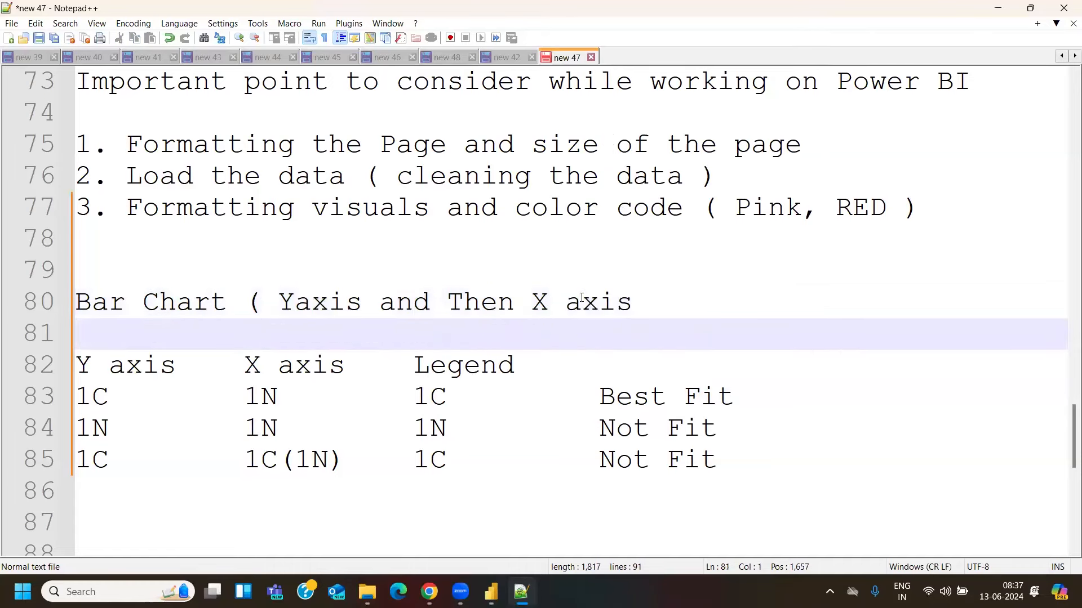
pyautogui.press('BackSpace')
pyautogui.press('Return')
pyautogui.click(691, 302)
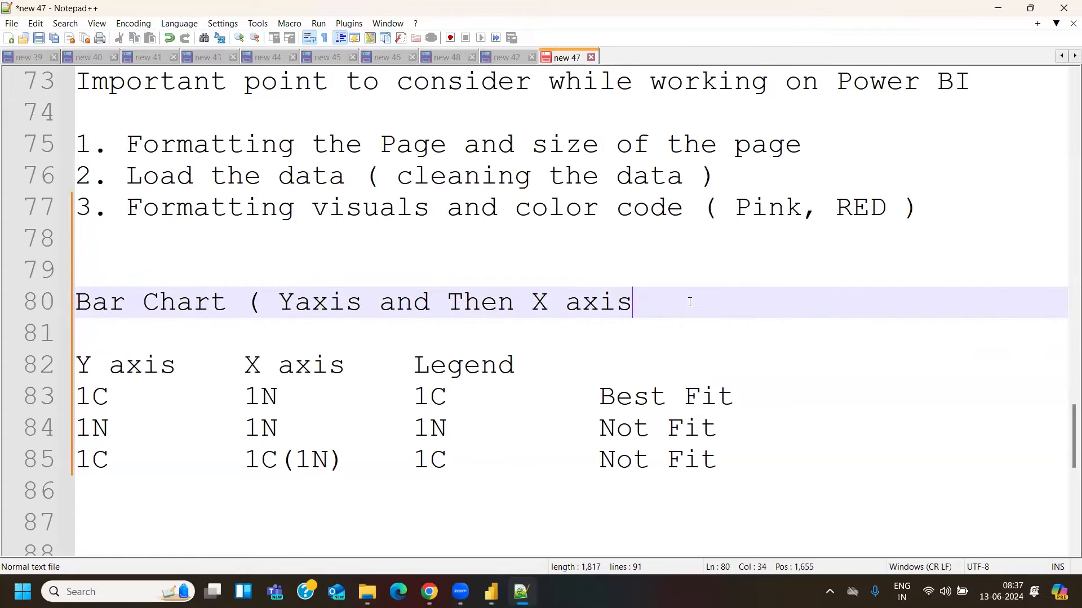
pyautogui.write(')')
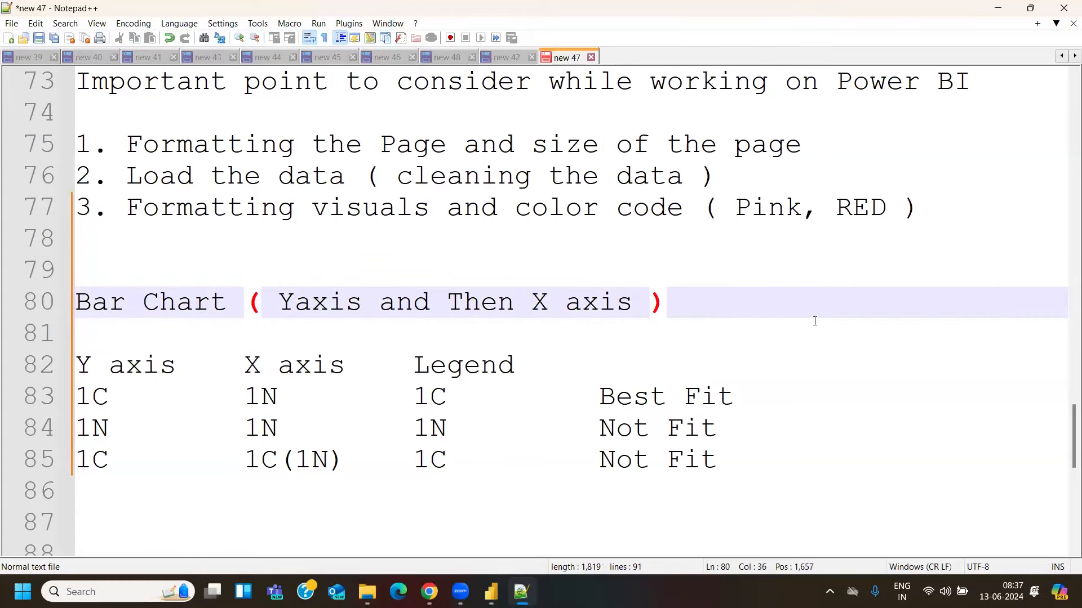
# Copy the words Bar Chart into a new heading below the table, adding a blank line above it
pyautogui.moveTo(1072, 430); pyautogui.dragTo(1071, 452)
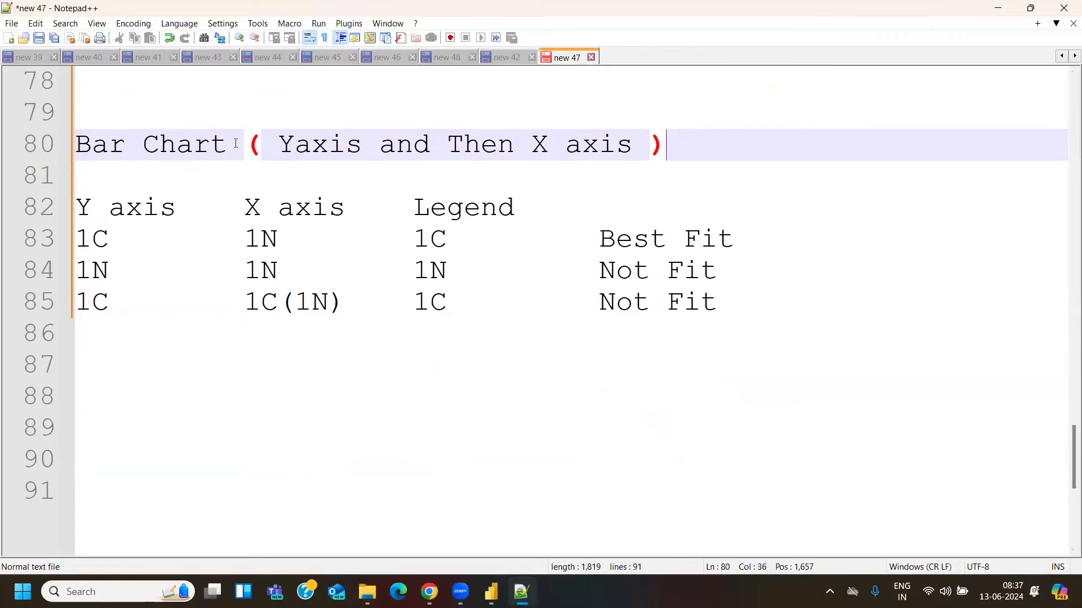
pyautogui.moveTo(236, 143); pyautogui.dragTo(47, 145)
pyautogui.hotkey('ctrl', 'c')
pyautogui.click(112, 369)
pyautogui.hotkey('ctrl', 'v')
pyautogui.click(109, 332)
pyautogui.press('Return')
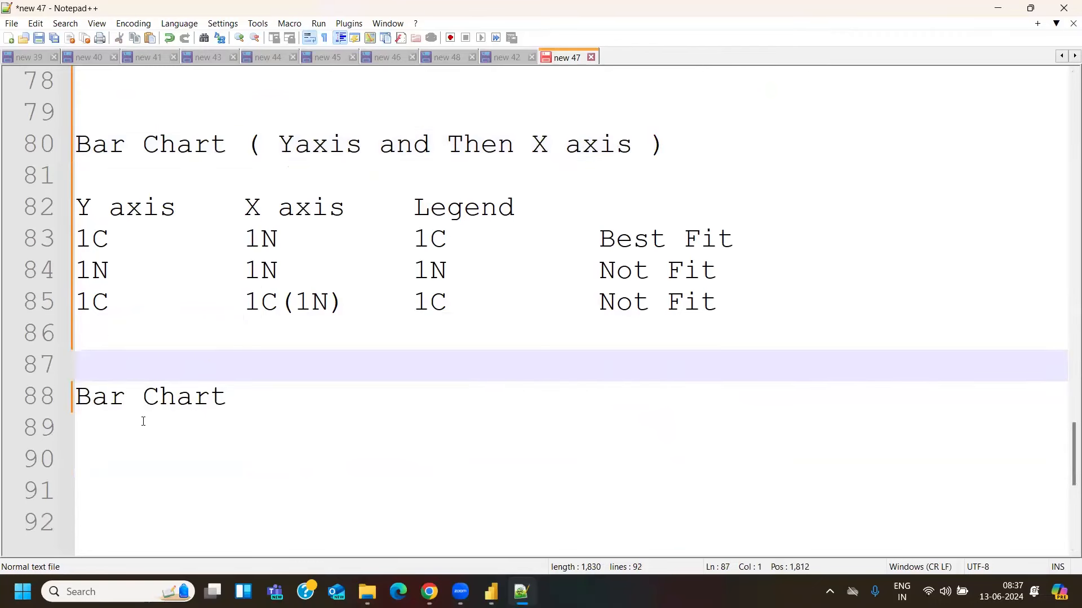
# Change the copied heading to Stacked Column Chart and prefix the original Bar Chart heading with Stacked
pyautogui.doubleClick(97, 398)
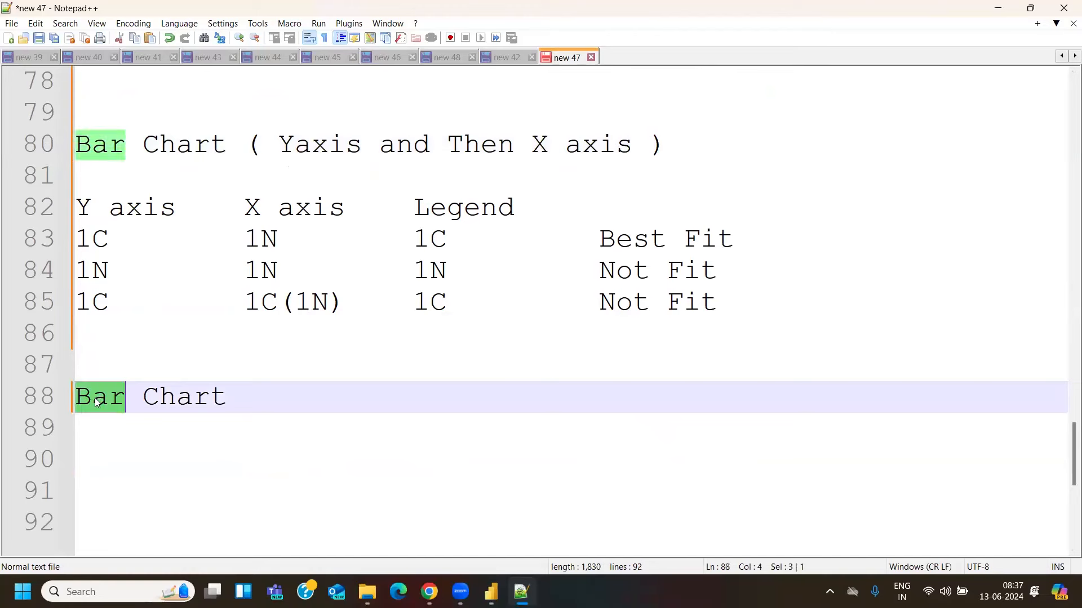
pyautogui.write('Column')
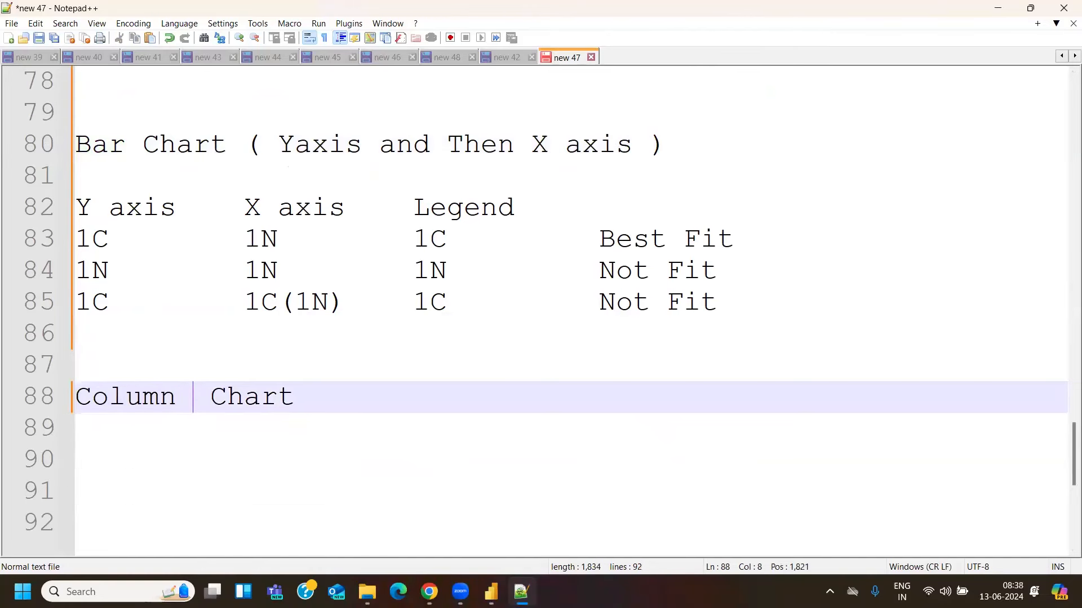
pyautogui.click(83, 144)
pyautogui.write('Stacked')
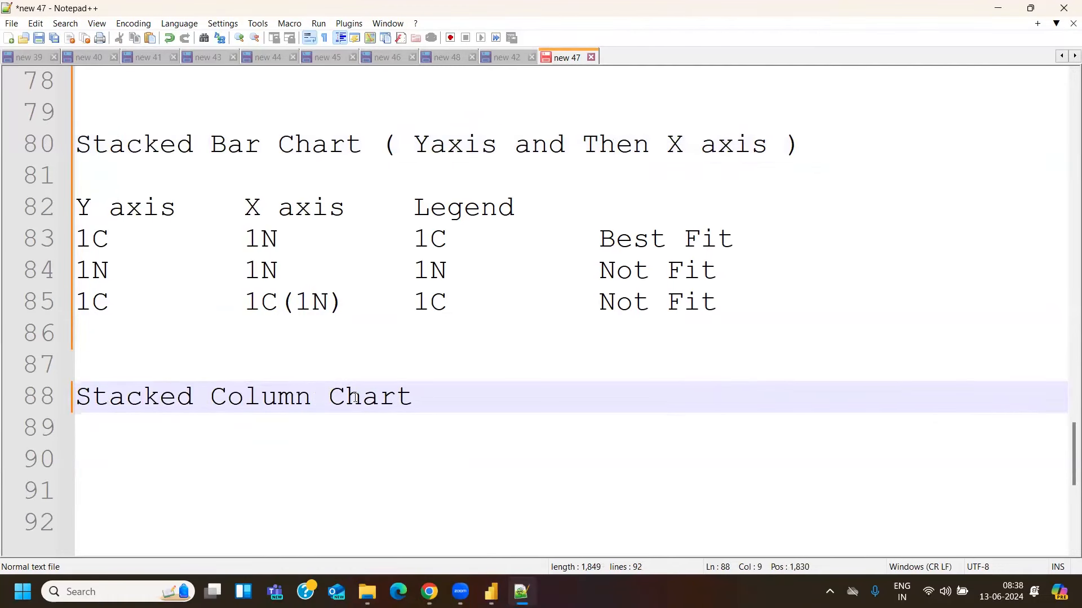
# Append "( X axis and then Y axis )" to the Stacked Column Chart heading
pyautogui.click(422, 408)
pyautogui.write('( X ')
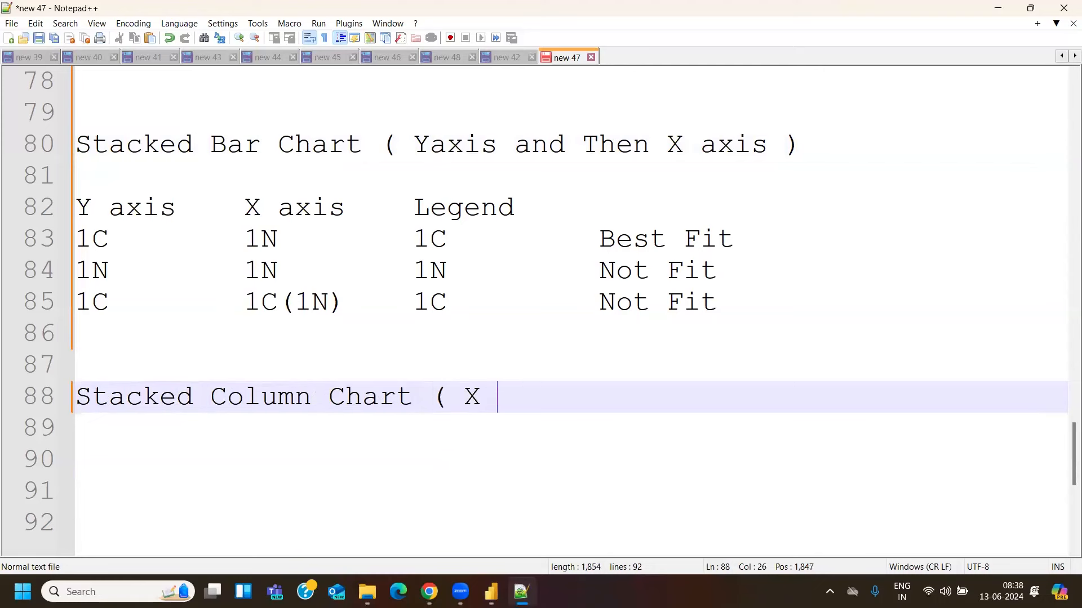
pyautogui.write('axis and then ')
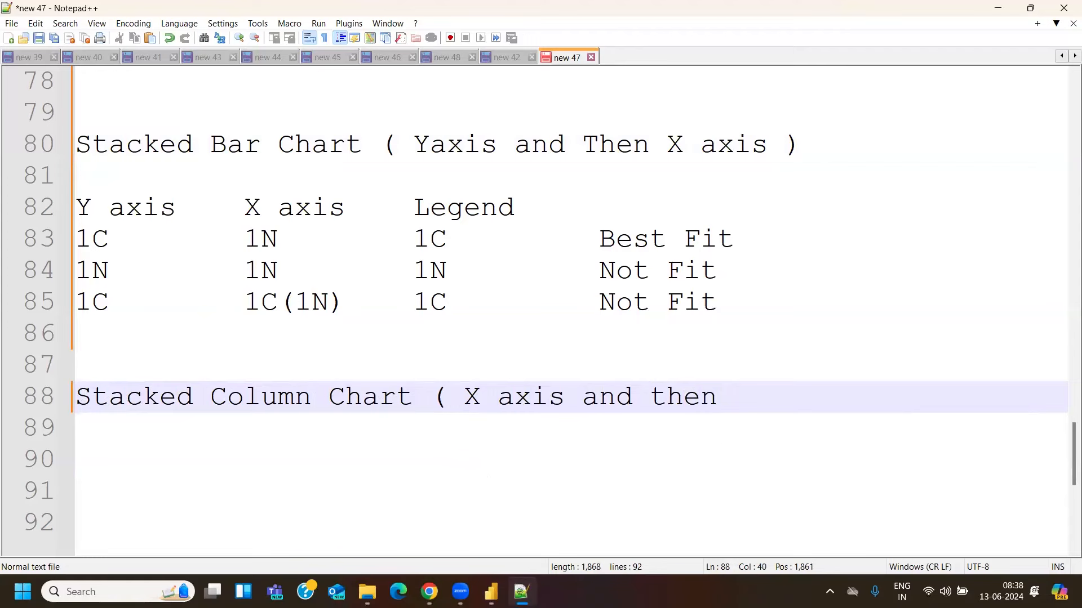
pyautogui.write('Y axis )')
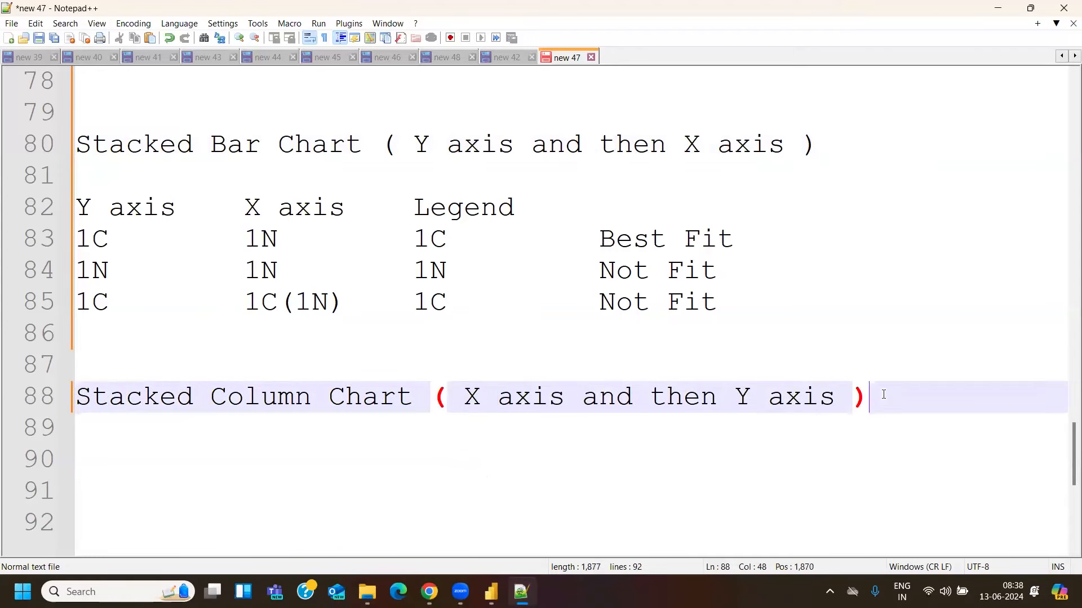
# Add a header row reading X axis, Y axis and Legend below the Stacked Column Chart heading, leaving a blank line between
pyautogui.press('Return')
pyautogui.press('Return')
pyautogui.write('X Axis')
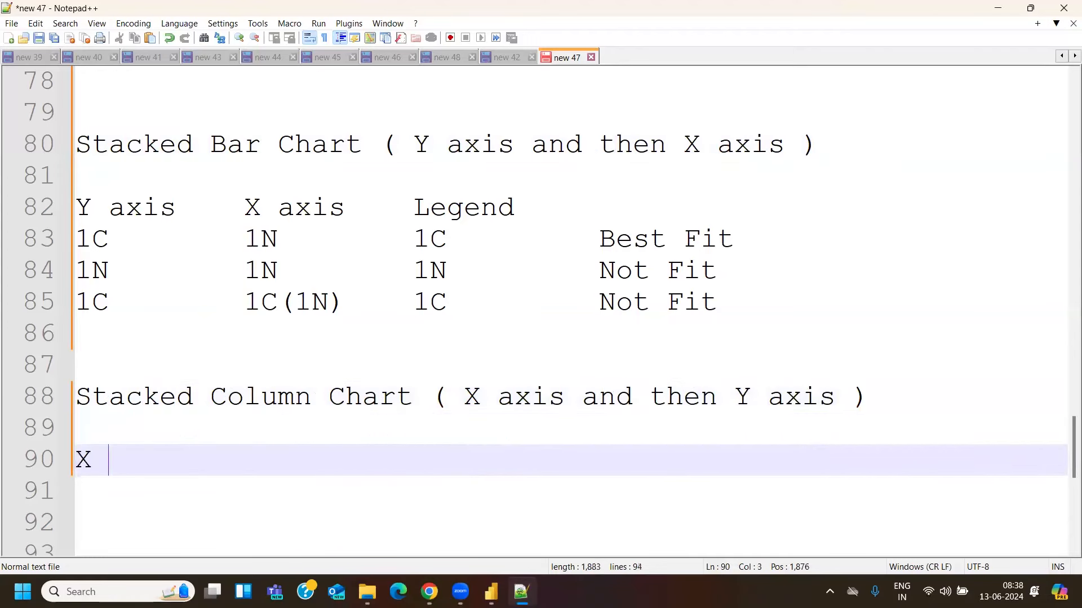
pyautogui.press('BackSpace')
pyautogui.press('BackSpace')
pyautogui.press('BackSpace')
pyautogui.press('BackSpace')
pyautogui.press('BackSpace')
pyautogui.write('axis   Y ')
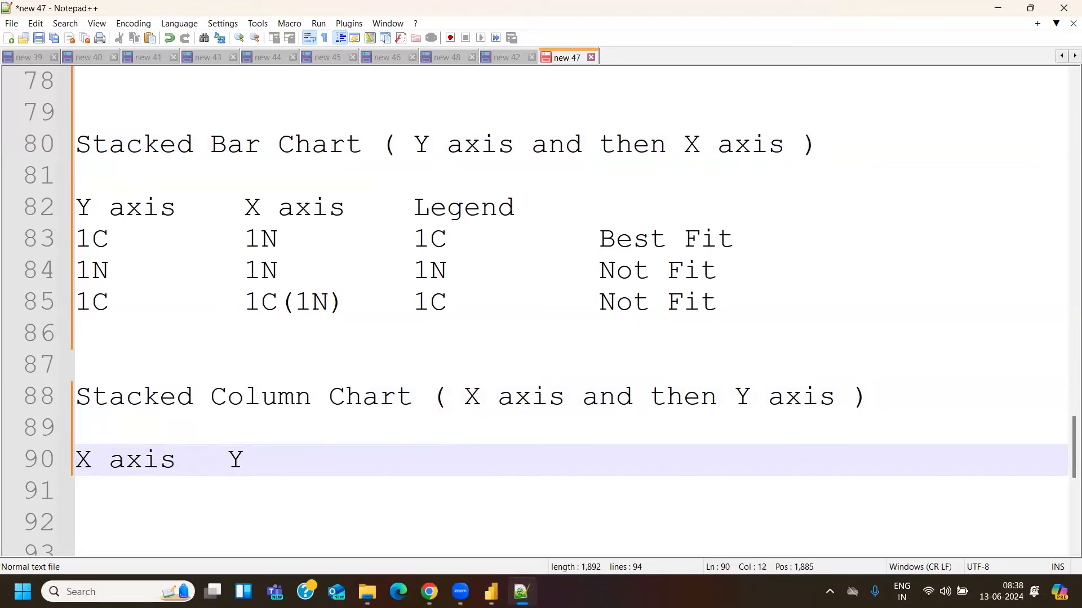
pyautogui.write('axis    ')
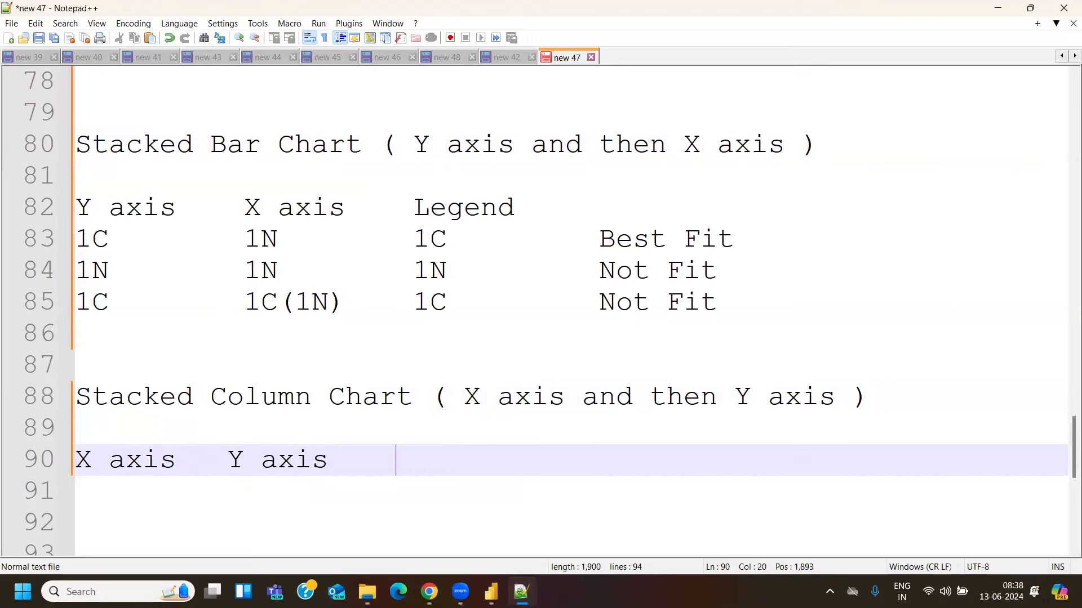
pyautogui.write('Legend')
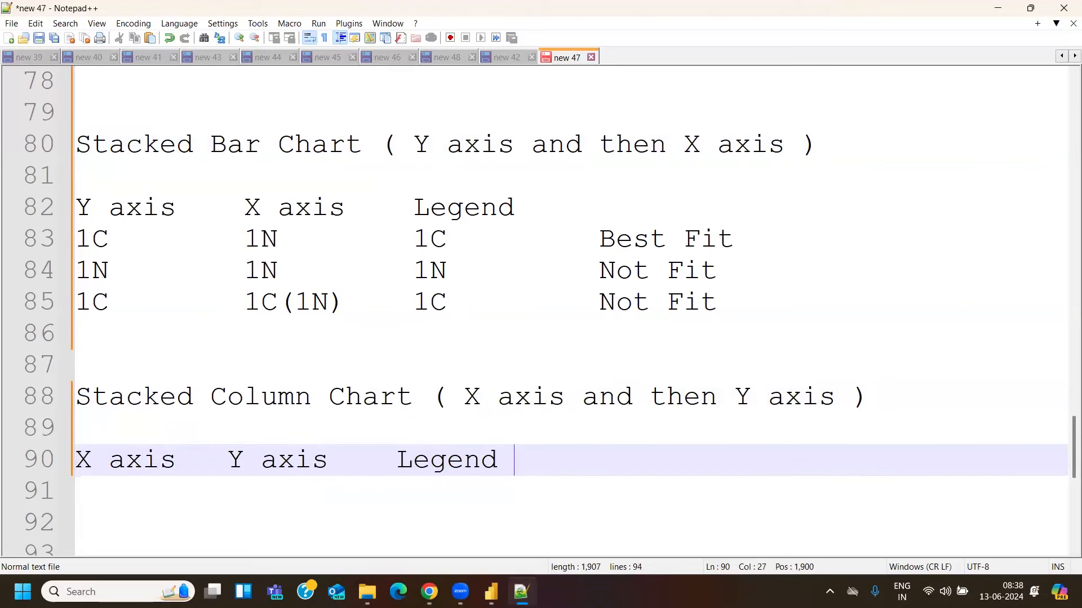
# Switch to Power BI and replace Count of Segment with Profit on the Profits by Region chart's X-axis
pyautogui.click(494, 590)
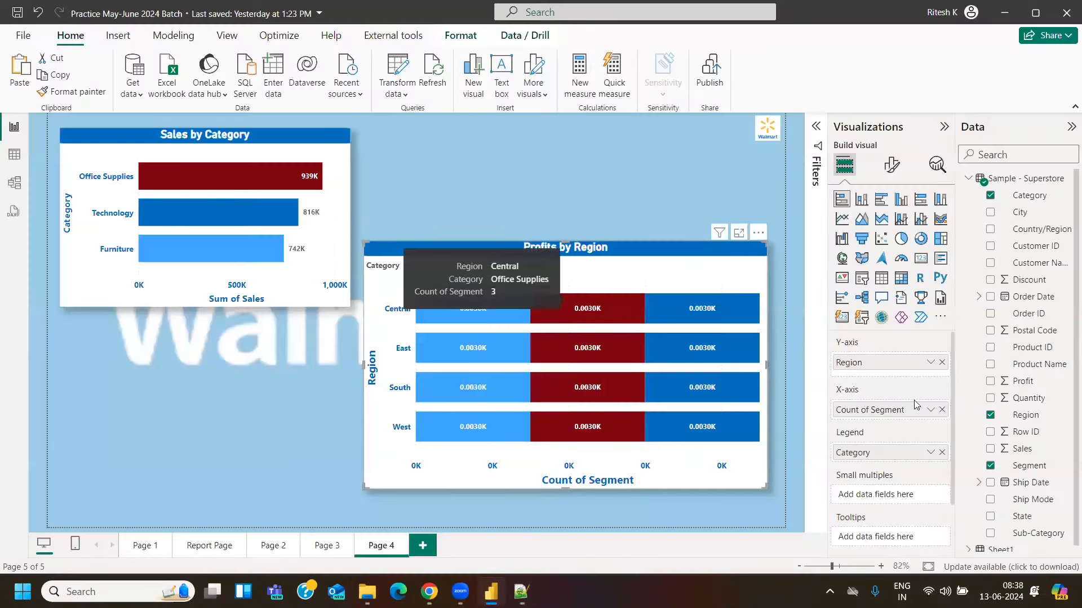
pyautogui.click(942, 410)
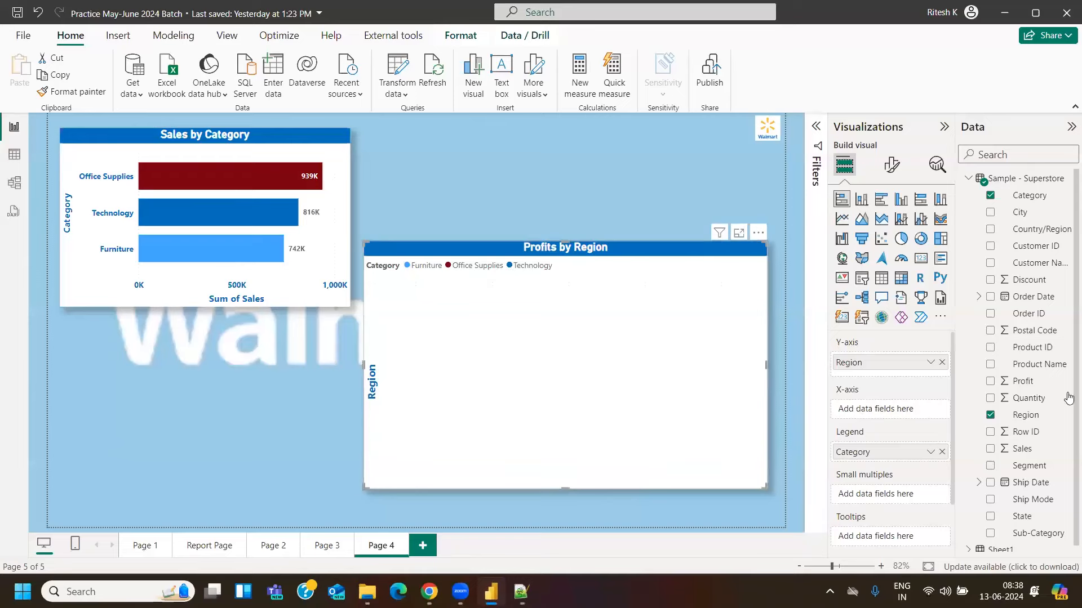
pyautogui.moveTo(1022, 382); pyautogui.dragTo(936, 410)
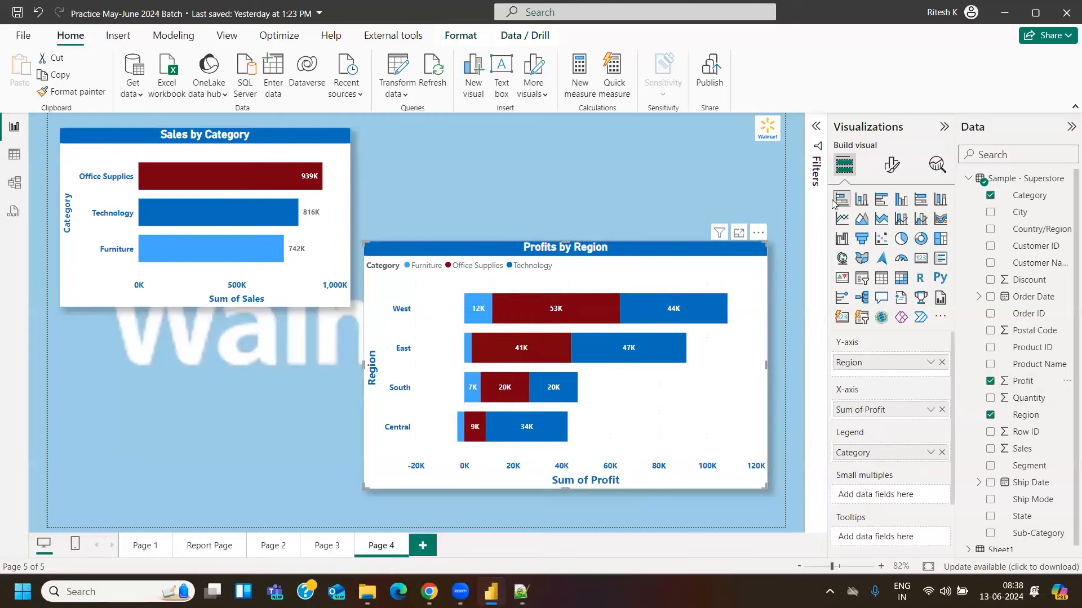
# Convert the Profits by Region chart to a stacked column chart, comparing it once with the stacked bar version
pyautogui.click(861, 200)
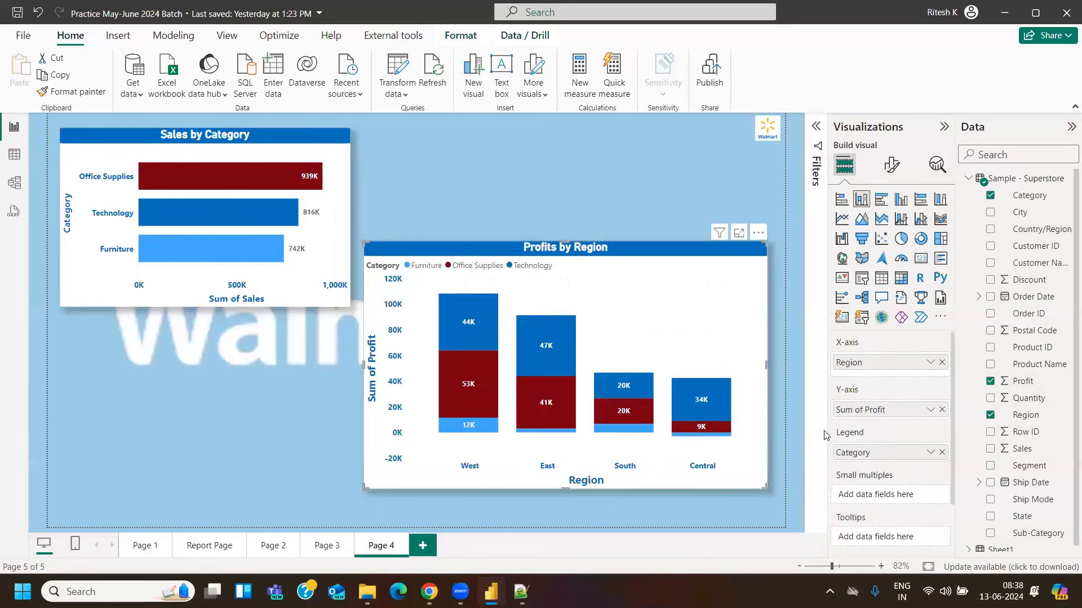
pyautogui.click(842, 200)
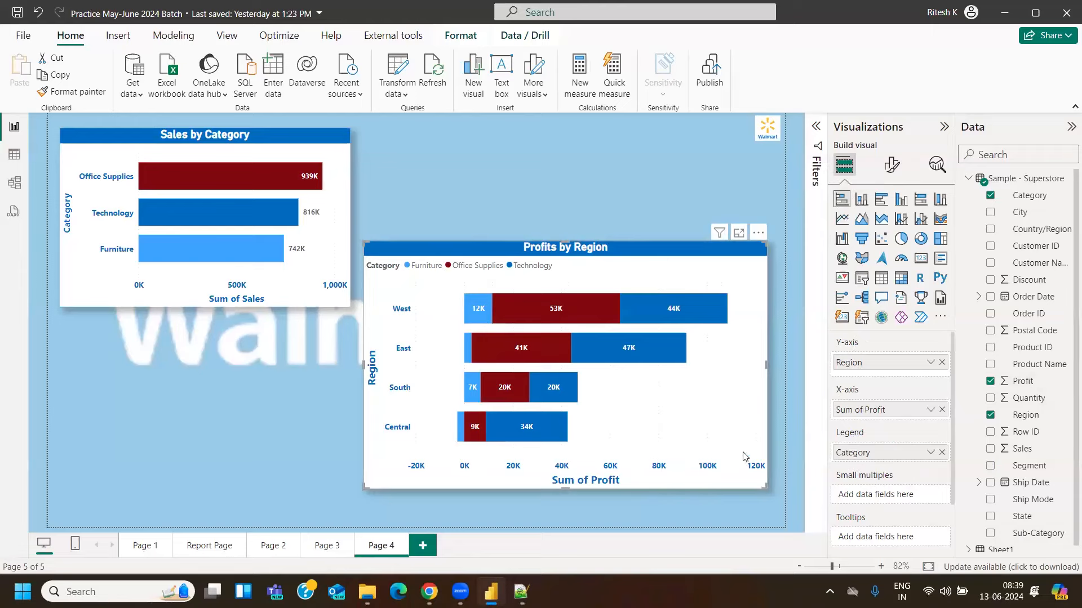
pyautogui.click(861, 199)
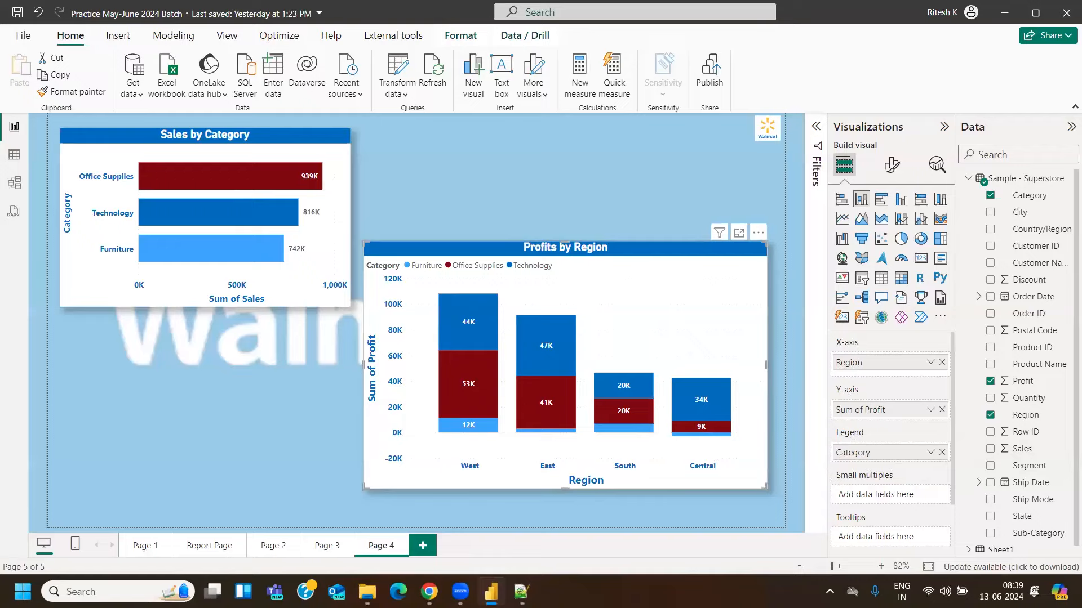
# Switch to Notepad++ and replace the Stacked Column Chart header row with a copy of the Stacked Bar Chart table
pyautogui.click(521, 591)
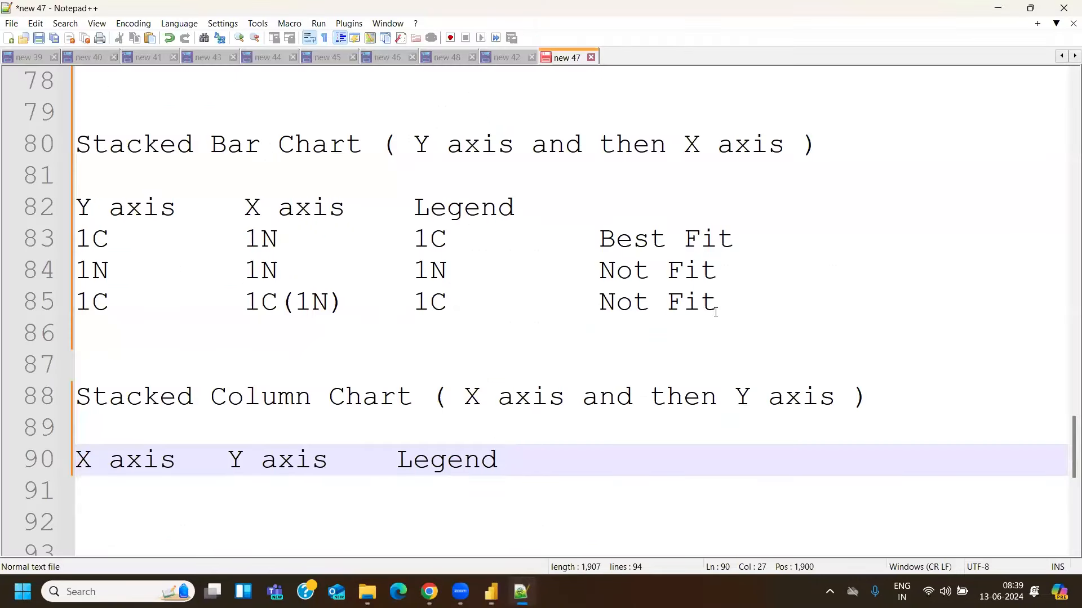
pyautogui.moveTo(715, 311); pyautogui.dragTo(72, 219)
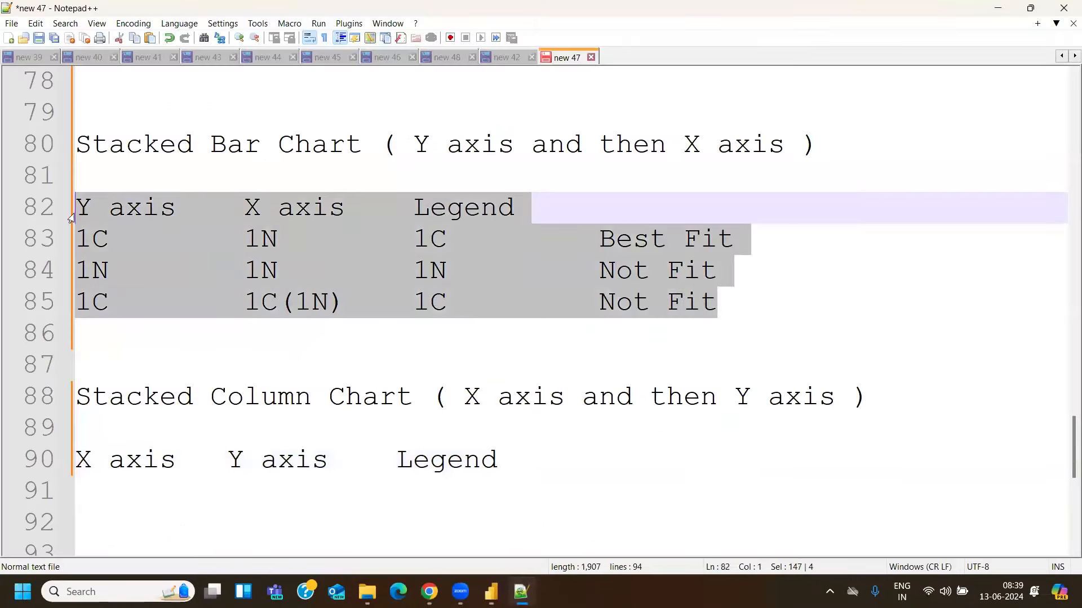
pyautogui.hotkey('ctrl', 'c')
pyautogui.moveTo(516, 469); pyautogui.dragTo(75, 461)
pyautogui.hotkey('ctrl', 'v')
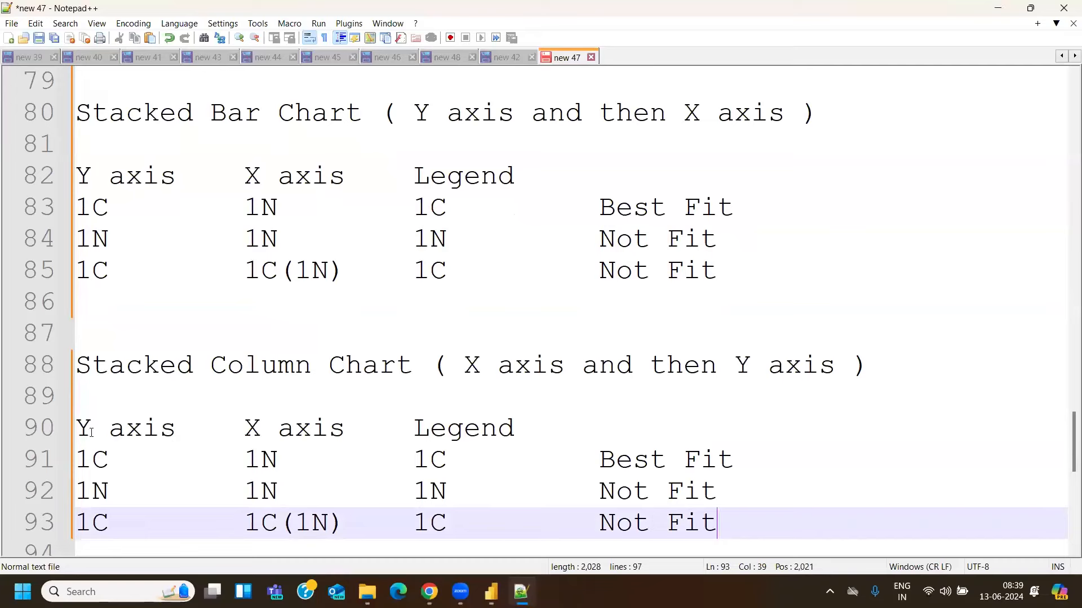
# Swap the axis names in the Stacked Column Chart table's header so X axis comes first and Y axis second
pyautogui.click(75, 429)
pyautogui.press('Delete')
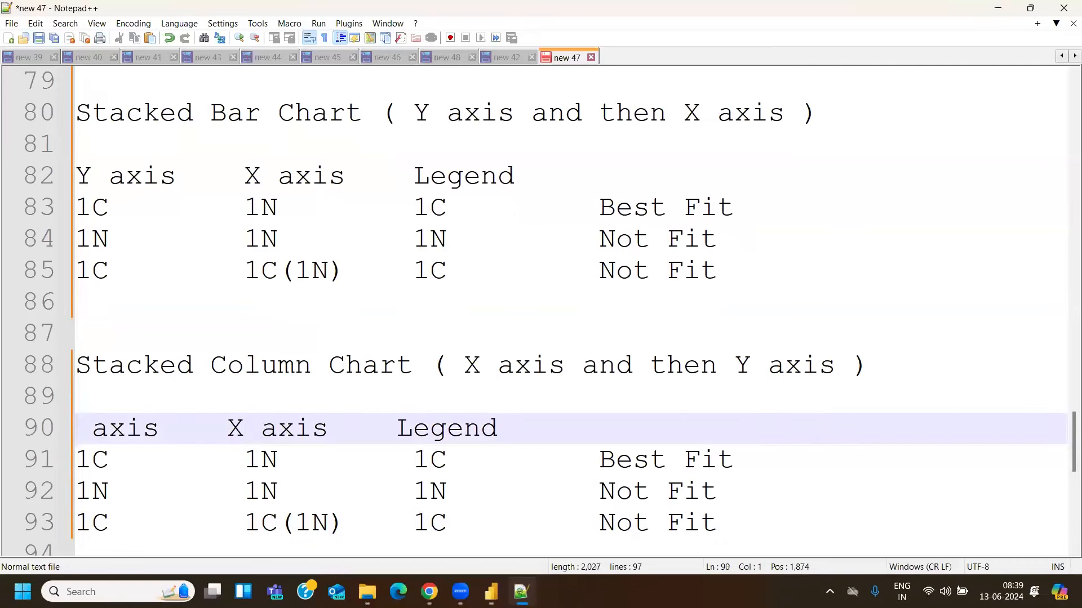
pyautogui.write('X')
pyautogui.click(262, 429)
pyautogui.press('BackSpace')
pyautogui.write('Y')
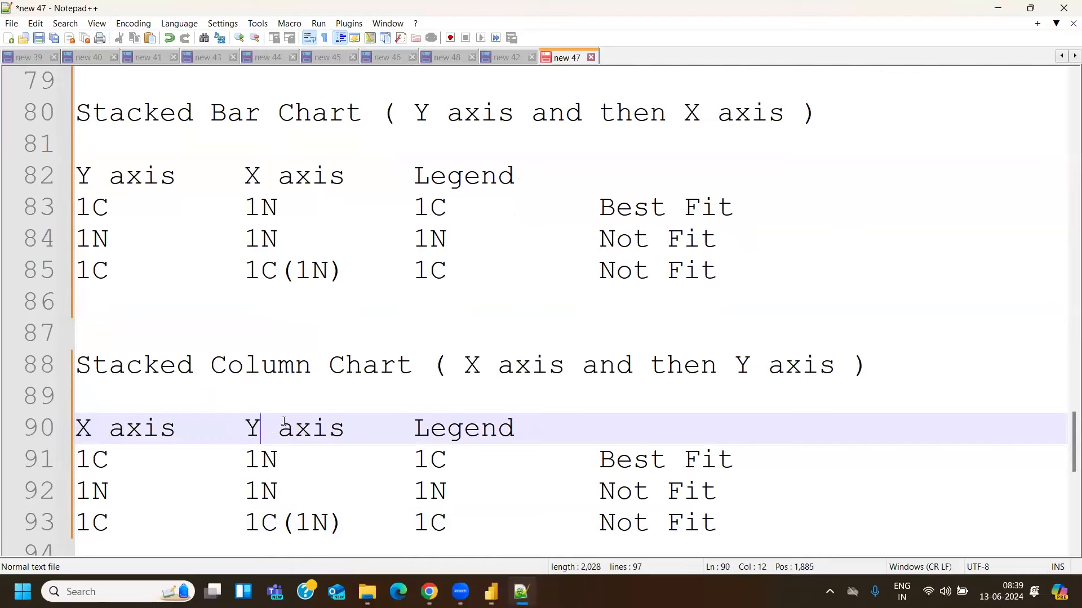
# Review the Stacked Column Chart table's rows and fit ratings, comparing its first row with the Profits by Region chart's fields in Power BI
pyautogui.moveTo(599, 463); pyautogui.dragTo(717, 461)
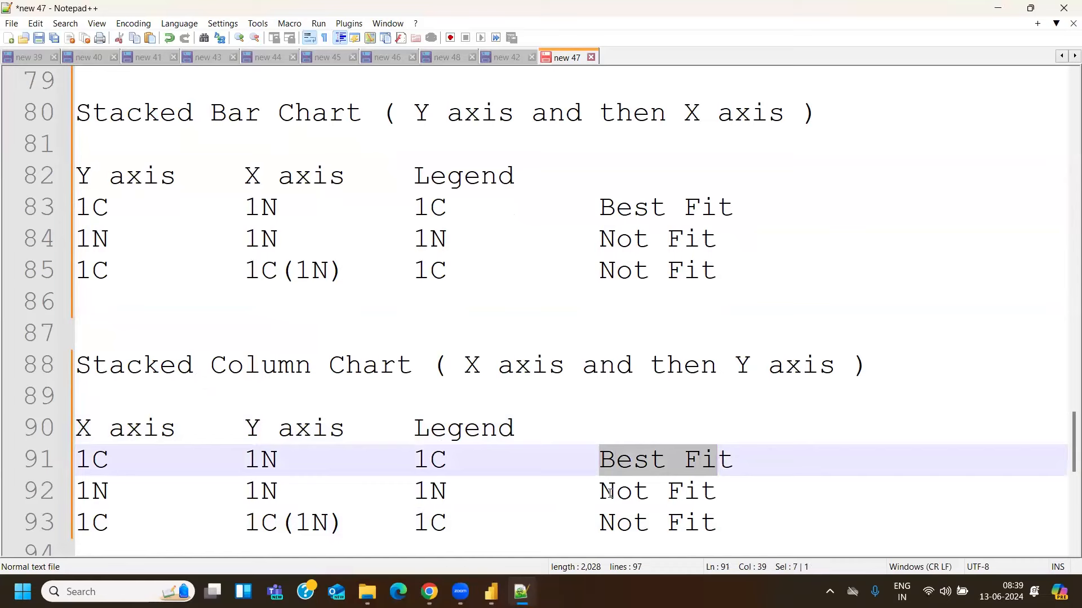
pyautogui.moveTo(608, 493); pyautogui.dragTo(717, 492)
pyautogui.moveTo(612, 521); pyautogui.dragTo(804, 521)
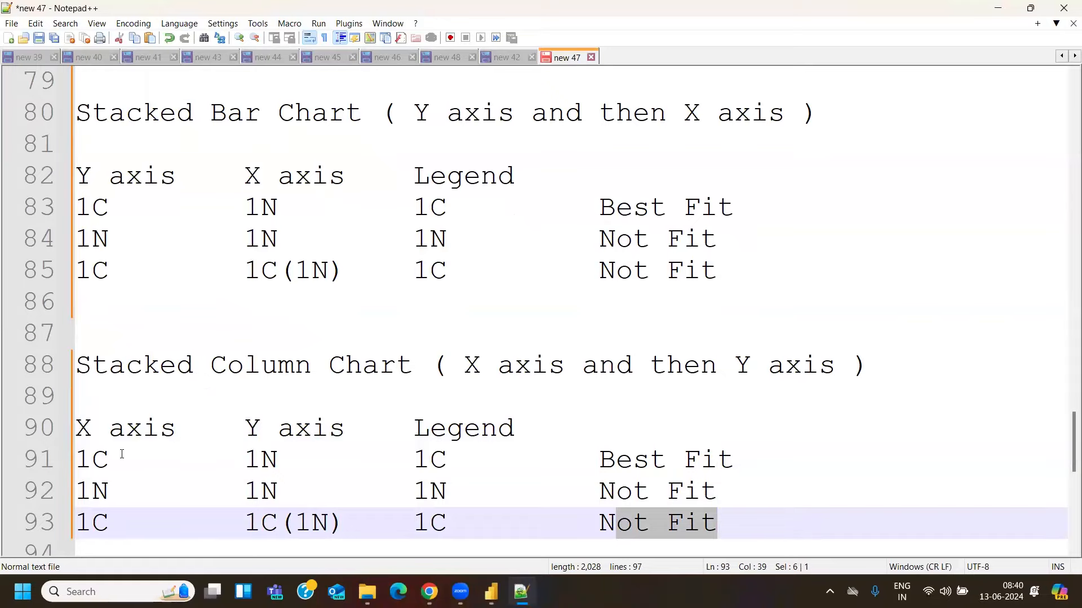
pyautogui.moveTo(121, 454); pyautogui.dragTo(70, 454)
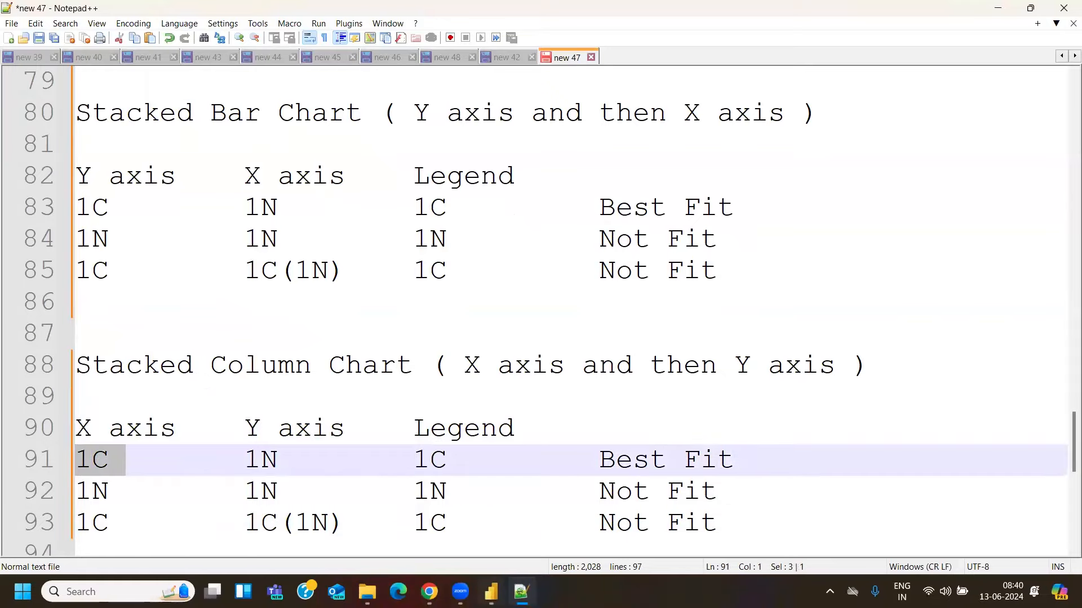
pyautogui.hotkey('alt', 'Tab')
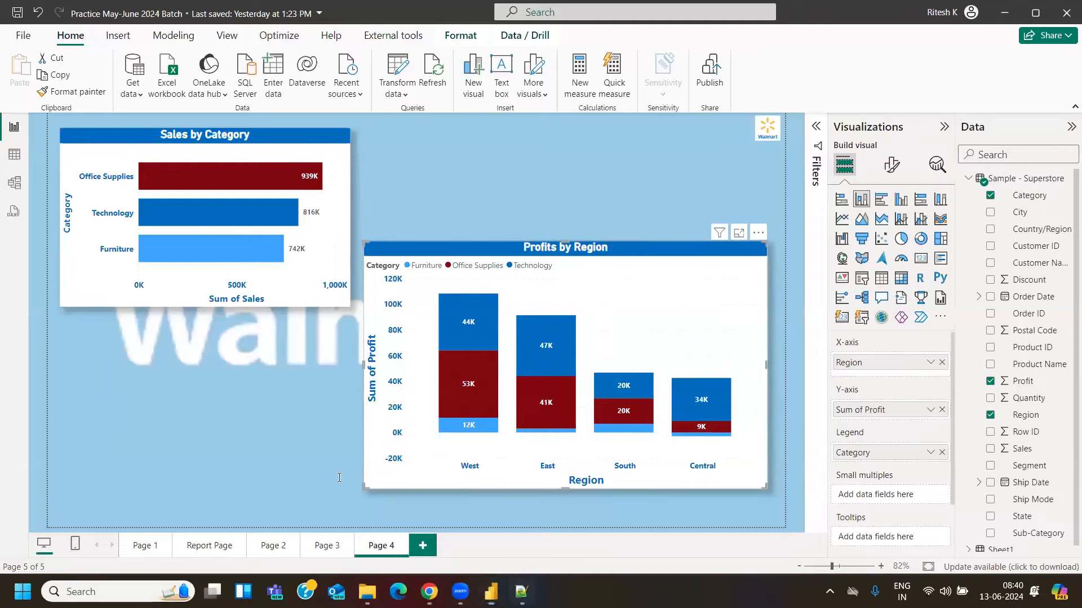
pyautogui.hotkey('alt', 'Tab')
pyautogui.doubleClick(261, 459)
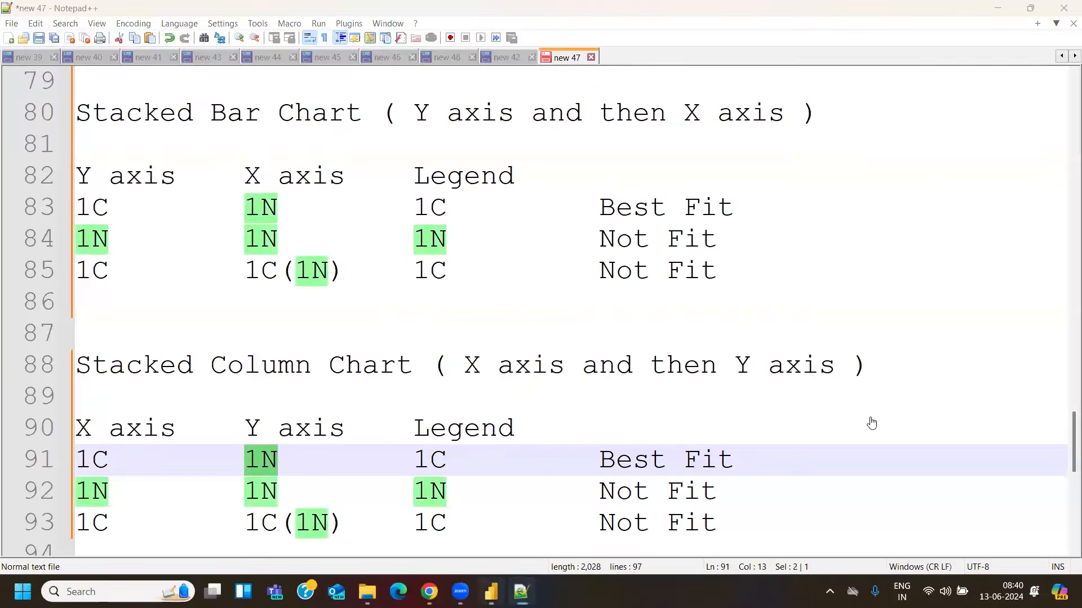
pyautogui.hotkey('alt', 'Tab')
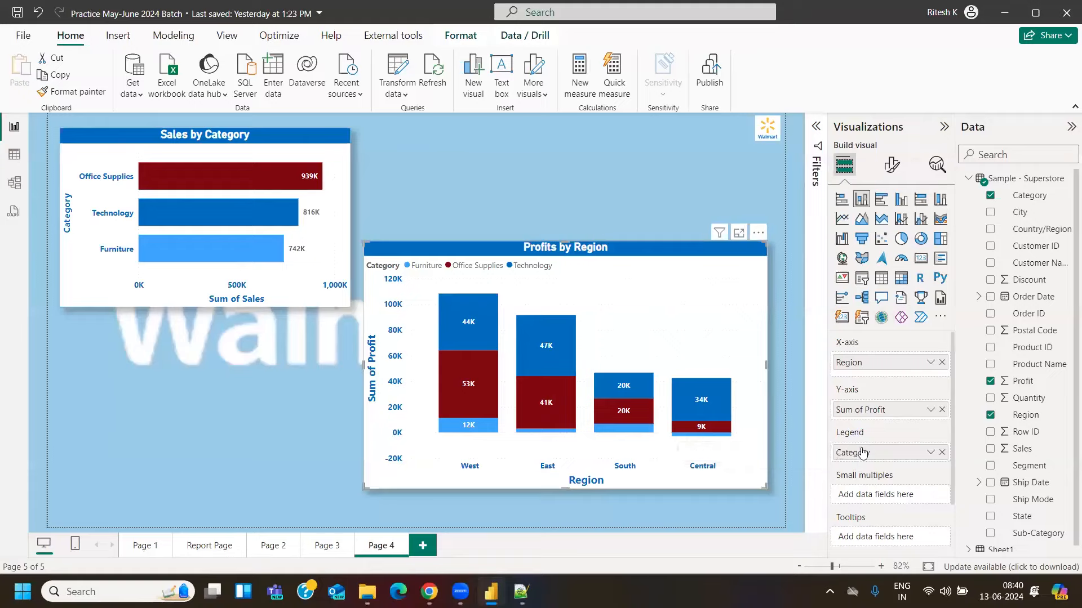
pyautogui.hotkey('alt', 'Tab')
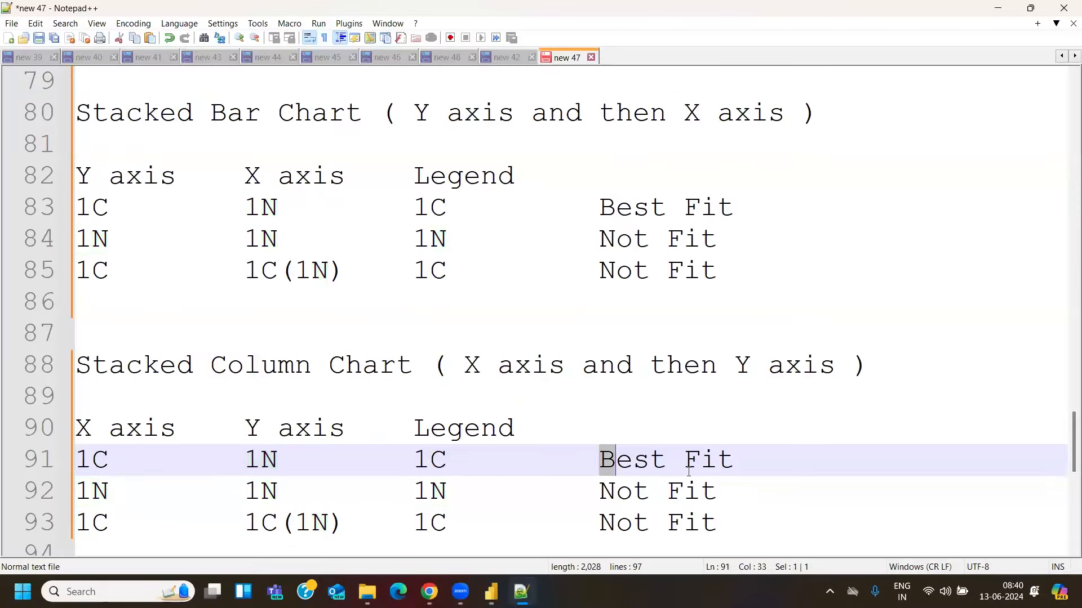
pyautogui.moveTo(689, 473); pyautogui.dragTo(734, 460)
pyautogui.moveTo(76, 491); pyautogui.dragTo(447, 491)
pyautogui.moveTo(80, 521); pyautogui.dragTo(499, 521)
pyautogui.moveTo(593, 492); pyautogui.dragTo(719, 491)
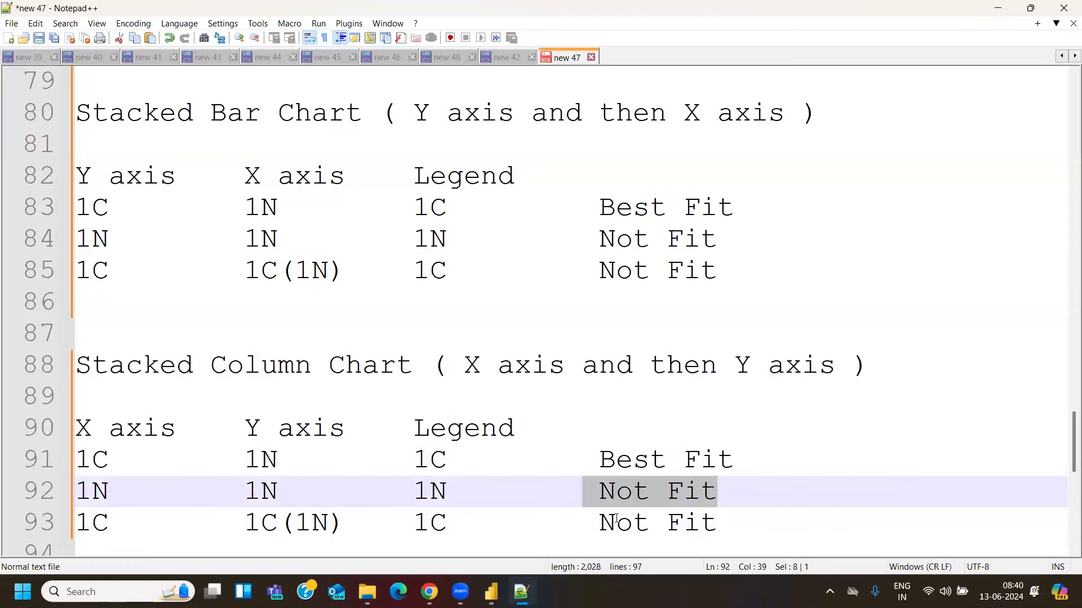
pyautogui.moveTo(596, 521); pyautogui.dragTo(774, 519)
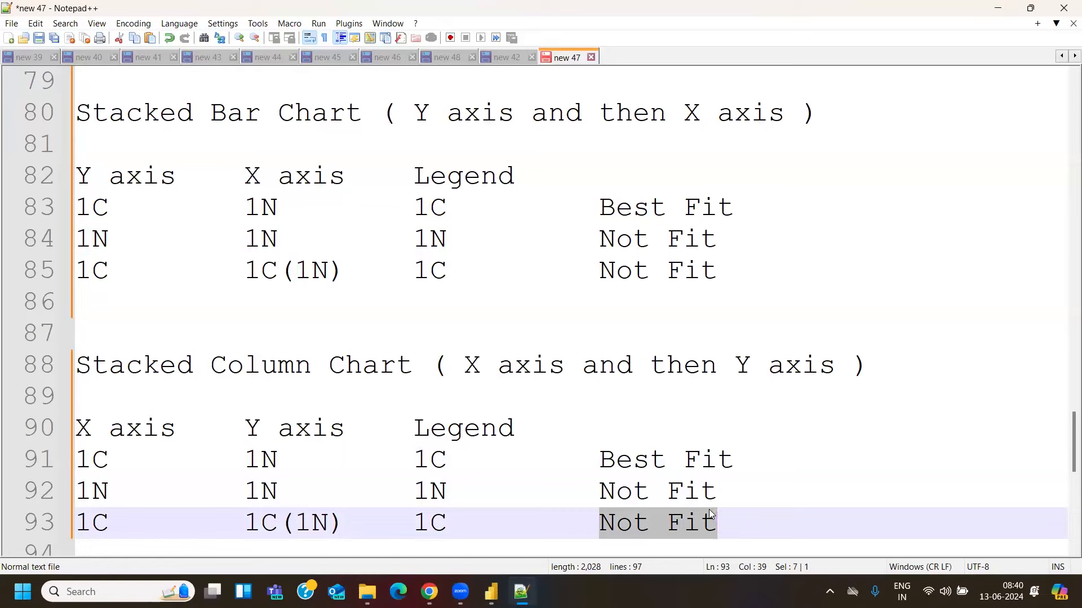
# Switch to Power BI and shrink the Profits by Region chart from its upper-left corner
pyautogui.moveTo(490, 592)
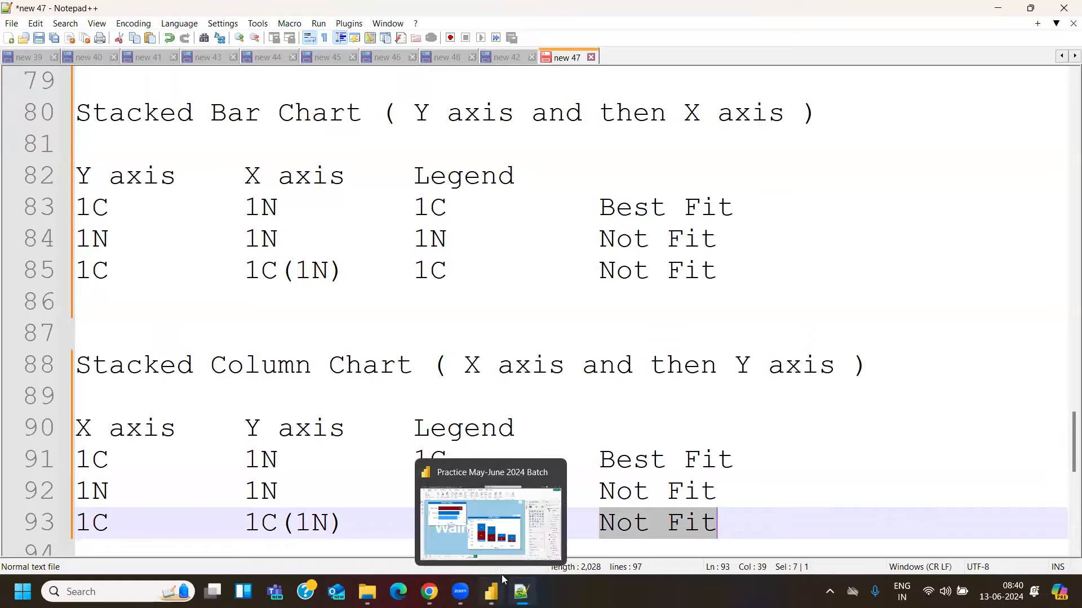
pyautogui.click(532, 541)
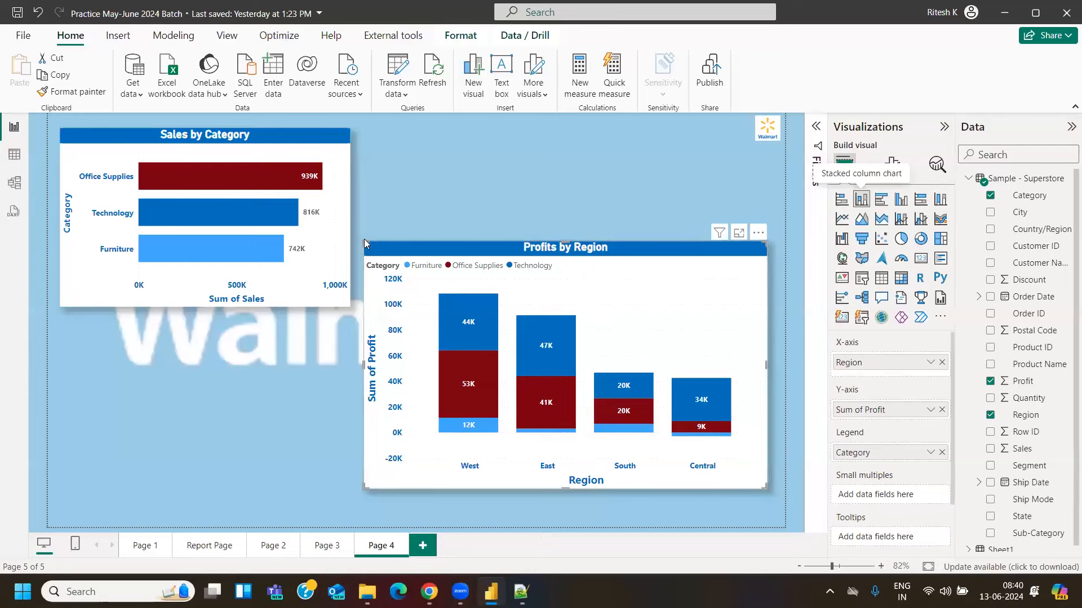
pyautogui.moveTo(363, 241); pyautogui.dragTo(417, 297)
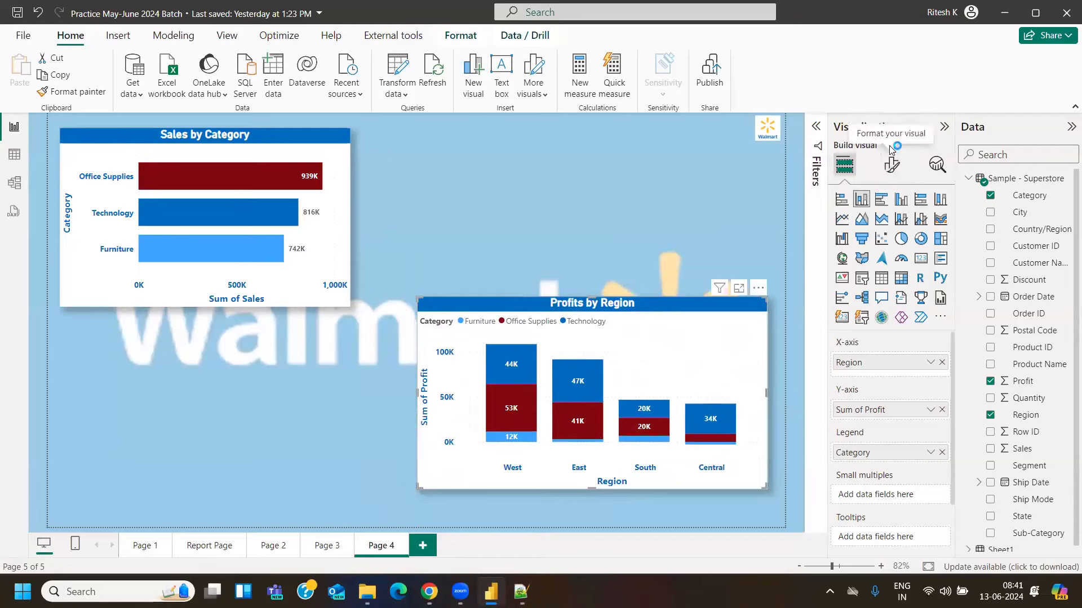
# Compare the Bars formatting options of the Sales by Category chart with the Columns options, including Border, of the Profits by Region chart
pyautogui.click(891, 169)
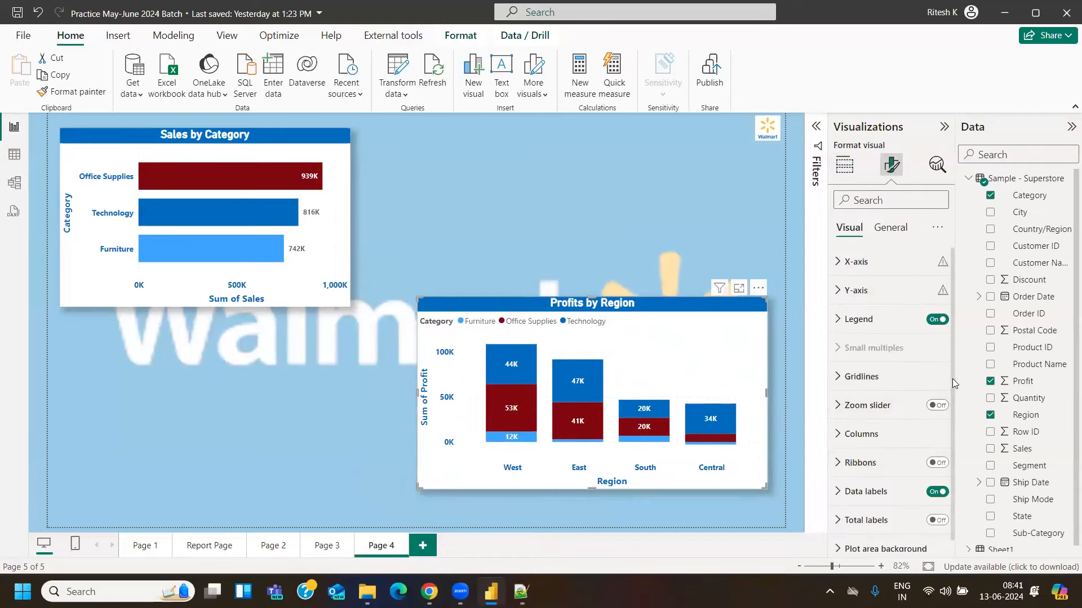
pyautogui.scroll(-1, 901, 394)
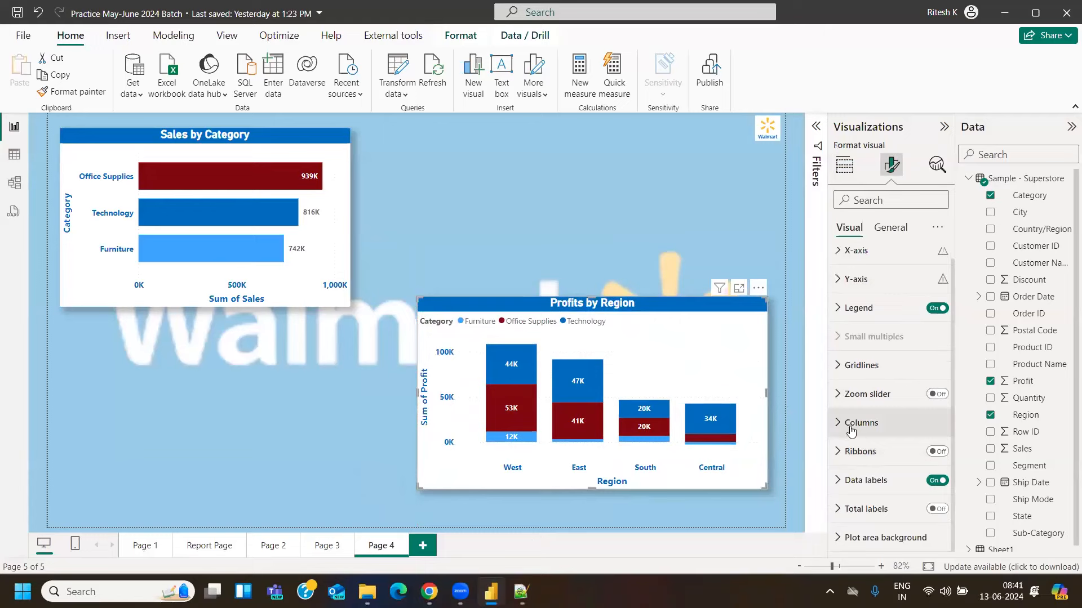
pyautogui.click(329, 134)
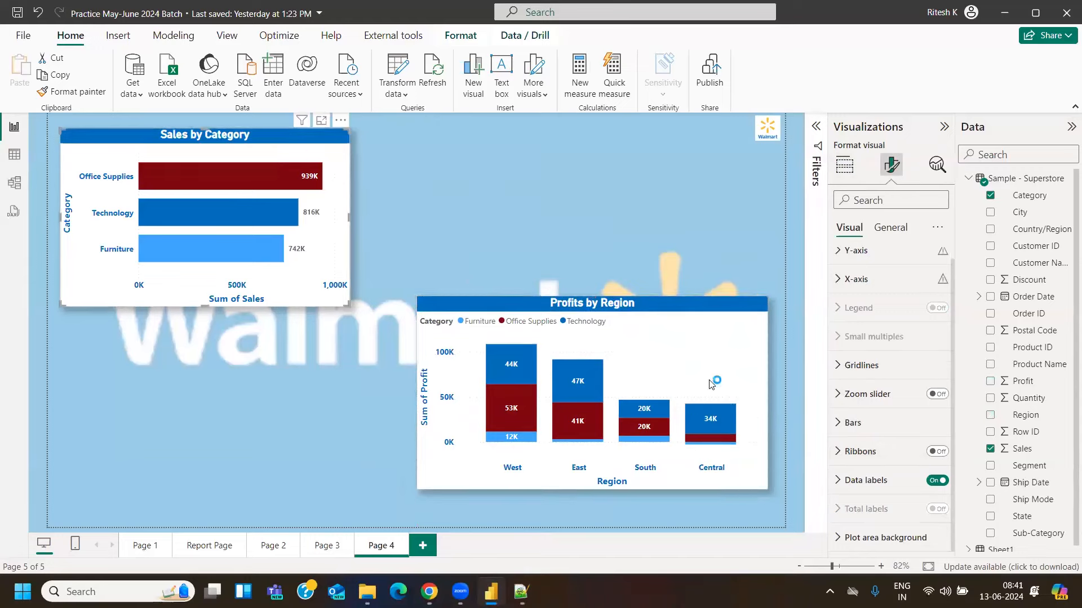
pyautogui.click(861, 433)
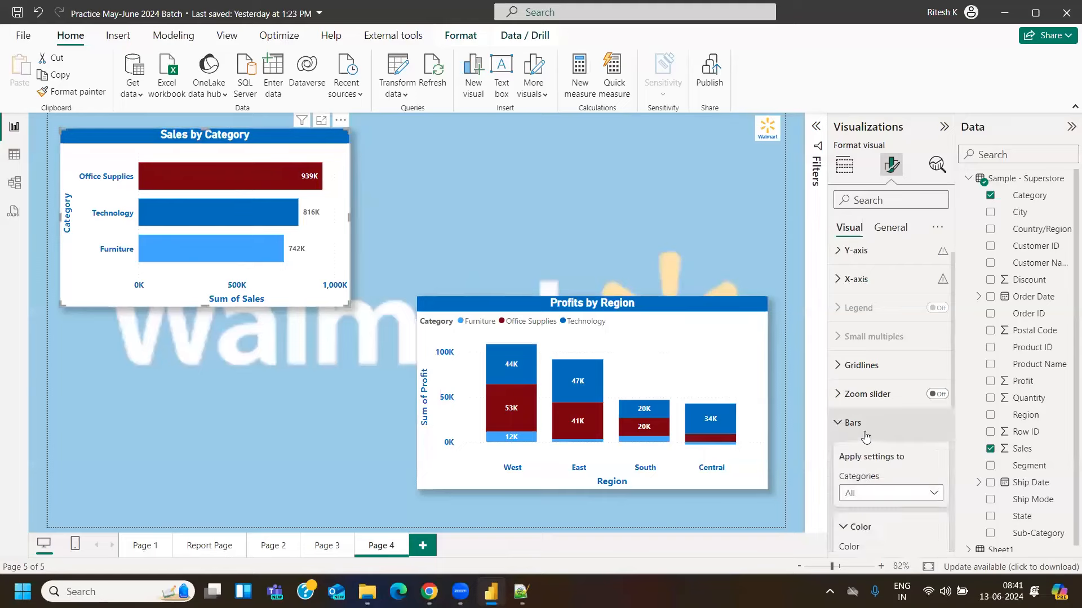
pyautogui.scroll(-4, 883, 492)
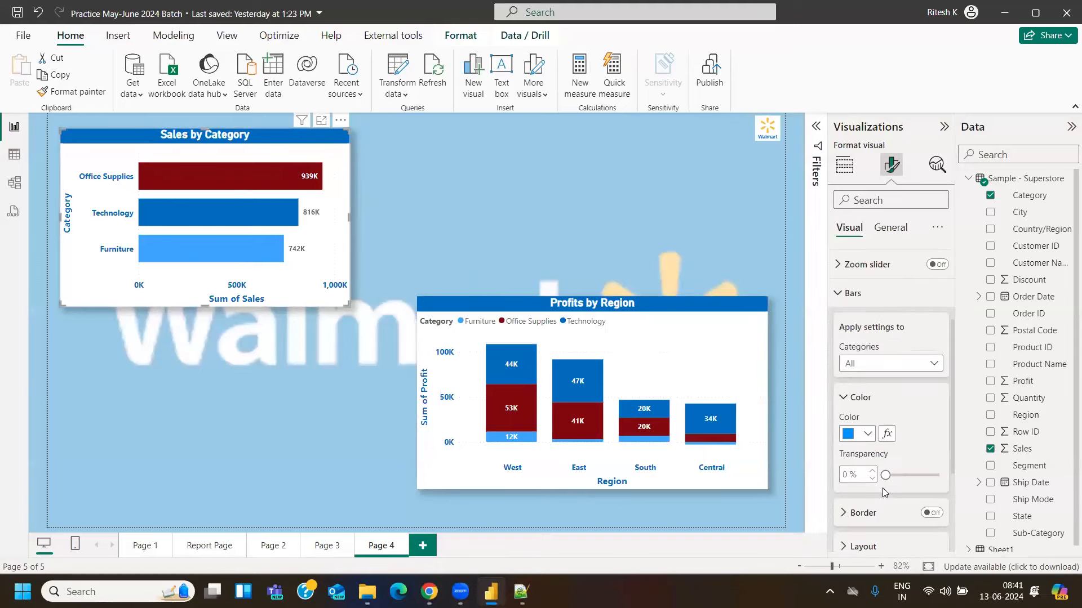
pyautogui.click(511, 308)
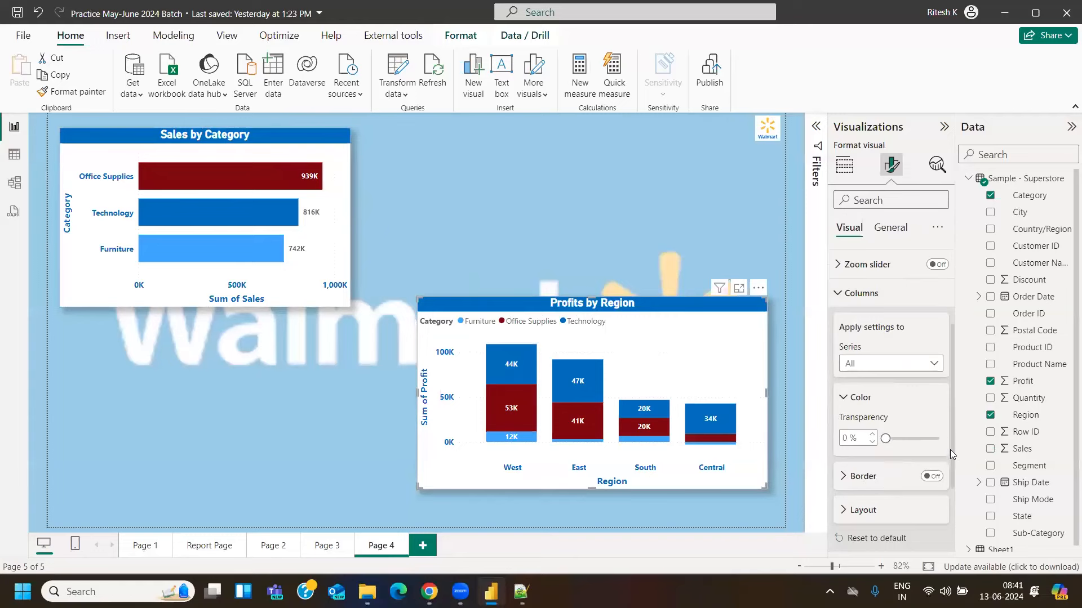
pyautogui.scroll(-1, 951, 452)
pyautogui.click(860, 443)
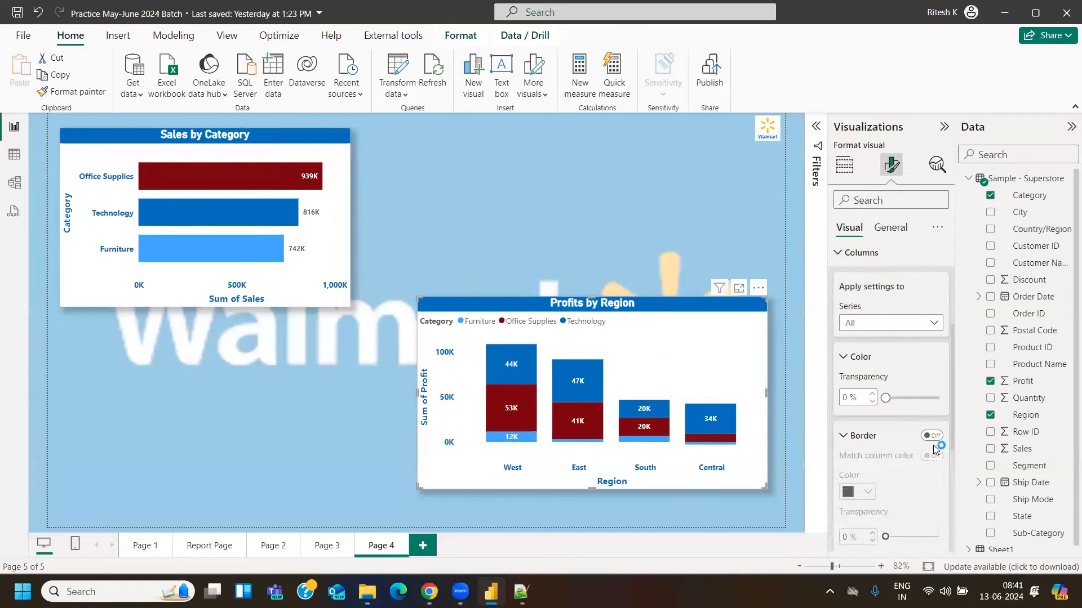
pyautogui.scroll(-1, 953, 408)
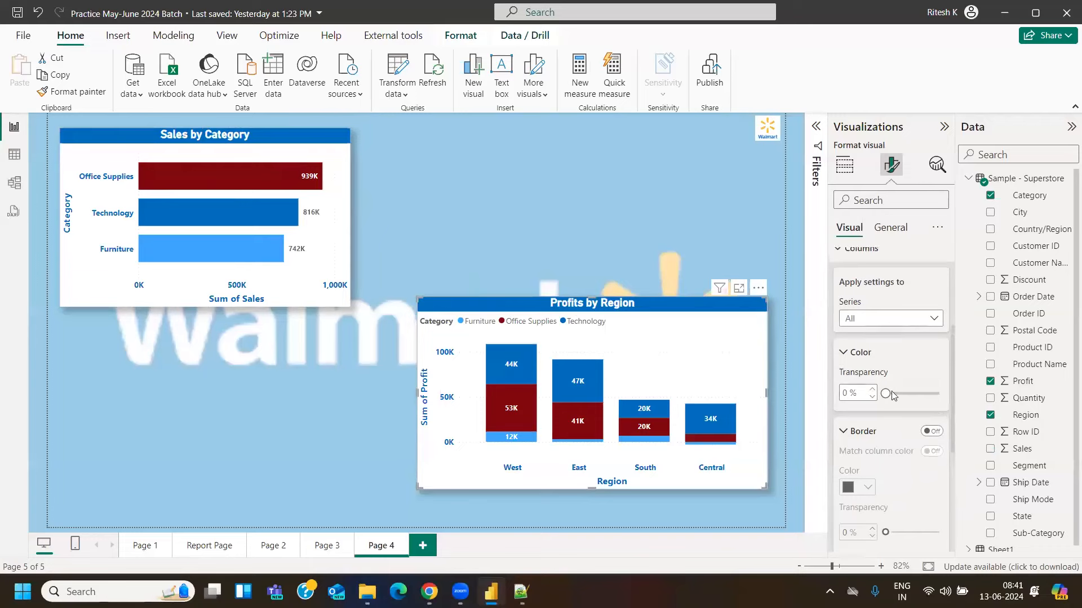
# Try column transparencies of 24%, 60% and 99% on the Profits by Region chart, and reset the transparency to 0%
pyautogui.moveTo(886, 394); pyautogui.dragTo(896, 397)
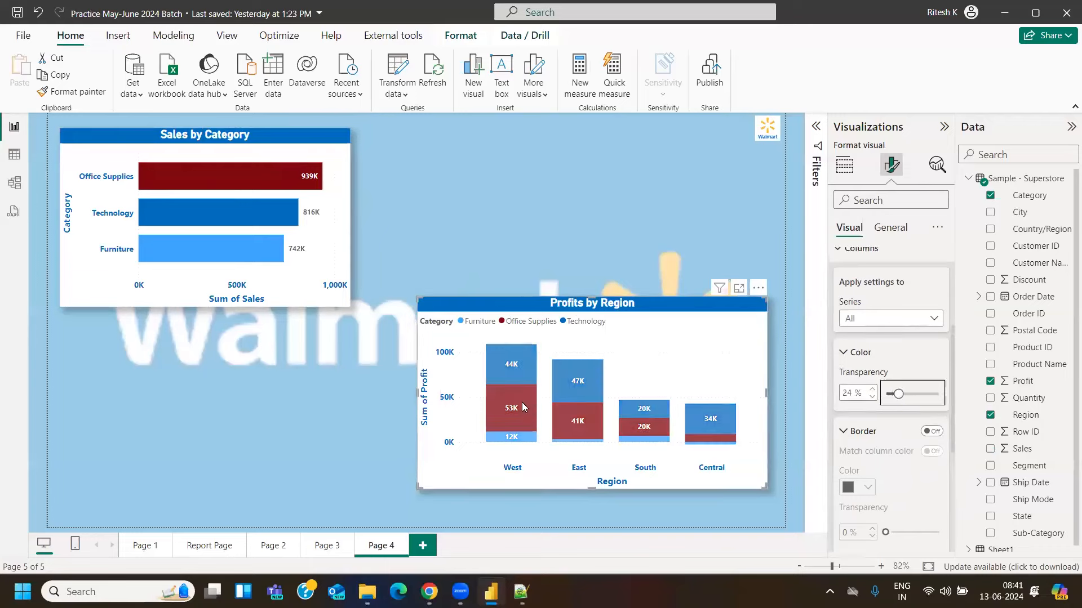
pyautogui.moveTo(899, 394); pyautogui.dragTo(917, 395)
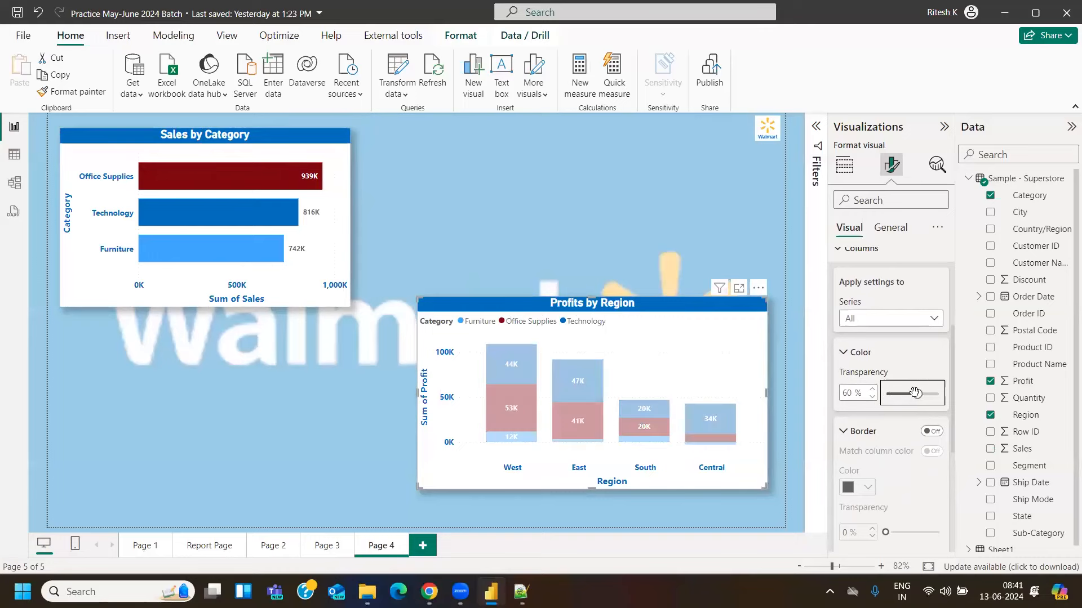
pyautogui.moveTo(915, 392); pyautogui.dragTo(944, 401)
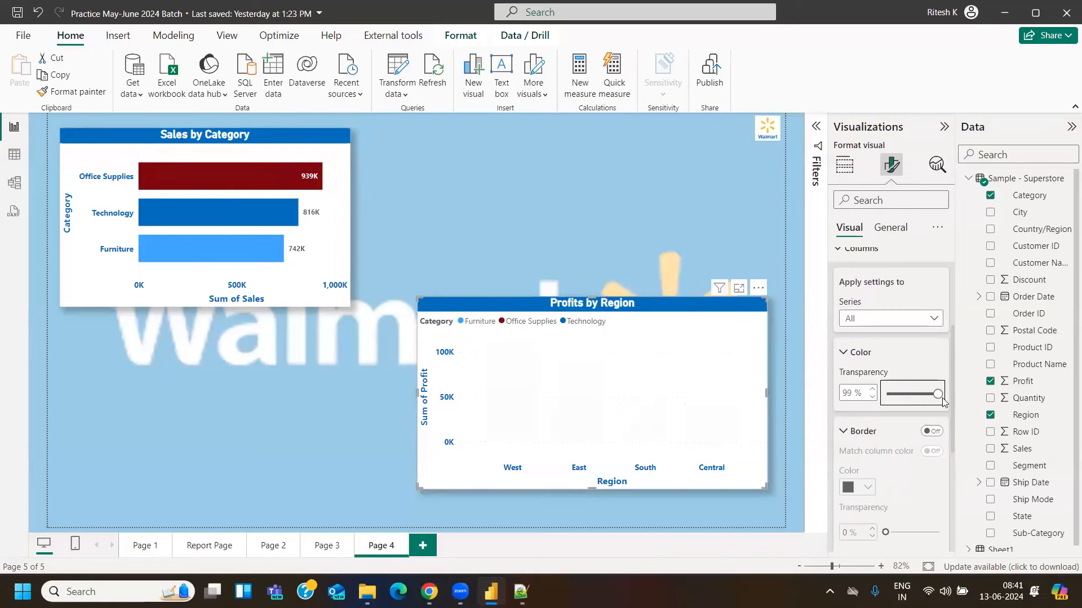
pyautogui.moveTo(937, 394); pyautogui.dragTo(885, 394)
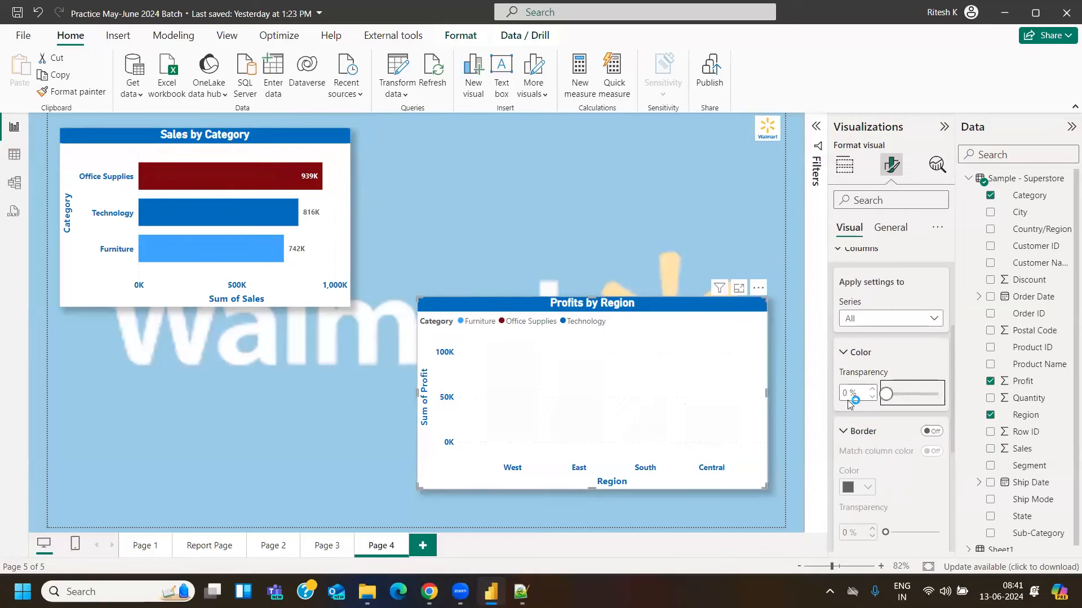
# Turn on borders for the Profits by Region chart's columns, try 100% border transparency, and set it to 51%
pyautogui.click(933, 432)
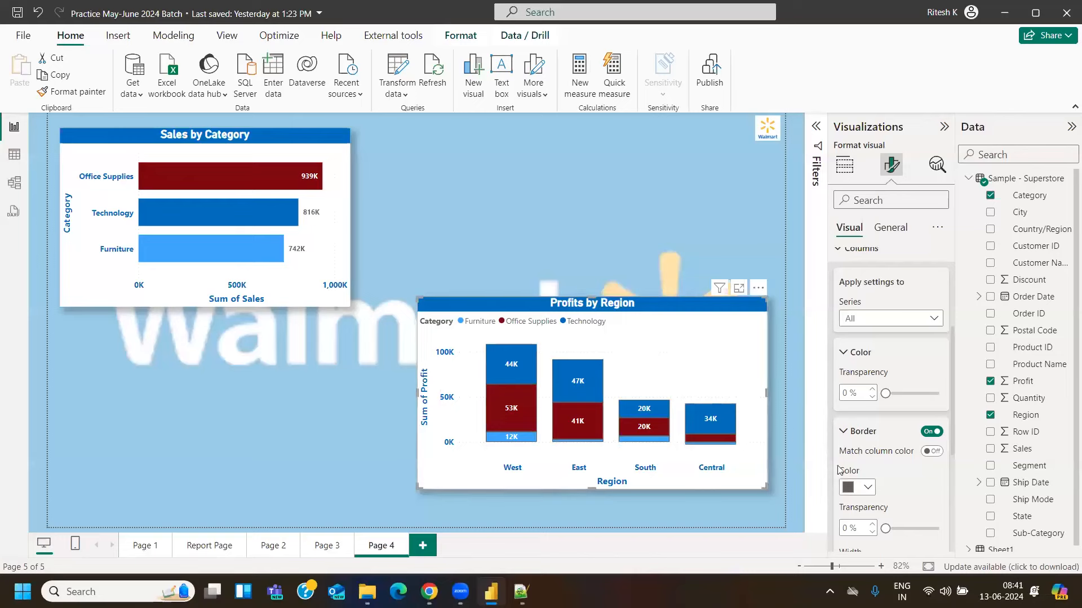
pyautogui.moveTo(885, 529); pyautogui.dragTo(942, 528)
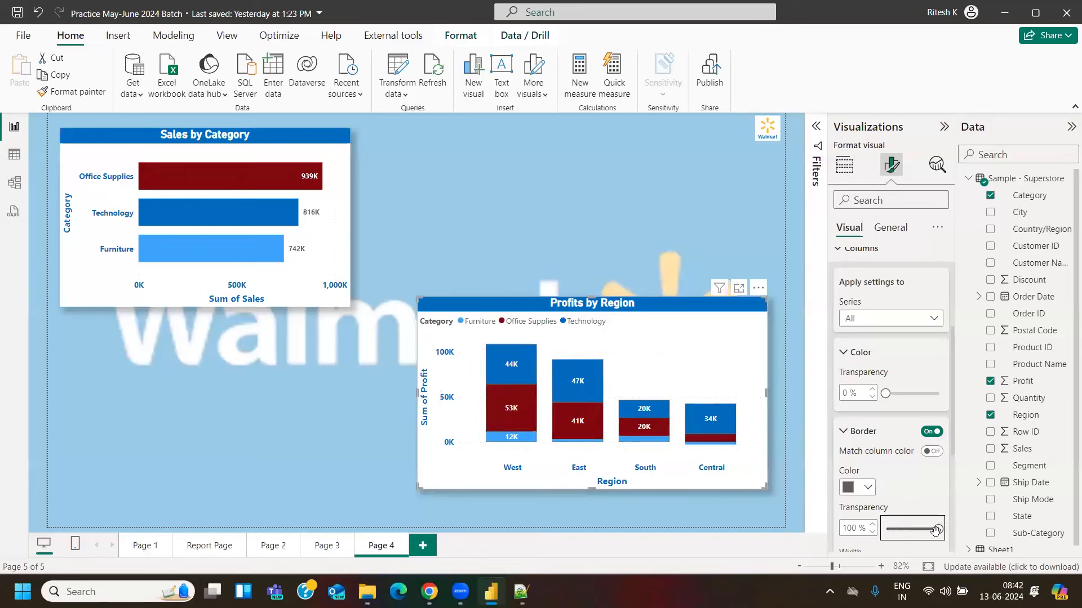
pyautogui.moveTo(939, 529); pyautogui.dragTo(912, 532)
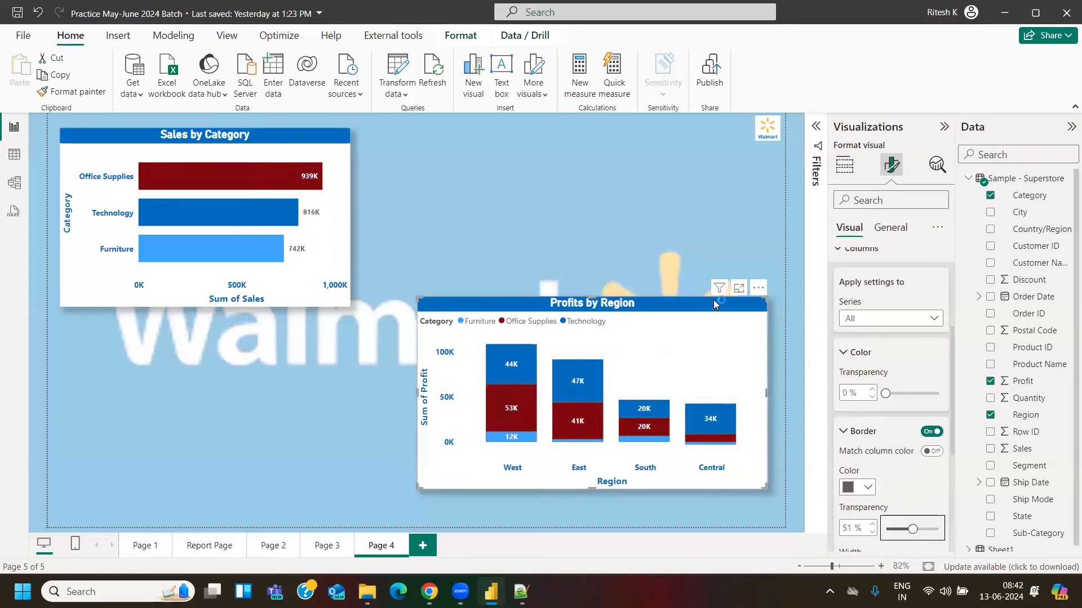
# Show the Profits by Region chart in focus mode and compare its columns with the border off and on
pyautogui.click(738, 290)
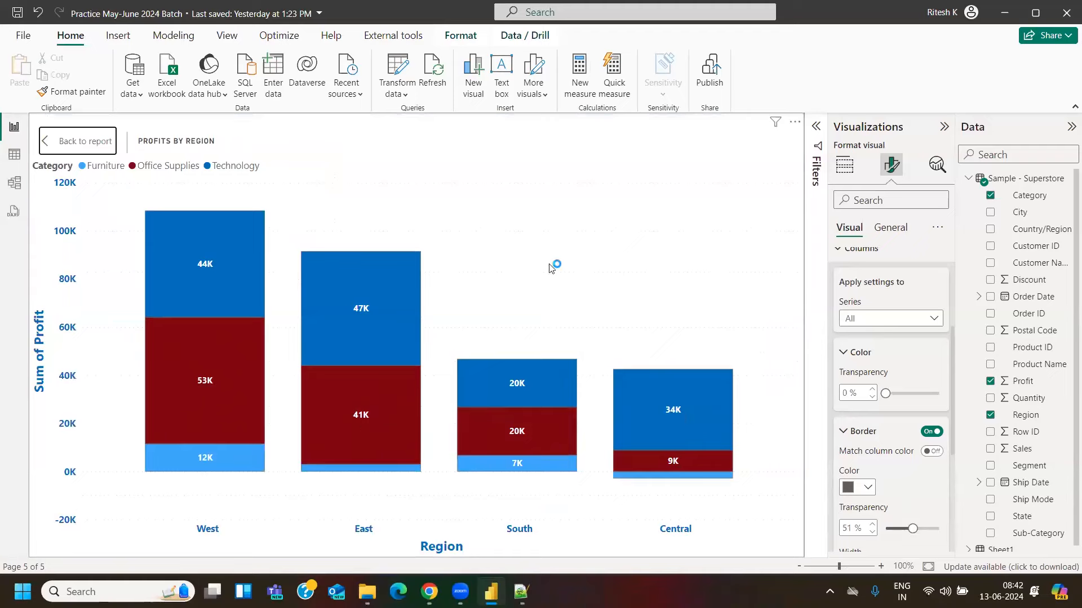
pyautogui.click(931, 433)
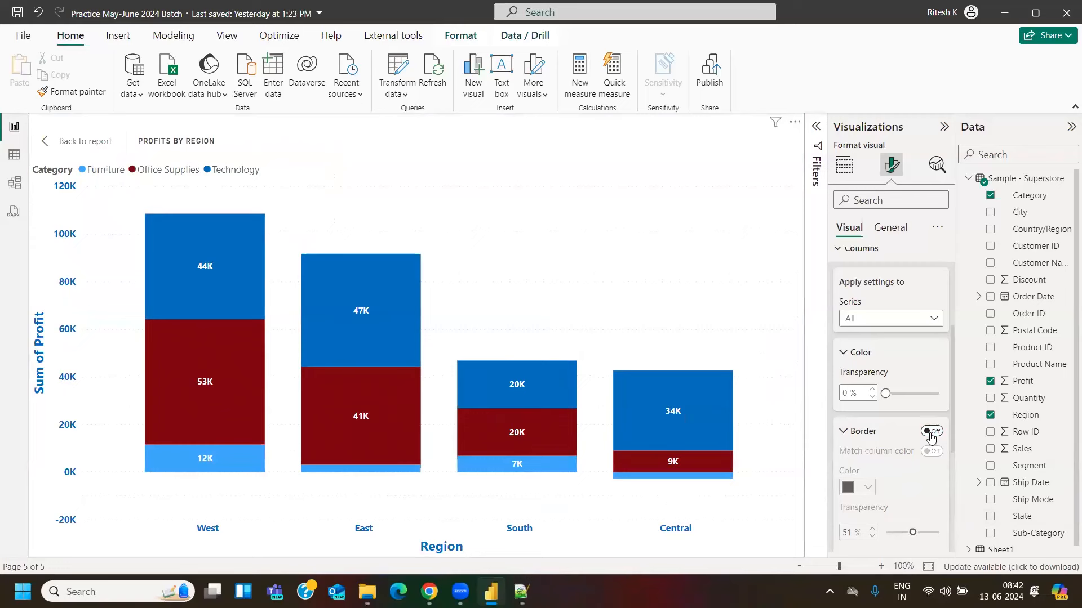
pyautogui.click(931, 433)
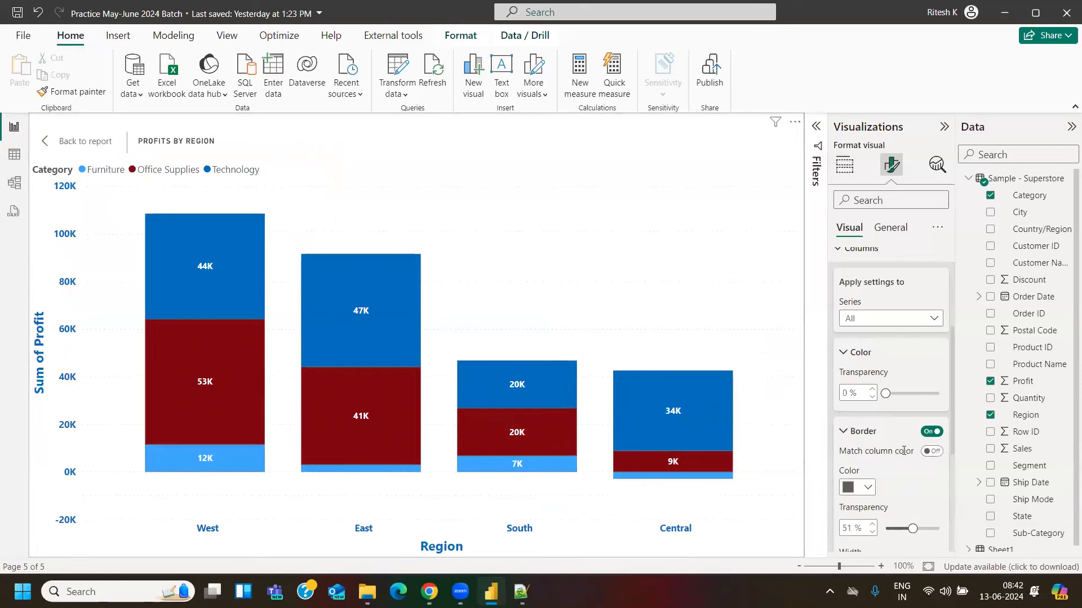
# Try matching the borders to the column color with a 6 px width, and turn the color matching off again
pyautogui.click(929, 452)
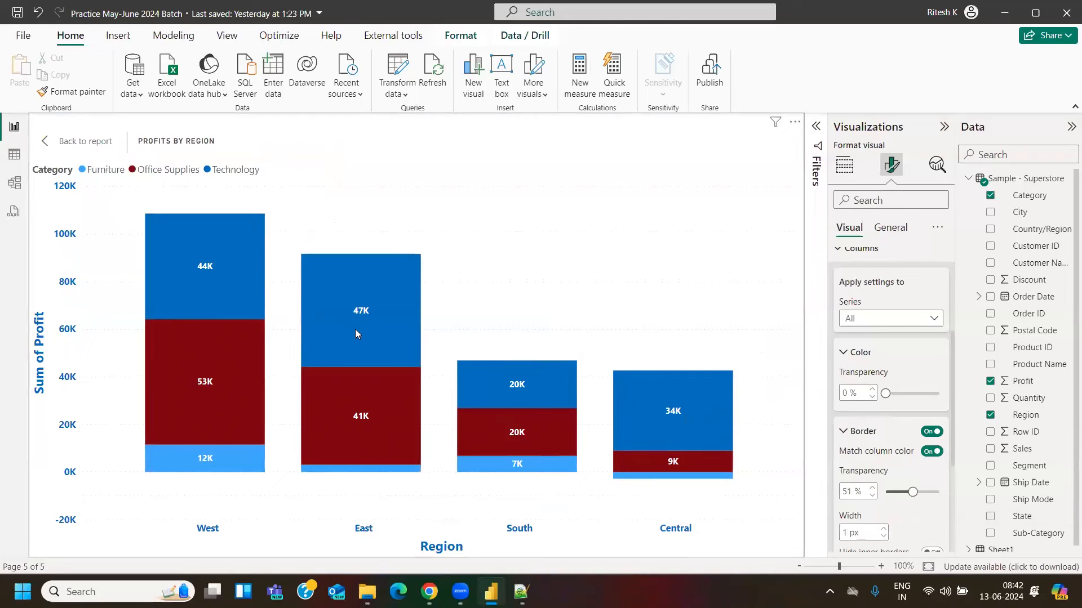
pyautogui.moveTo(355, 329)
pyautogui.click(883, 529)
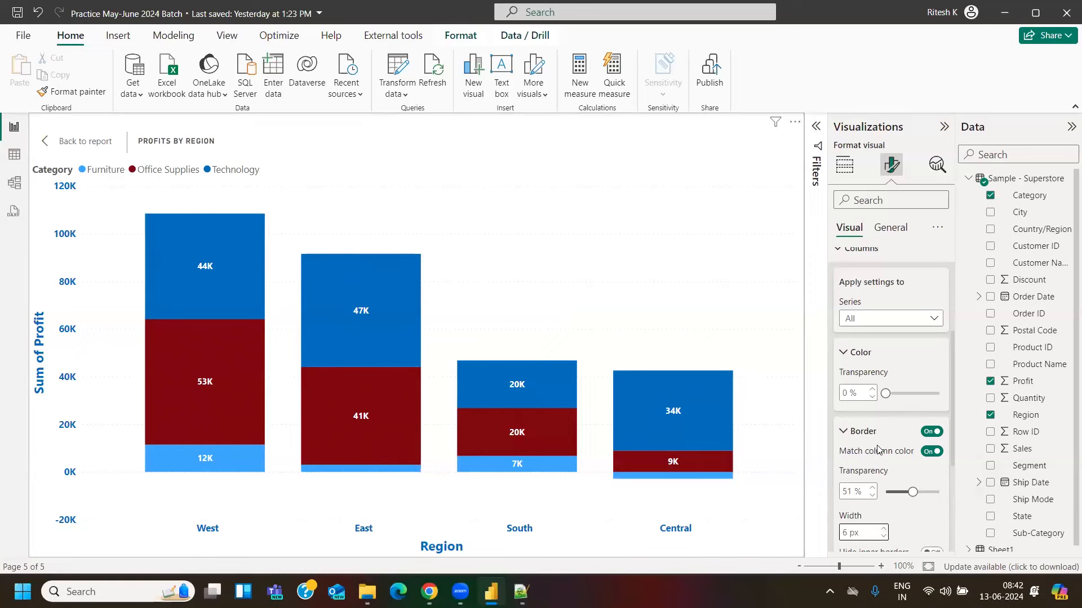
pyautogui.click(931, 451)
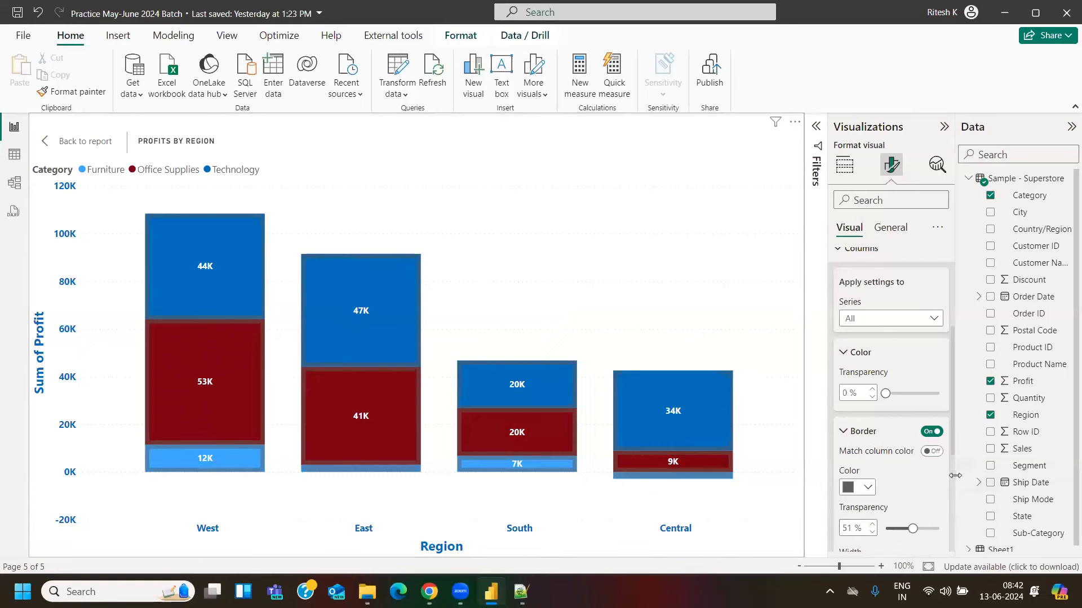
# Try a column border width of 10 px on the Profits by Region chart and return to the report page
pyautogui.scroll(-2, 901, 479)
pyautogui.click(884, 480)
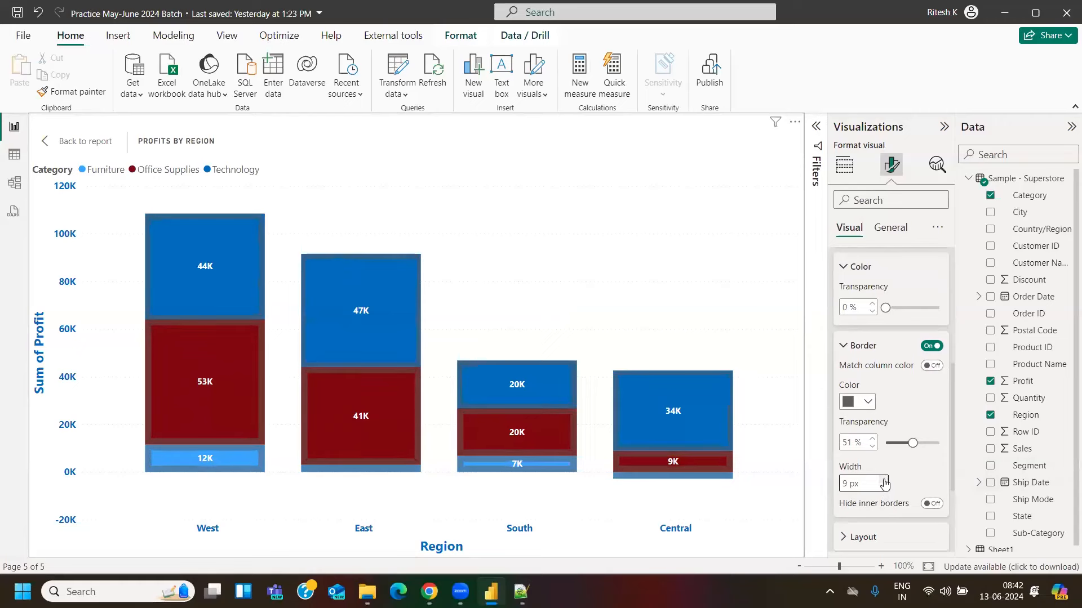
pyautogui.click(883, 480)
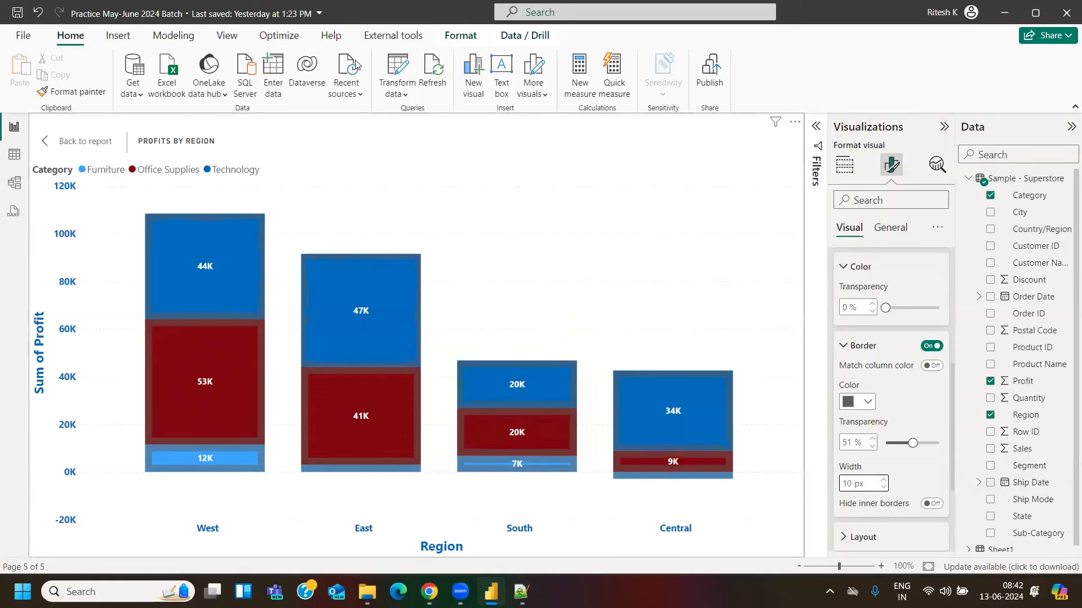
pyautogui.click(75, 142)
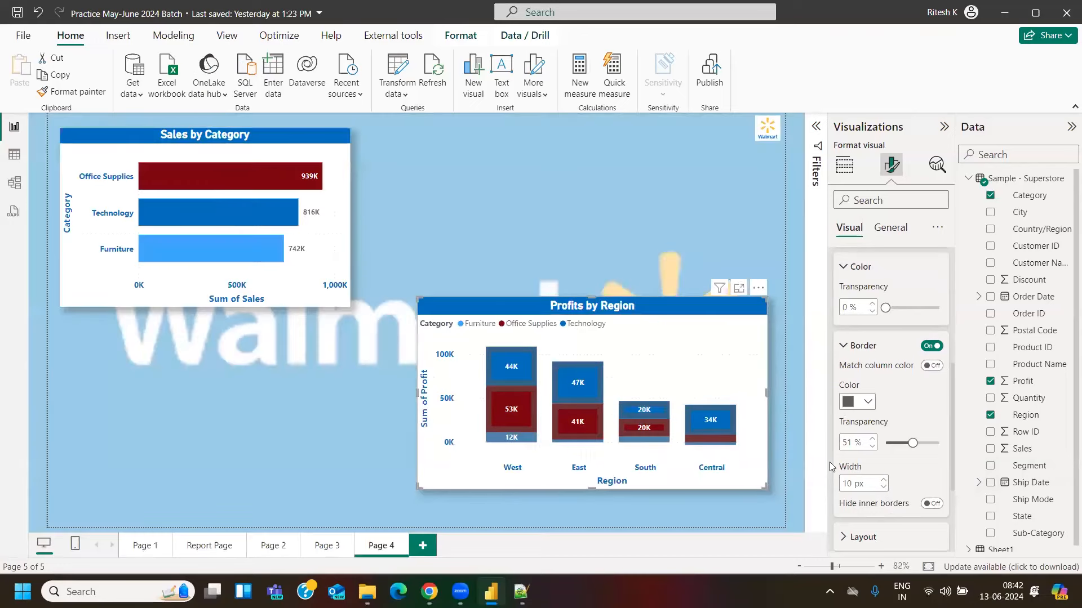
# Set the column border width to 4 px and hide the inner borders, checking the Profits by Region chart in focus mode
pyautogui.click(883, 487)
pyautogui.click(883, 488)
pyautogui.click(884, 488)
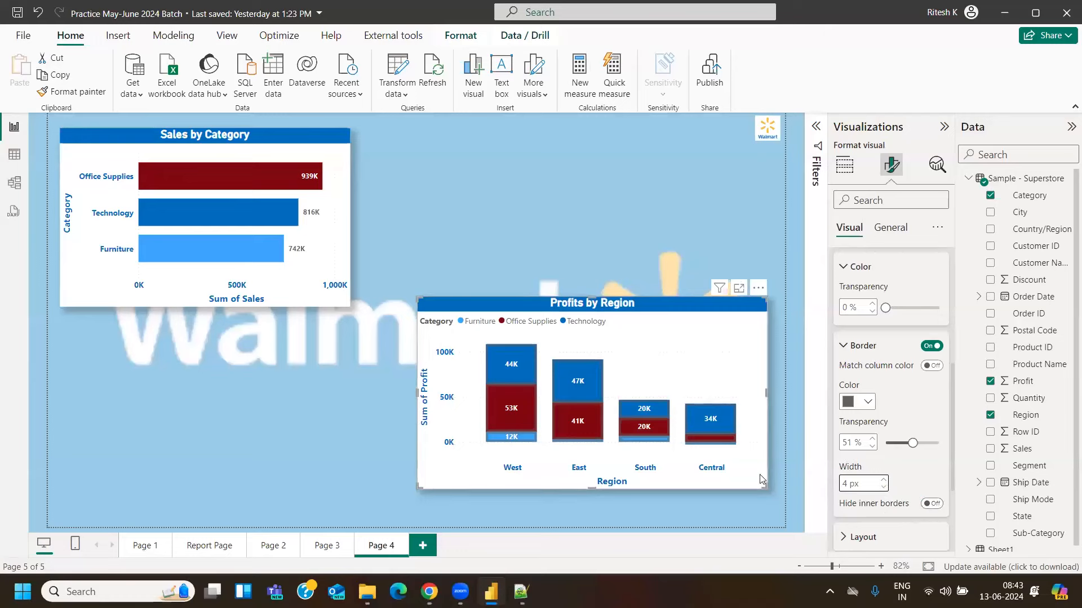
pyautogui.click(932, 505)
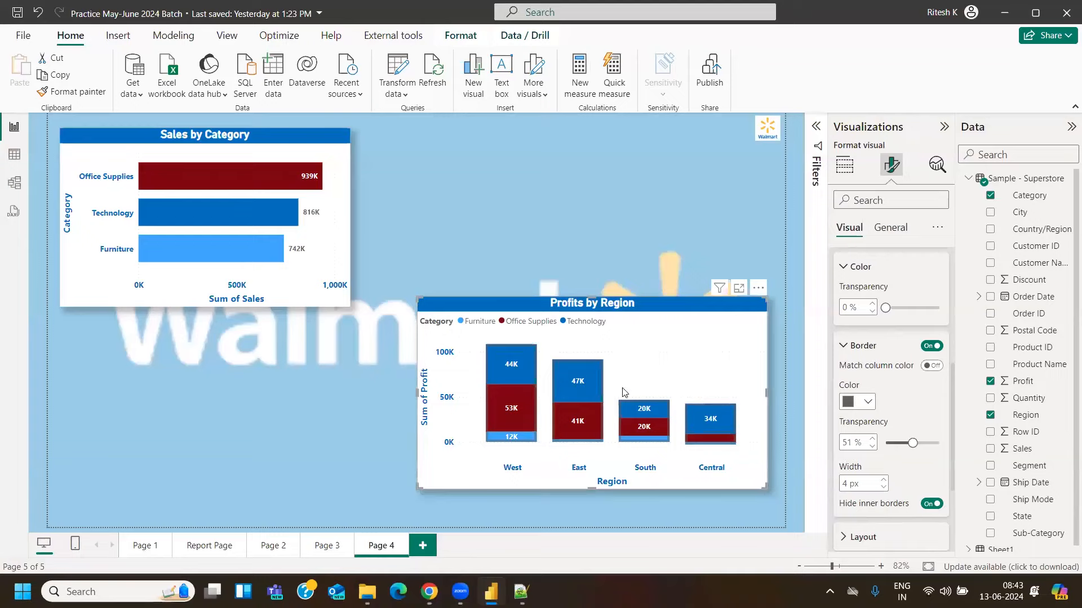
pyautogui.click(739, 288)
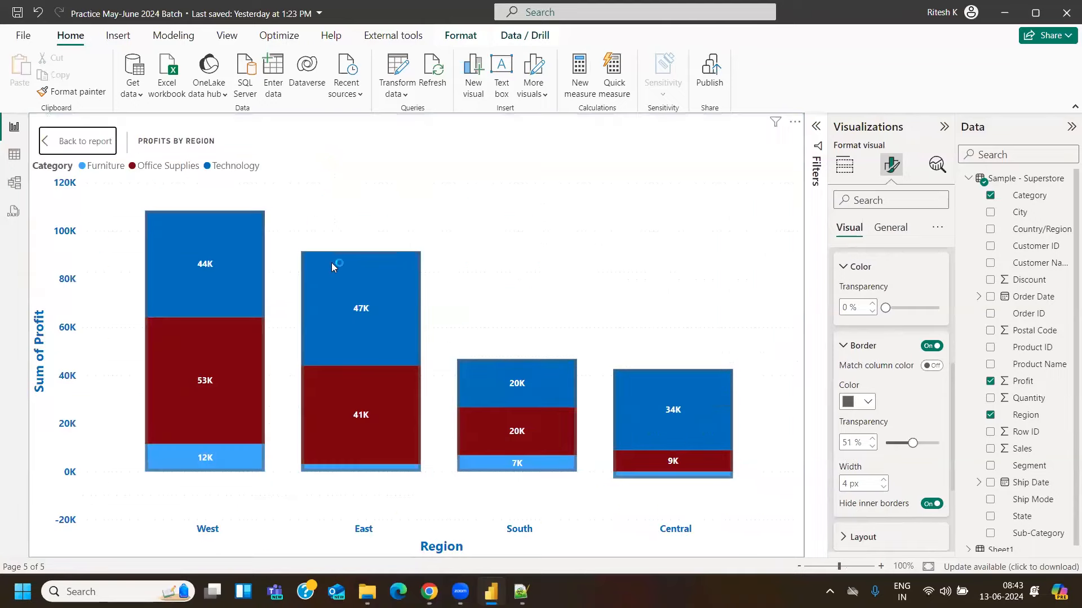
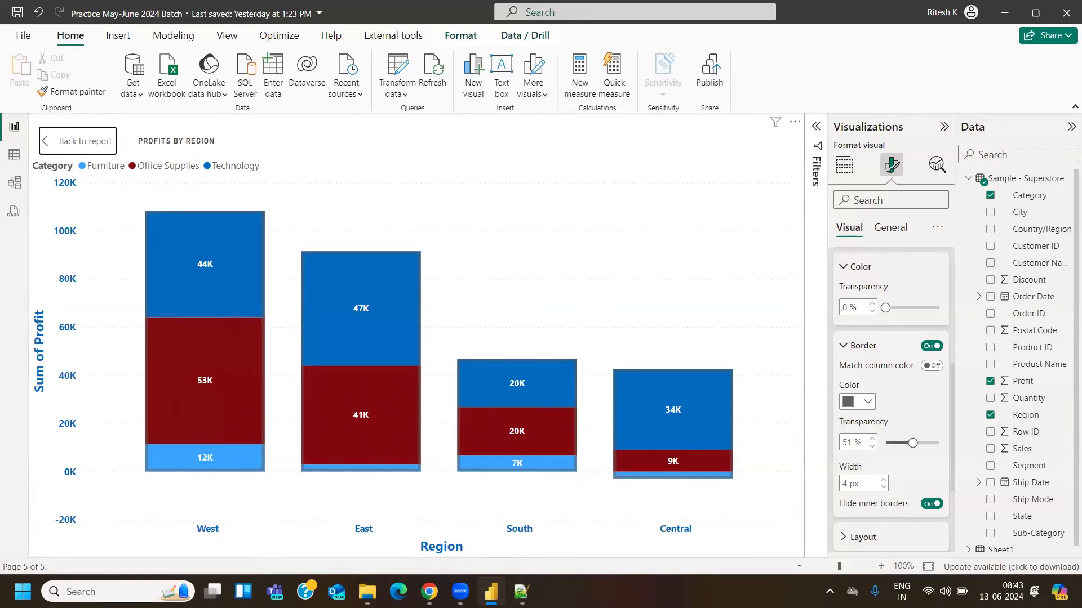
# Switch to Notepad++ to review the Stacked Column Chart table, and return to Power BI
pyautogui.hotkey('alt', 'Tab')
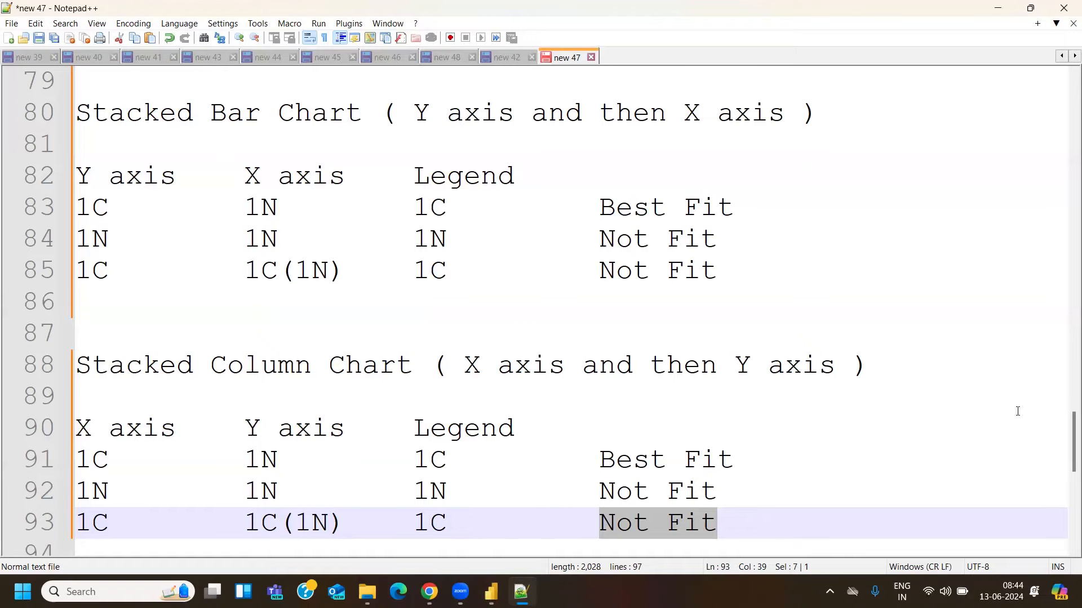
pyautogui.scroll(-2, 1054, 450)
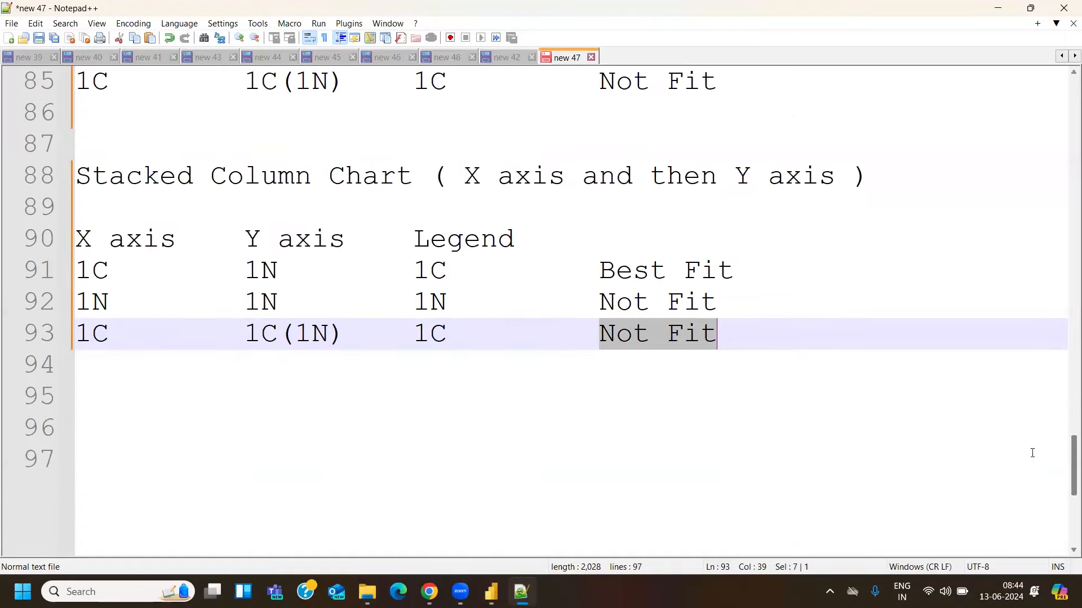
pyautogui.click(491, 592)
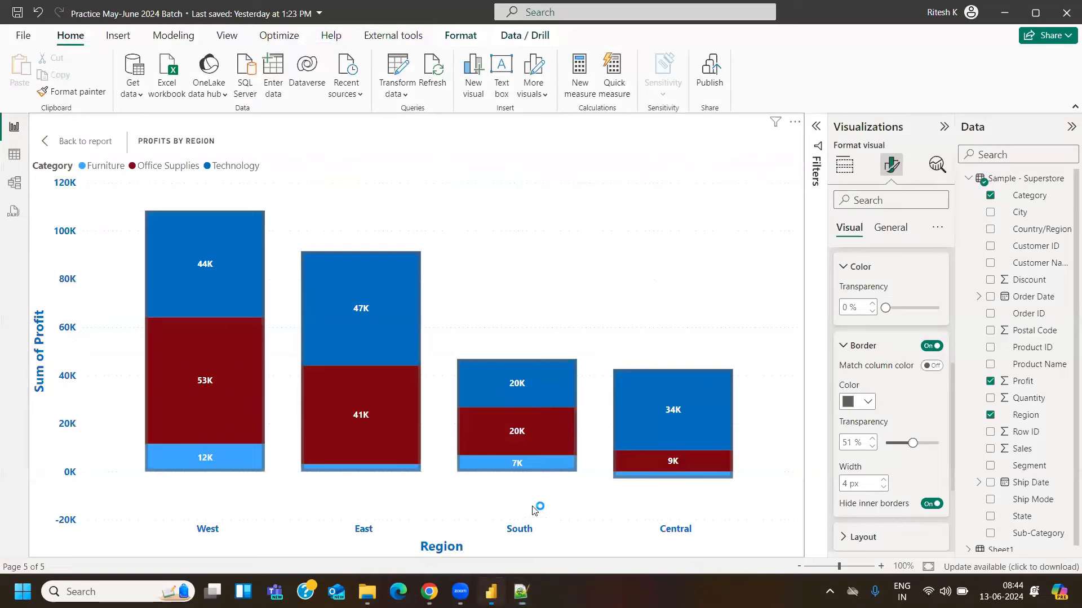
# Return to the report page, show the chart's field settings, and move the Profits by Region chart directly below the Sales by Category chart
pyautogui.click(93, 141)
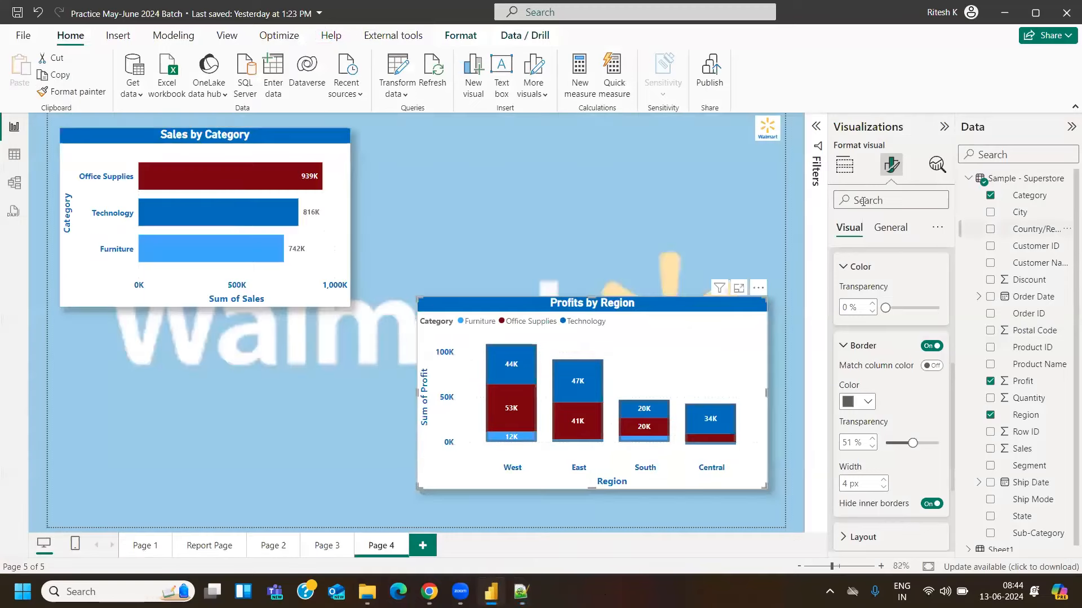
pyautogui.click(844, 165)
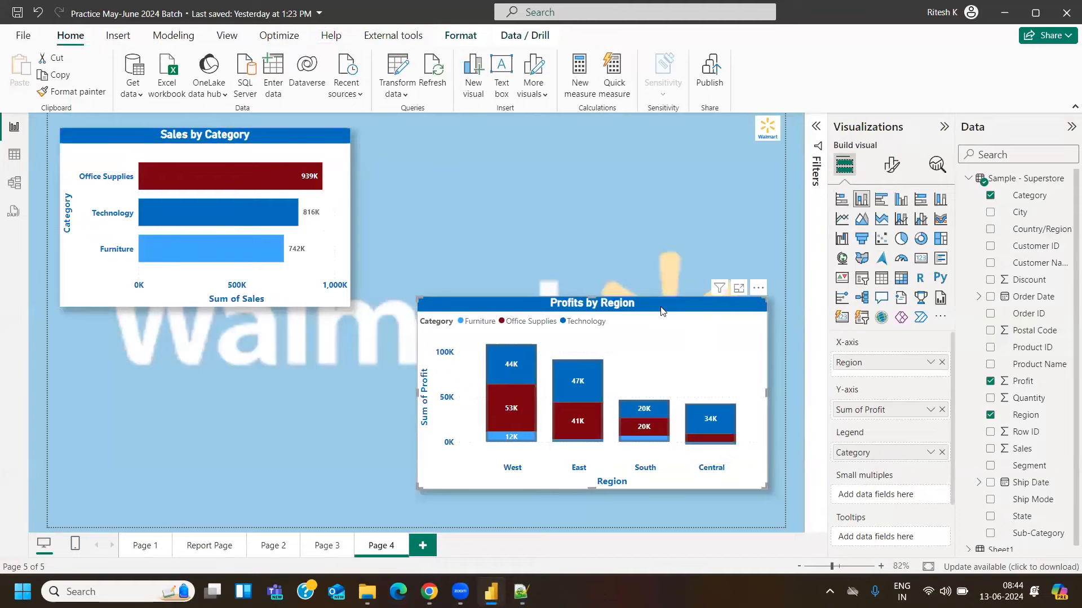
pyautogui.moveTo(563, 303); pyautogui.dragTo(305, 334)
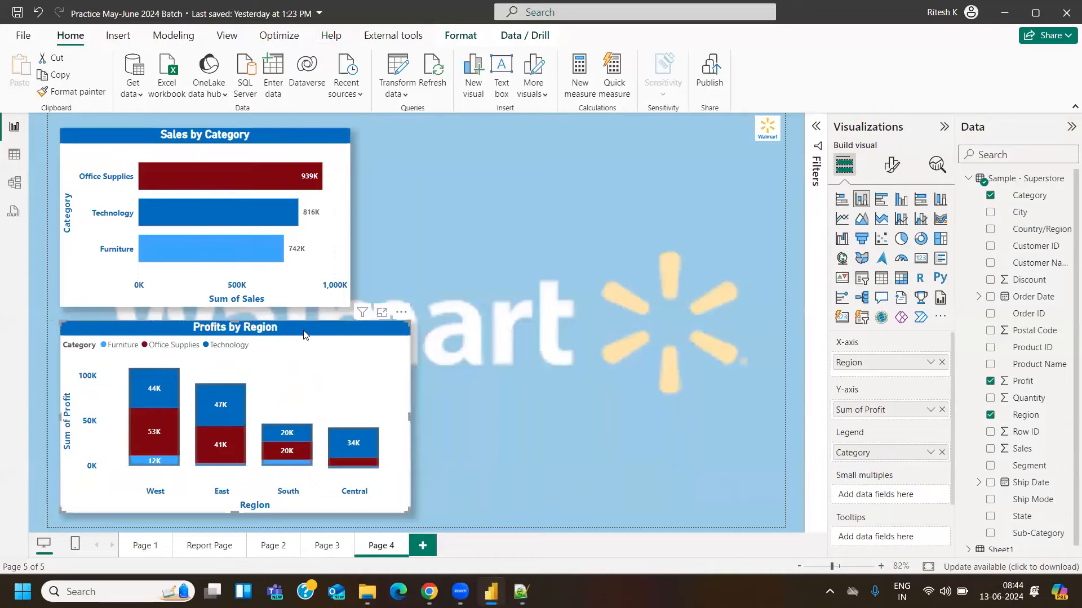
# Duplicate the Profits by Region chart and place the copy in the empty canvas area to the right of the two charts
pyautogui.hotkey('ctrl', 'c')
pyautogui.hotkey('ctrl', 'v')
pyautogui.moveTo(306, 330); pyautogui.dragTo(671, 202)
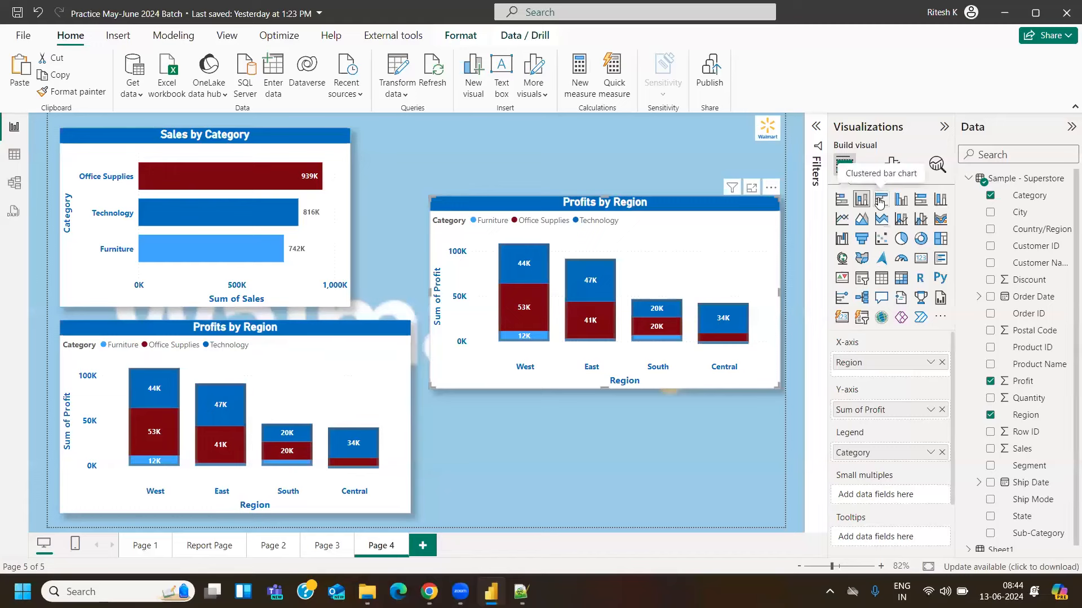
# Try the copied Profits by Region chart as a stacked bar, convert it to a clustered bar chart, and make it slightly taller
pyautogui.click(842, 203)
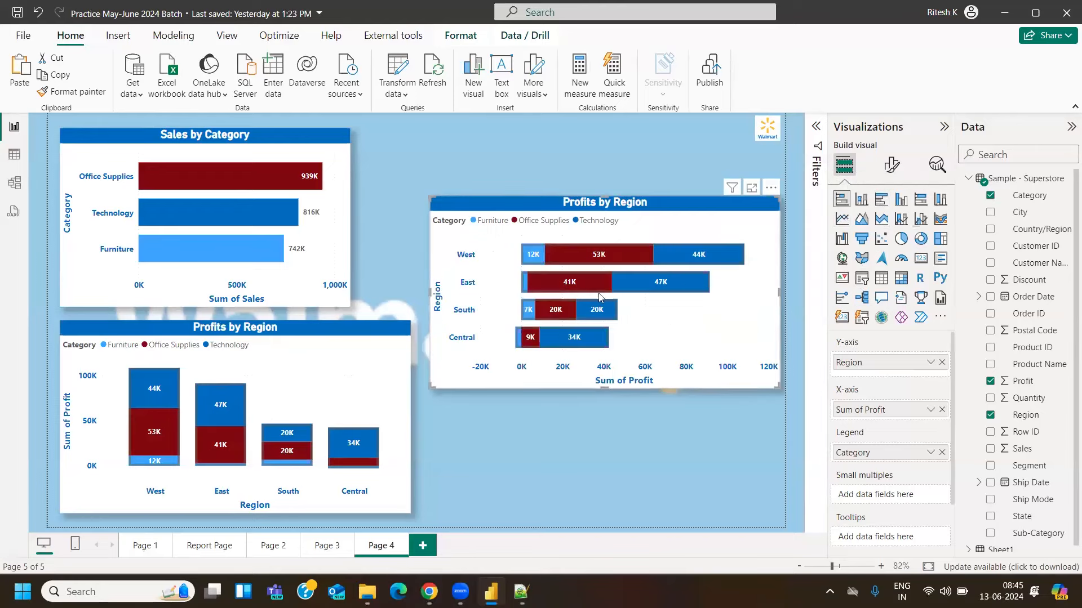
pyautogui.moveTo(613, 317)
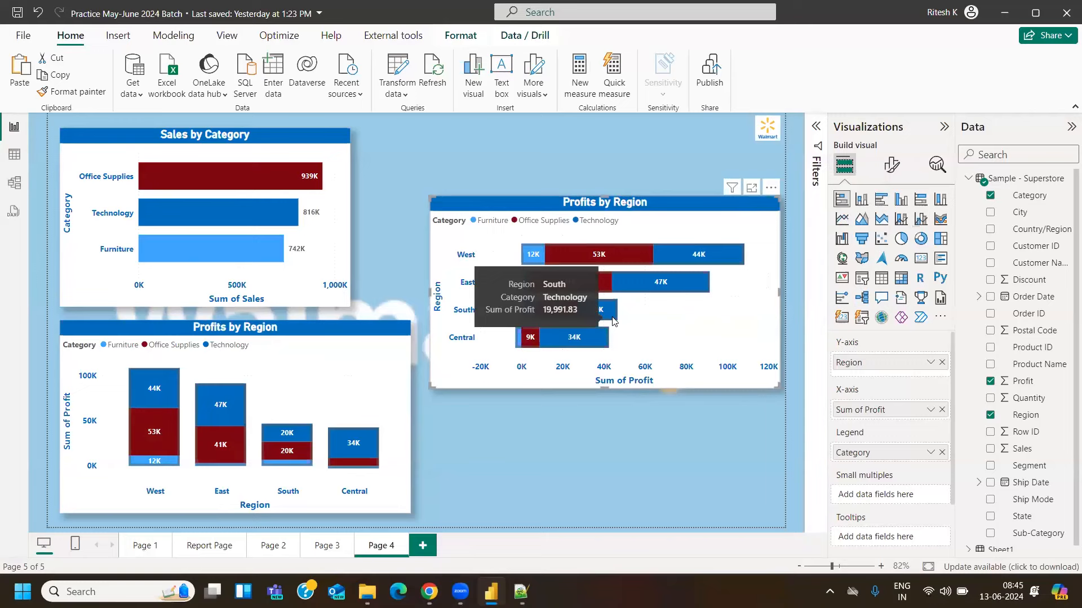
pyautogui.click(881, 199)
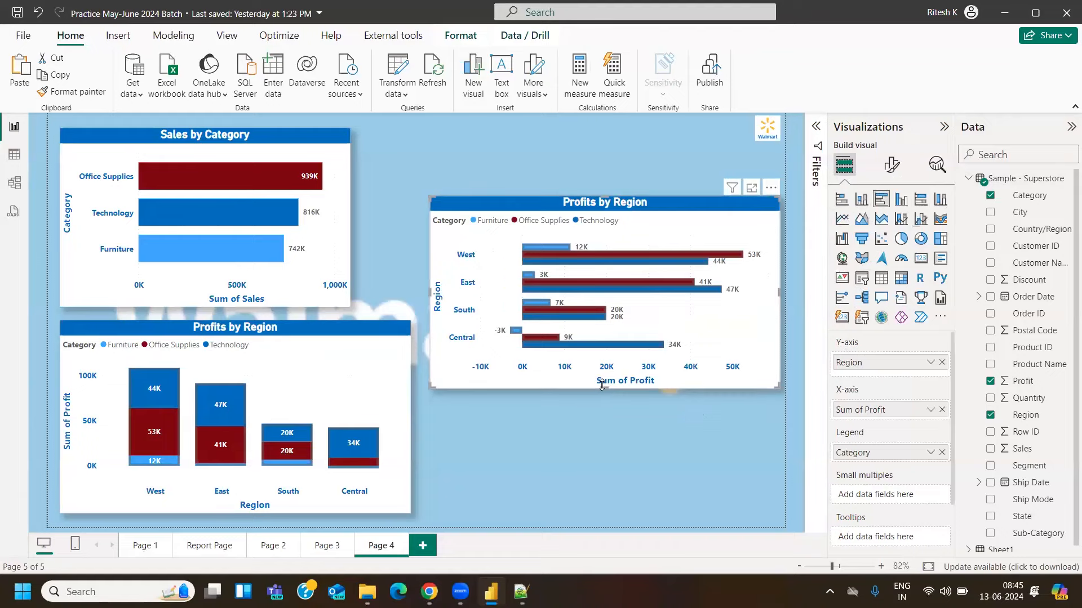
pyautogui.moveTo(603, 388); pyautogui.dragTo(601, 420)
# Open the clustered bar chart in focus mode, turn off the bar borders, and return to its field settings
pyautogui.click(752, 191)
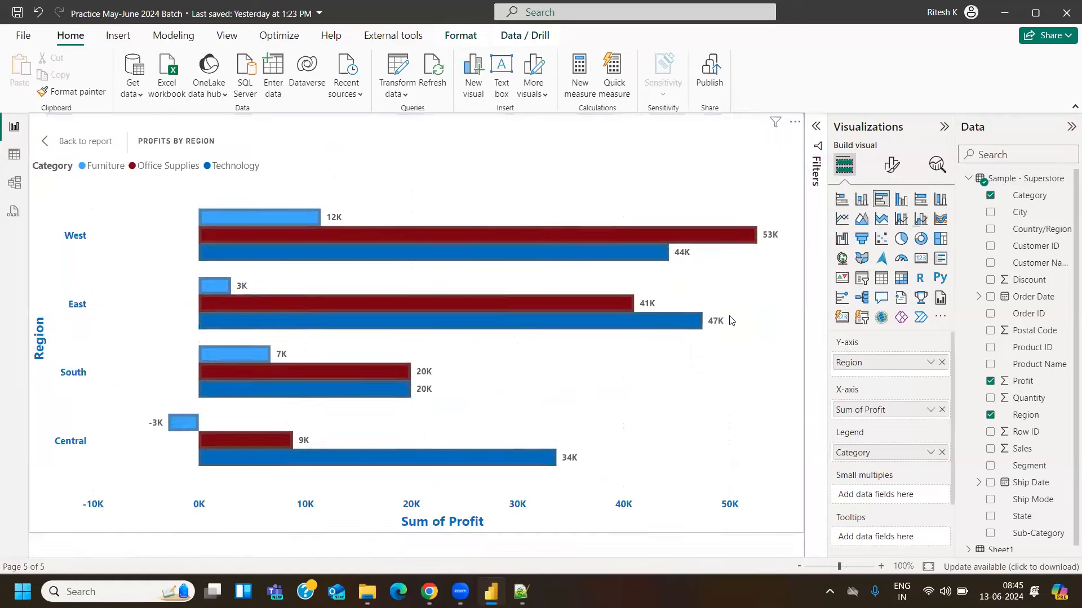
pyautogui.click(891, 165)
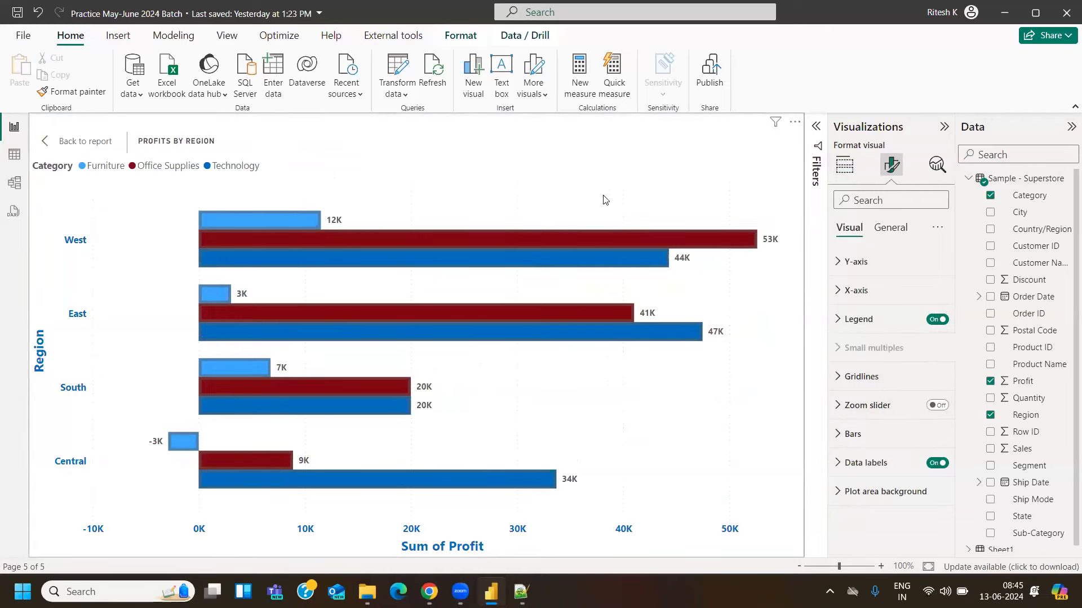
pyautogui.click(857, 439)
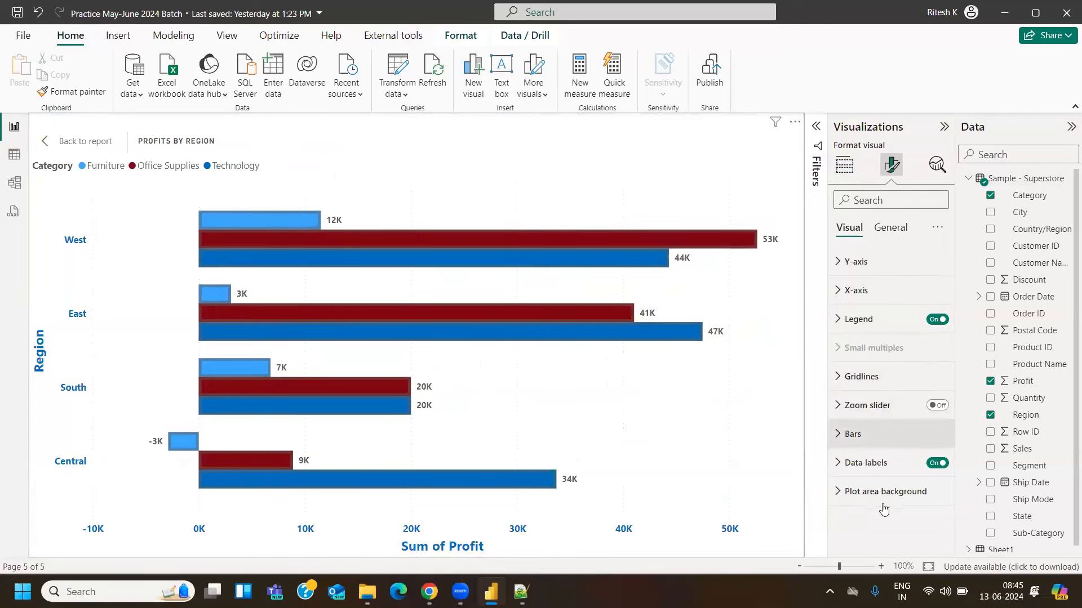
pyautogui.scroll(-4, 951, 375)
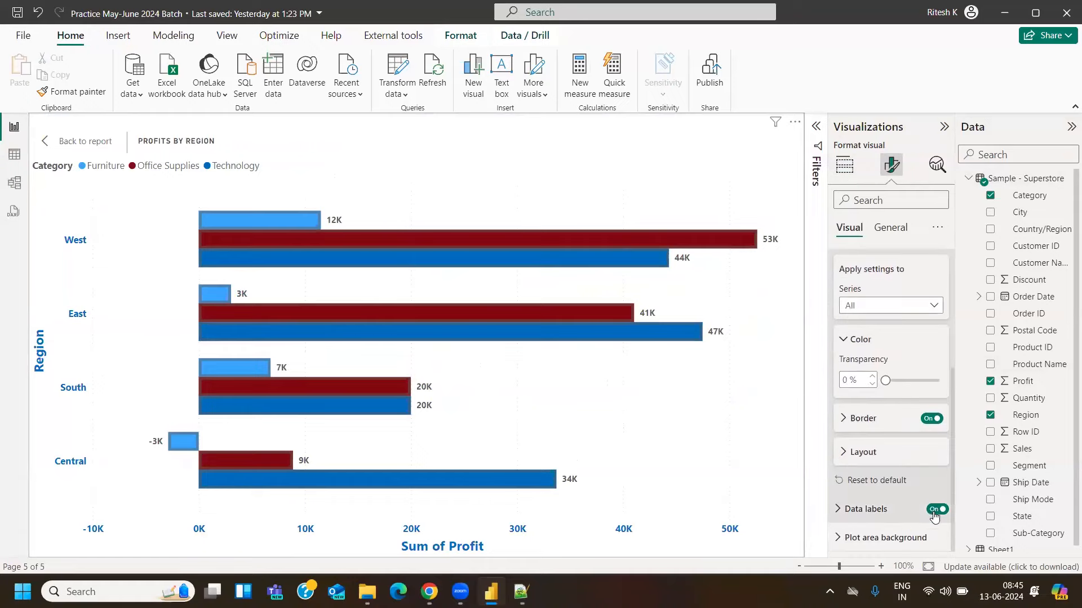
pyautogui.click(932, 418)
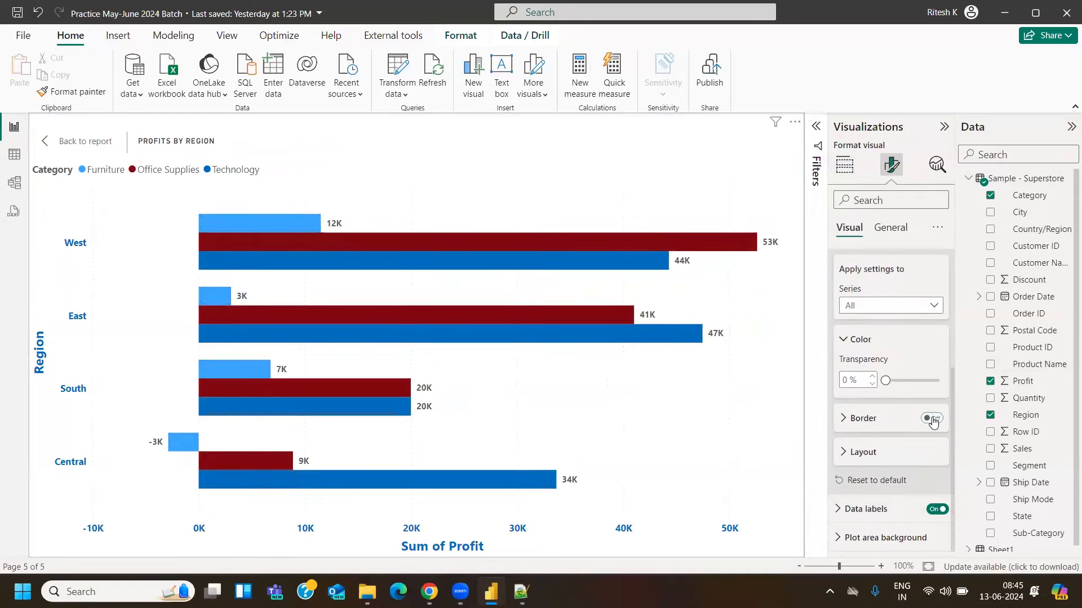
pyautogui.click(878, 455)
pyautogui.click(882, 452)
pyautogui.click(882, 452)
pyautogui.click(882, 452)
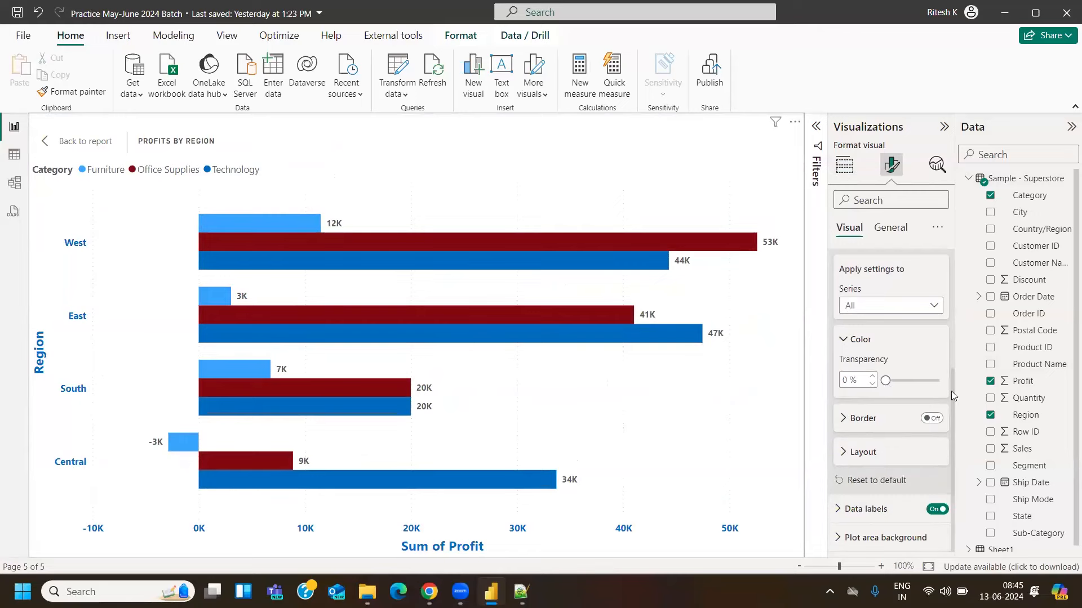
pyautogui.click(863, 339)
pyautogui.click(869, 289)
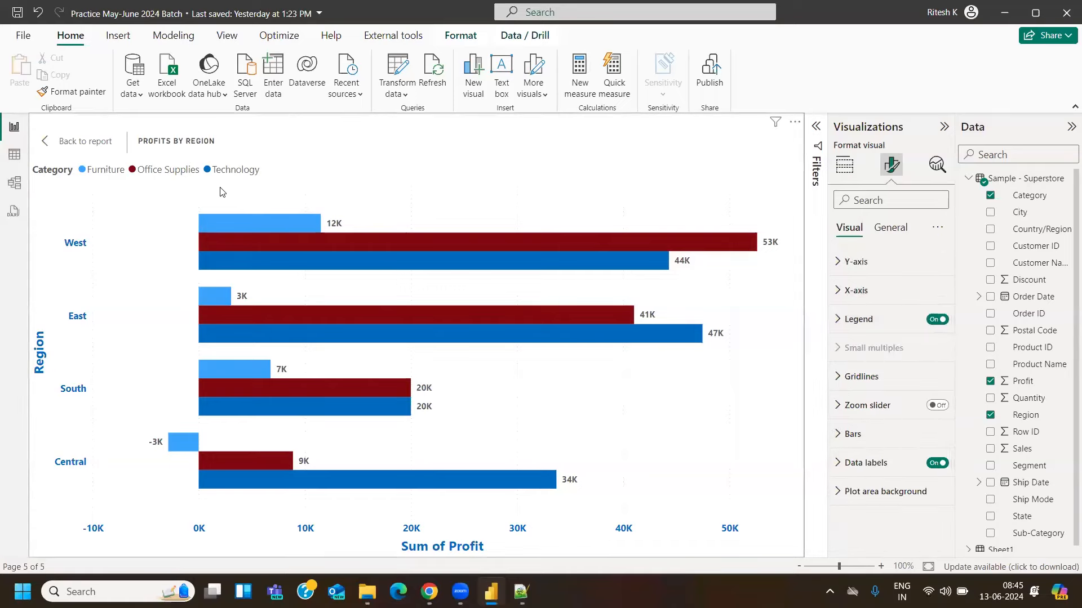
pyautogui.click(844, 165)
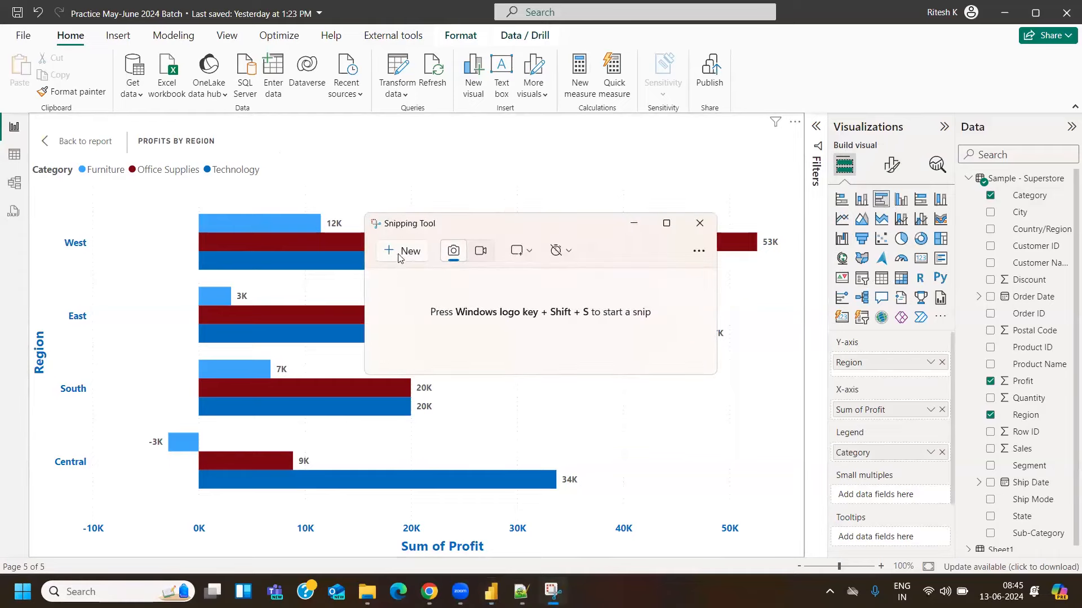
# Capture the chart's bar area with Snipping Tool and draw a red box around the West group of bars
pyautogui.click(411, 250)
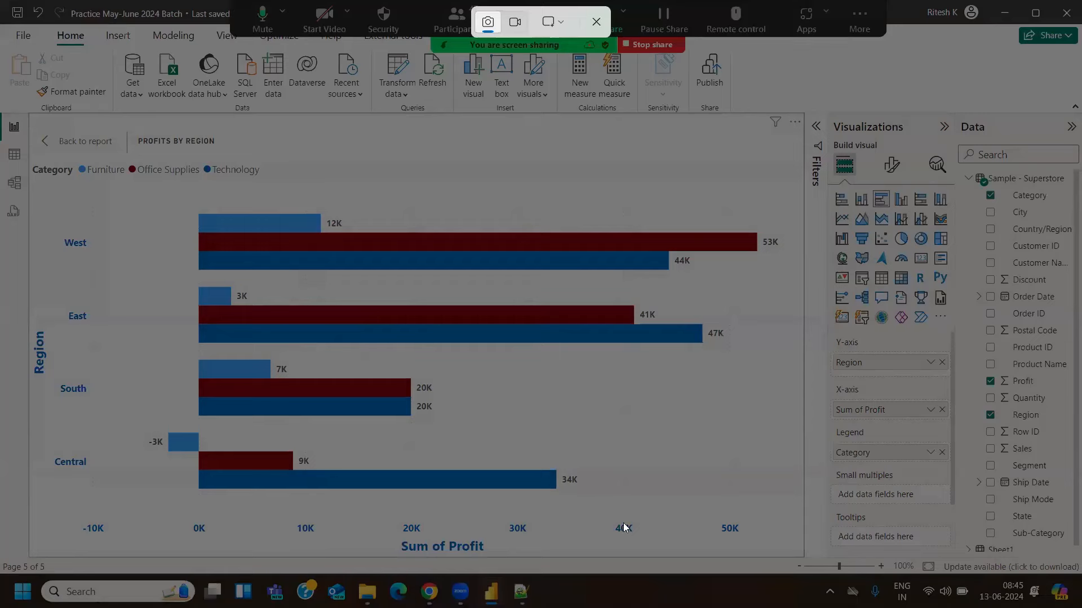
pyautogui.moveTo(770, 521); pyautogui.dragTo(785, 521)
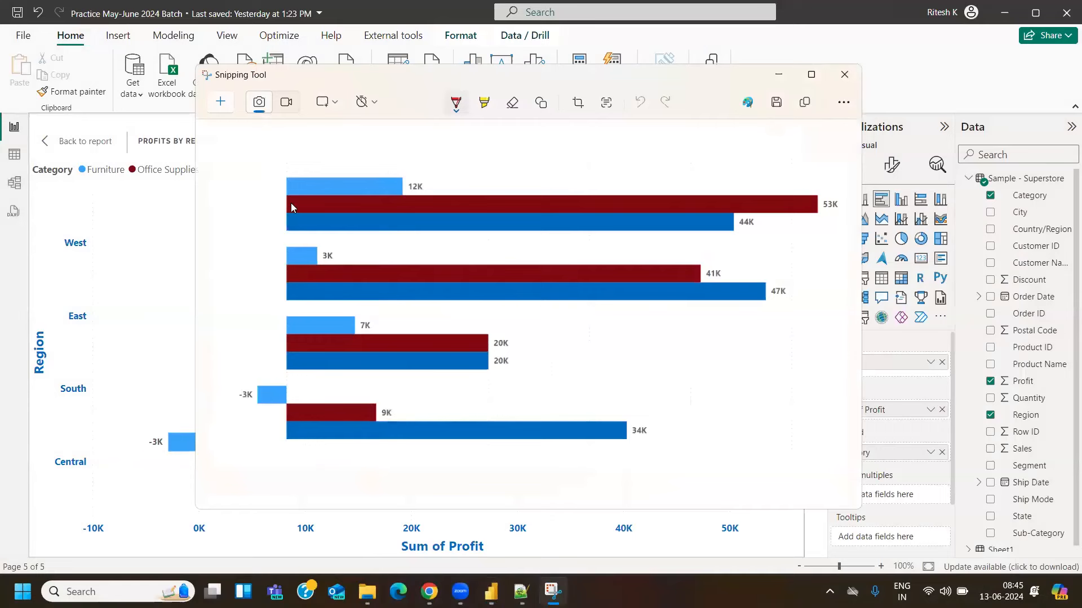
pyautogui.click(282, 182)
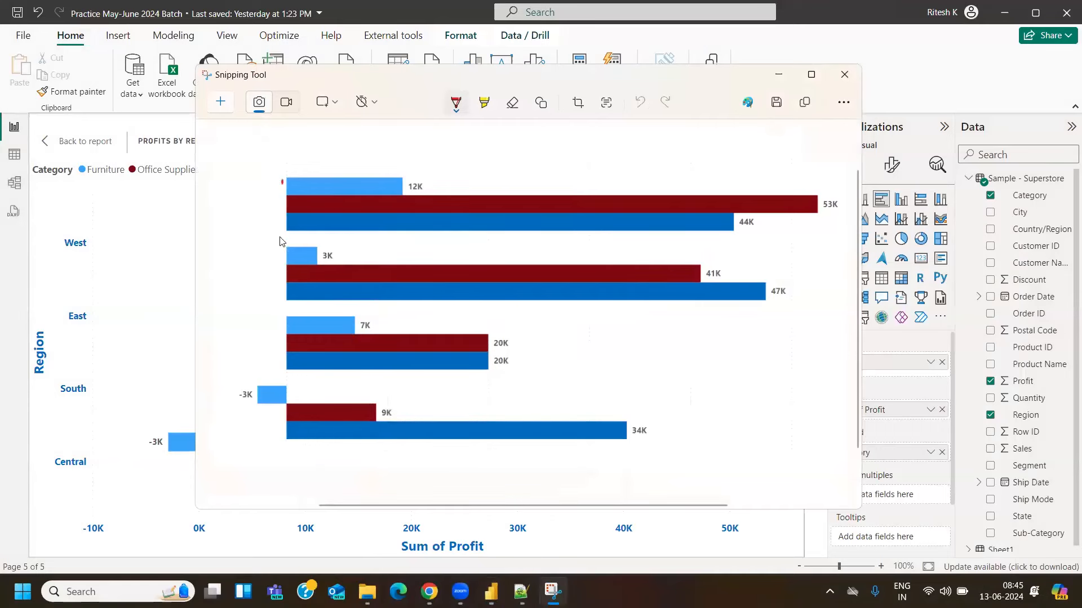
pyautogui.moveTo(319, 241); pyautogui.dragTo(838, 234)
pyautogui.moveTo(835, 172); pyautogui.dragTo(840, 230)
pyautogui.moveTo(283, 179)
pyautogui.mouseDown()
pyautogui.moveTo(419, 167)
pyautogui.moveTo(833, 168)
pyautogui.mouseUp()
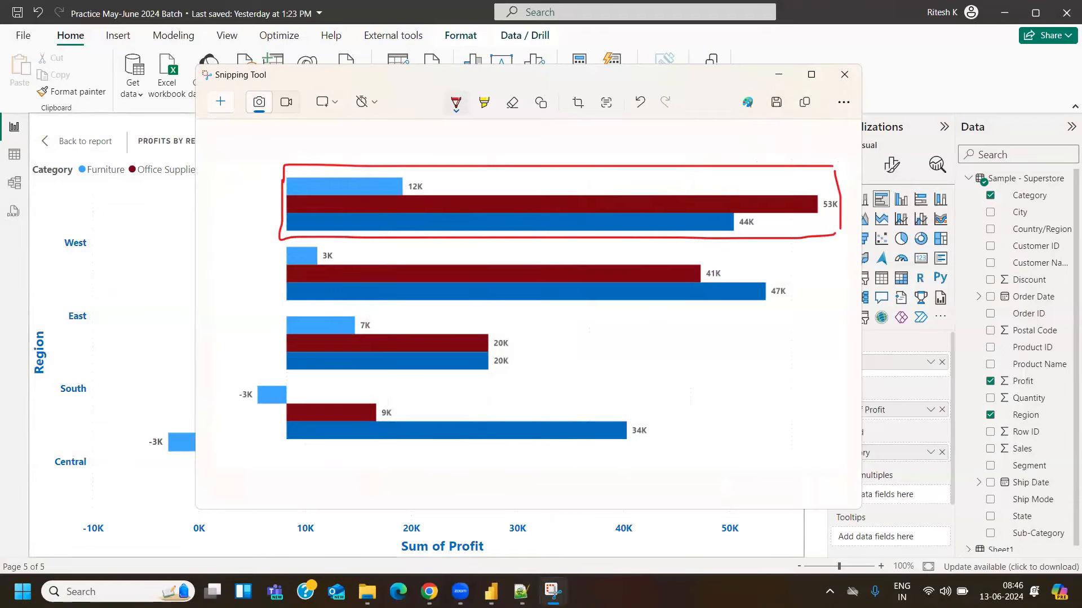
# Switch to Chrome, search Google for "cluster" in a new tab to read its definition, and return to the snip
pyautogui.hotkey('alt', 'Tab')
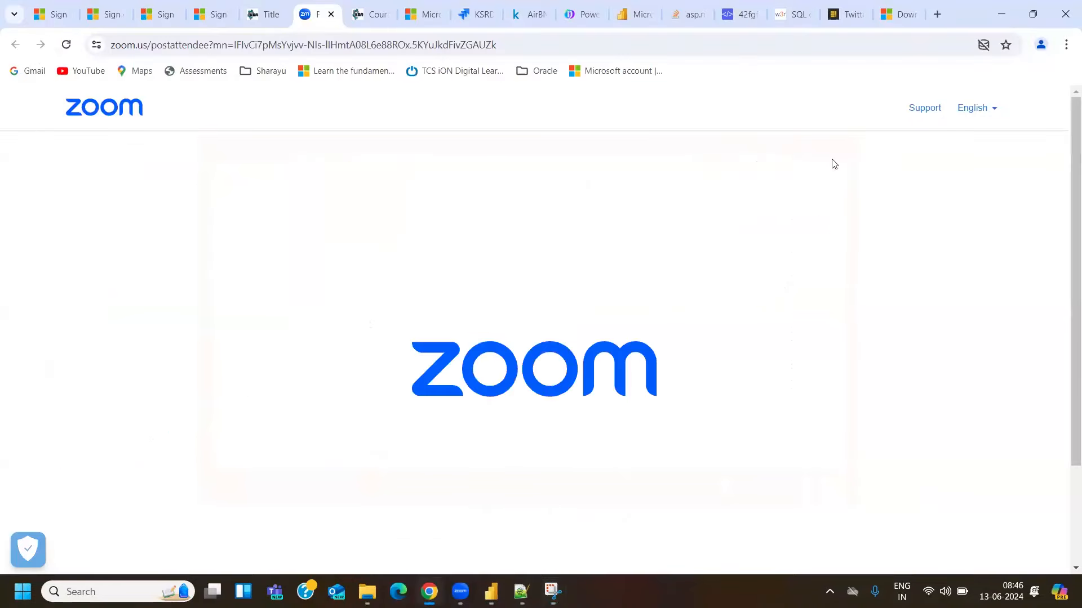
pyautogui.click(938, 14)
pyautogui.write('cluster')
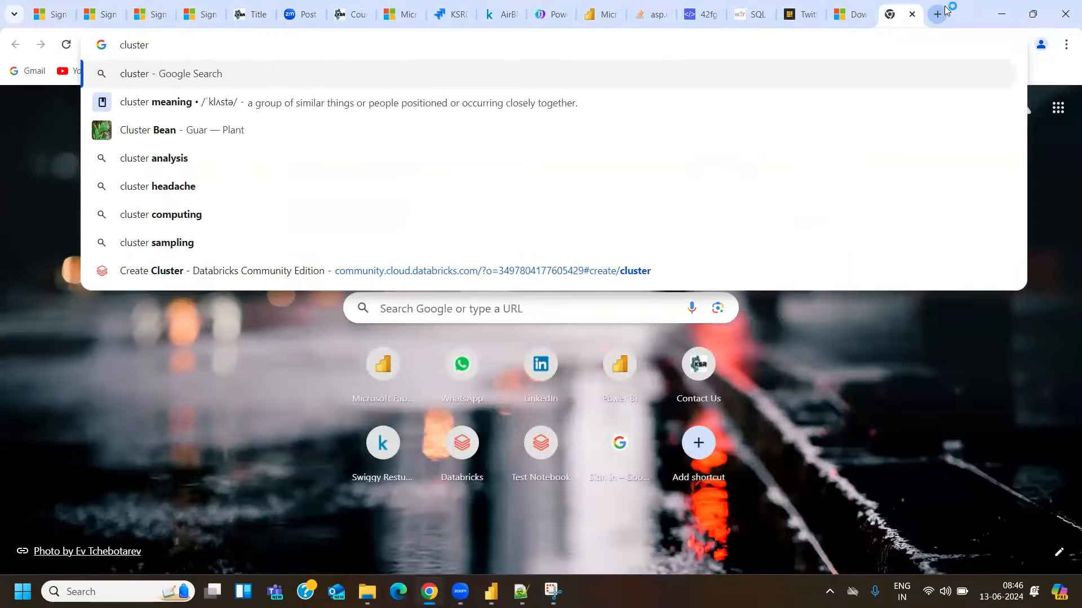
pyautogui.press('Return')
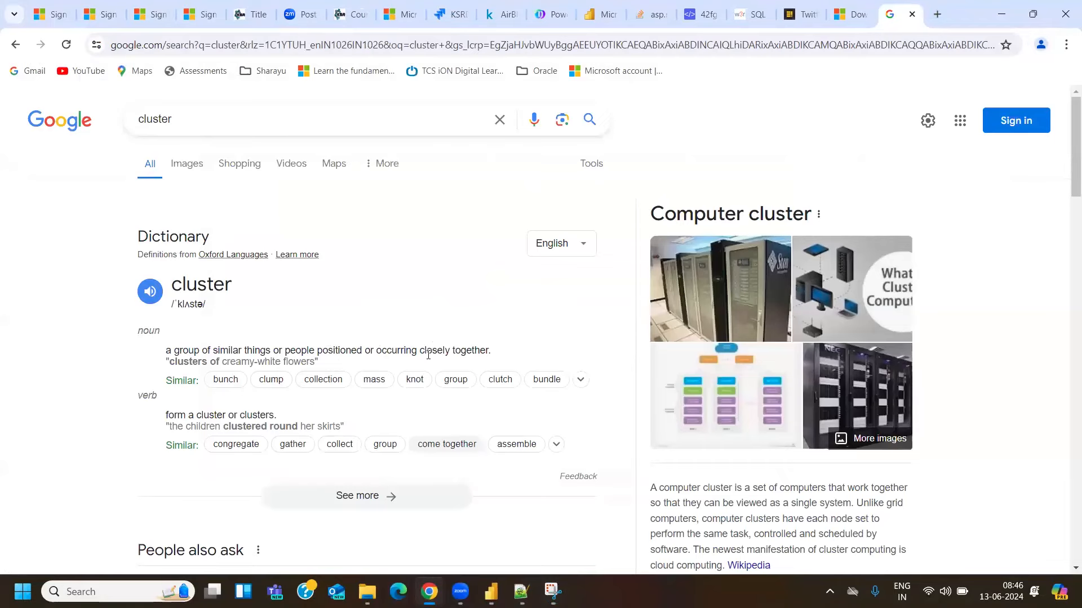
pyautogui.click(1004, 12)
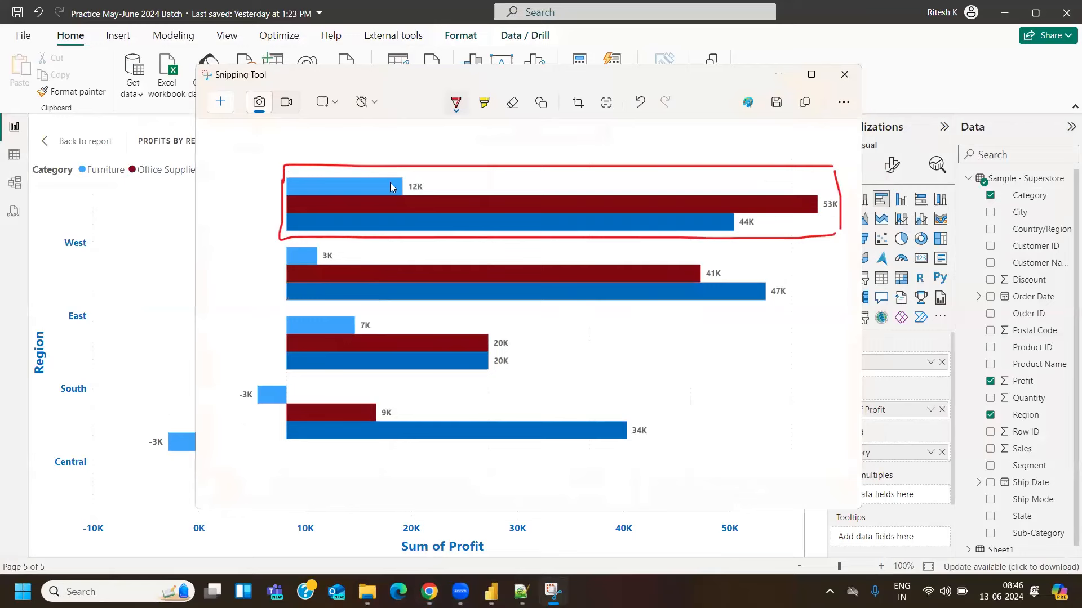
# Number the four bar groups 1 to 4 by hand on the snip, and minimize Snipping Tool
pyautogui.click(231, 171)
pyautogui.moveTo(257, 185); pyautogui.dragTo(285, 293)
pyautogui.moveTo(260, 333)
pyautogui.mouseDown()
pyautogui.moveTo(275, 348)
pyautogui.moveTo(258, 366)
pyautogui.mouseUp()
pyautogui.moveTo(222, 400)
pyautogui.mouseDown()
pyautogui.moveTo(248, 423)
pyautogui.moveTo(246, 467)
pyautogui.mouseUp()
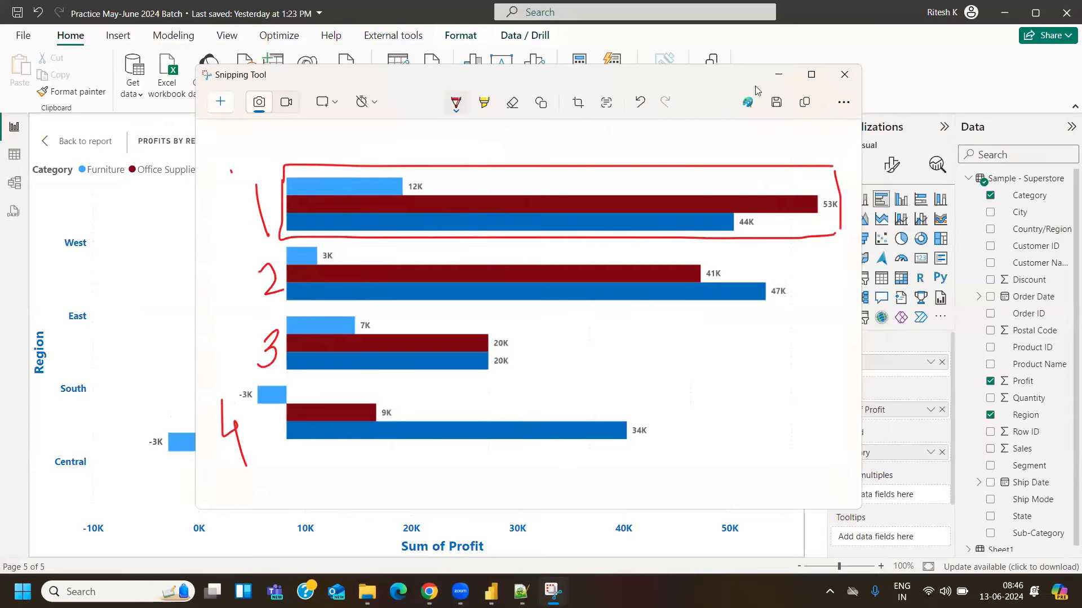
pyautogui.click(778, 79)
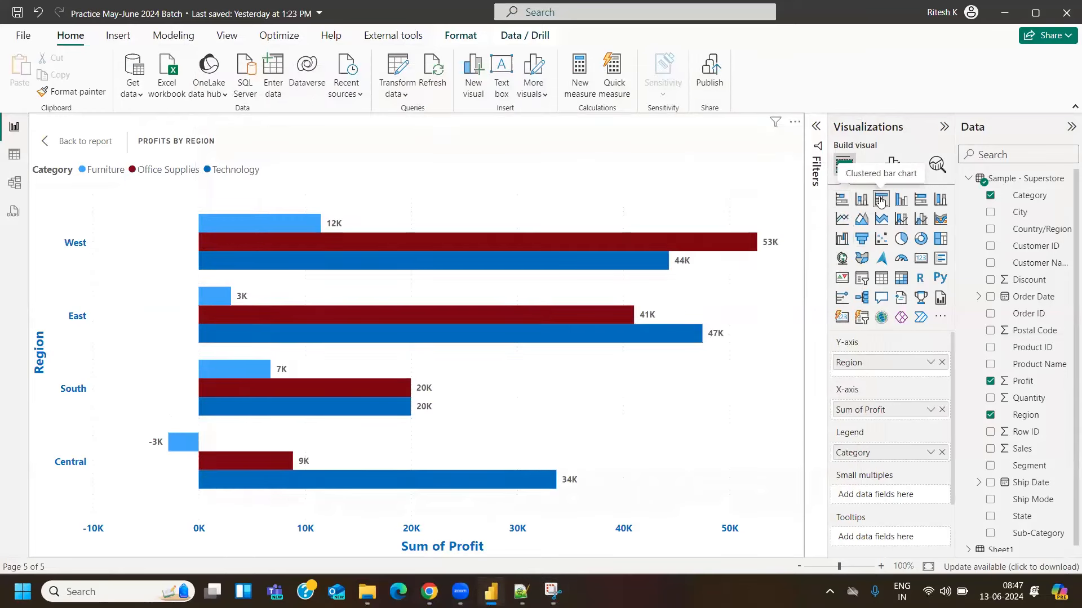
# Compare the Profits by Region copy as stacked bar and clustered bar, and change it to a clustered column chart
pyautogui.click(841, 199)
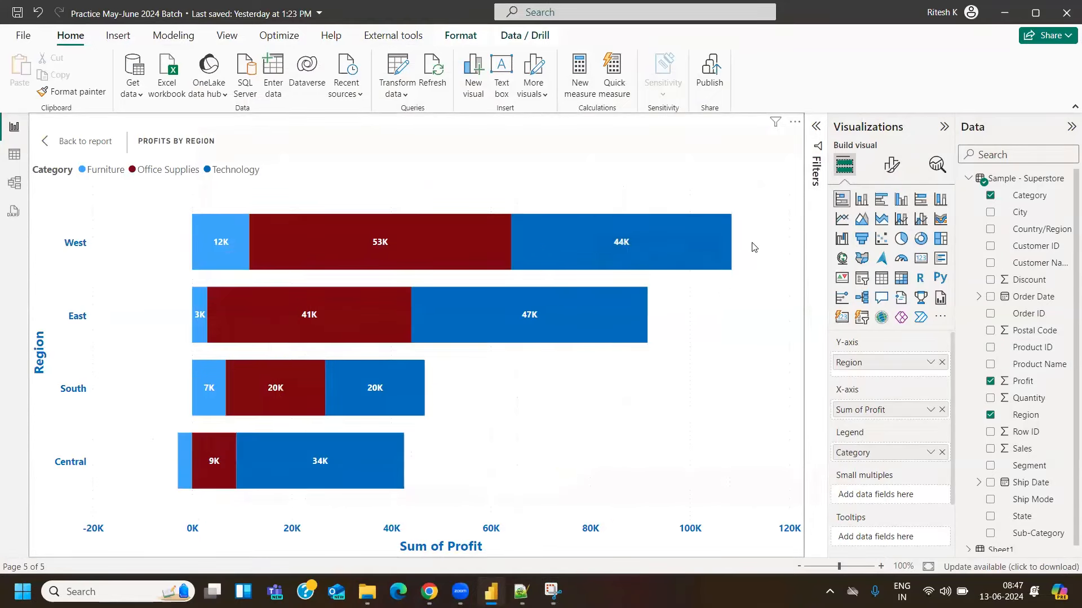
pyautogui.click(876, 201)
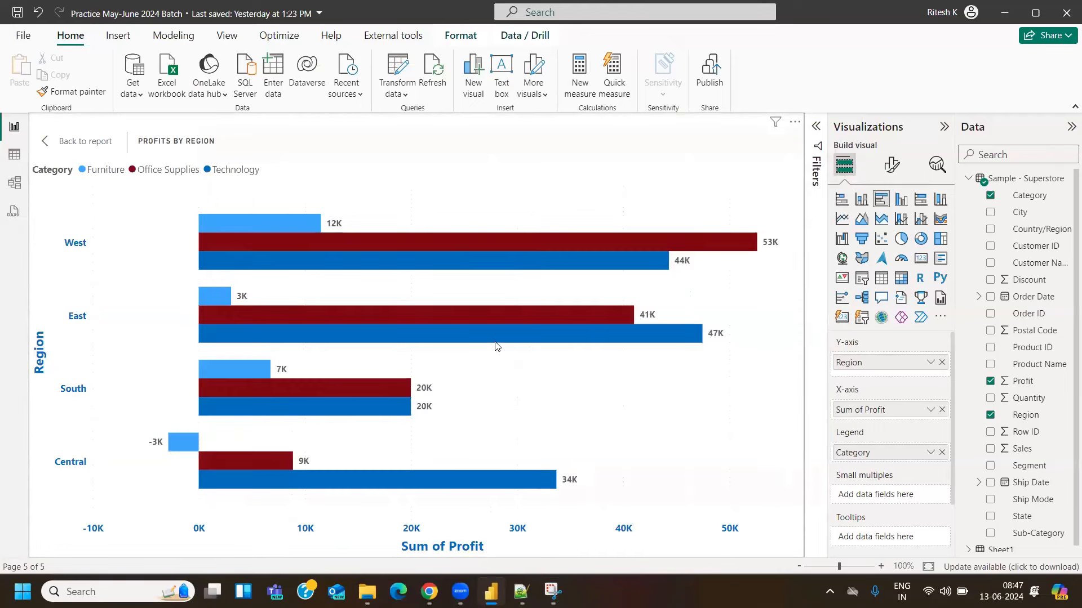
pyautogui.moveTo(498, 346)
pyautogui.click(902, 202)
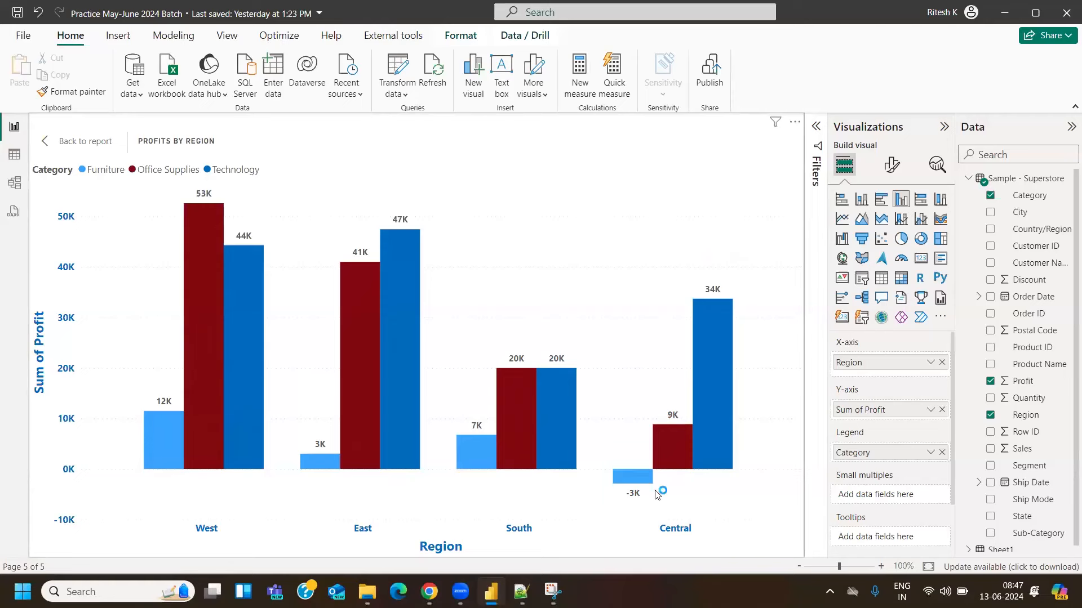
# Switch to Notepad++ and copy the Stacked Bar Chart heading together with its table of field combinations
pyautogui.hotkey('alt', 'Tab')
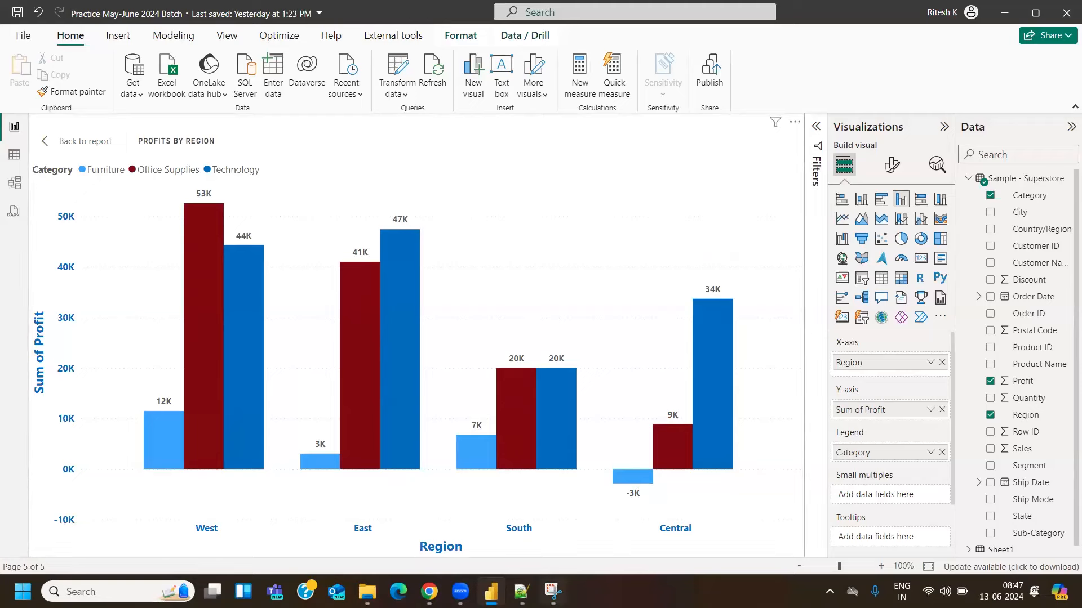
pyautogui.click(521, 592)
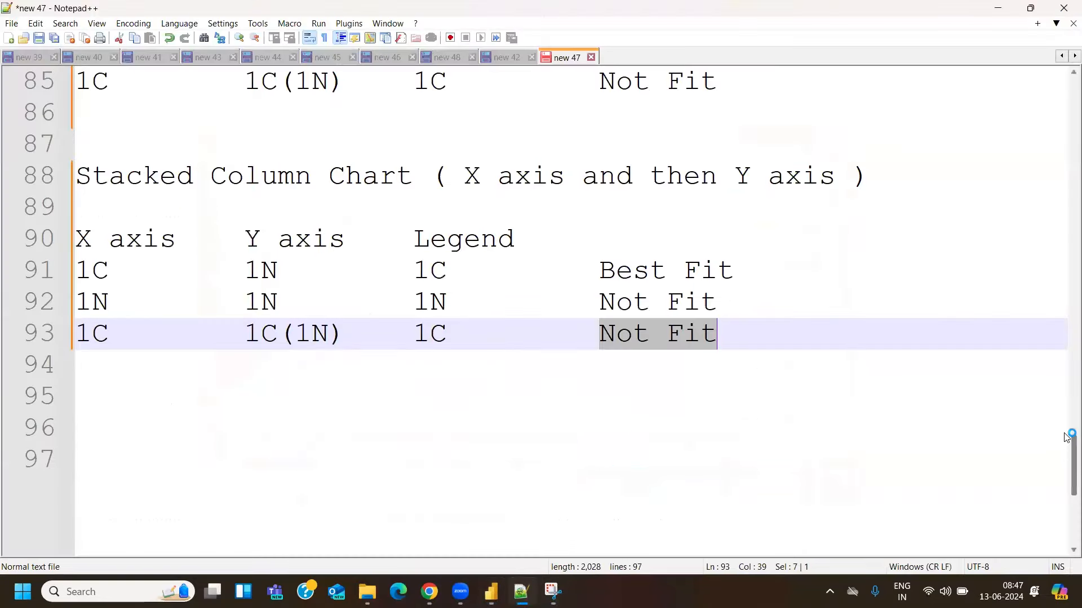
pyautogui.scroll(3, 1067, 457)
pyautogui.click(768, 369)
pyautogui.keyDown('shift'); pyautogui.click(73, 182); pyautogui.keyUp('shift')
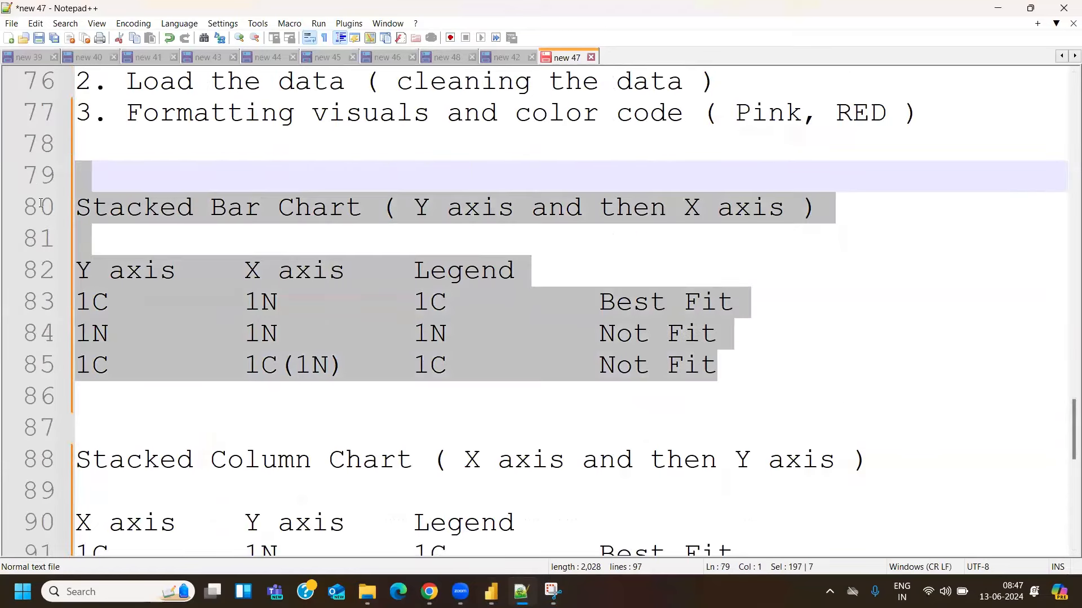
pyautogui.keyDown('shift'); pyautogui.click(56, 227); pyautogui.keyUp('shift')
pyautogui.hotkey('ctrl', 'c')
pyautogui.scroll(-5, 1067, 428)
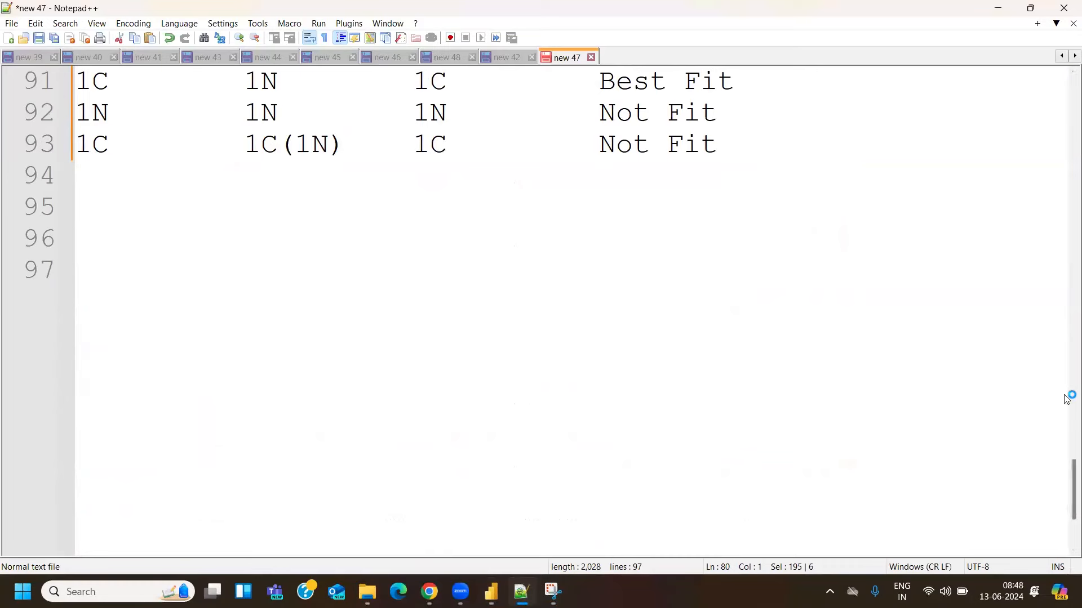
# Add blank lines below the Stacked Bar Chart table and paste the copied section above the Stacked Column Chart heading
pyautogui.scroll(3, 1067, 421)
pyautogui.scroll(2, 1067, 421)
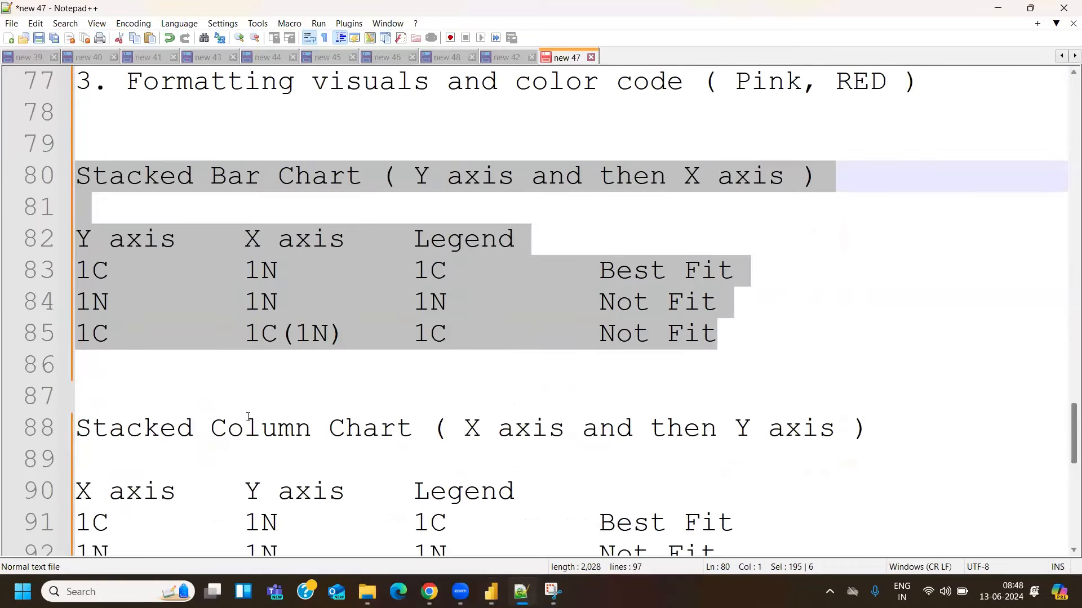
pyautogui.click(121, 365)
pyautogui.press('Return')
pyautogui.press('Return')
pyautogui.press('Return')
pyautogui.press('Up')
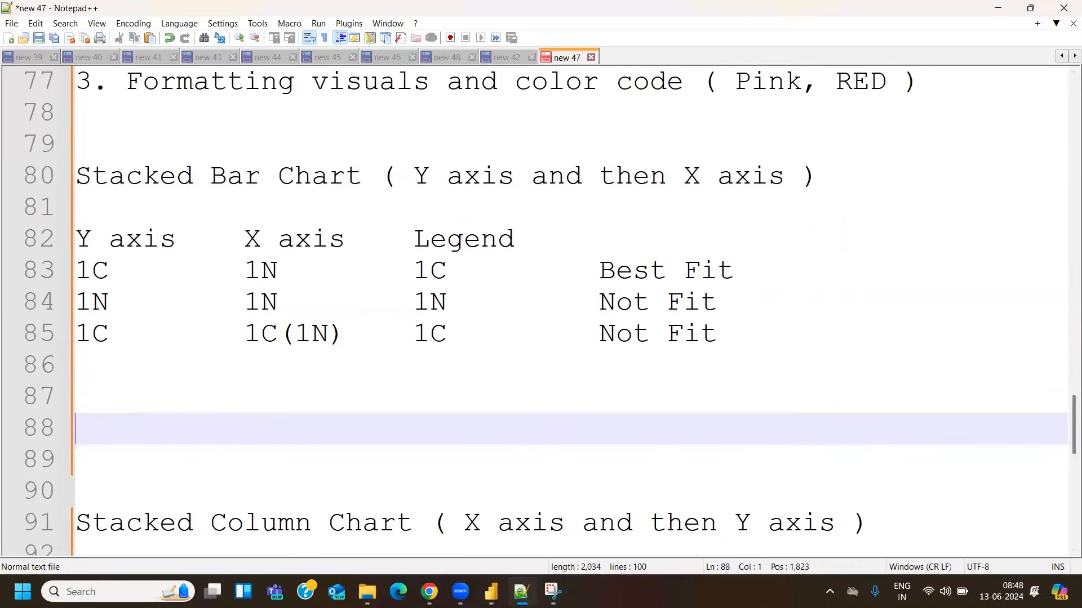
pyautogui.hotkey('ctrl', 'v')
# Change the pasted section's heading to "Clustered Bar Chart ( Y axis and then X axis )"
pyautogui.doubleClick(135, 362)
pyautogui.write('Clustered')
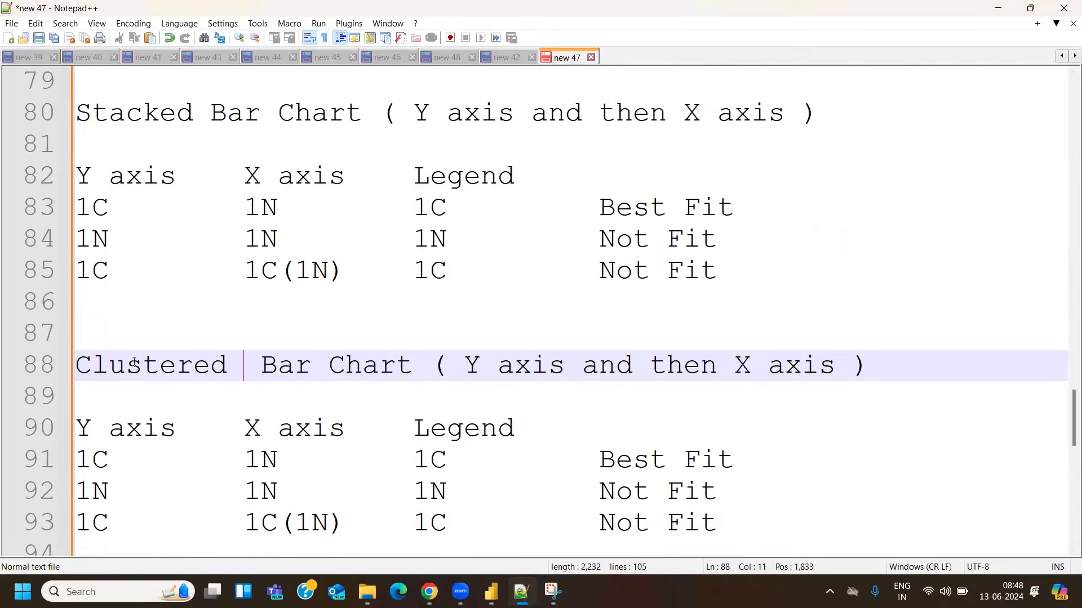
pyautogui.press('BackSpace')
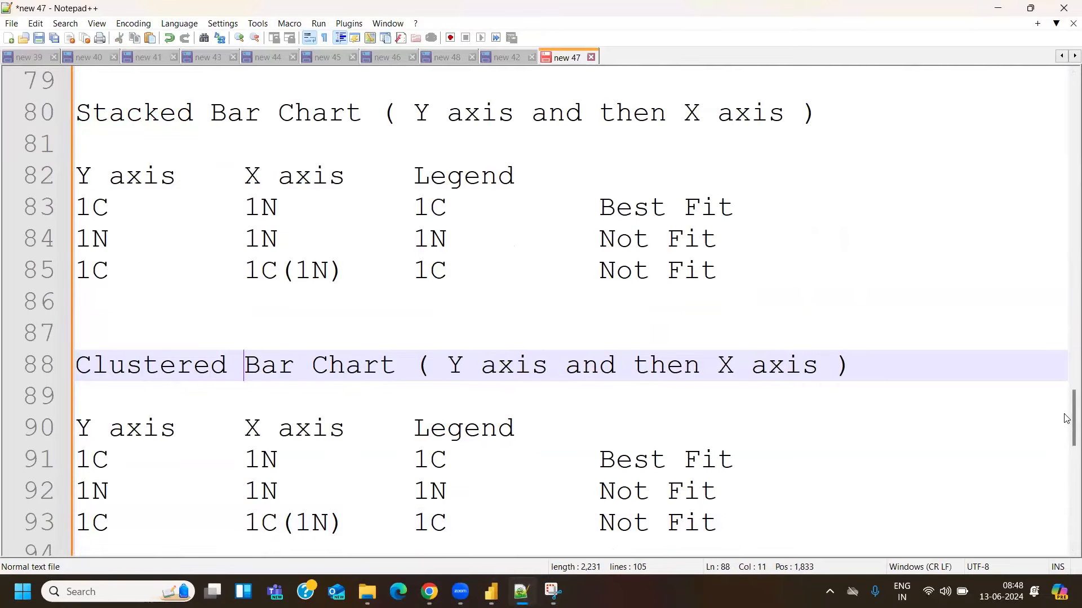
# Review the Clustered Bar Chart table, switch back to Power BI, and leave focus mode for the report page
pyautogui.scroll(-1, 1067, 420)
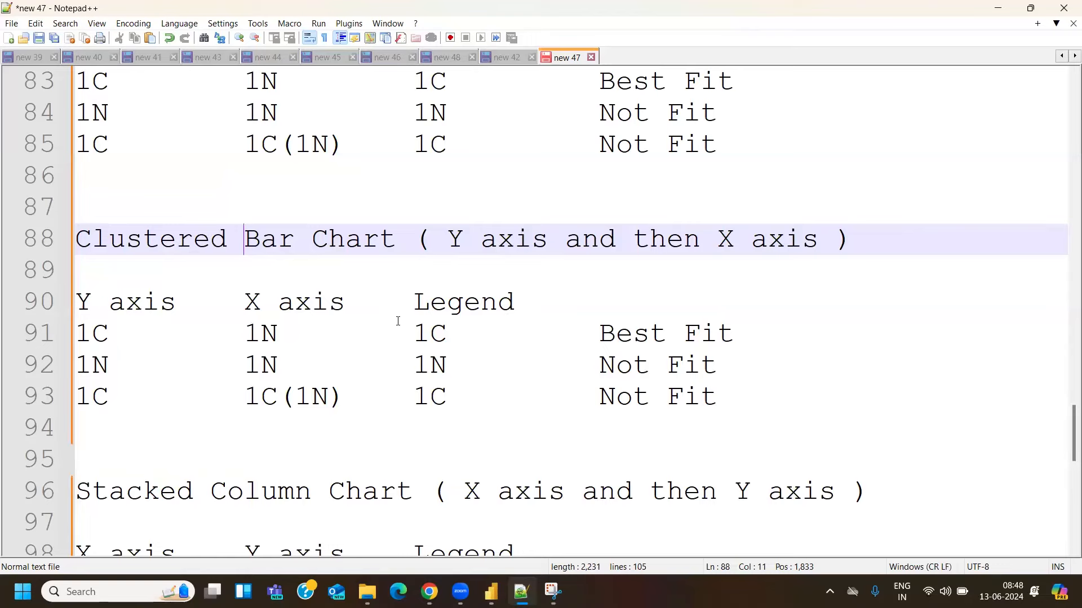
pyautogui.click(491, 591)
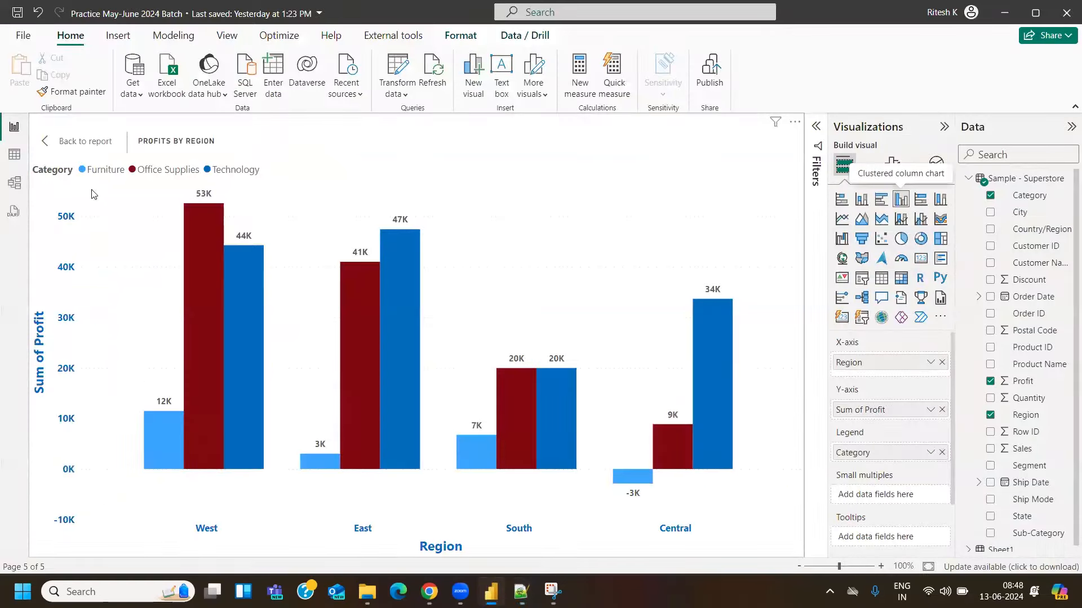
pyautogui.click(69, 143)
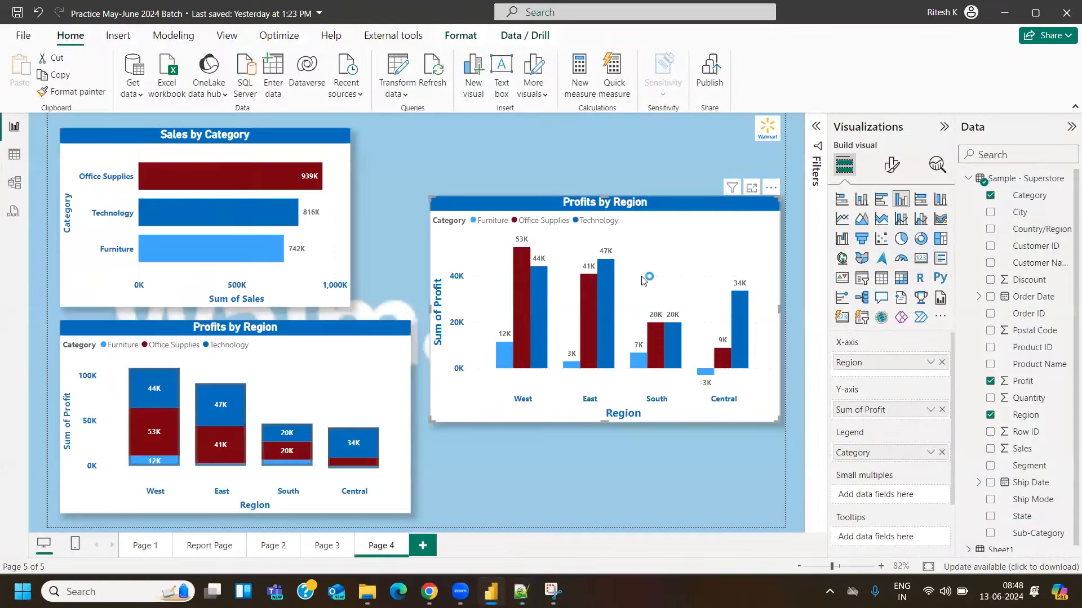
# Turn off the column borders on the stacked Profits by Region chart and return to its field settings
pyautogui.click(269, 332)
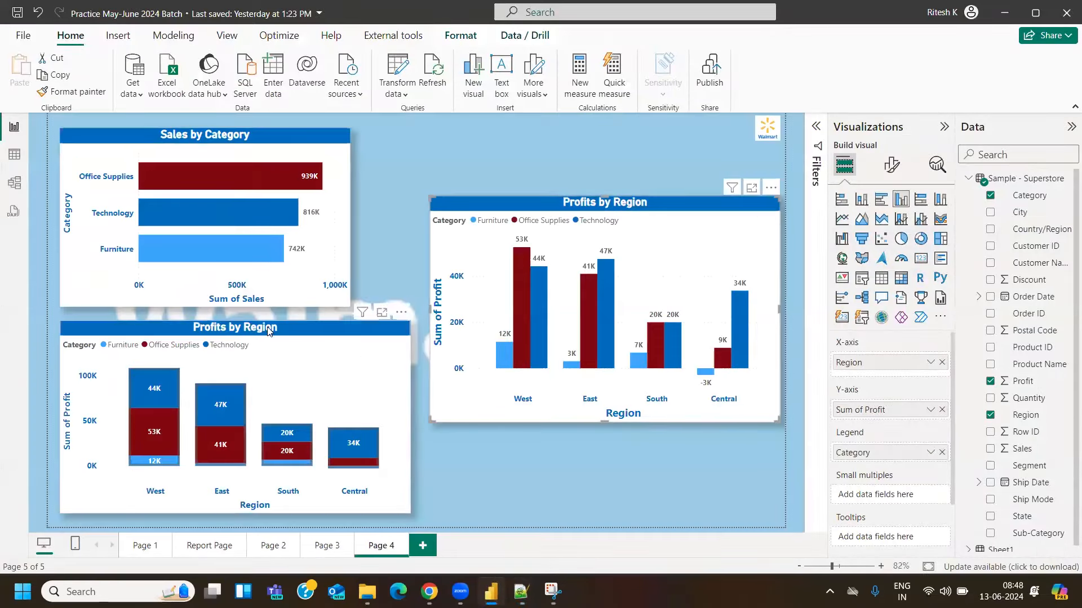
pyautogui.click(892, 165)
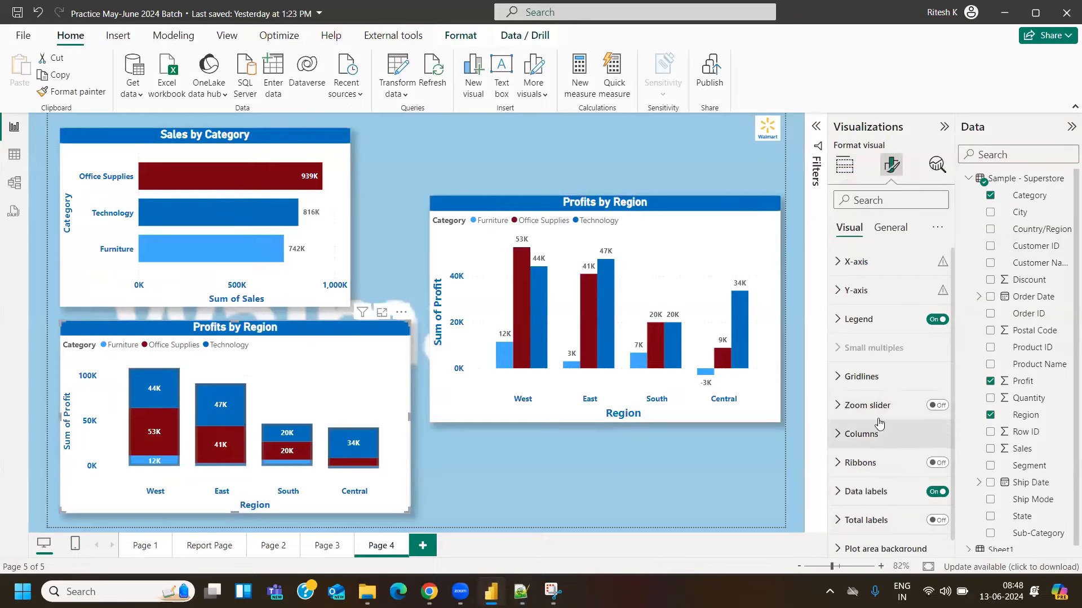
pyautogui.click(912, 433)
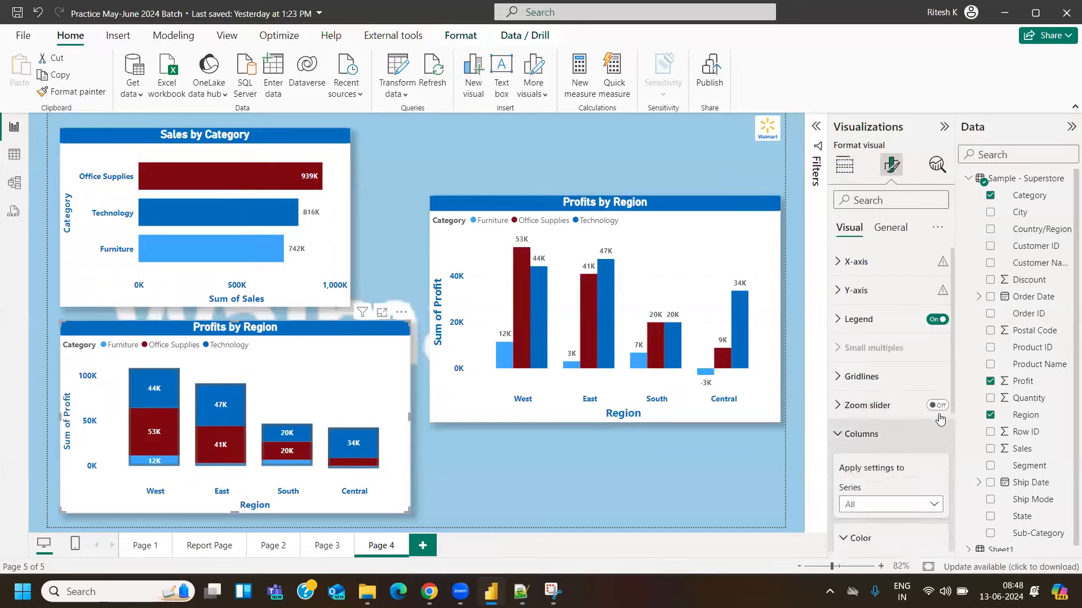
pyautogui.scroll(-2, 904, 507)
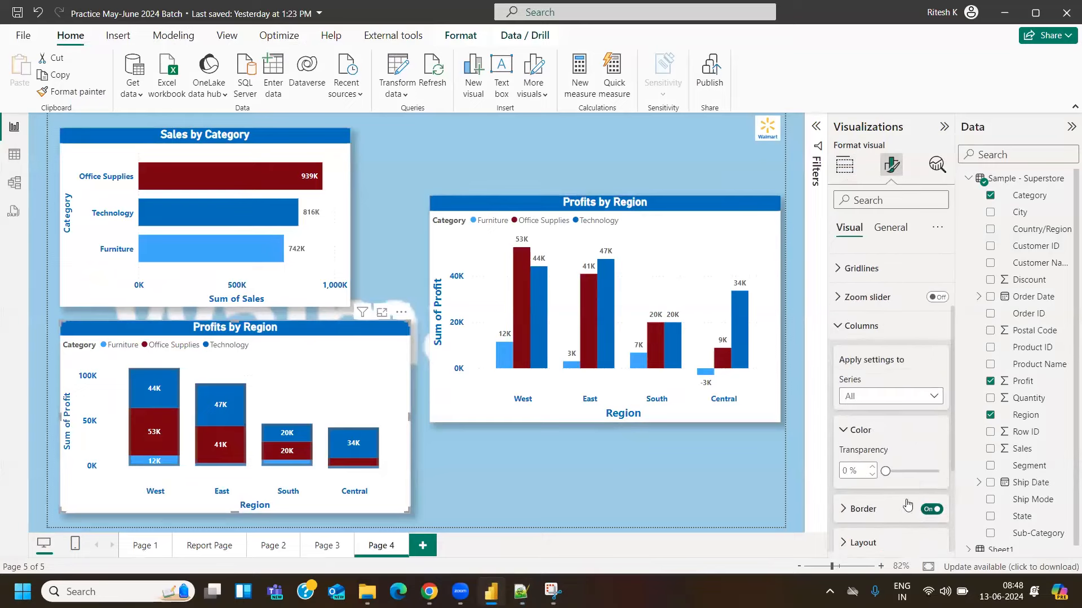
pyautogui.click(856, 325)
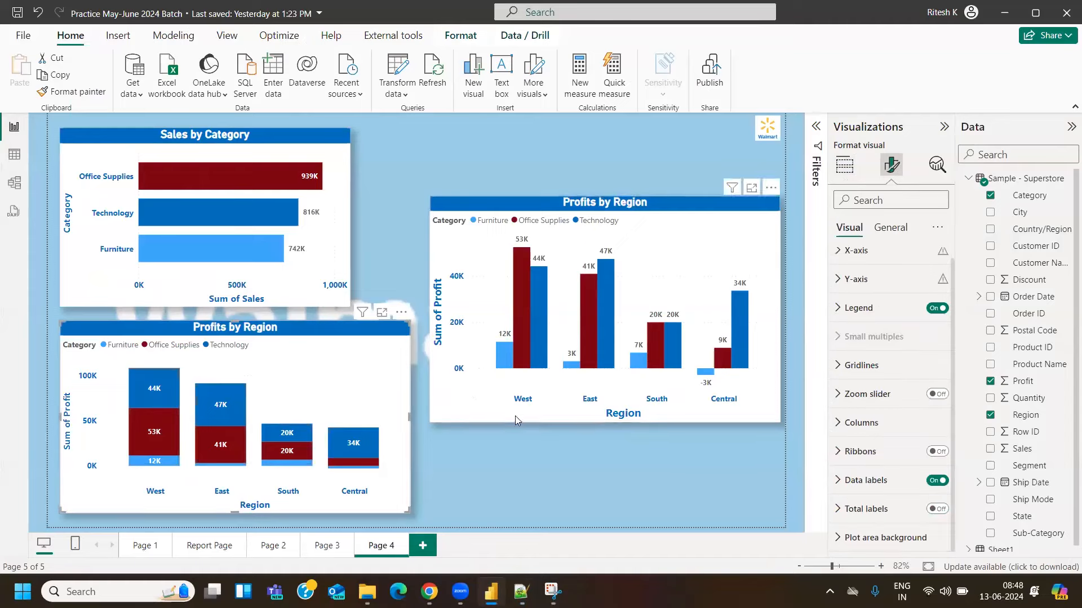
pyautogui.click(845, 165)
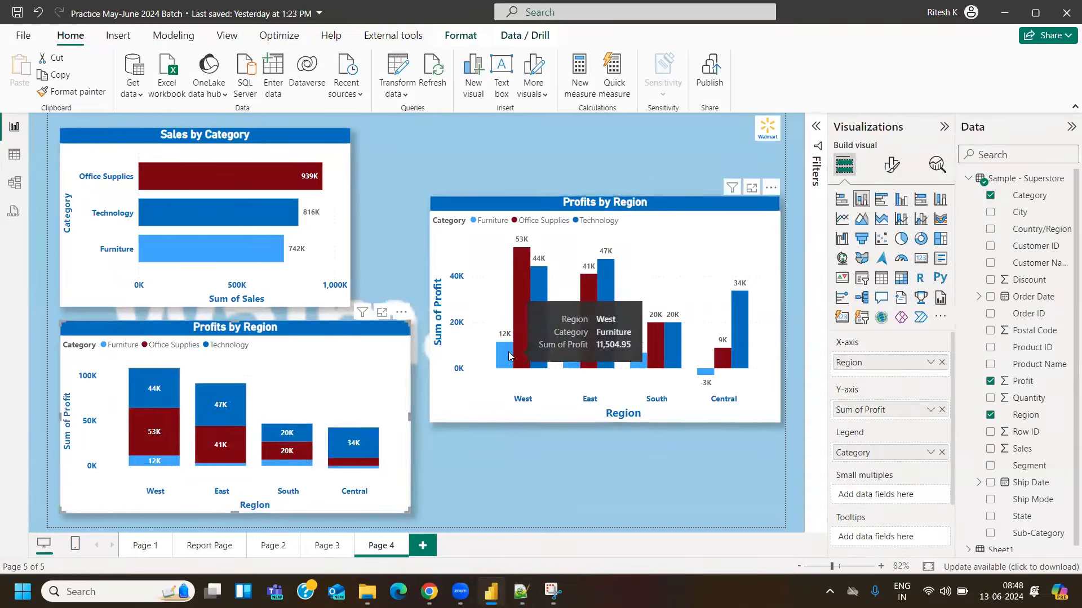
# Set the Y-axis value display units of the stacked Profits by Region chart to None
pyautogui.moveTo(142, 463)
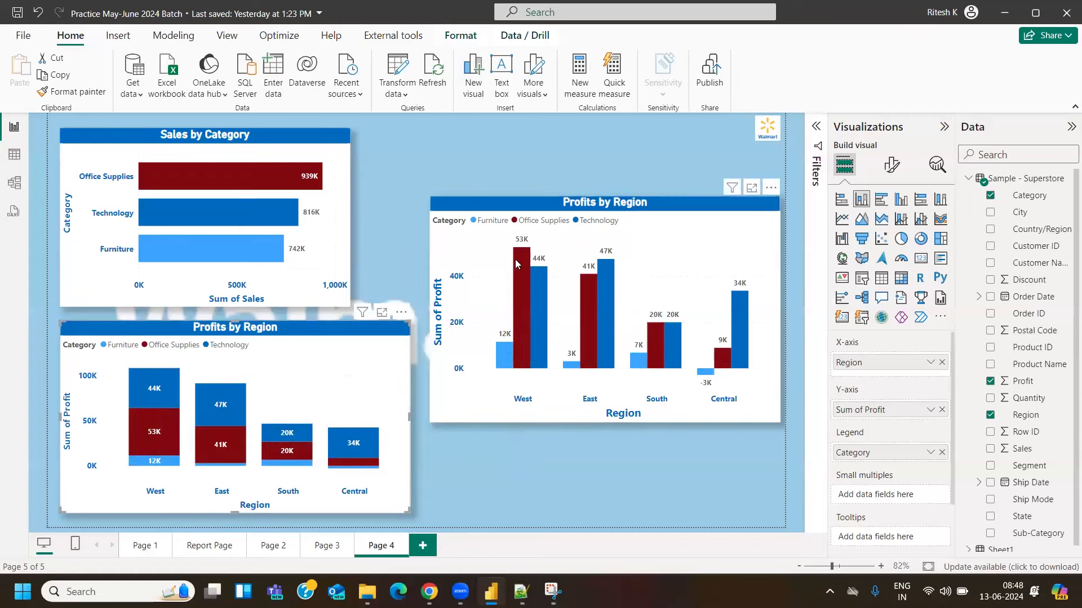
pyautogui.moveTo(517, 263)
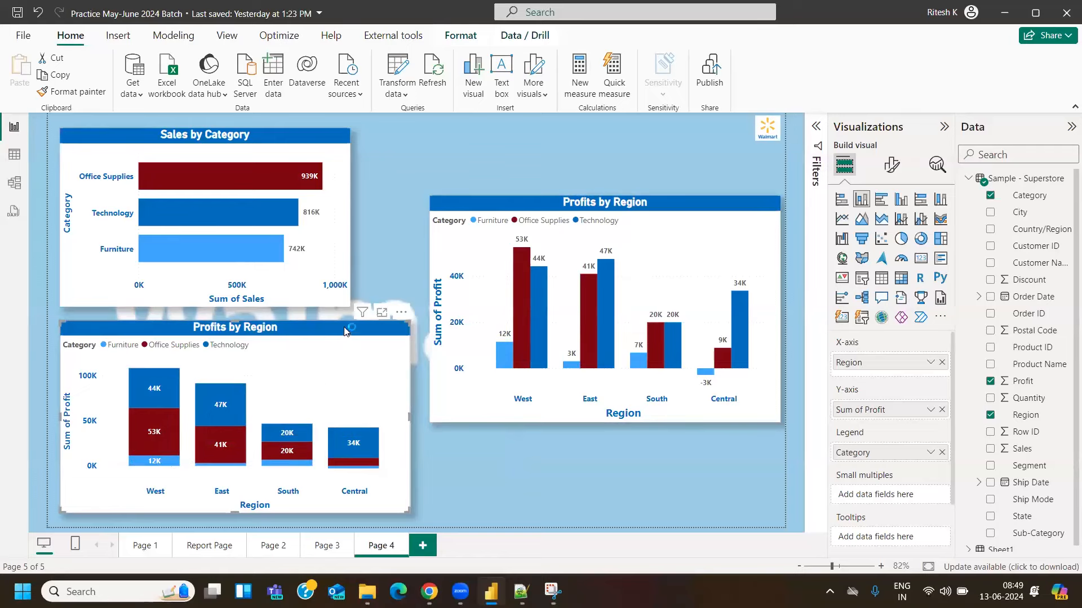
pyautogui.click(891, 166)
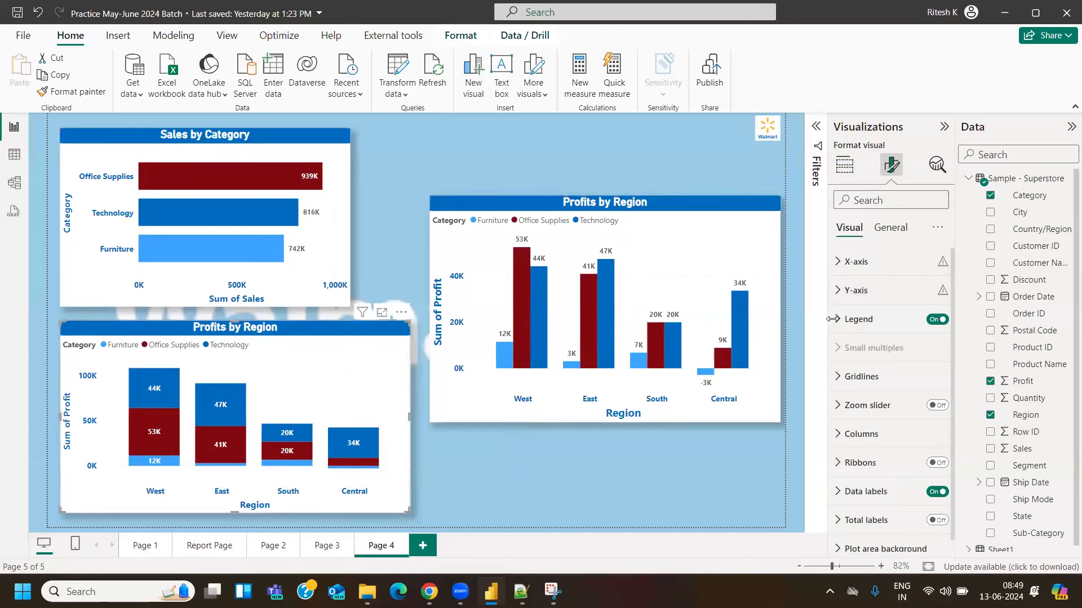
pyautogui.click(875, 297)
pyautogui.click(866, 472)
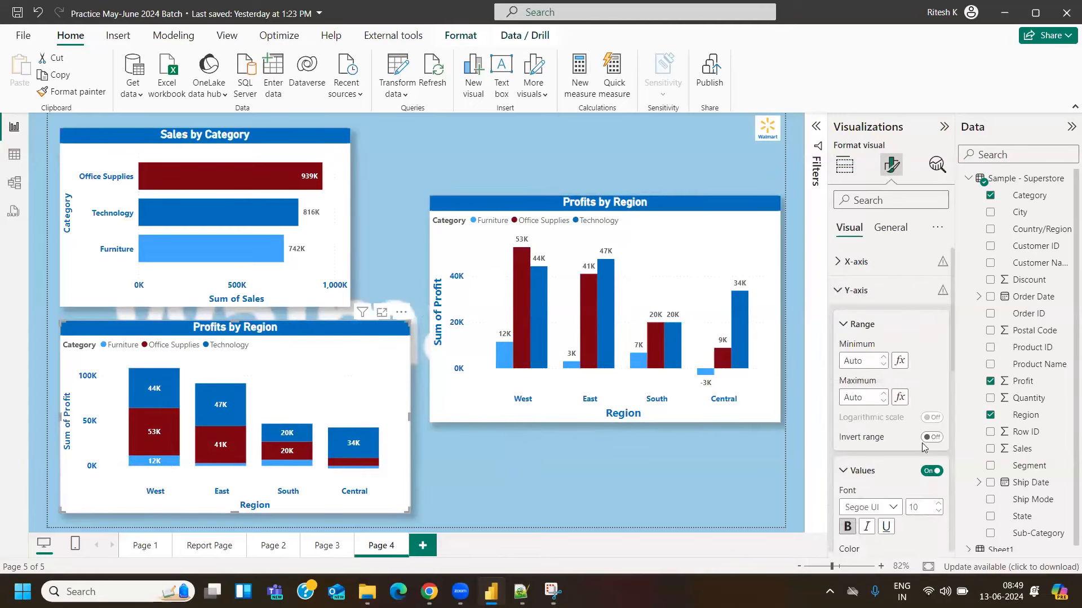
pyautogui.scroll(-3, 954, 360)
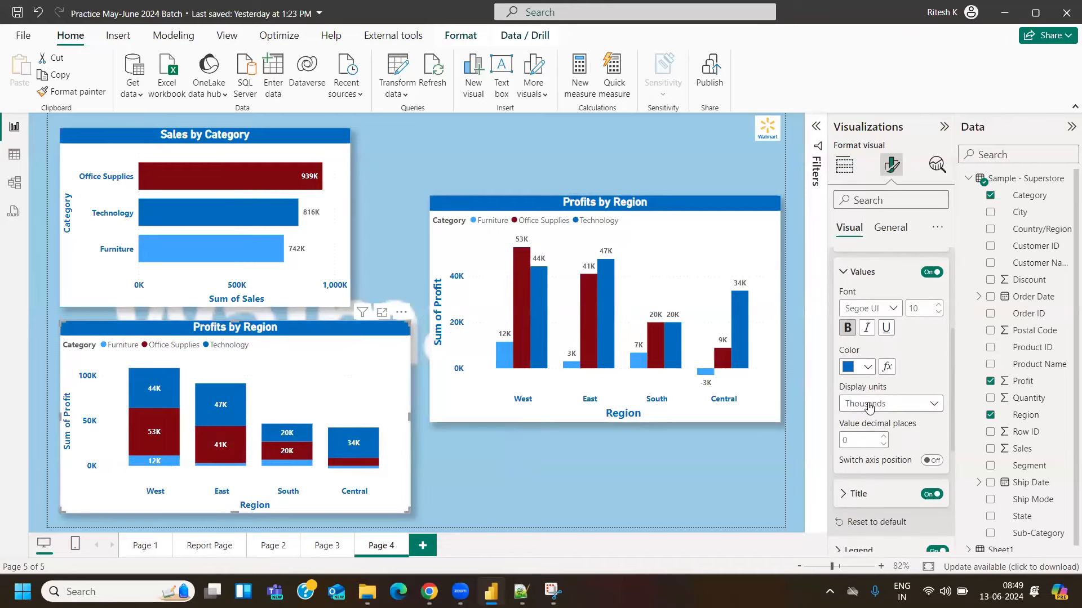
pyautogui.click(888, 403)
pyautogui.click(855, 438)
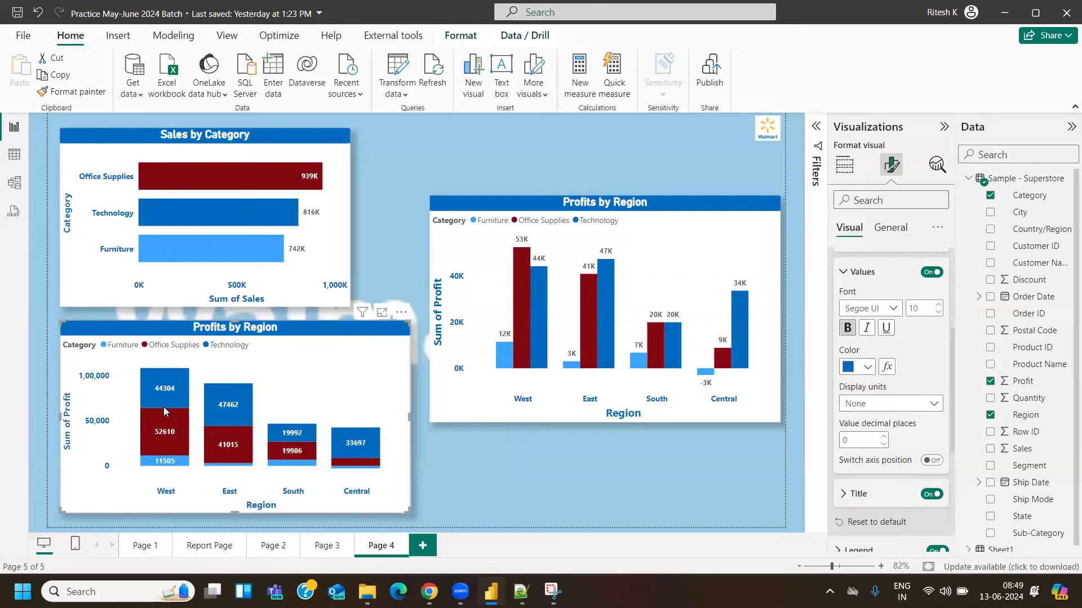
# Set the Y-axis value display units of the clustered Profits by Region chart to None and collapse its Y-axis settings
pyautogui.click(726, 266)
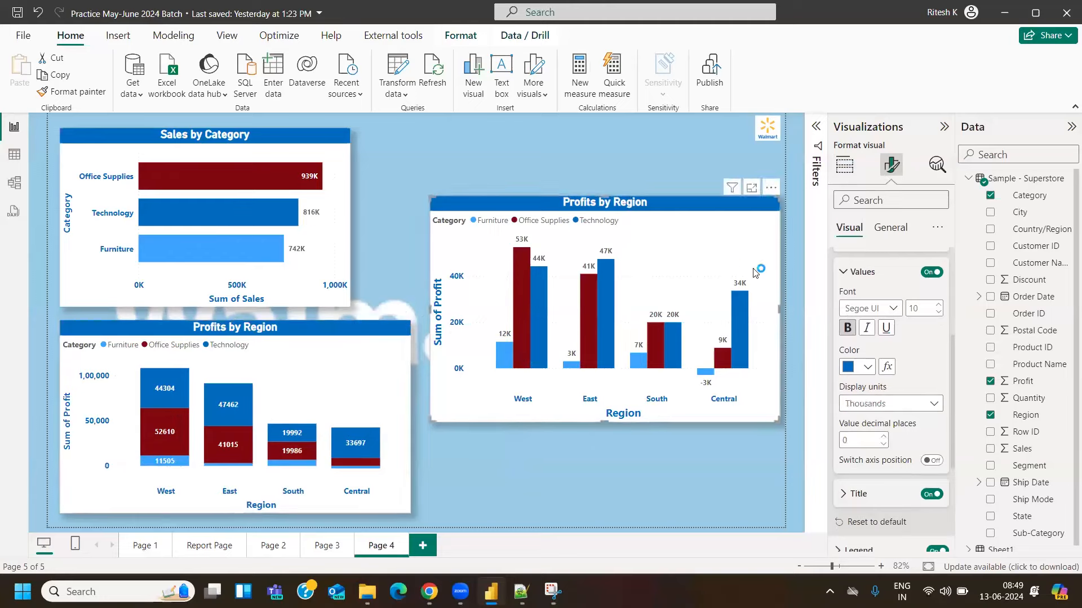
pyautogui.click(917, 406)
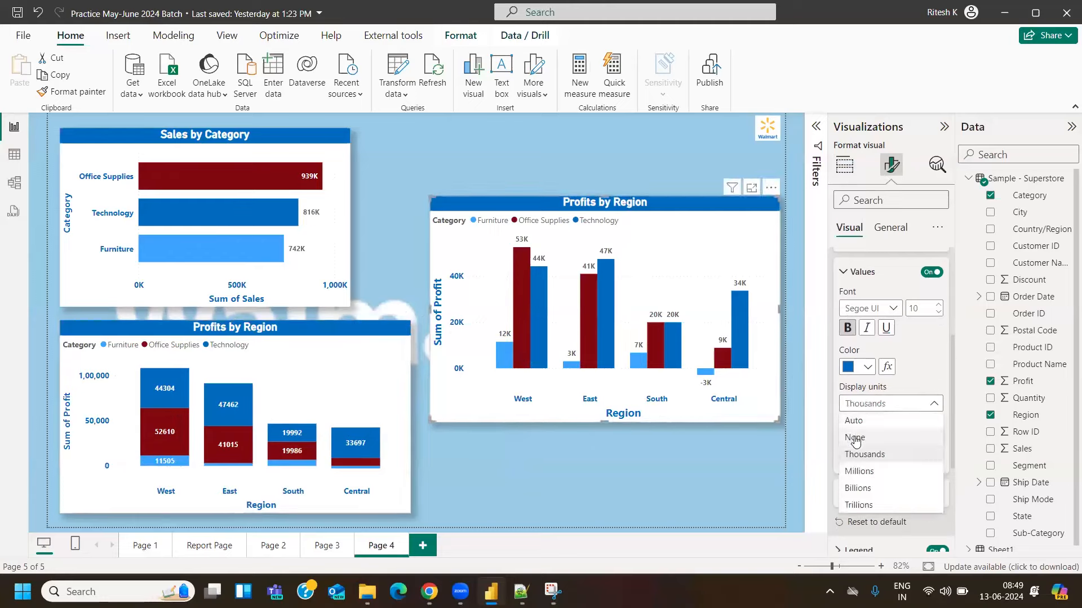
pyautogui.click(855, 438)
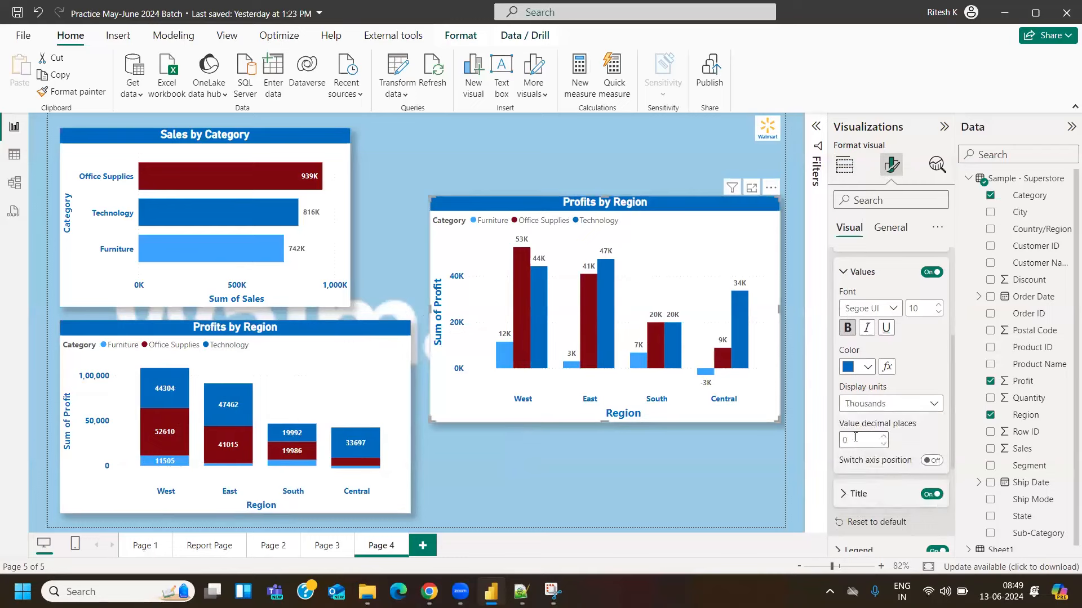
pyautogui.click(861, 272)
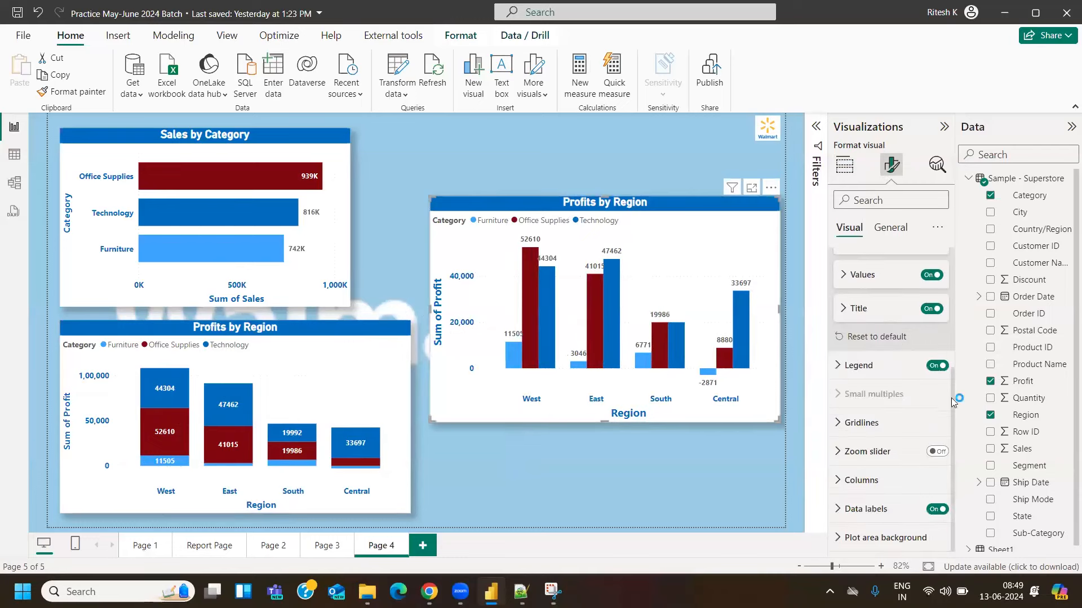
pyautogui.scroll(3, 947, 372)
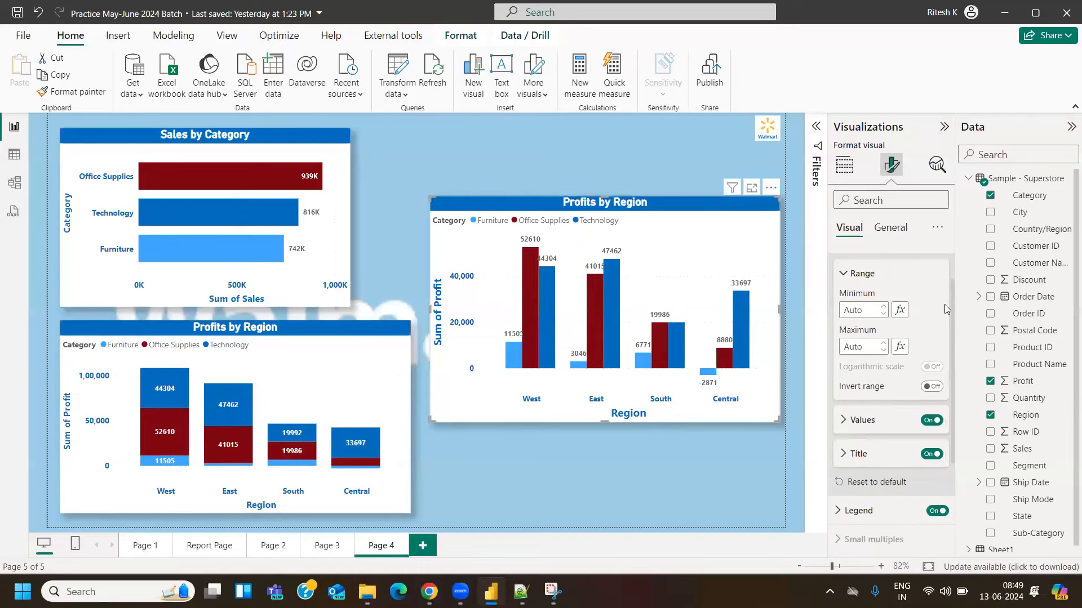
pyautogui.scroll(2, 935, 293)
pyautogui.click(873, 290)
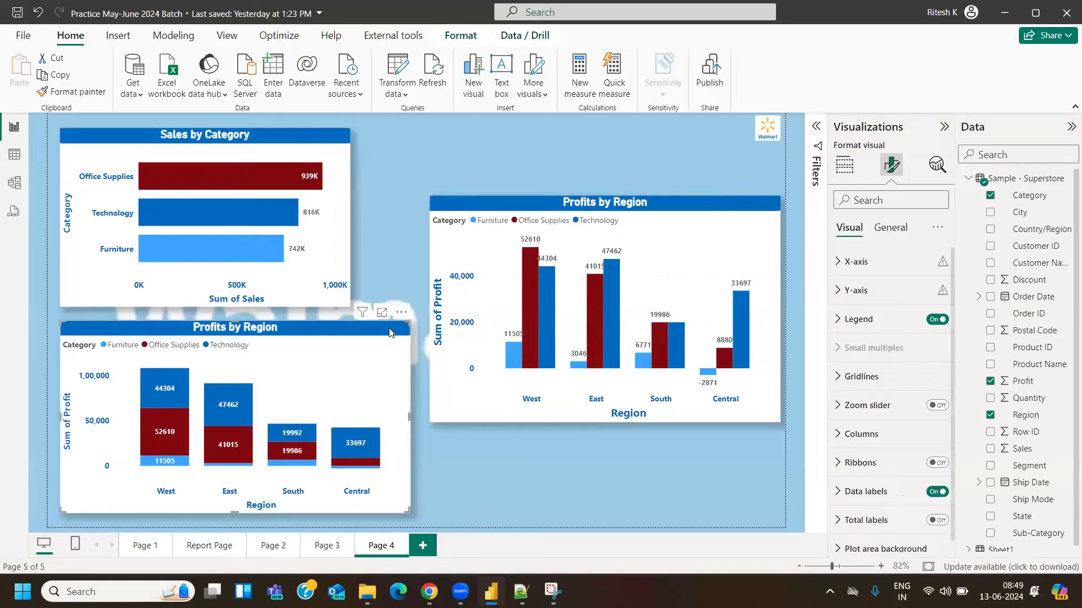
# Make the stacked Profits by Region chart slightly smaller and align the resized clustered chart beside it at the same height
pyautogui.moveTo(405, 324); pyautogui.dragTo(383, 329)
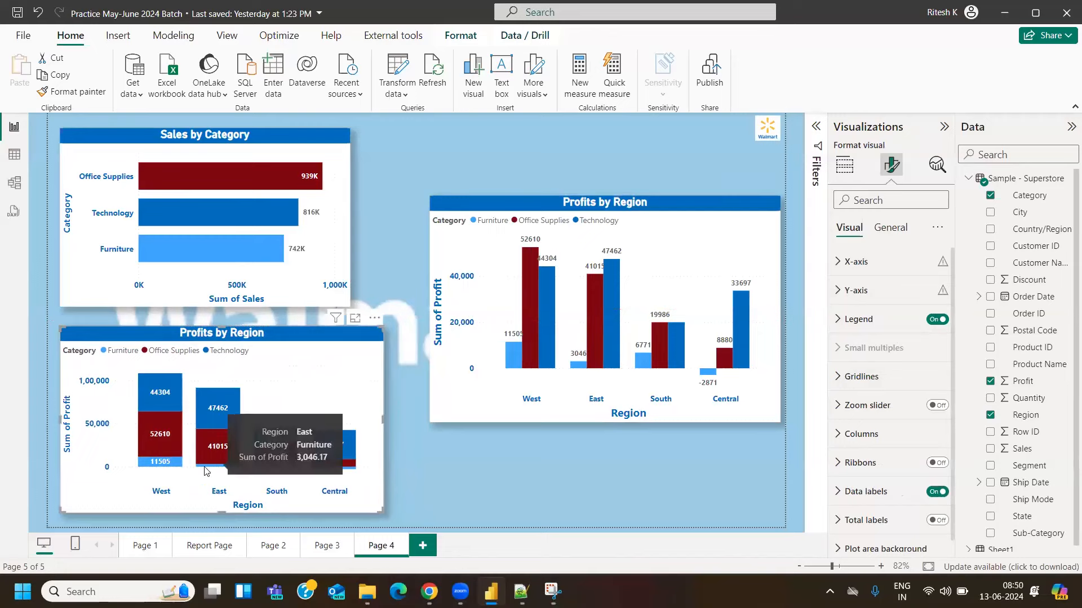
pyautogui.moveTo(208, 468)
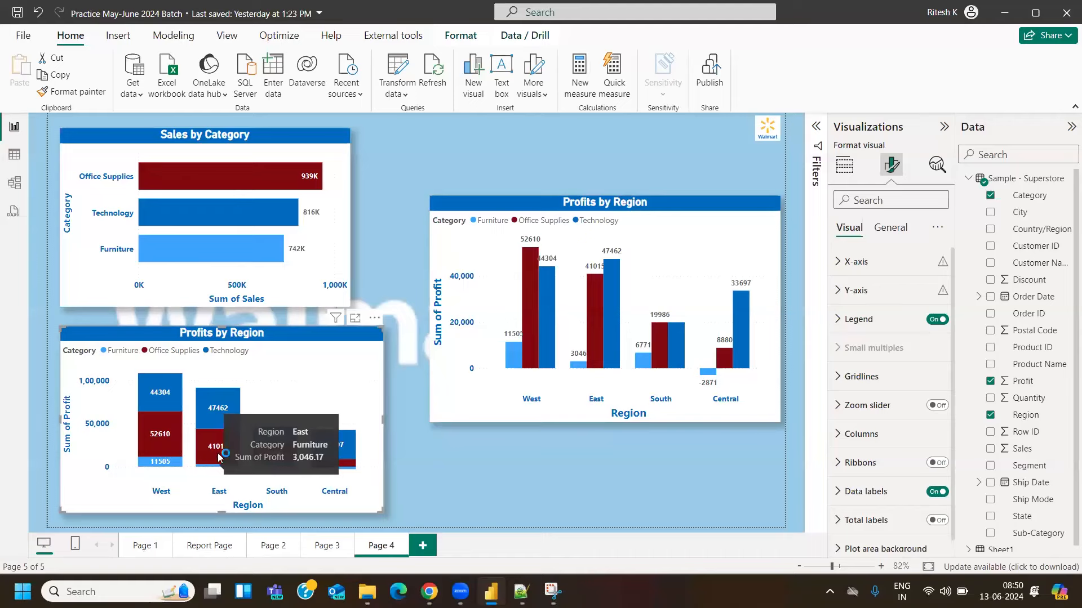
pyautogui.click(427, 196)
pyautogui.moveTo(427, 196); pyautogui.dragTo(457, 332)
pyautogui.moveTo(565, 482); pyautogui.dragTo(554, 515)
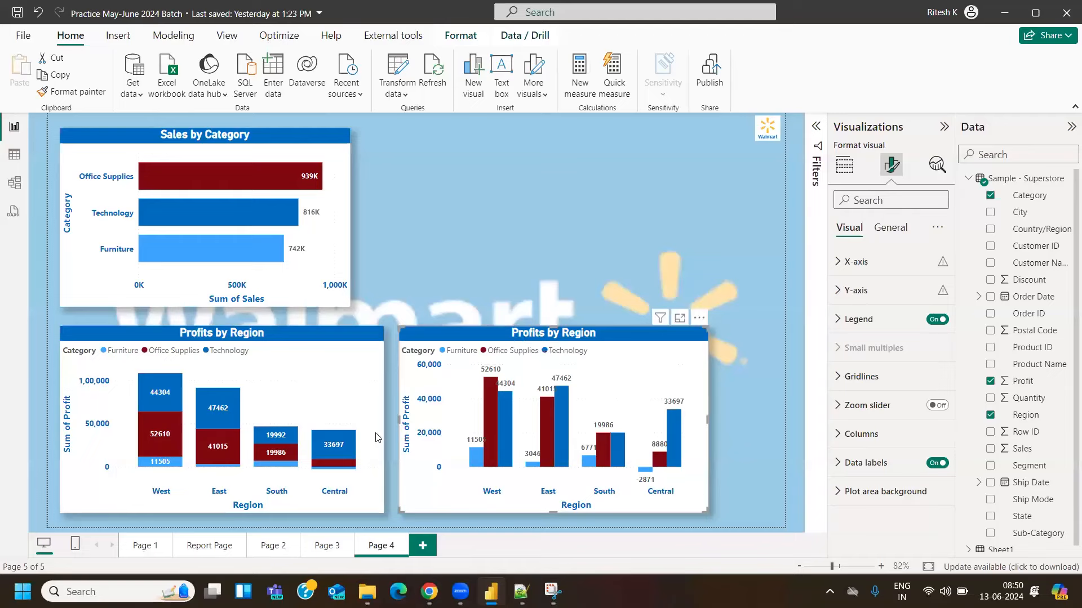
# Shrink the clustered Profits by Region chart and place it in the lower-right corner of the report page
pyautogui.click(346, 338)
pyautogui.click(523, 444)
pyautogui.moveTo(399, 327); pyautogui.dragTo(438, 378)
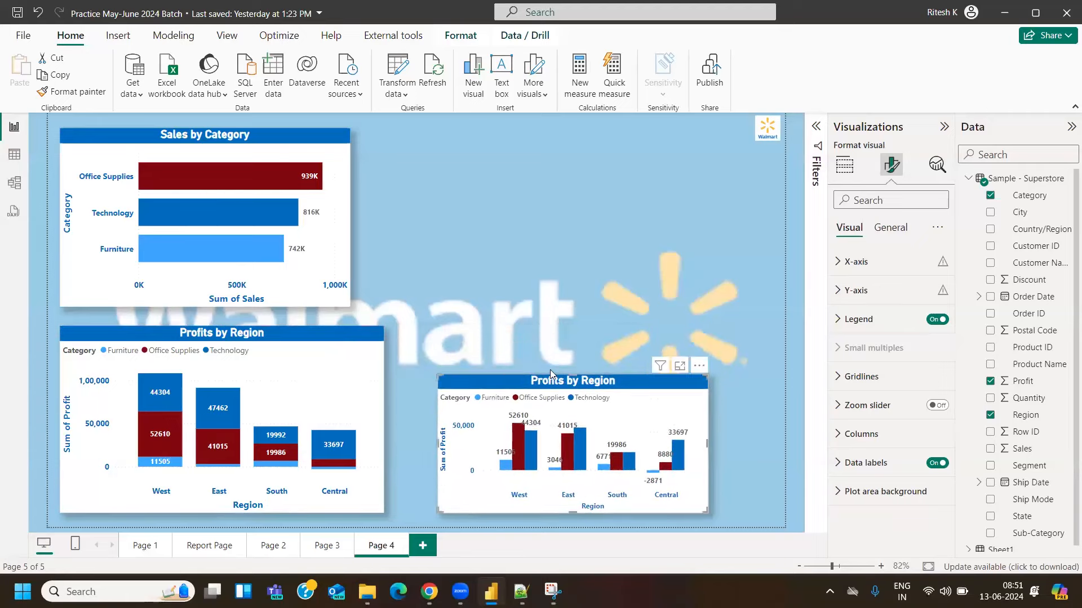
pyautogui.moveTo(550, 370); pyautogui.dragTo(620, 370)
# Try a smaller and then a larger size for the stacked Profits by Region chart
pyautogui.click(349, 348)
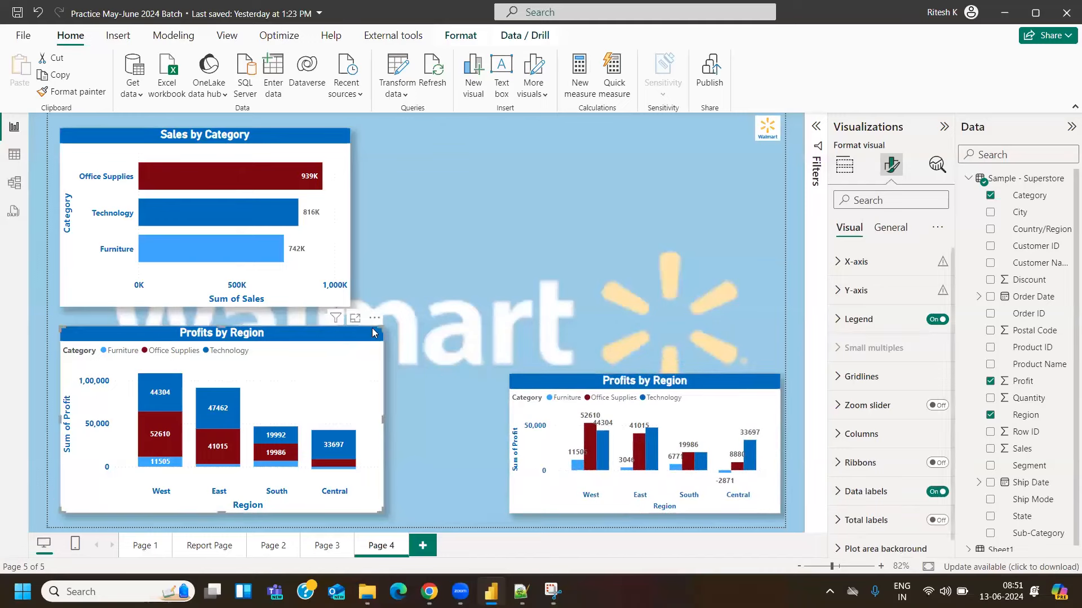
pyautogui.moveTo(382, 328); pyautogui.dragTo(350, 375)
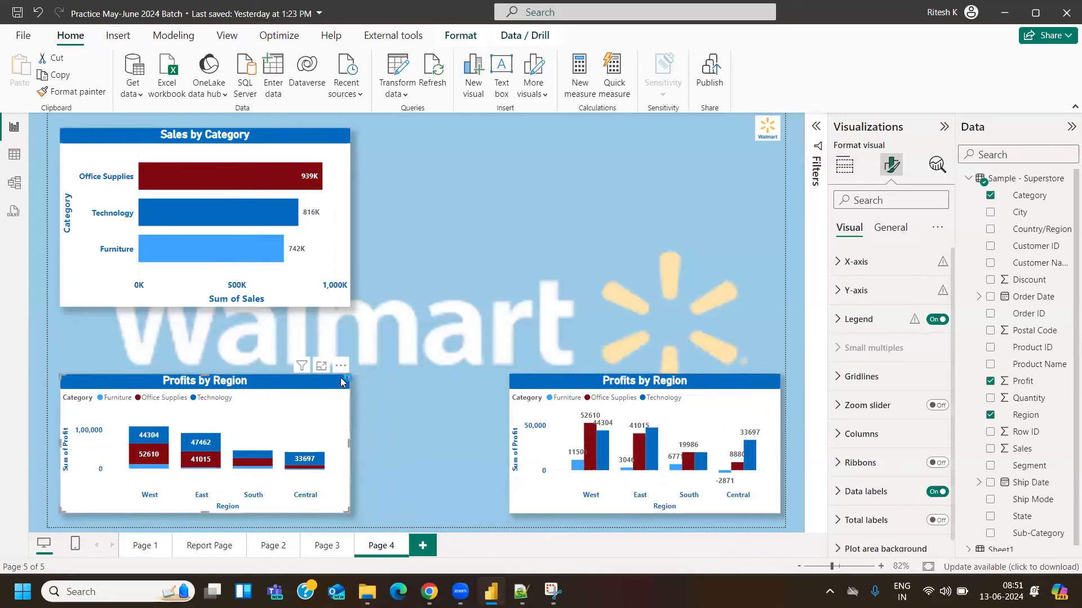
pyautogui.moveTo(350, 375); pyautogui.dragTo(407, 334)
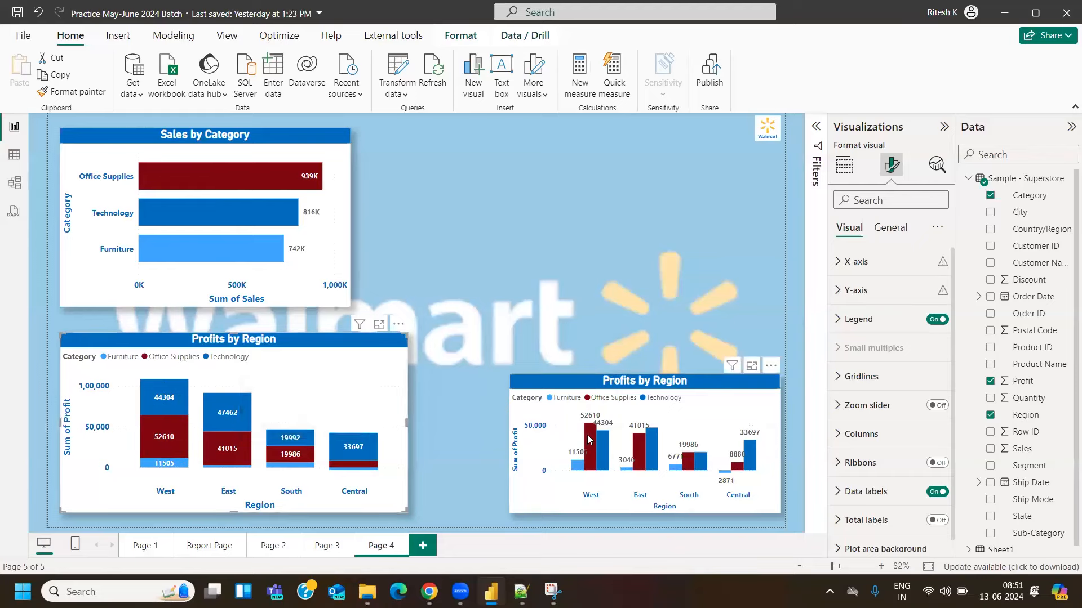
# Shrink the clustered Profits by Region chart further while keeping it in the page's lower-right corner
pyautogui.moveTo(588, 435)
pyautogui.click(508, 374)
pyautogui.moveTo(508, 374); pyautogui.dragTo(536, 401)
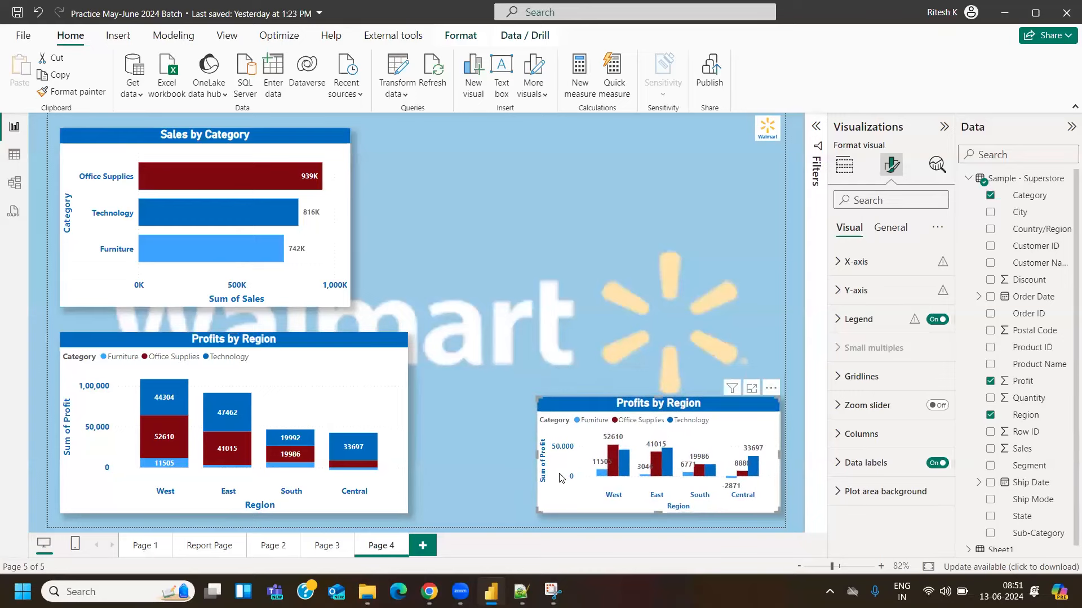
# Reduce the size of the stacked Profits by Region chart and remove Category from its legend
pyautogui.click(844, 165)
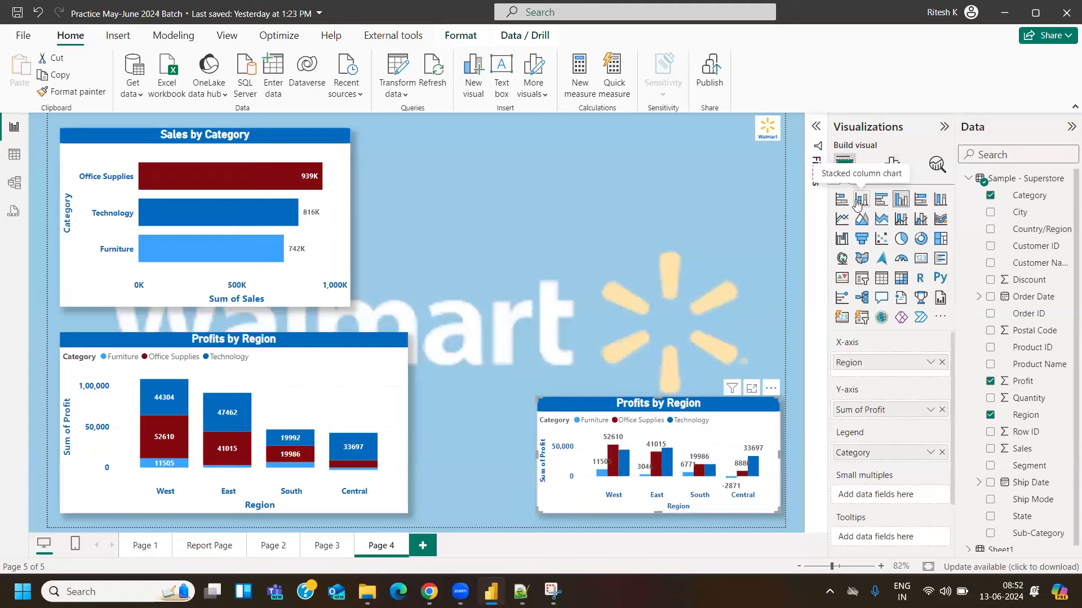
pyautogui.click(365, 342)
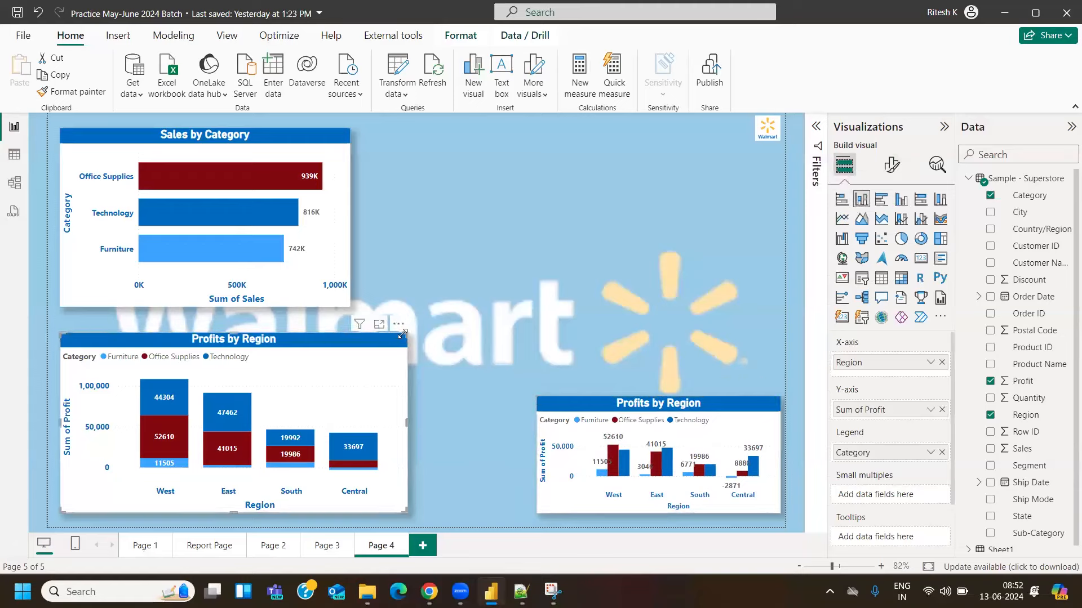
pyautogui.moveTo(367, 356); pyautogui.dragTo(375, 378)
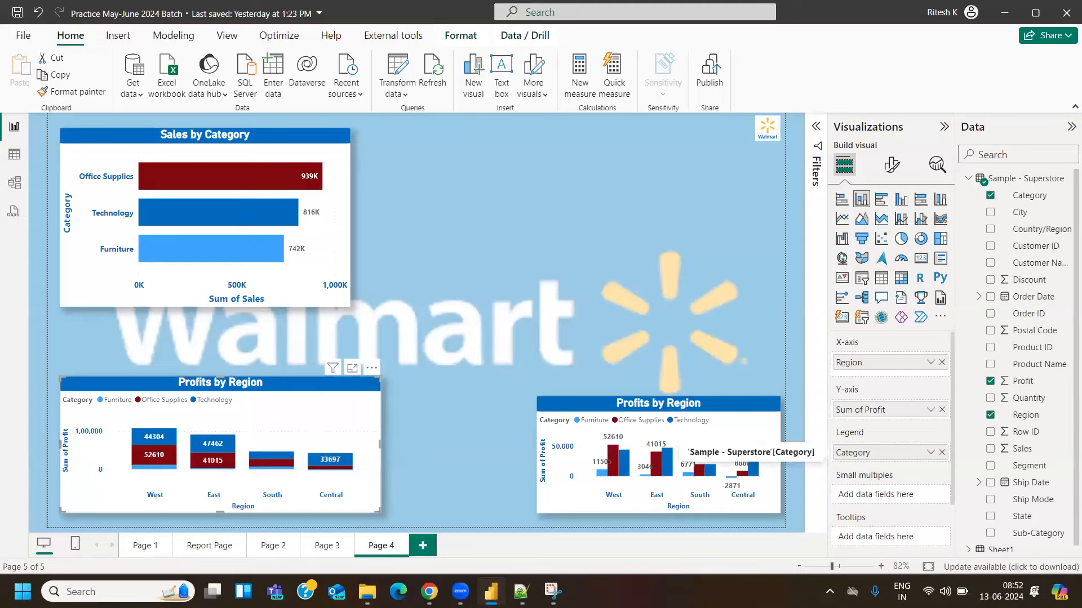
pyautogui.click(941, 452)
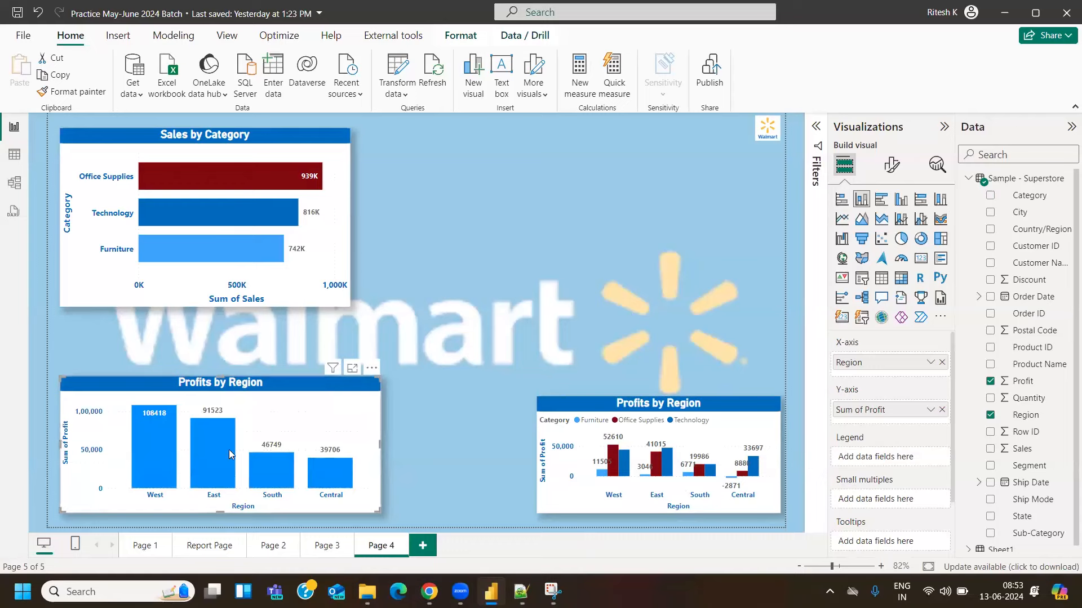
# Make the stacked Profits by Region column chart shorter and wider, and add Segment as its legend
pyautogui.moveTo(324, 473)
pyautogui.moveTo(335, 383); pyautogui.dragTo(430, 388)
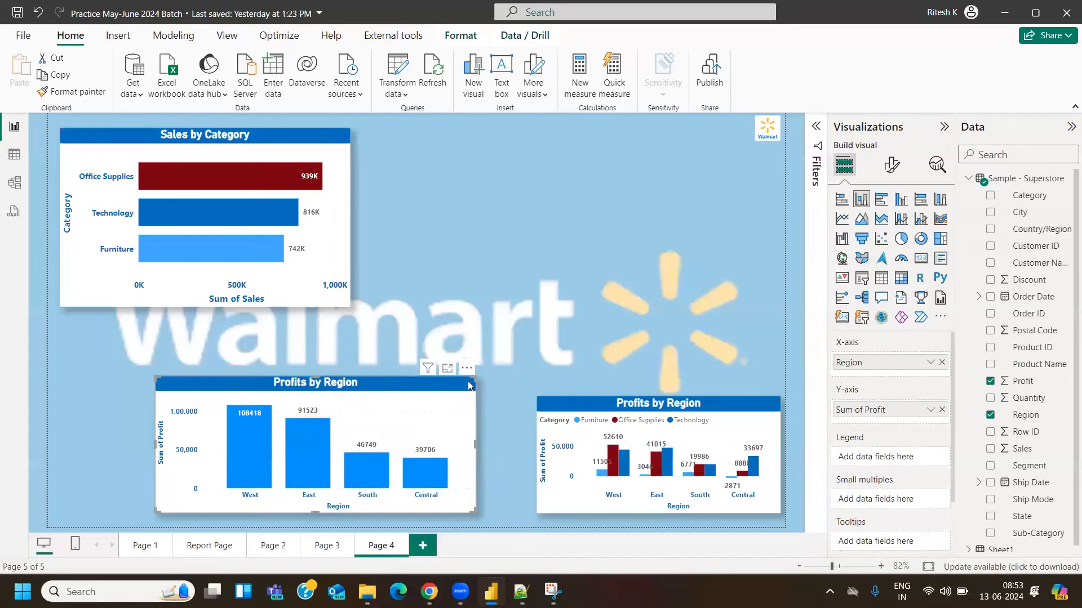
pyautogui.moveTo(476, 376); pyautogui.dragTo(453, 399)
pyautogui.moveTo(453, 455); pyautogui.dragTo(501, 452)
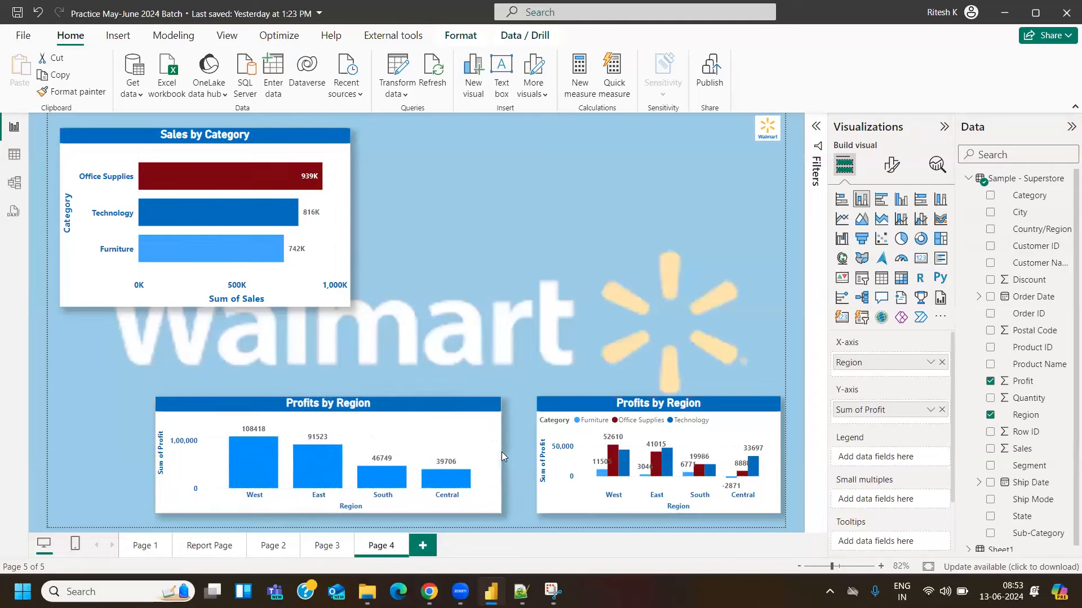
pyautogui.moveTo(456, 399); pyautogui.dragTo(391, 399)
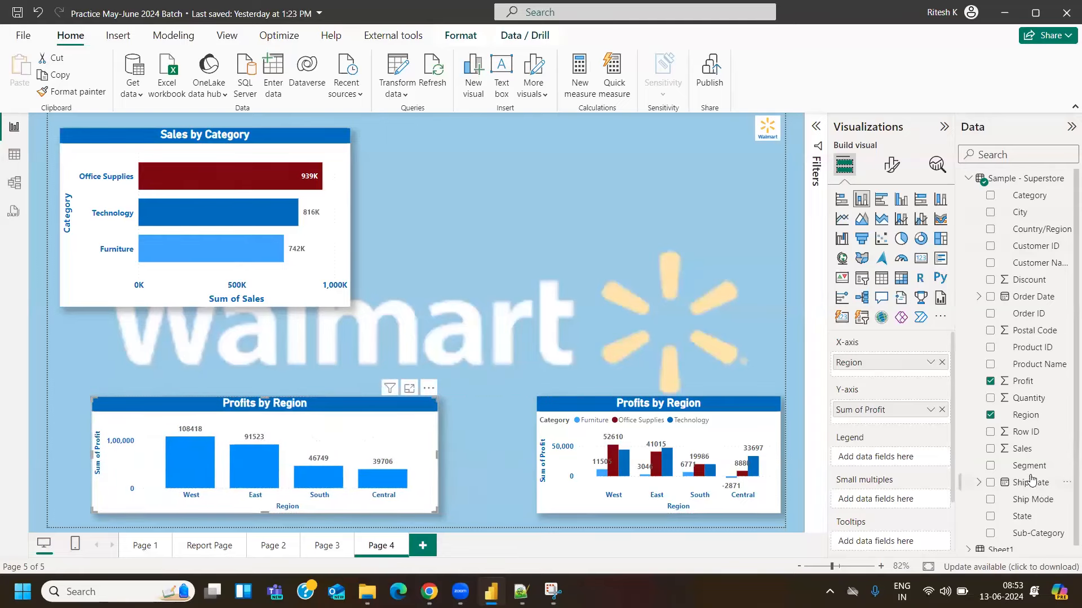
pyautogui.moveTo(1034, 471); pyautogui.dragTo(888, 456)
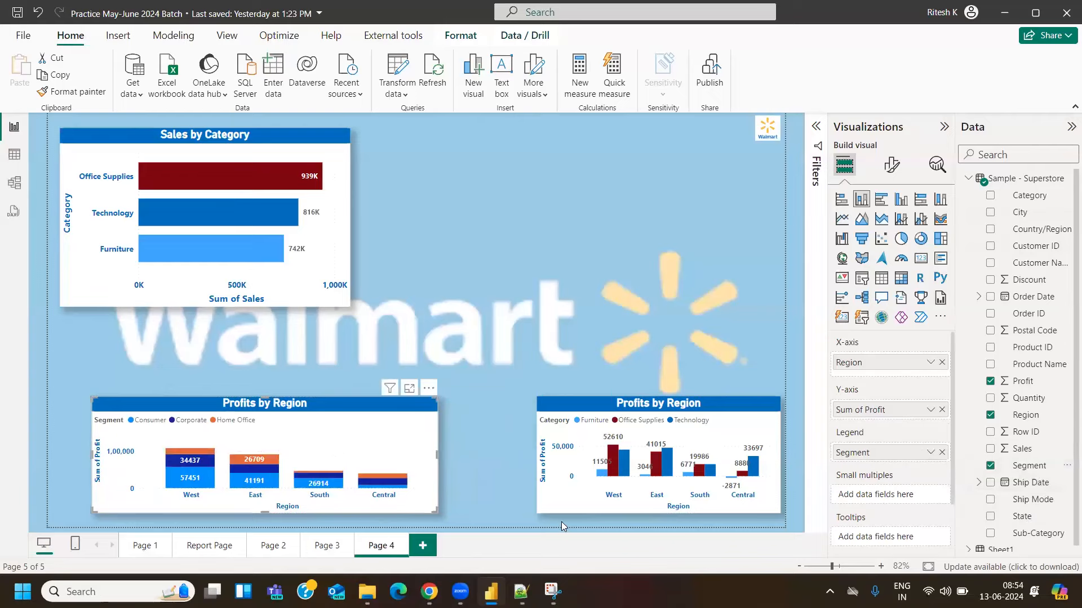
# Narrow the segment-stacked Profits by Region chart and move the clustered Profits by Region chart closer to it
pyautogui.moveTo(436, 455); pyautogui.dragTo(379, 457)
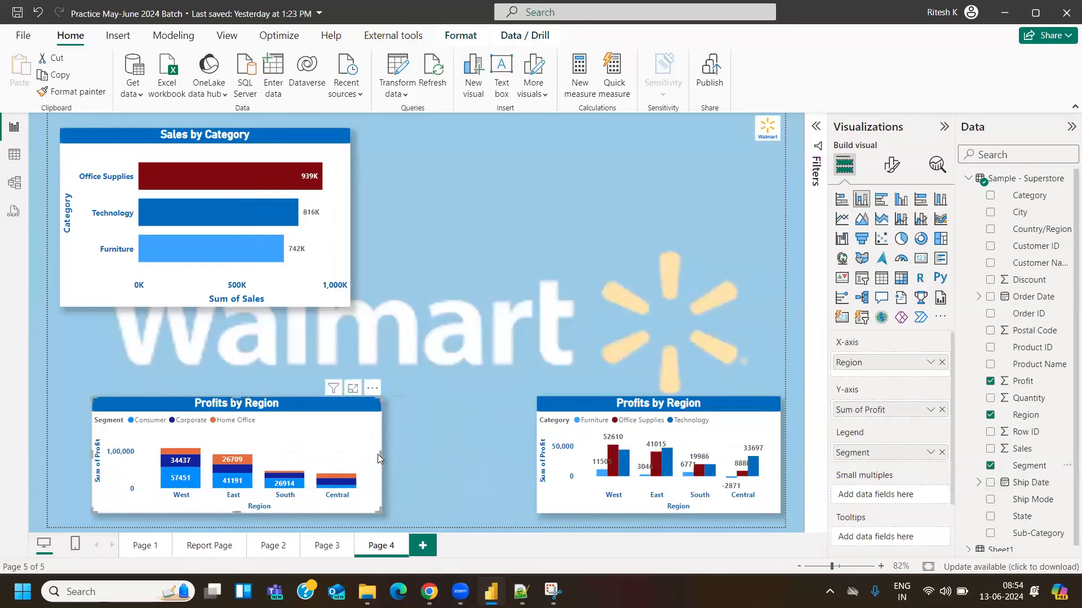
pyautogui.moveTo(367, 458); pyautogui.dragTo(381, 455)
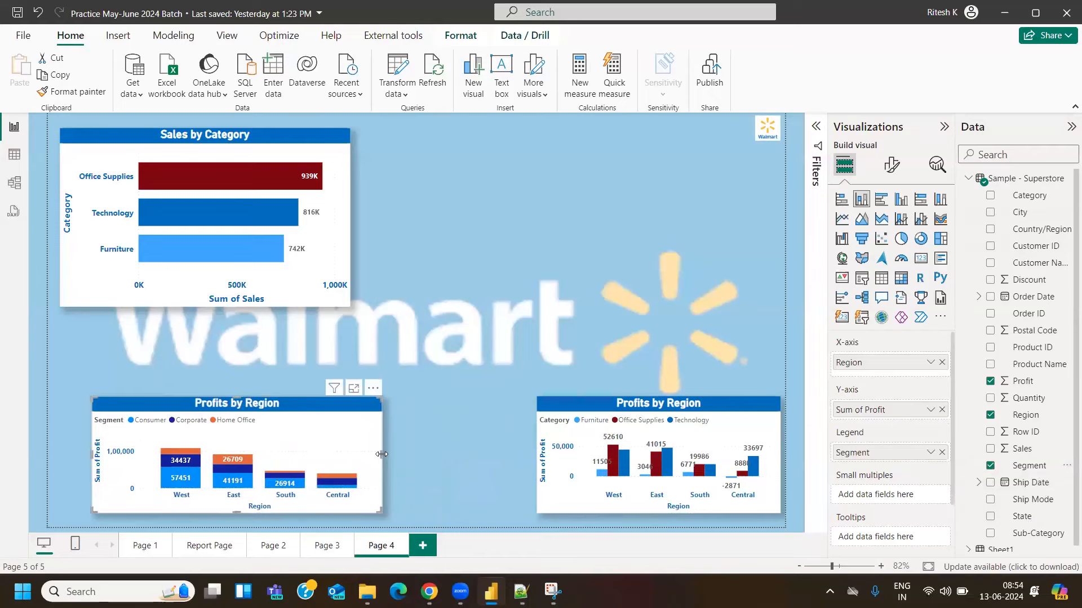
pyautogui.moveTo(625, 412); pyautogui.dragTo(513, 405)
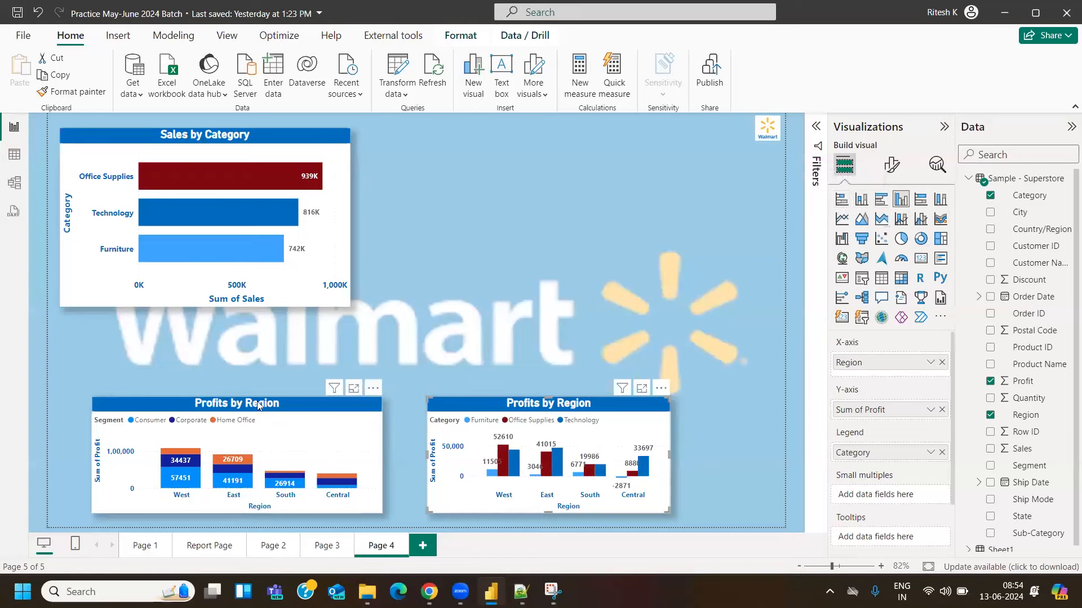
# Make the segment-stacked chart taller and narrower, and align it with the left edge of the Sales by Category chart above
pyautogui.click(302, 433)
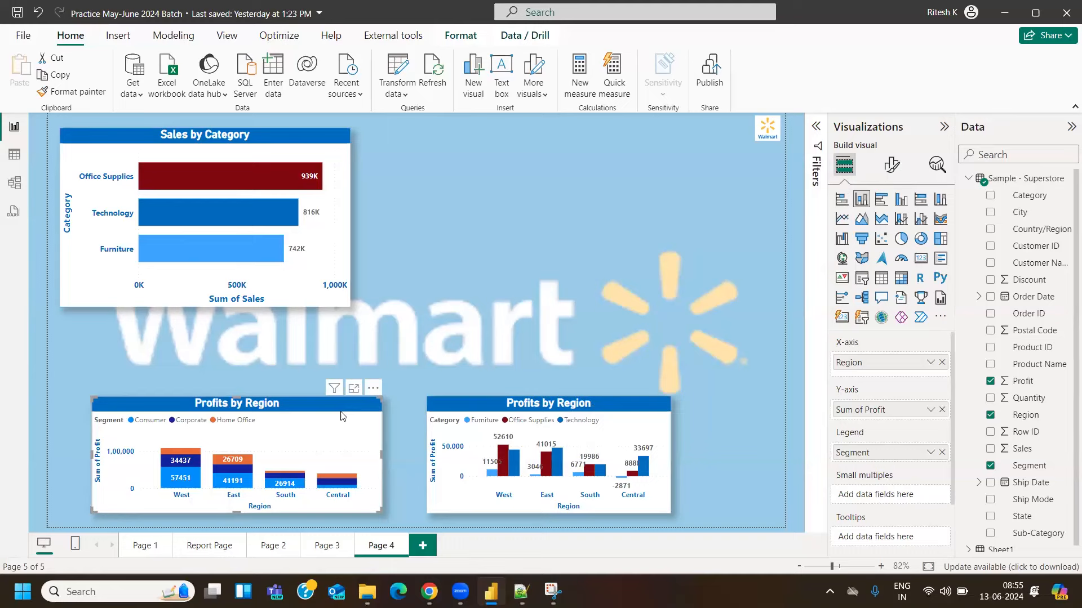
pyautogui.scroll(-2, 938, 498)
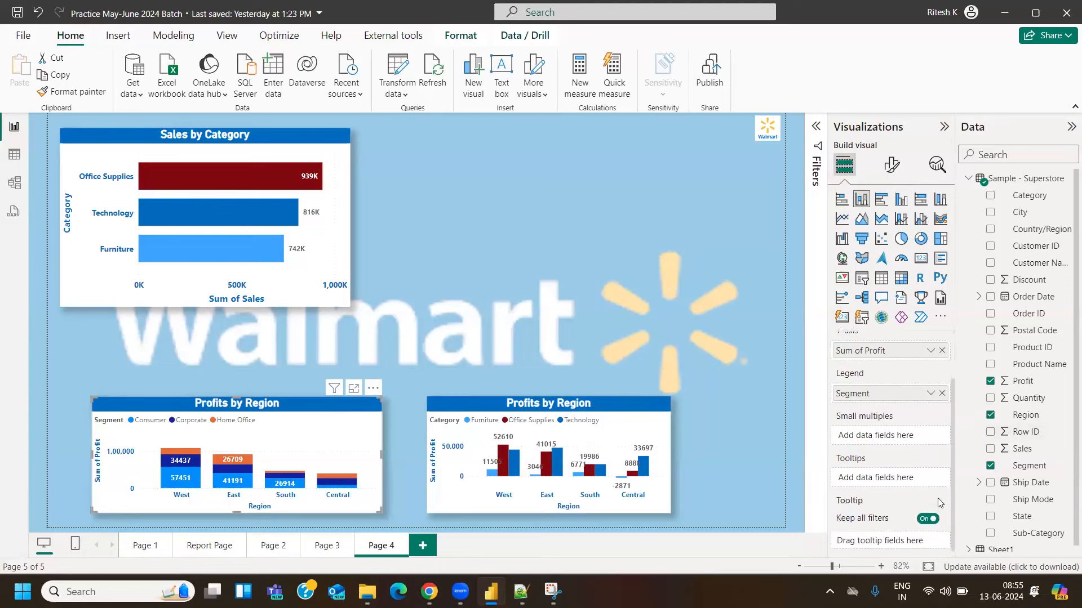
pyautogui.scroll(2, 914, 348)
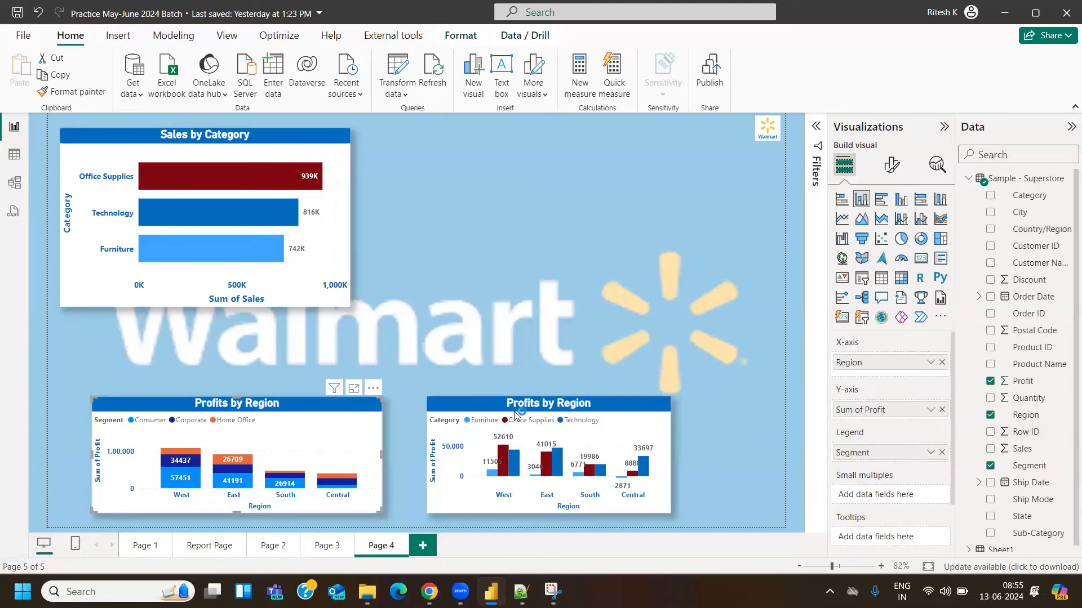
pyautogui.moveTo(238, 396); pyautogui.dragTo(216, 336)
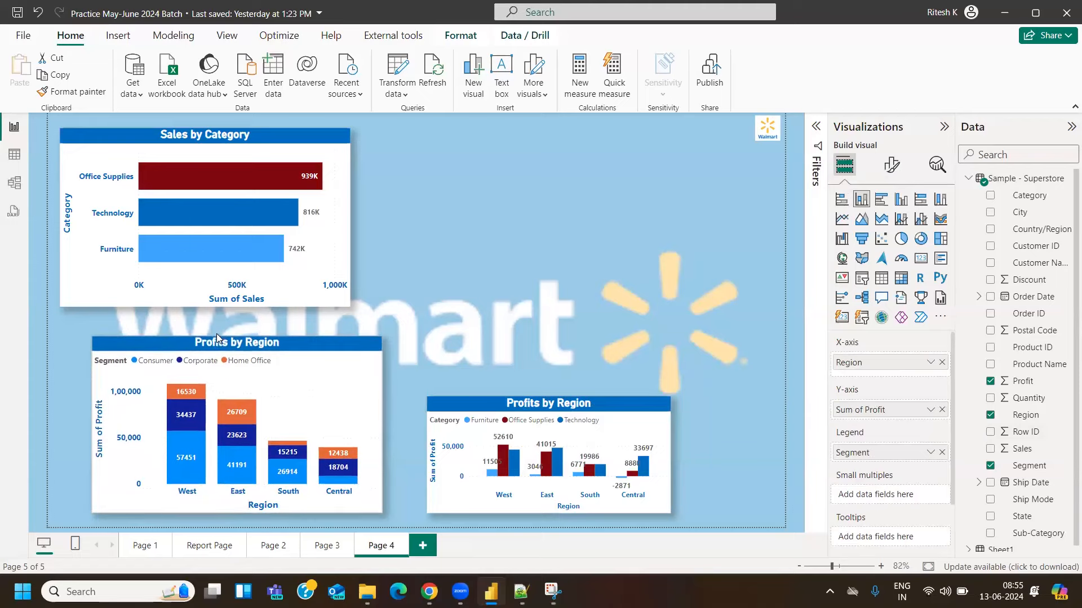
pyautogui.moveTo(383, 425); pyautogui.dragTo(285, 419)
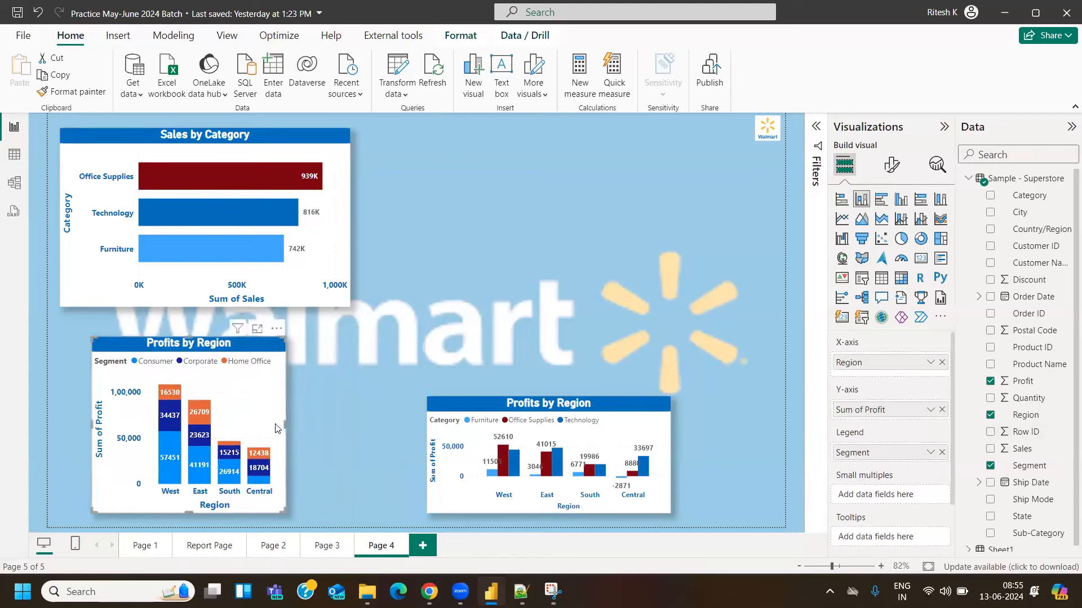
pyautogui.moveTo(197, 348)
pyautogui.mouseDown()
pyautogui.moveTo(166, 353)
pyautogui.moveTo(184, 347)
pyautogui.mouseUp()
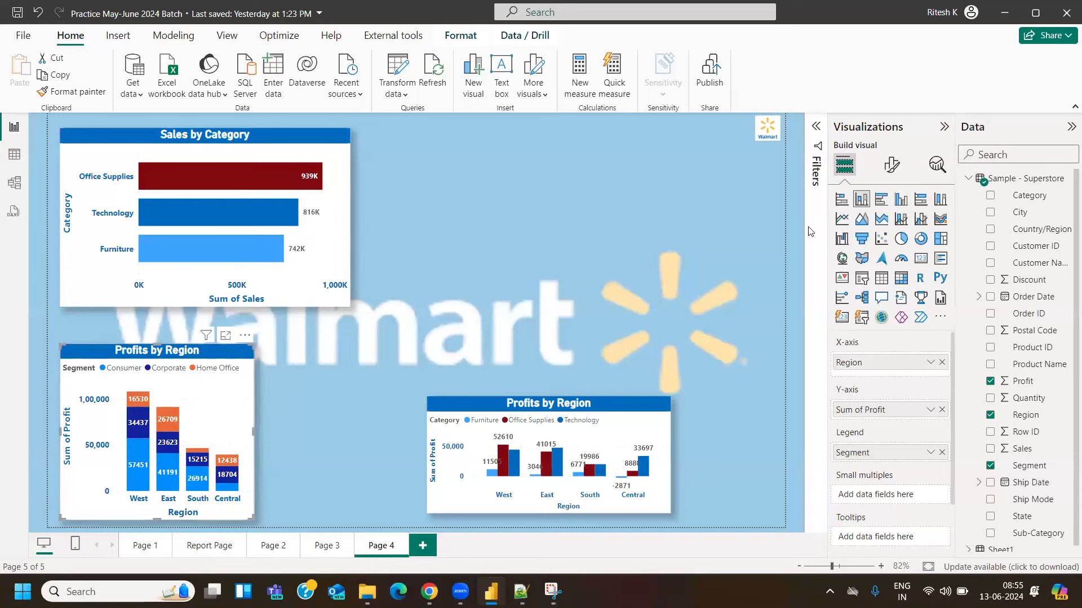
# Try the segment chart as a stacked bar chart and return it to a stacked column chart
pyautogui.click(841, 199)
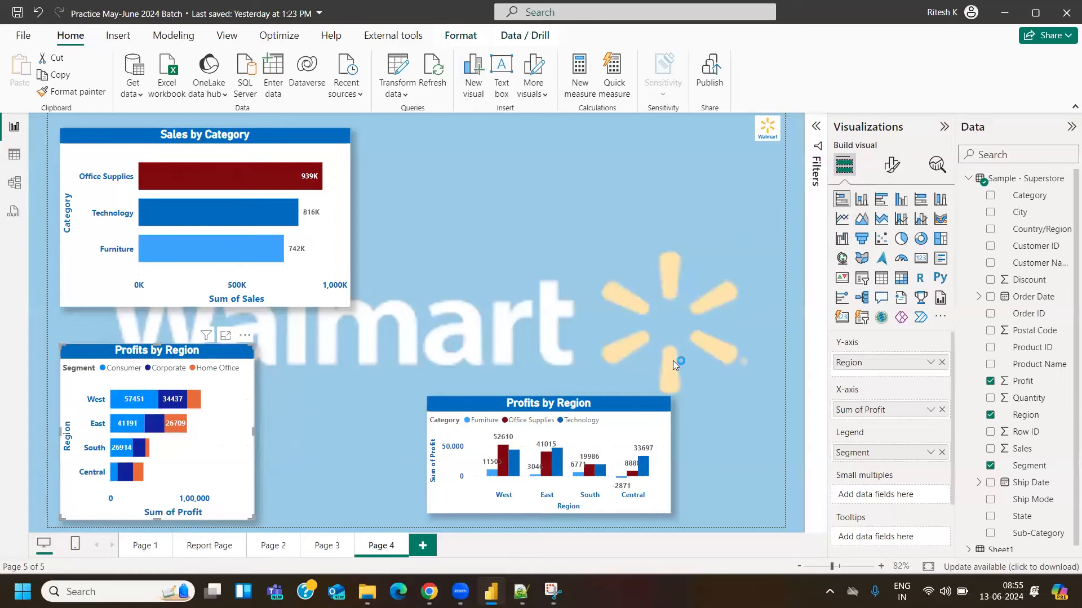
pyautogui.click(861, 199)
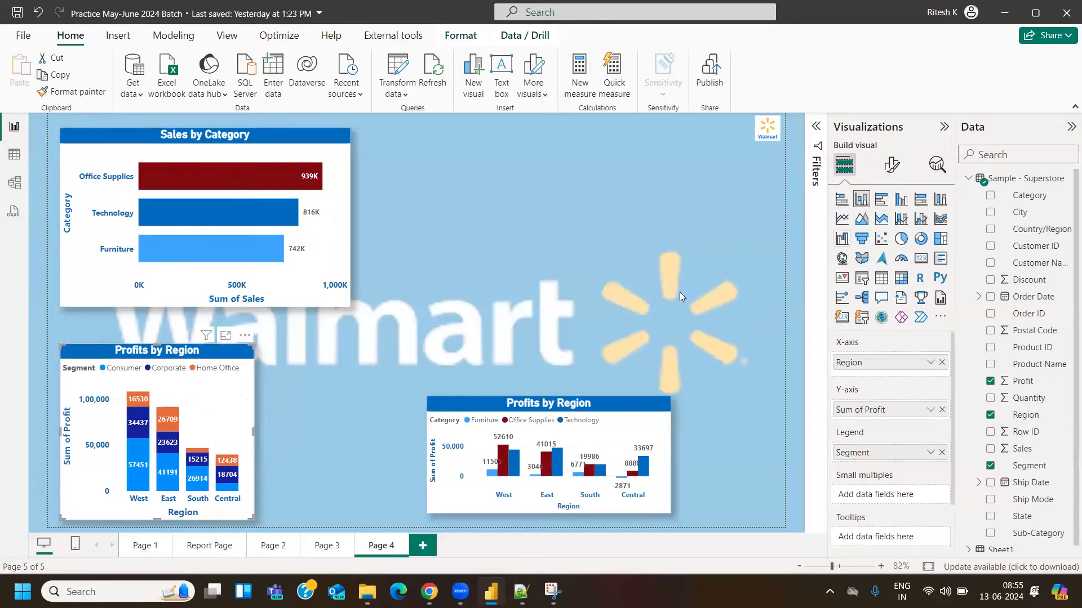
# Move the clustered Profits by Region chart directly beside the segment chart, level with its upper edge, trying a taller size along the way
pyautogui.moveTo(487, 403); pyautogui.dragTo(305, 354)
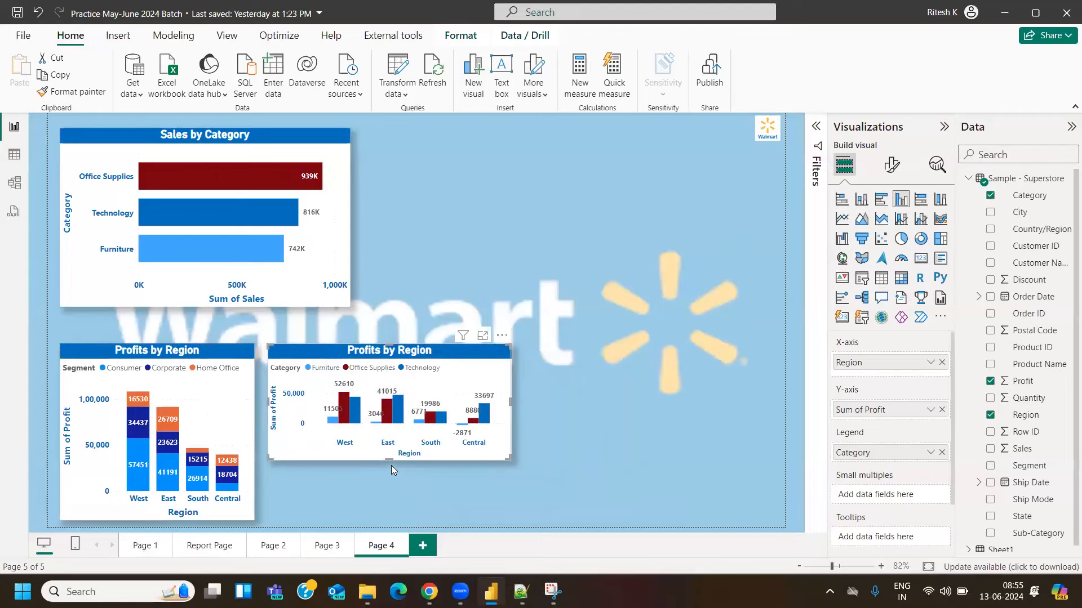
pyautogui.moveTo(415, 349); pyautogui.dragTo(443, 338)
pyautogui.moveTo(411, 451); pyautogui.dragTo(406, 514)
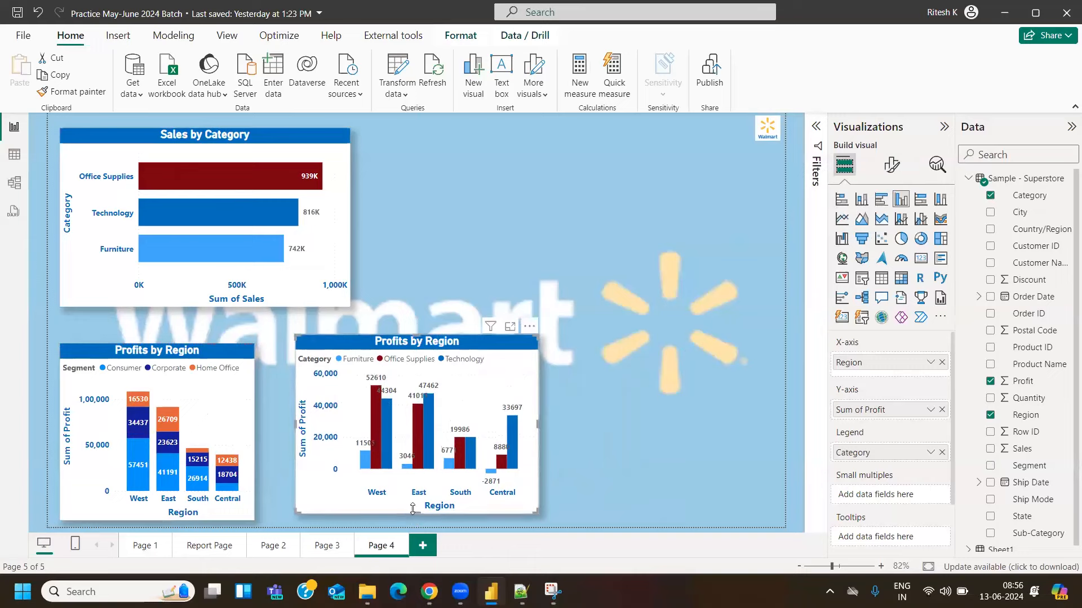
pyautogui.moveTo(413, 509); pyautogui.dragTo(423, 441)
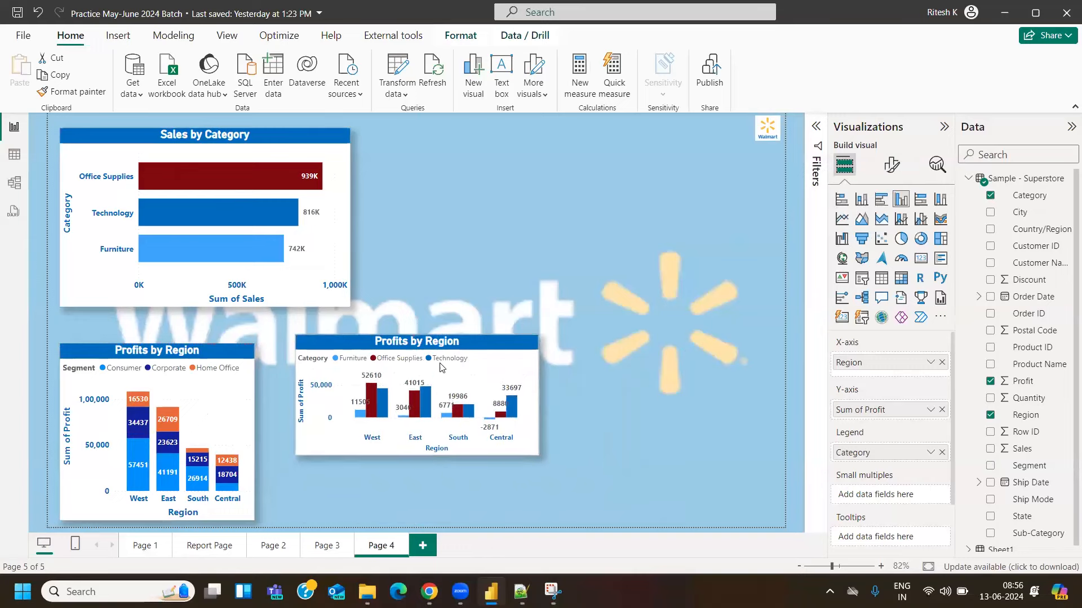
pyautogui.moveTo(445, 345); pyautogui.dragTo(415, 355)
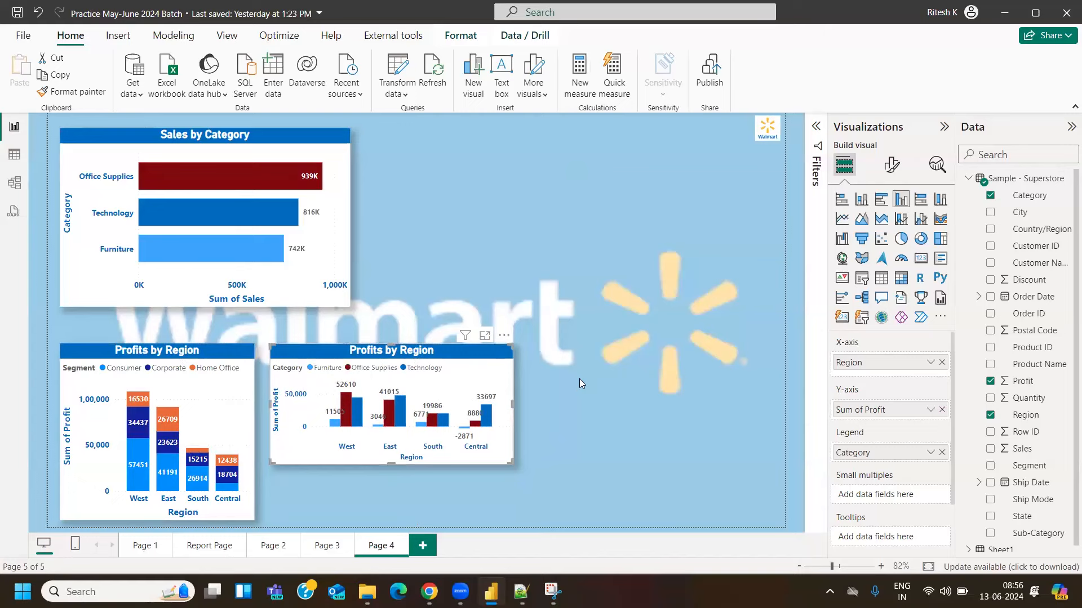
# Compare the field assignments of the stacked and clustered Profits by Region charts
pyautogui.click(213, 350)
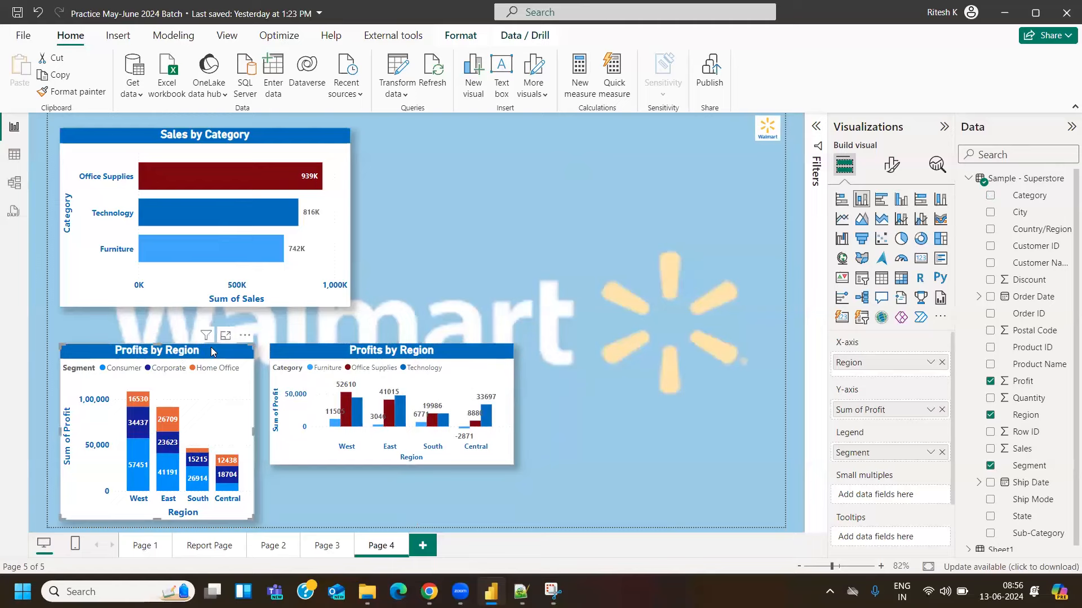
pyautogui.click(381, 353)
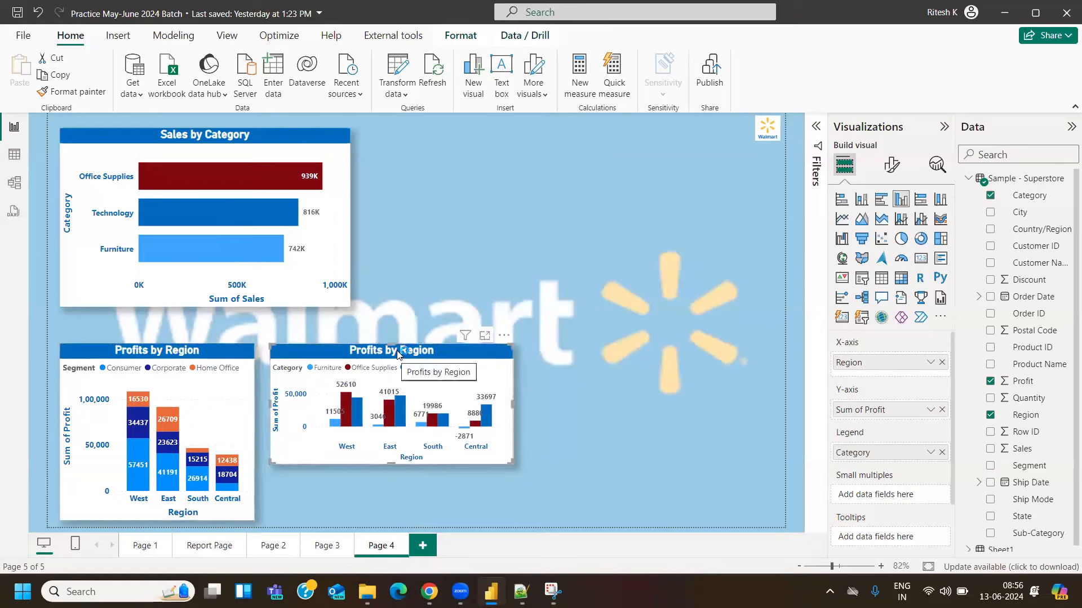
pyautogui.click(217, 356)
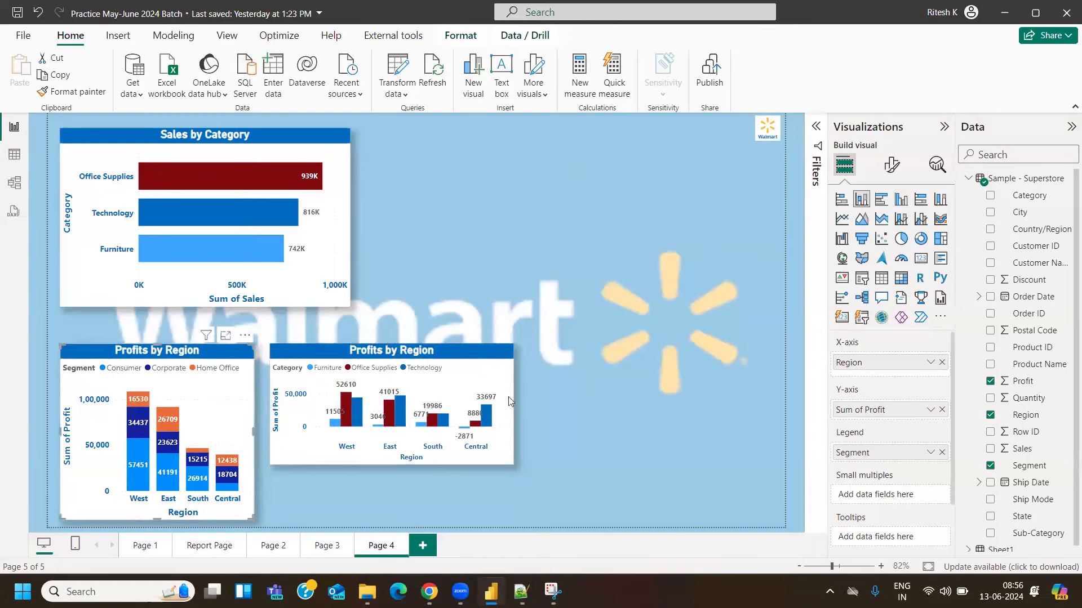
# Try the category chart as a clustered bar chart, view all its regions, and return it to clustered columns
pyautogui.click(455, 354)
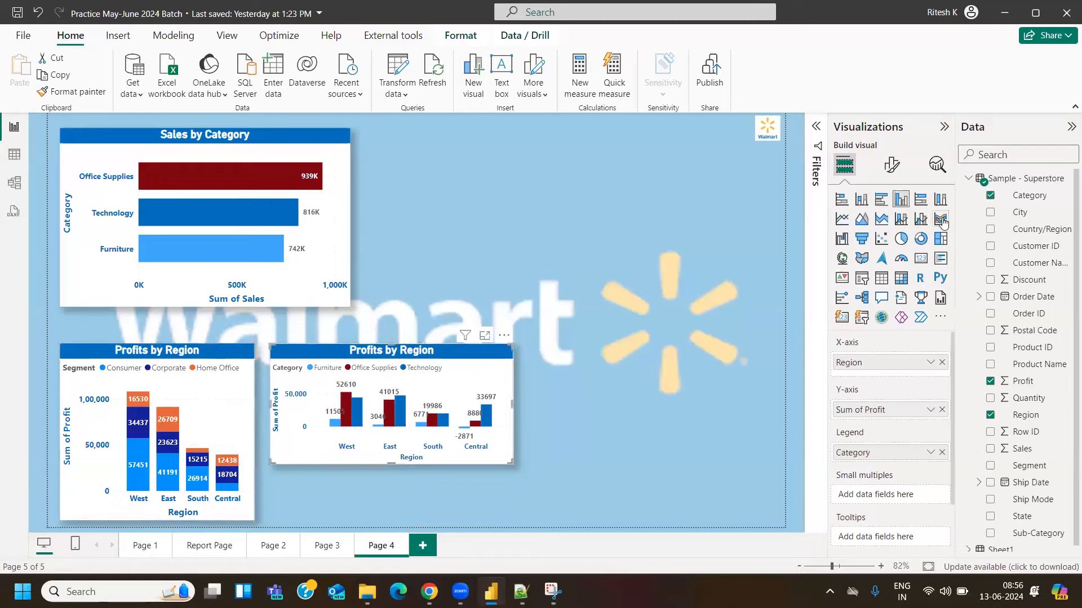
pyautogui.click(880, 199)
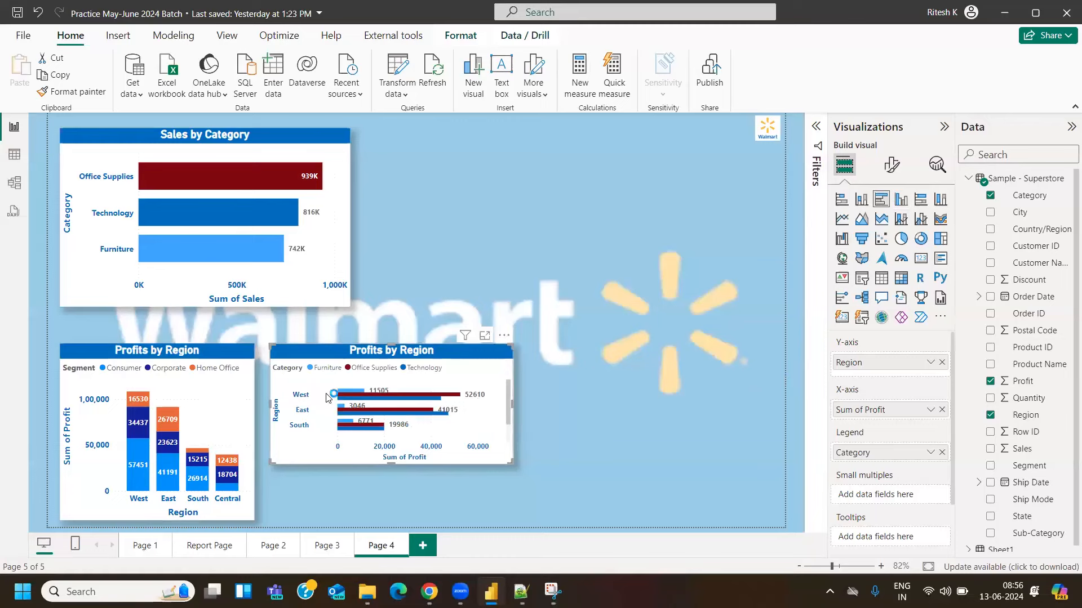
pyautogui.moveTo(509, 398); pyautogui.dragTo(506, 417)
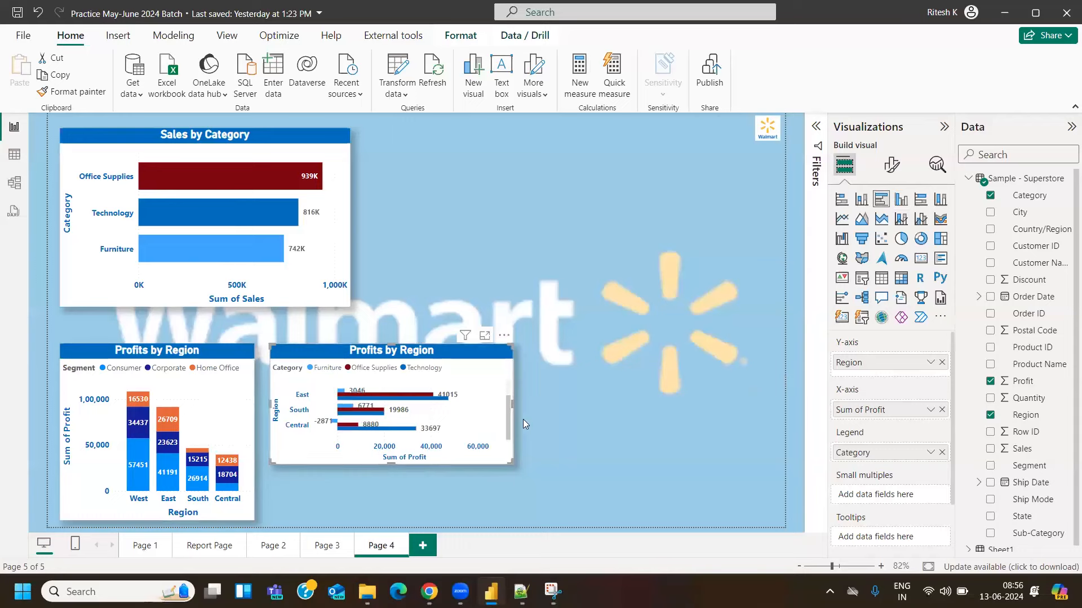
pyautogui.moveTo(506, 418); pyautogui.dragTo(517, 389)
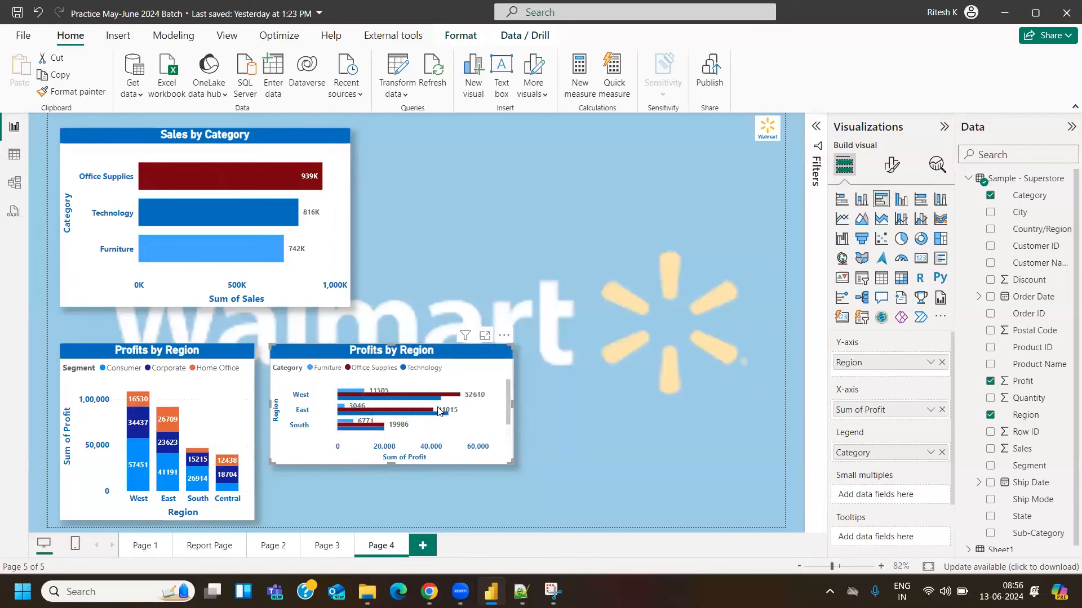
pyautogui.click(900, 199)
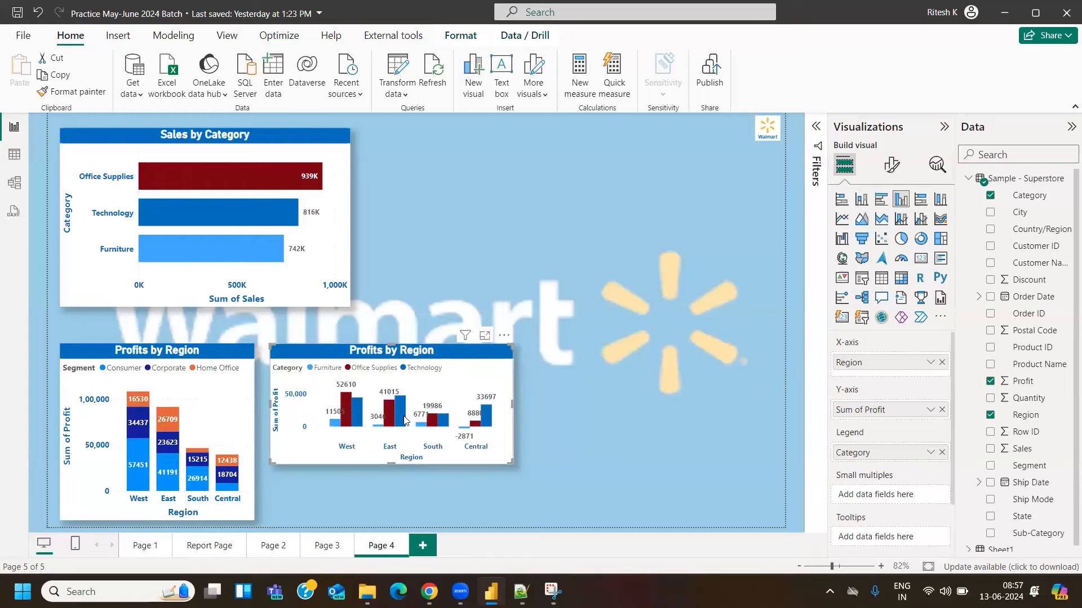
# Convert the category Profits by Region chart to a clustered bar chart and enlarge it until all four regions fit
pyautogui.click(881, 199)
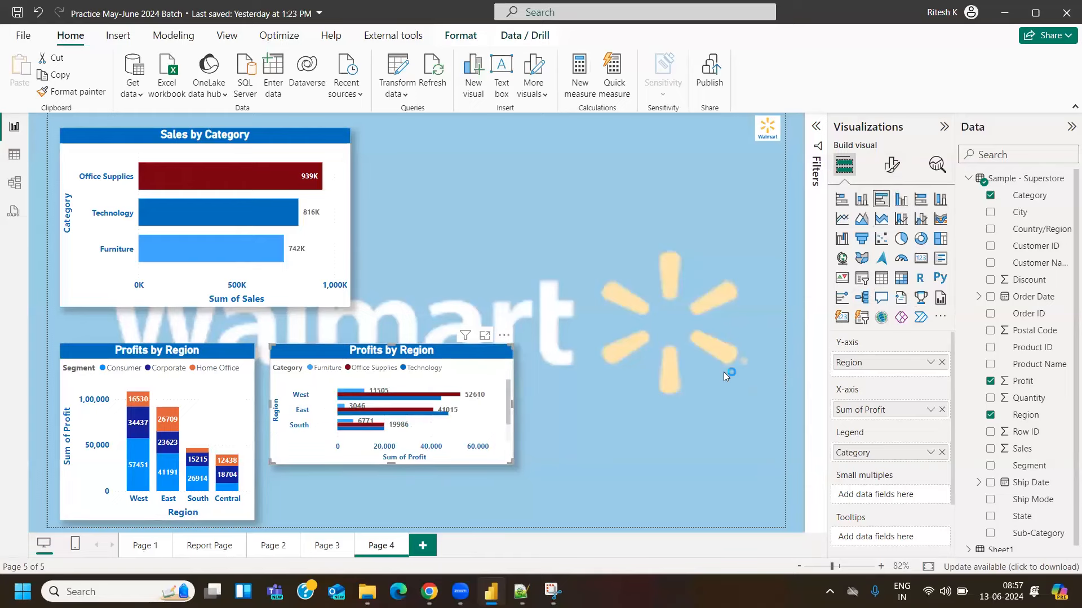
pyautogui.moveTo(391, 465); pyautogui.dragTo(386, 501)
pyautogui.moveTo(510, 421); pyautogui.dragTo(566, 420)
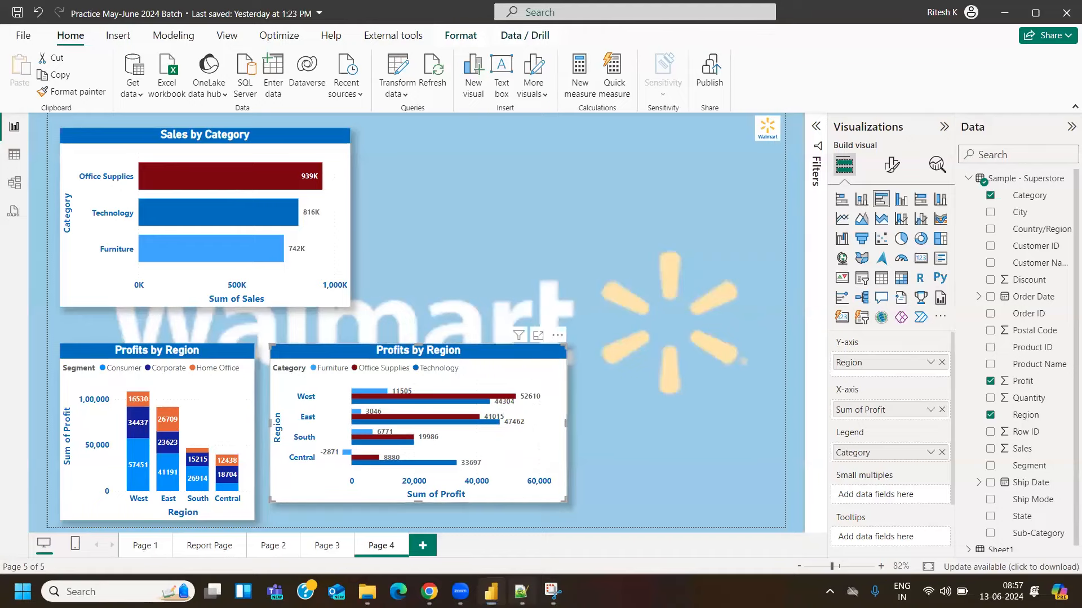
# Review the axis and legend notes for clustered bar and stacked column charts in Notepad++, and return to Power BI
pyautogui.click(521, 592)
pyautogui.moveTo(1066, 422); pyautogui.dragTo(1068, 441)
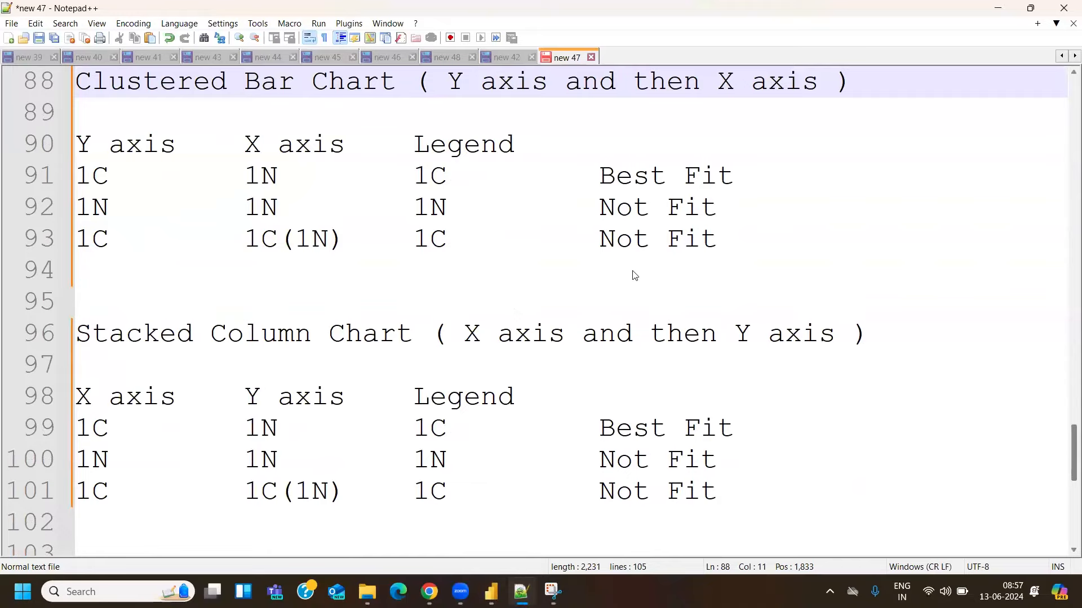
pyautogui.hotkey('alt', 'Tab')
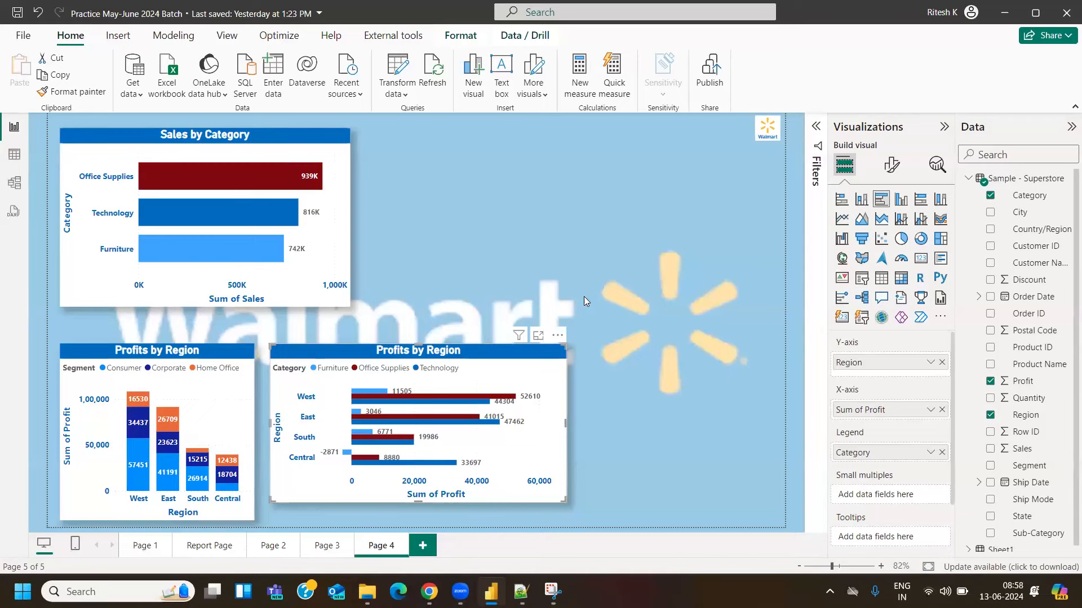
# Open Microsoft Whiteboard with a blank canvas and choose the blue pen
pyautogui.click(117, 586)
pyautogui.write('mi')
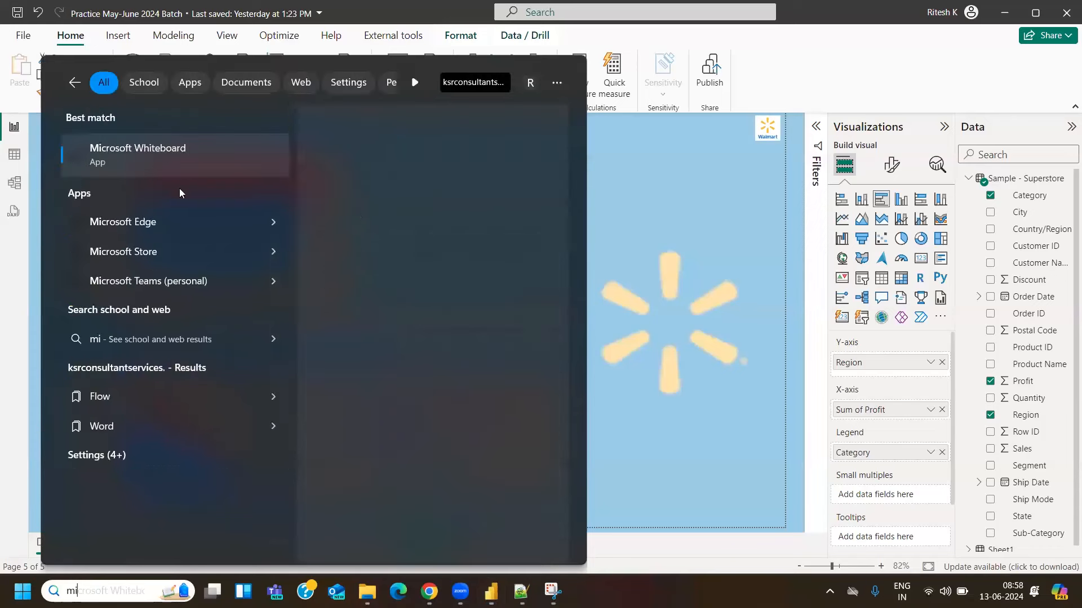
pyautogui.click(163, 151)
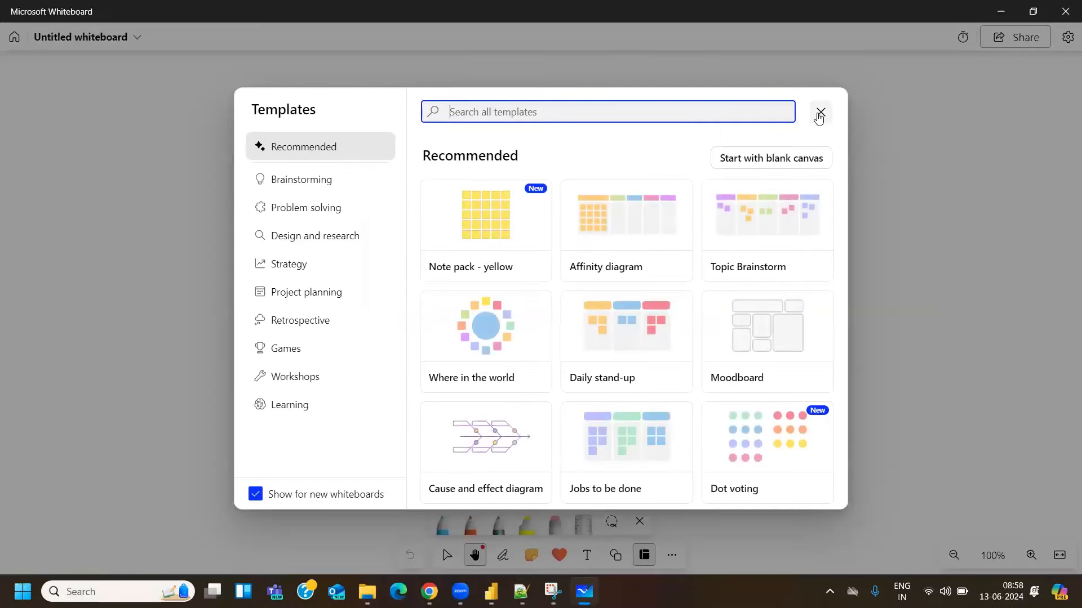
pyautogui.click(819, 112)
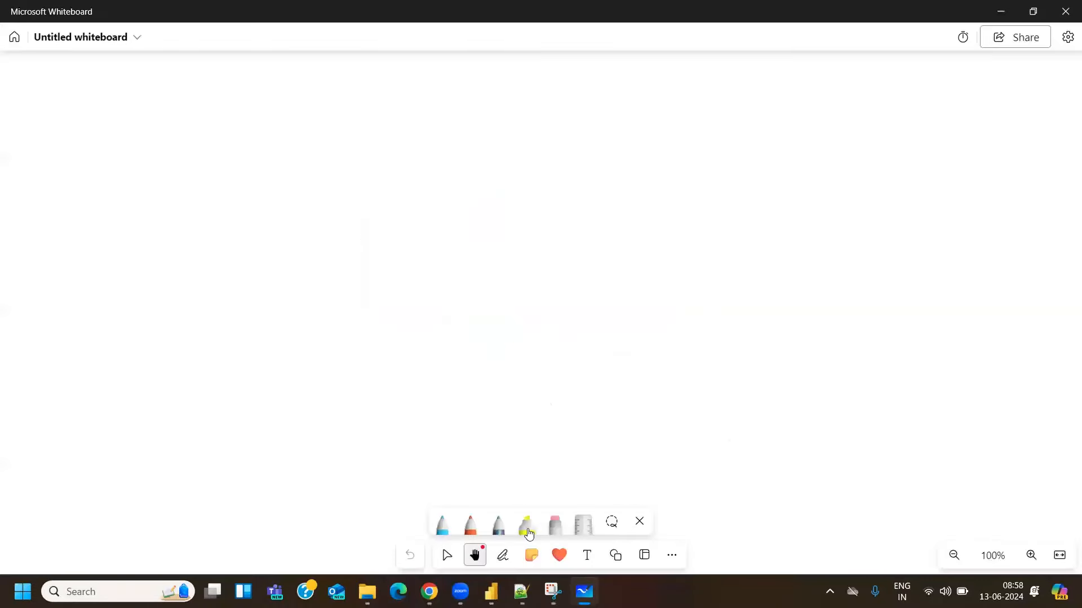
pyautogui.click(444, 527)
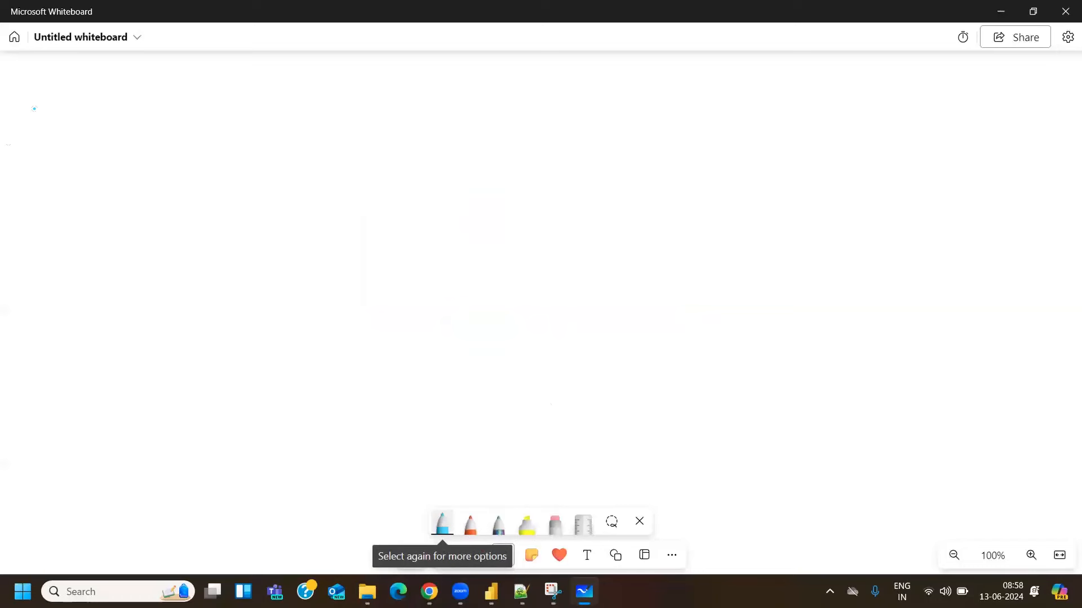
# Draw a box at the whiteboard's upper-left area, label it Factory underneath, and write an underlined Soap beside it
pyautogui.moveTo(25, 123)
pyautogui.mouseDown()
pyautogui.moveTo(14, 211)
pyautogui.moveTo(28, 125)
pyautogui.moveTo(160, 215)
pyautogui.moveTo(6, 214)
pyautogui.mouseUp()
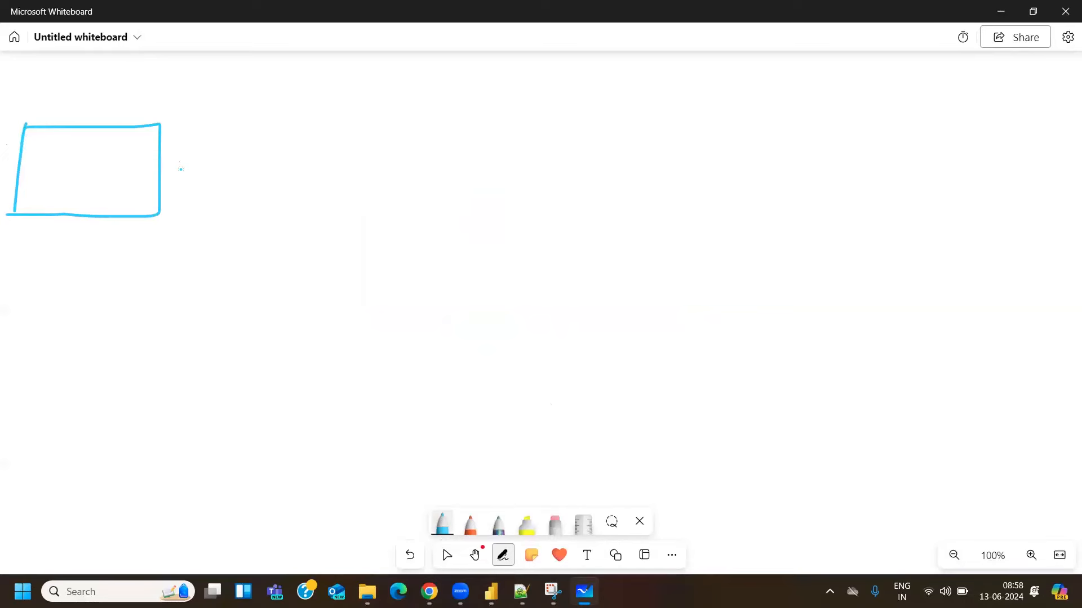
pyautogui.moveTo(191, 156)
pyautogui.mouseDown()
pyautogui.moveTo(171, 181)
pyautogui.moveTo(221, 161)
pyautogui.moveTo(224, 180)
pyautogui.moveTo(238, 183)
pyautogui.mouseUp()
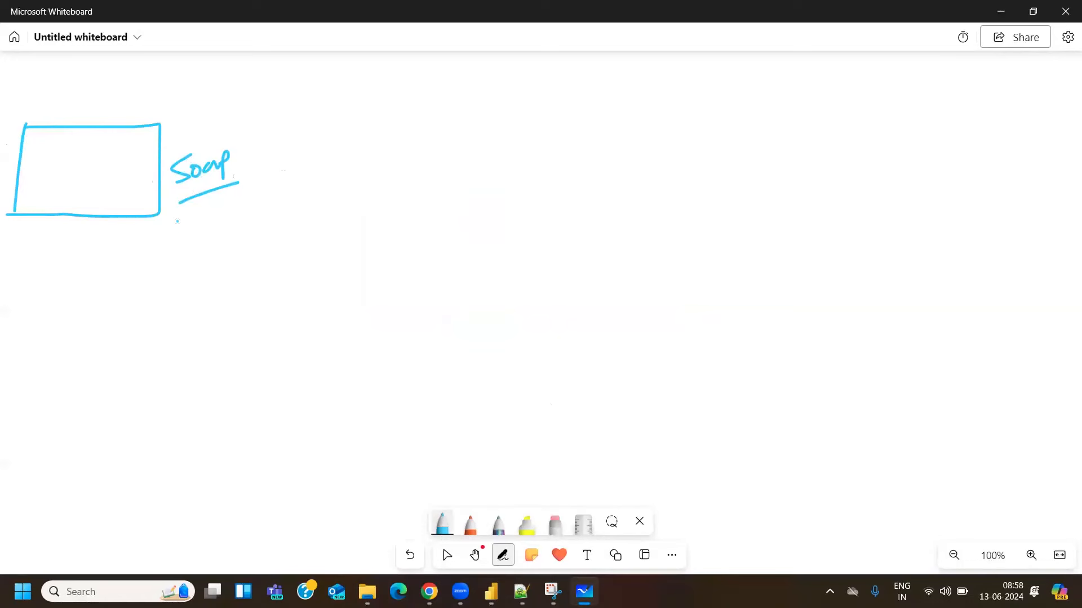
pyautogui.moveTo(45, 241)
pyautogui.mouseDown()
pyautogui.moveTo(43, 272)
pyautogui.moveTo(53, 240)
pyautogui.moveTo(69, 262)
pyautogui.mouseUp()
pyautogui.moveTo(79, 249)
pyautogui.mouseDown()
pyautogui.moveTo(85, 262)
pyautogui.moveTo(119, 247)
pyautogui.moveTo(135, 263)
pyautogui.moveTo(107, 261)
pyautogui.mouseUp()
pyautogui.click(106, 246)
# Draw a second box on the far side of the board labelled Person, and complete the F in Factory
pyautogui.moveTo(893, 163)
pyautogui.mouseDown()
pyautogui.moveTo(902, 237)
pyautogui.moveTo(1057, 114)
pyautogui.moveTo(899, 246)
pyautogui.mouseUp()
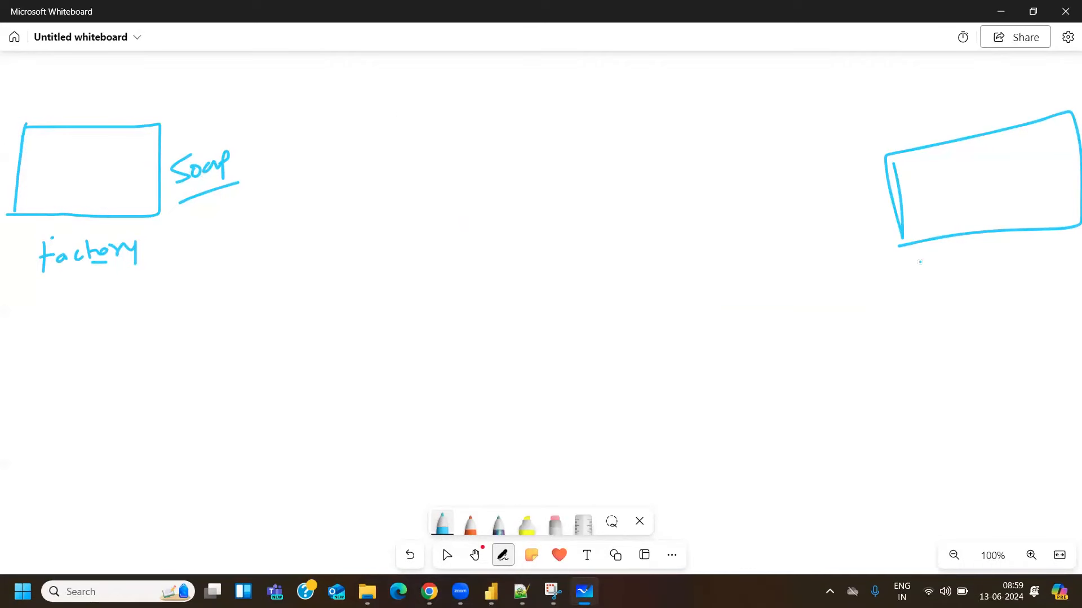
pyautogui.moveTo(922, 265); pyautogui.dragTo(921, 308)
pyautogui.moveTo(922, 267)
pyautogui.mouseDown()
pyautogui.moveTo(933, 266)
pyautogui.moveTo(924, 289)
pyautogui.mouseUp()
pyautogui.moveTo(949, 280)
pyautogui.mouseDown()
pyautogui.moveTo(940, 282)
pyautogui.moveTo(951, 294)
pyautogui.mouseUp()
pyautogui.moveTo(950, 280)
pyautogui.mouseDown()
pyautogui.moveTo(981, 294)
pyautogui.moveTo(1009, 279)
pyautogui.moveTo(1025, 292)
pyautogui.mouseUp()
pyautogui.moveTo(948, 285); pyautogui.dragTo(936, 290)
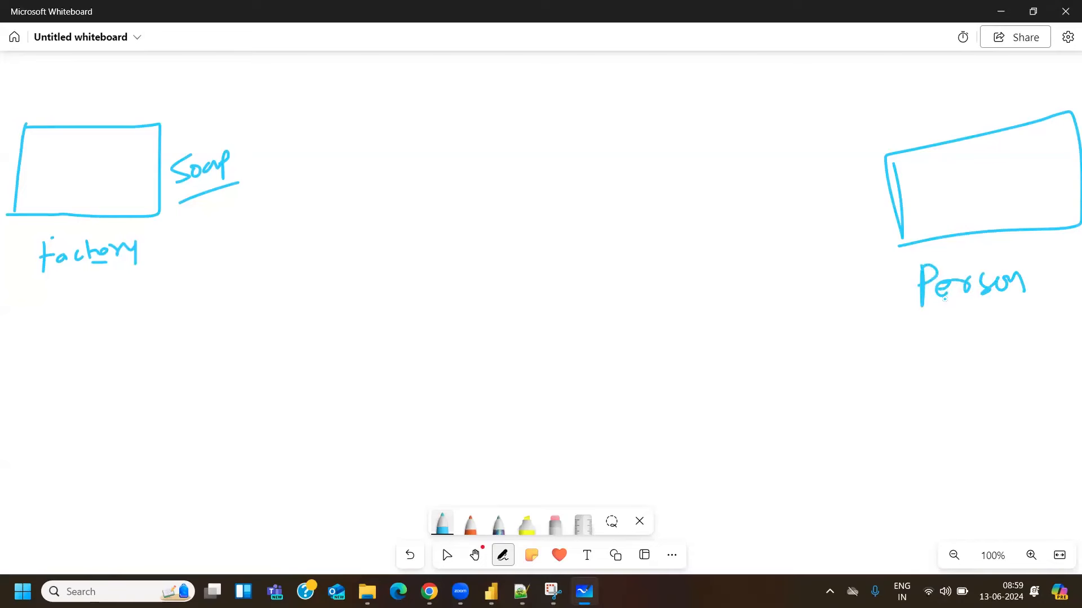
pyautogui.moveTo(59, 237); pyautogui.dragTo(42, 240)
# Try a curved arrow from the Person box to the Soap label, and erase it along with the accidentally inserted link
pyautogui.moveTo(939, 240)
pyautogui.mouseDown()
pyautogui.moveTo(270, 226)
pyautogui.moveTo(217, 198)
pyautogui.moveTo(225, 219)
pyautogui.moveTo(217, 198)
pyautogui.mouseUp()
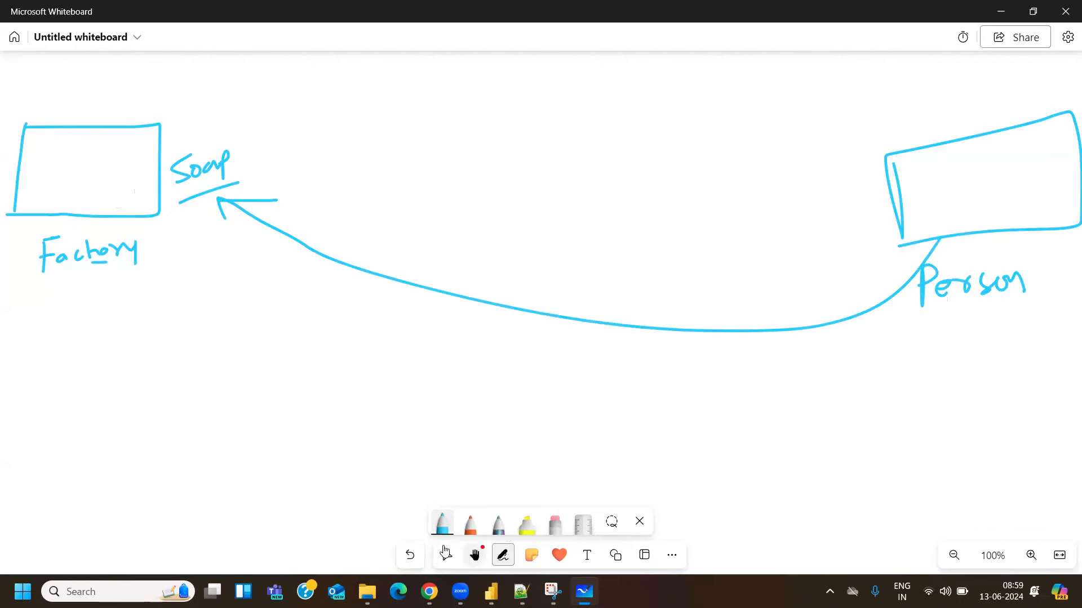
pyautogui.click(555, 524)
pyautogui.moveTo(526, 319); pyautogui.dragTo(460, 275)
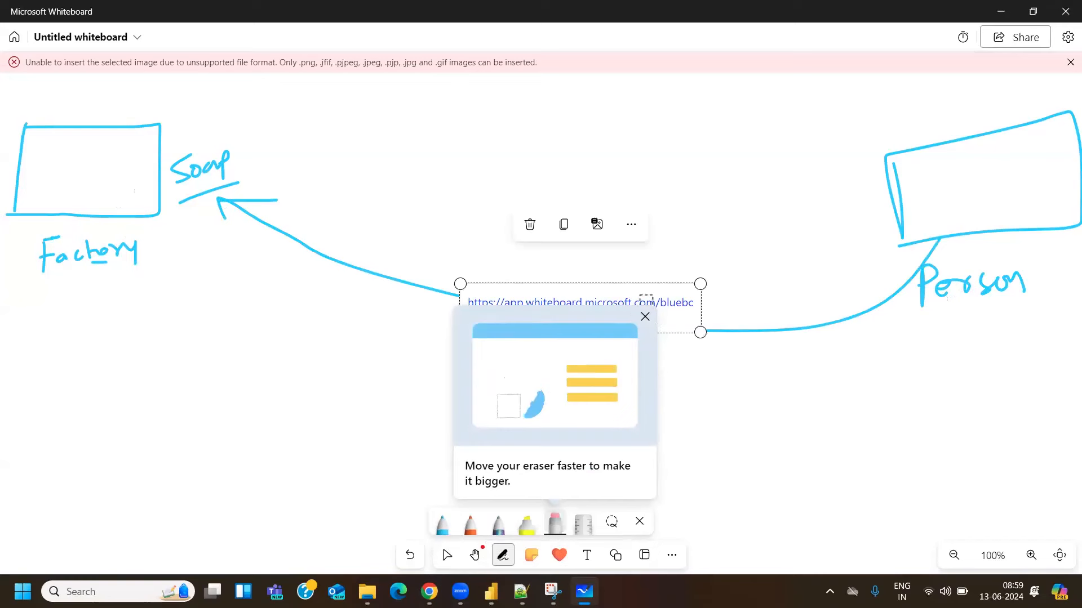
pyautogui.click(529, 224)
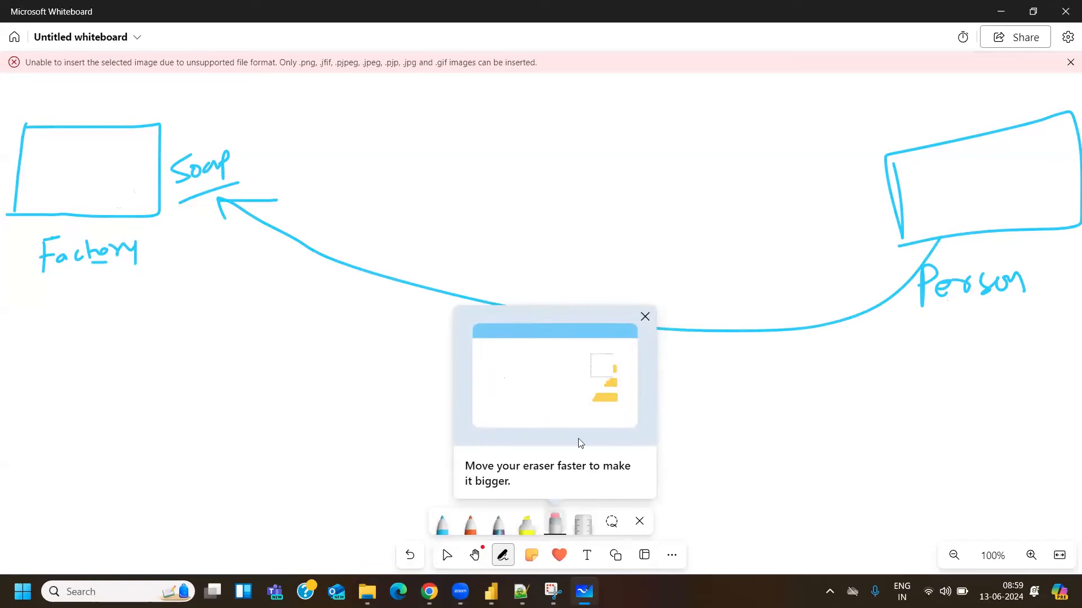
pyautogui.click(561, 532)
pyautogui.moveTo(273, 219)
pyautogui.mouseDown()
pyautogui.moveTo(222, 211)
pyautogui.moveTo(265, 201)
pyautogui.moveTo(316, 249)
pyautogui.moveTo(705, 333)
pyautogui.moveTo(872, 307)
pyautogui.moveTo(893, 282)
pyautogui.mouseUp()
pyautogui.moveTo(320, 281)
pyautogui.mouseDown()
pyautogui.moveTo(471, 307)
pyautogui.moveTo(208, 232)
pyautogui.mouseUp()
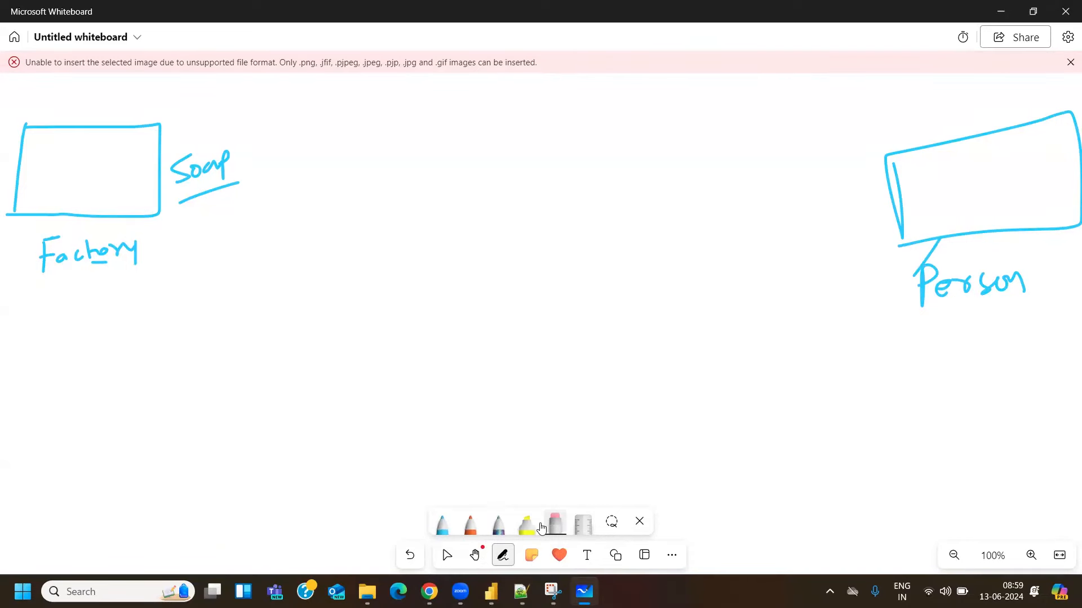
# With the blue pen, draw two boxes between Factory and Person, labelled Wholesale and Shopkeeper Retailer
pyautogui.click(443, 524)
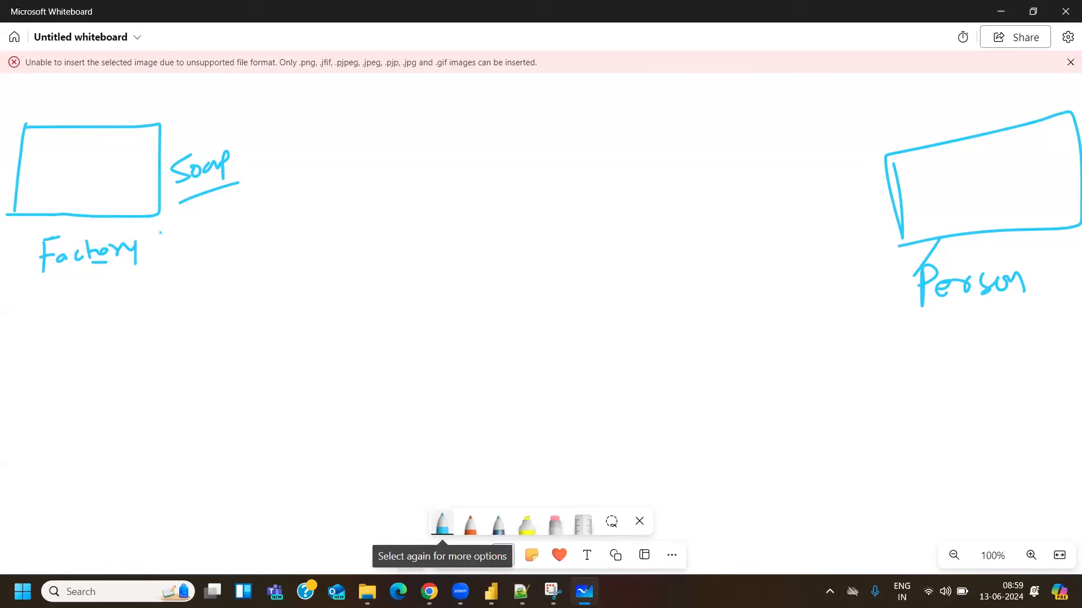
pyautogui.moveTo(291, 262)
pyautogui.mouseDown()
pyautogui.moveTo(290, 324)
pyautogui.moveTo(371, 321)
pyautogui.moveTo(280, 347)
pyautogui.mouseUp()
pyautogui.moveTo(288, 386)
pyautogui.mouseDown()
pyautogui.moveTo(320, 384)
pyautogui.moveTo(345, 407)
pyautogui.moveTo(381, 394)
pyautogui.moveTo(399, 408)
pyautogui.moveTo(406, 389)
pyautogui.moveTo(455, 404)
pyautogui.mouseUp()
pyautogui.moveTo(577, 319)
pyautogui.mouseDown()
pyautogui.moveTo(671, 224)
pyautogui.moveTo(576, 331)
pyautogui.mouseUp()
pyautogui.moveTo(579, 385)
pyautogui.mouseDown()
pyautogui.moveTo(578, 401)
pyautogui.moveTo(548, 410)
pyautogui.mouseUp()
pyautogui.moveTo(581, 386)
pyautogui.mouseDown()
pyautogui.moveTo(600, 410)
pyautogui.moveTo(619, 397)
pyautogui.moveTo(663, 413)
pyautogui.moveTo(698, 398)
pyautogui.moveTo(731, 411)
pyautogui.moveTo(799, 389)
pyautogui.mouseUp()
pyautogui.moveTo(636, 445)
pyautogui.mouseDown()
pyautogui.moveTo(637, 478)
pyautogui.moveTo(745, 473)
pyautogui.moveTo(748, 438)
pyautogui.moveTo(793, 453)
pyautogui.moveTo(813, 481)
pyautogui.moveTo(798, 468)
pyautogui.mouseUp()
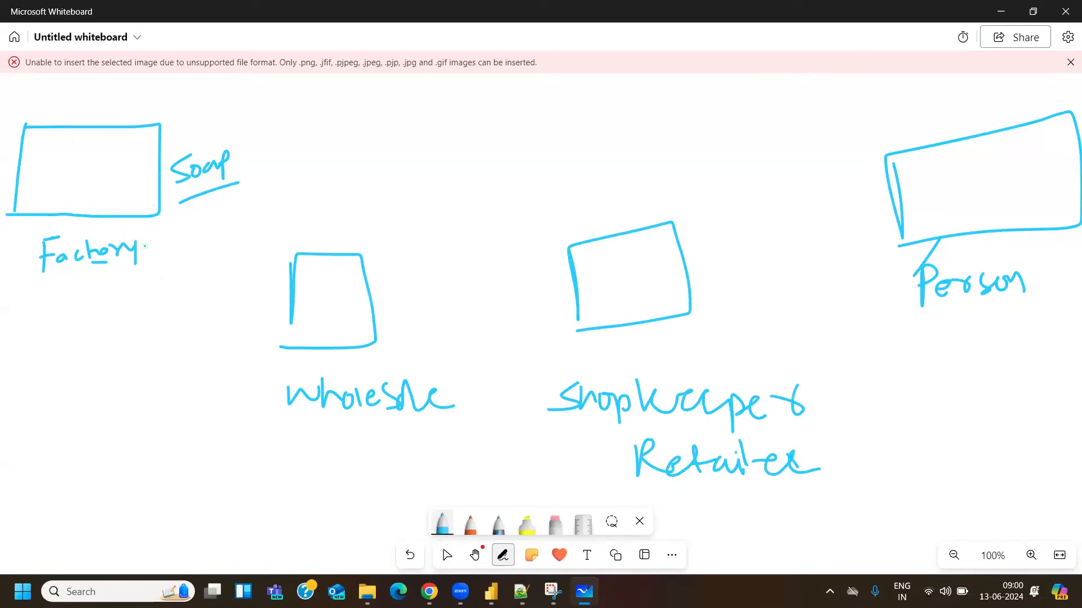
# Draw arrows linking Factory to Wholesale, Wholesale to Shopkeeper, and Shopkeeper to Person
pyautogui.moveTo(135, 235)
pyautogui.mouseDown()
pyautogui.moveTo(136, 297)
pyautogui.moveTo(267, 308)
pyautogui.moveTo(250, 330)
pyautogui.mouseUp()
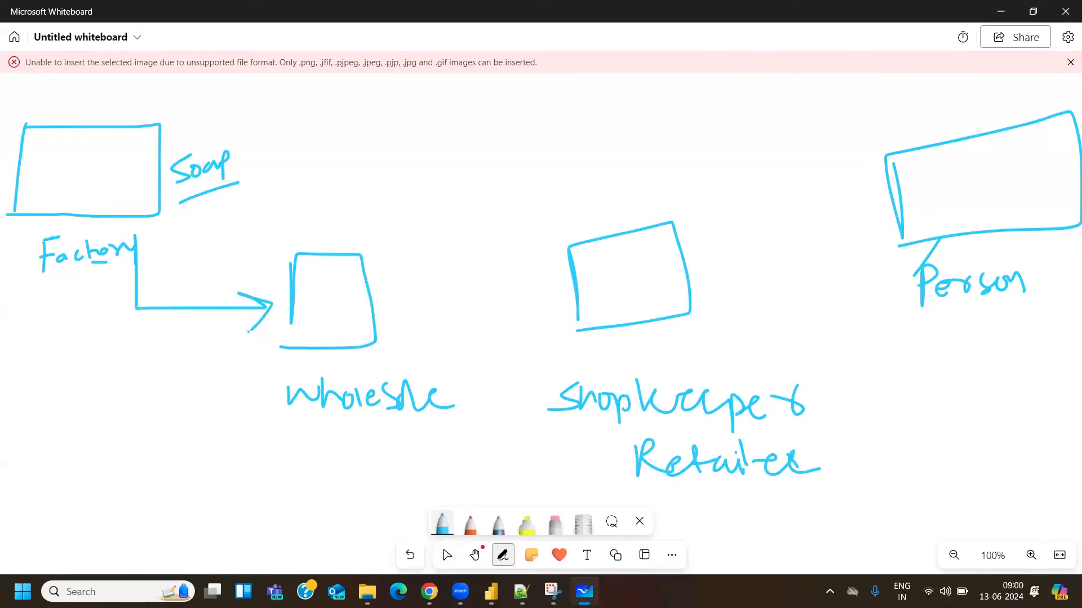
pyautogui.moveTo(391, 303); pyautogui.dragTo(535, 305)
pyautogui.moveTo(509, 293)
pyautogui.mouseDown()
pyautogui.moveTo(535, 304)
pyautogui.moveTo(518, 335)
pyautogui.mouseUp()
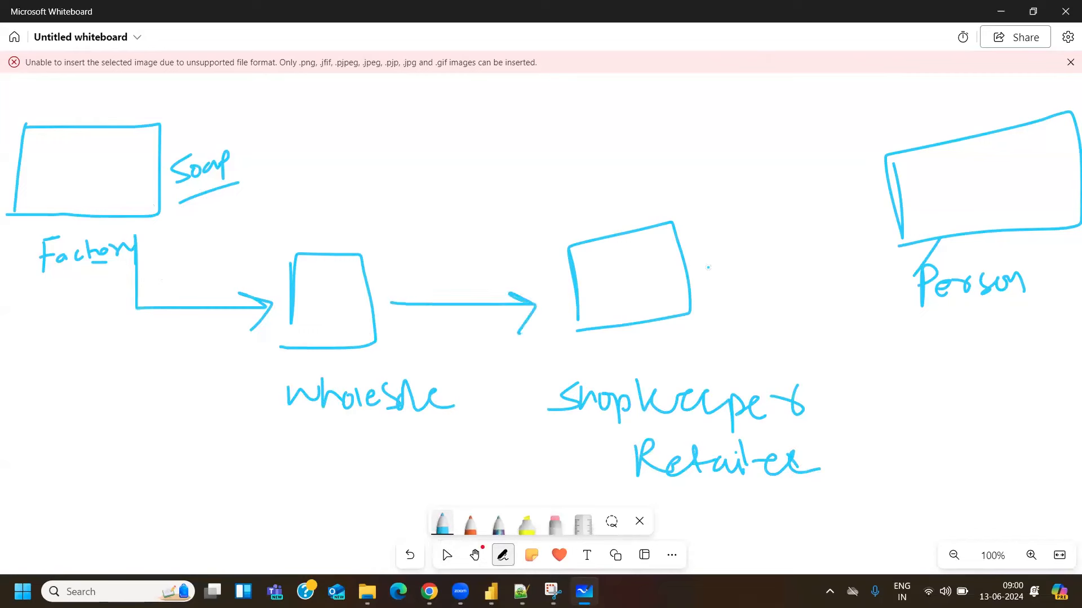
pyautogui.moveTo(699, 272); pyautogui.dragTo(857, 243)
pyautogui.moveTo(825, 232)
pyautogui.mouseDown()
pyautogui.moveTo(858, 244)
pyautogui.moveTo(831, 286)
pyautogui.mouseUp()
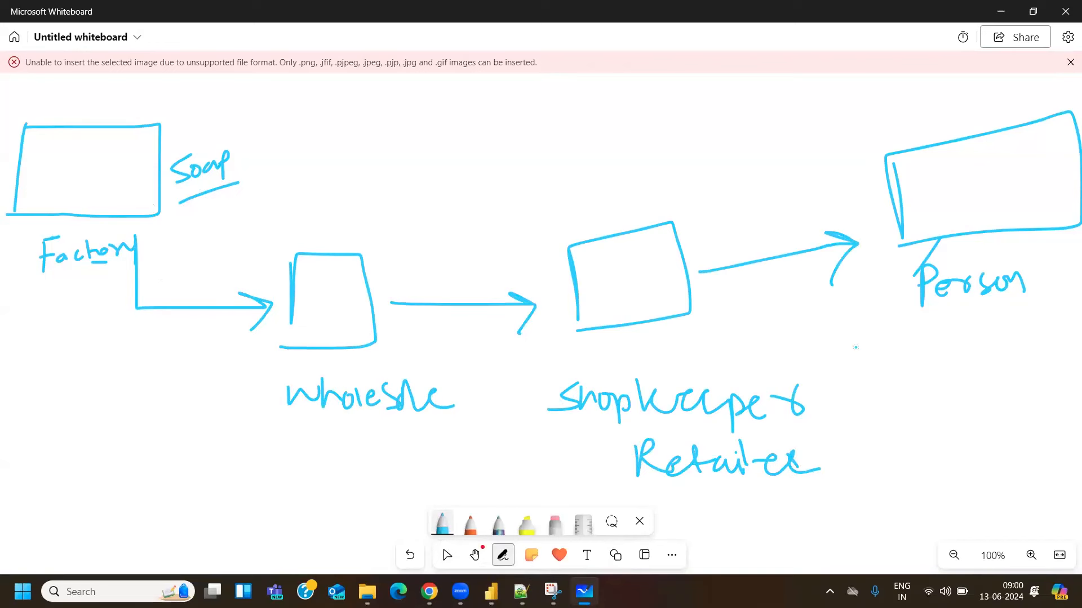
# Underline Person and write Dest beneath it, and write Source beneath Factory
pyautogui.moveTo(913, 327); pyautogui.dragTo(1021, 311)
pyautogui.moveTo(935, 355); pyautogui.dragTo(937, 401)
pyautogui.moveTo(936, 354)
pyautogui.mouseDown()
pyautogui.moveTo(938, 397)
pyautogui.moveTo(992, 391)
pyautogui.mouseUp()
pyautogui.moveTo(1018, 353)
pyautogui.mouseDown()
pyautogui.moveTo(1023, 376)
pyautogui.moveTo(1027, 358)
pyautogui.mouseUp()
pyautogui.moveTo(45, 321)
pyautogui.mouseDown()
pyautogui.moveTo(23, 361)
pyautogui.moveTo(57, 342)
pyautogui.moveTo(148, 355)
pyautogui.mouseUp()
pyautogui.moveTo(152, 348)
pyautogui.mouseDown()
pyautogui.moveTo(161, 341)
pyautogui.moveTo(167, 354)
pyautogui.mouseUp()
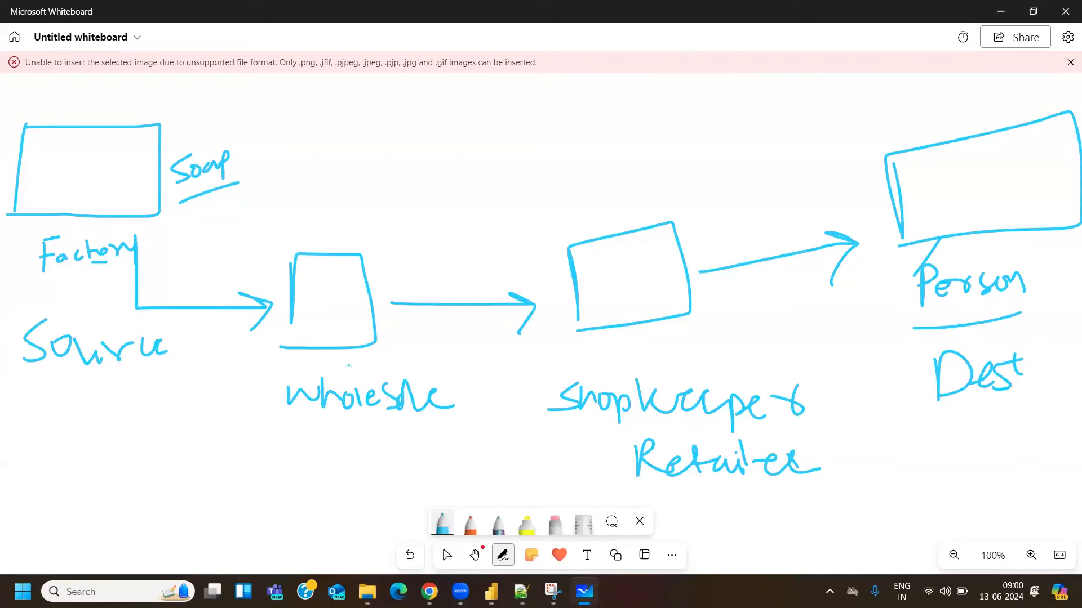
# Write Logic above both the Wholesale and Shopkeeper boxes, and dismiss the unsupported image format message
pyautogui.moveTo(314, 203)
pyautogui.mouseDown()
pyautogui.moveTo(308, 228)
pyautogui.moveTo(332, 236)
pyautogui.mouseUp()
pyautogui.moveTo(346, 211)
pyautogui.mouseDown()
pyautogui.moveTo(360, 244)
pyautogui.moveTo(374, 222)
pyautogui.mouseUp()
pyautogui.moveTo(376, 224)
pyautogui.mouseDown()
pyautogui.moveTo(374, 241)
pyautogui.moveTo(408, 240)
pyautogui.mouseUp()
pyautogui.moveTo(607, 186)
pyautogui.mouseDown()
pyautogui.moveTo(623, 218)
pyautogui.moveTo(637, 195)
pyautogui.mouseUp()
pyautogui.moveTo(681, 188); pyautogui.dragTo(675, 219)
pyautogui.moveTo(695, 190); pyautogui.dragTo(696, 202)
pyautogui.click(697, 177)
pyautogui.moveTo(733, 181)
pyautogui.mouseDown()
pyautogui.moveTo(722, 204)
pyautogui.moveTo(738, 201)
pyautogui.mouseUp()
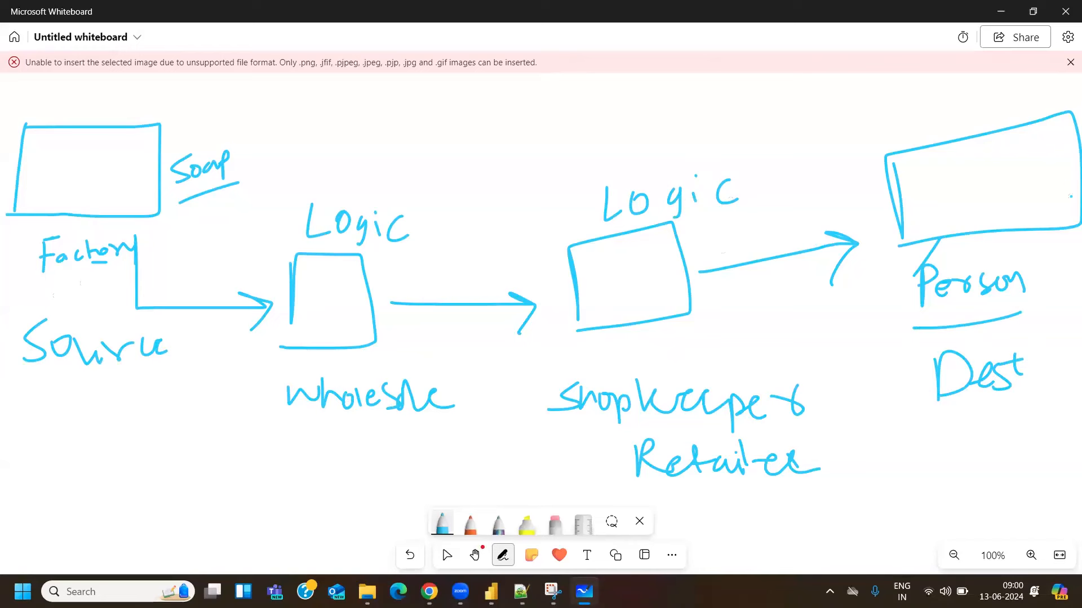
pyautogui.click(1070, 62)
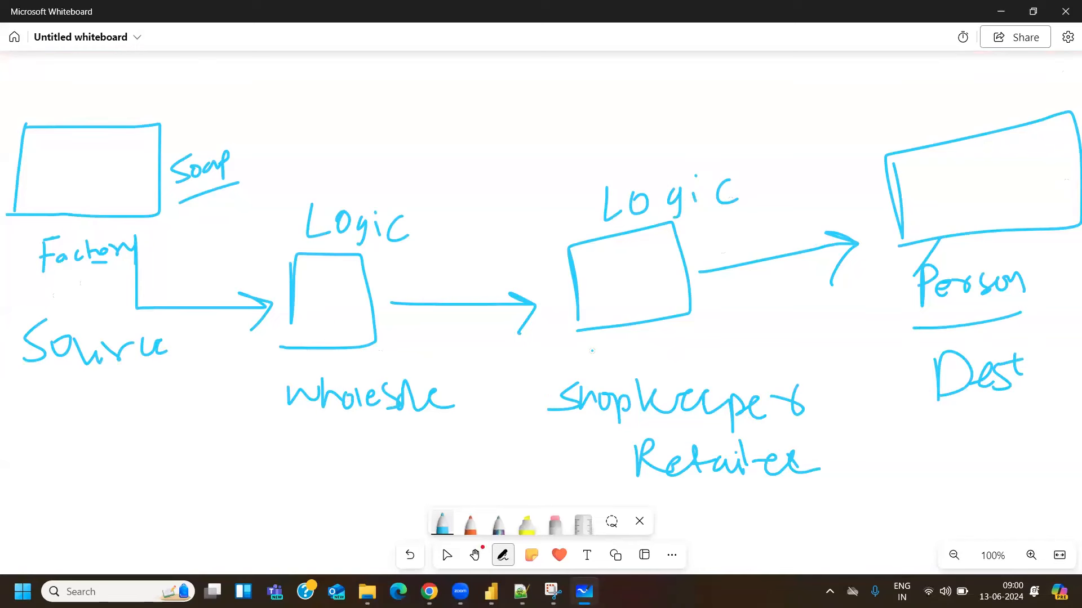
# Draw curved return arrows from Shopkeeper to Wholesale and Wholesale to Source, and write 1 Lakh, 10k and 1k in the boxes
pyautogui.moveTo(638, 307)
pyautogui.mouseDown()
pyautogui.moveTo(423, 365)
pyautogui.moveTo(410, 335)
pyautogui.moveTo(437, 350)
pyautogui.mouseUp()
pyautogui.moveTo(277, 348)
pyautogui.mouseDown()
pyautogui.moveTo(70, 423)
pyautogui.moveTo(68, 388)
pyautogui.moveTo(97, 404)
pyautogui.mouseUp()
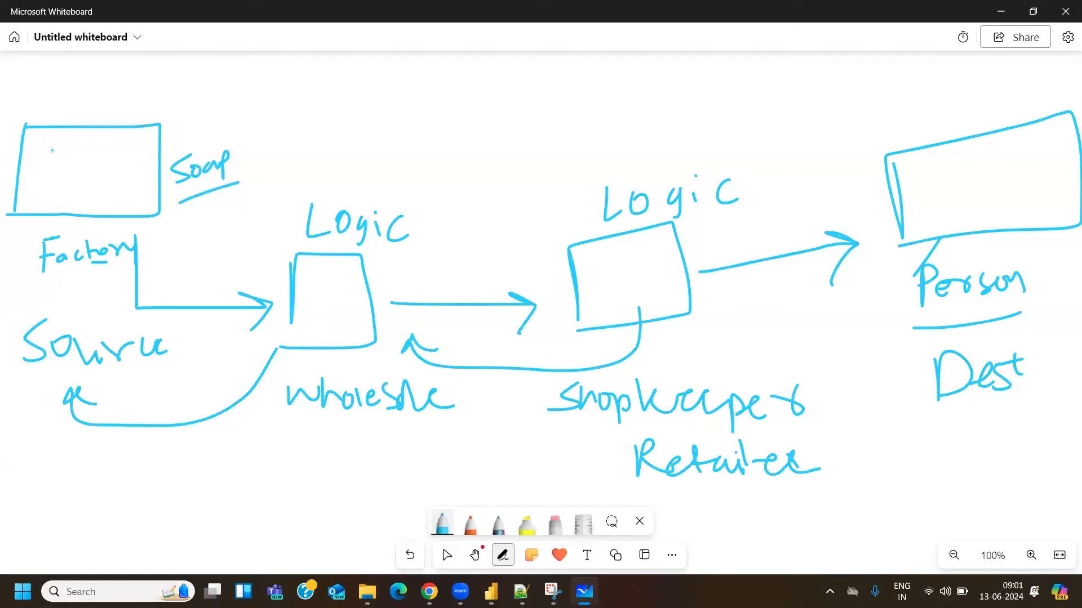
pyautogui.moveTo(44, 165)
pyautogui.mouseDown()
pyautogui.moveTo(51, 196)
pyautogui.moveTo(119, 186)
pyautogui.mouseUp()
pyautogui.moveTo(306, 294)
pyautogui.mouseDown()
pyautogui.moveTo(314, 319)
pyautogui.moveTo(332, 299)
pyautogui.moveTo(321, 297)
pyautogui.mouseUp()
pyautogui.moveTo(337, 285)
pyautogui.mouseDown()
pyautogui.moveTo(336, 313)
pyautogui.moveTo(364, 315)
pyautogui.mouseUp()
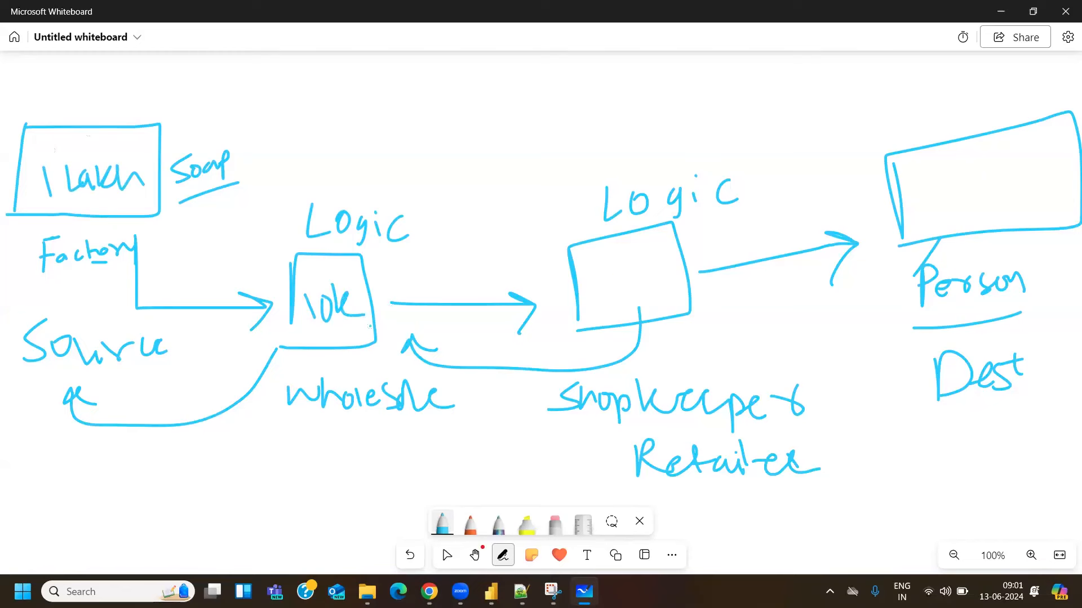
pyautogui.moveTo(602, 270)
pyautogui.mouseDown()
pyautogui.moveTo(614, 294)
pyautogui.moveTo(647, 289)
pyautogui.mouseUp()
# Write Transform above and between the two Logic labels and underline it
pyautogui.moveTo(454, 144); pyautogui.dragTo(487, 137)
pyautogui.moveTo(478, 137)
pyautogui.mouseDown()
pyautogui.moveTo(477, 167)
pyautogui.moveTo(510, 147)
pyautogui.moveTo(564, 148)
pyautogui.moveTo(583, 126)
pyautogui.moveTo(619, 135)
pyautogui.moveTo(666, 119)
pyautogui.mouseUp()
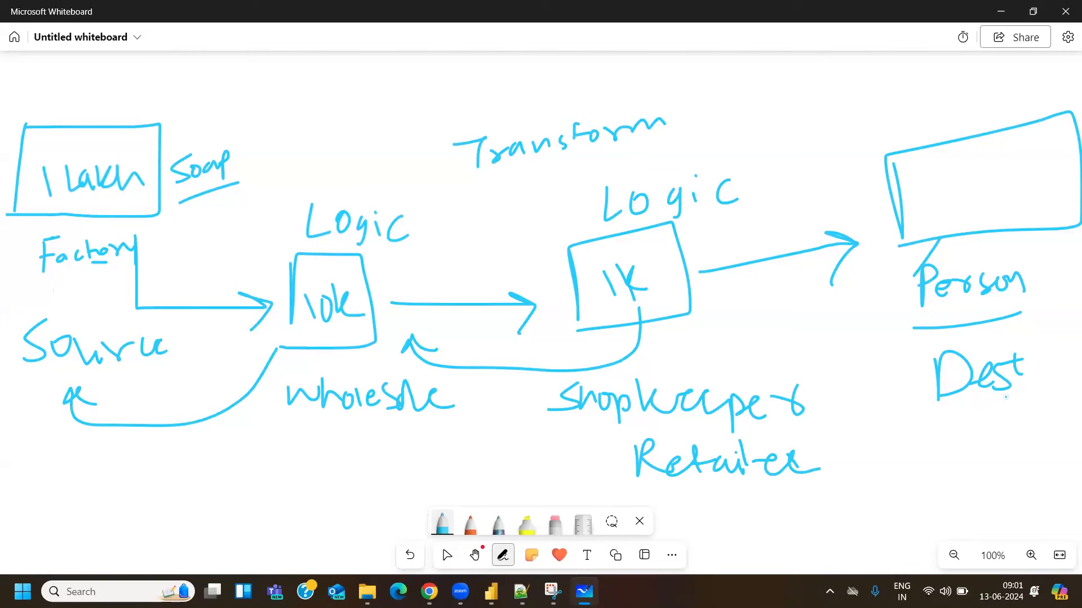
pyautogui.moveTo(445, 208); pyautogui.dragTo(693, 145)
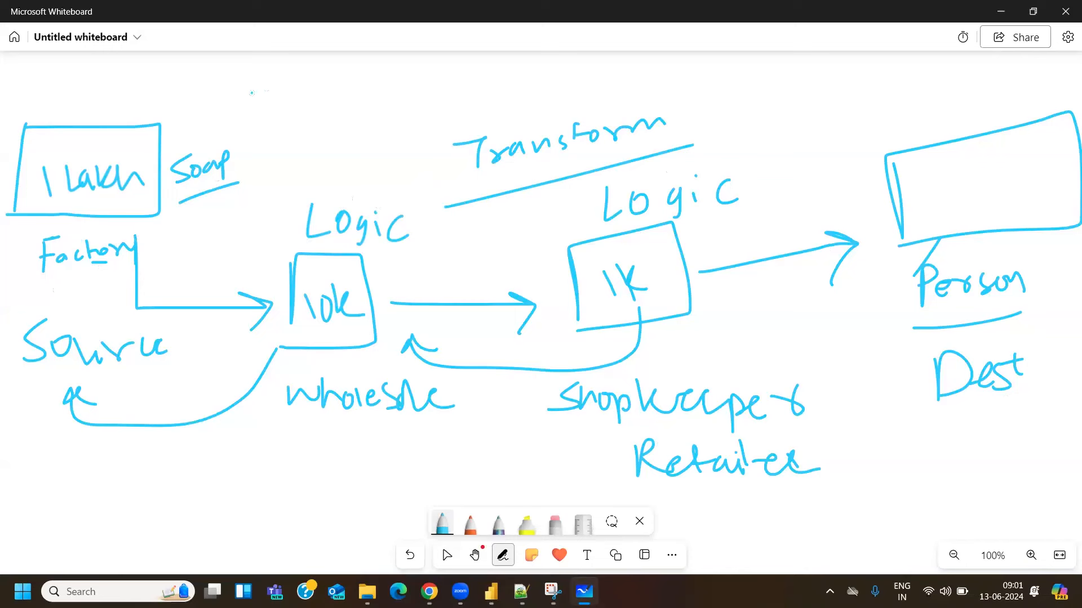
# Write Extraction above the diagram, between the Factory box and the Transform label
pyautogui.moveTo(205, 79)
pyautogui.mouseDown()
pyautogui.moveTo(203, 103)
pyautogui.moveTo(224, 75)
pyautogui.moveTo(219, 100)
pyautogui.moveTo(235, 106)
pyautogui.mouseUp()
pyautogui.click(228, 101)
pyautogui.moveTo(239, 90)
pyautogui.mouseDown()
pyautogui.moveTo(228, 105)
pyautogui.moveTo(250, 100)
pyautogui.mouseUp()
pyautogui.moveTo(255, 81)
pyautogui.mouseDown()
pyautogui.moveTo(260, 103)
pyautogui.moveTo(285, 84)
pyautogui.moveTo(312, 93)
pyautogui.mouseUp()
pyautogui.moveTo(335, 70)
pyautogui.mouseDown()
pyautogui.moveTo(338, 92)
pyautogui.moveTo(349, 84)
pyautogui.mouseUp()
pyautogui.moveTo(352, 80)
pyautogui.mouseDown()
pyautogui.moveTo(354, 90)
pyautogui.moveTo(384, 88)
pyautogui.mouseUp()
pyautogui.click(350, 73)
pyautogui.moveTo(393, 80); pyautogui.dragTo(417, 82)
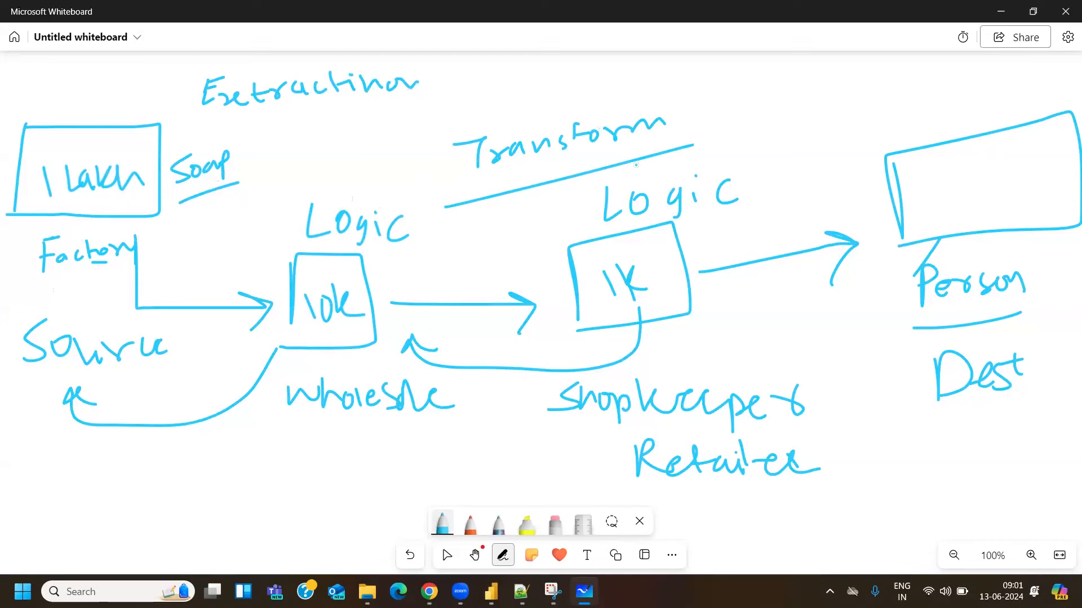
# Draw a box around Transform, and write a boxed Load label above the Person box
pyautogui.moveTo(437, 146)
pyautogui.mouseDown()
pyautogui.moveTo(434, 125)
pyautogui.moveTo(712, 139)
pyautogui.moveTo(659, 141)
pyautogui.mouseUp()
pyautogui.moveTo(811, 108)
pyautogui.mouseDown()
pyautogui.moveTo(830, 127)
pyautogui.moveTo(867, 107)
pyautogui.moveTo(878, 117)
pyautogui.mouseUp()
pyautogui.moveTo(885, 99); pyautogui.dragTo(893, 107)
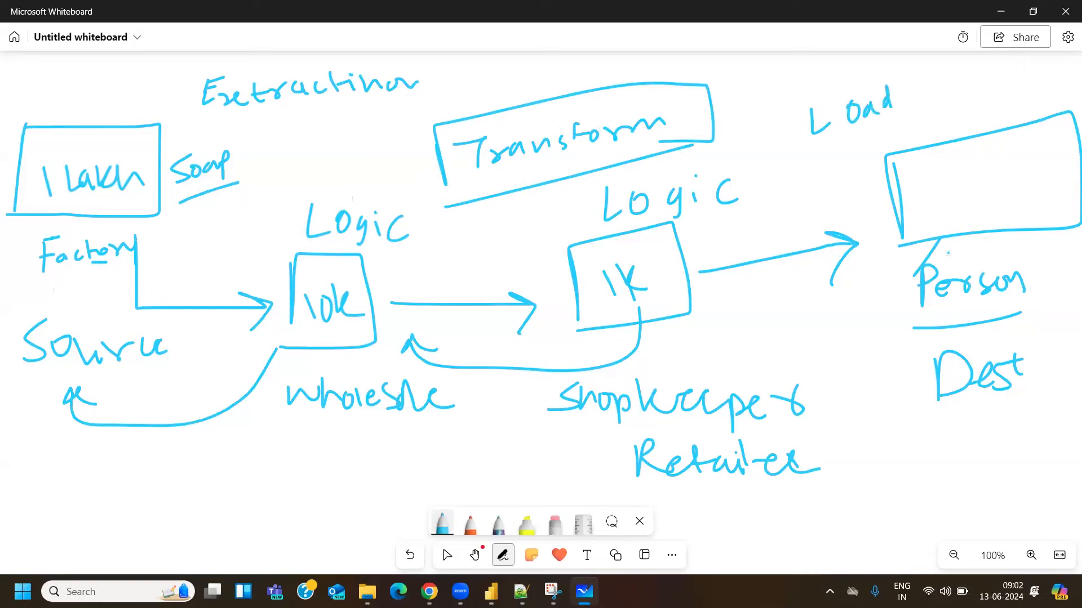
pyautogui.moveTo(799, 95)
pyautogui.mouseDown()
pyautogui.moveTo(809, 134)
pyautogui.moveTo(897, 65)
pyautogui.moveTo(818, 147)
pyautogui.mouseUp()
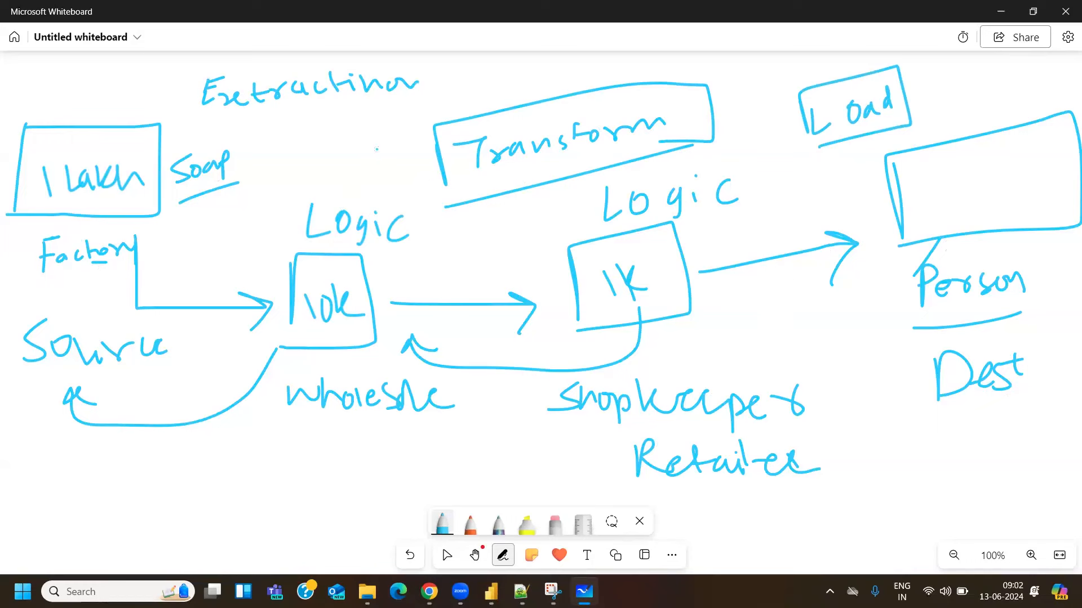
# Emphasise the Extraction, Transform and Load labels with underlines
pyautogui.moveTo(209, 122); pyautogui.dragTo(345, 105)
pyautogui.moveTo(325, 128); pyautogui.dragTo(394, 110)
pyautogui.moveTo(493, 190); pyautogui.dragTo(606, 153)
pyautogui.moveTo(817, 163); pyautogui.dragTo(907, 141)
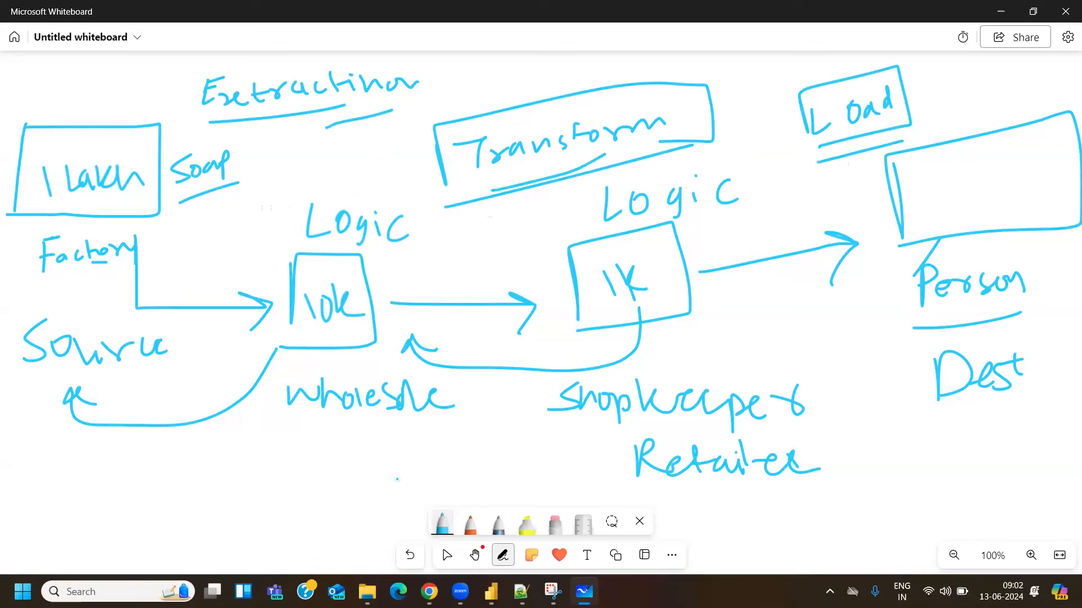
# Write ADF below the Wholesale label
pyautogui.moveTo(271, 504)
pyautogui.mouseDown()
pyautogui.moveTo(305, 490)
pyautogui.moveTo(316, 504)
pyautogui.mouseUp()
pyautogui.moveTo(271, 490); pyautogui.dragTo(303, 484)
pyautogui.moveTo(313, 469)
pyautogui.mouseDown()
pyautogui.moveTo(315, 503)
pyautogui.moveTo(359, 498)
pyautogui.moveTo(385, 457)
pyautogui.moveTo(400, 476)
pyautogui.moveTo(357, 485)
pyautogui.moveTo(348, 508)
pyautogui.mouseUp()
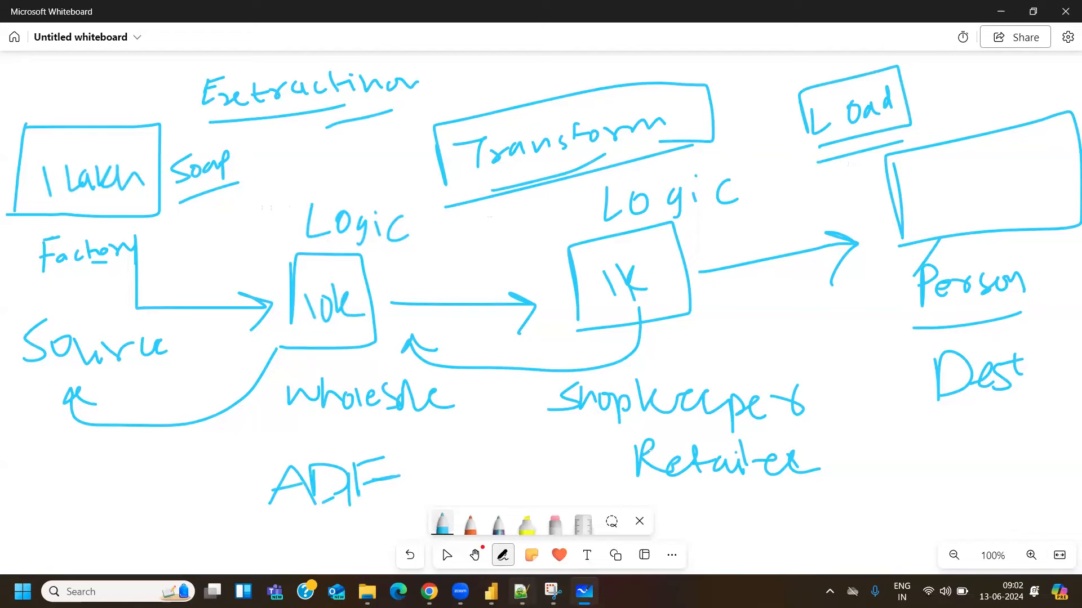
# Switch to Notepad++, copy the Stacked Column Chart notes with their axis and legend table, and paste them at line 104
pyautogui.hotkey('alt', 'Tab')
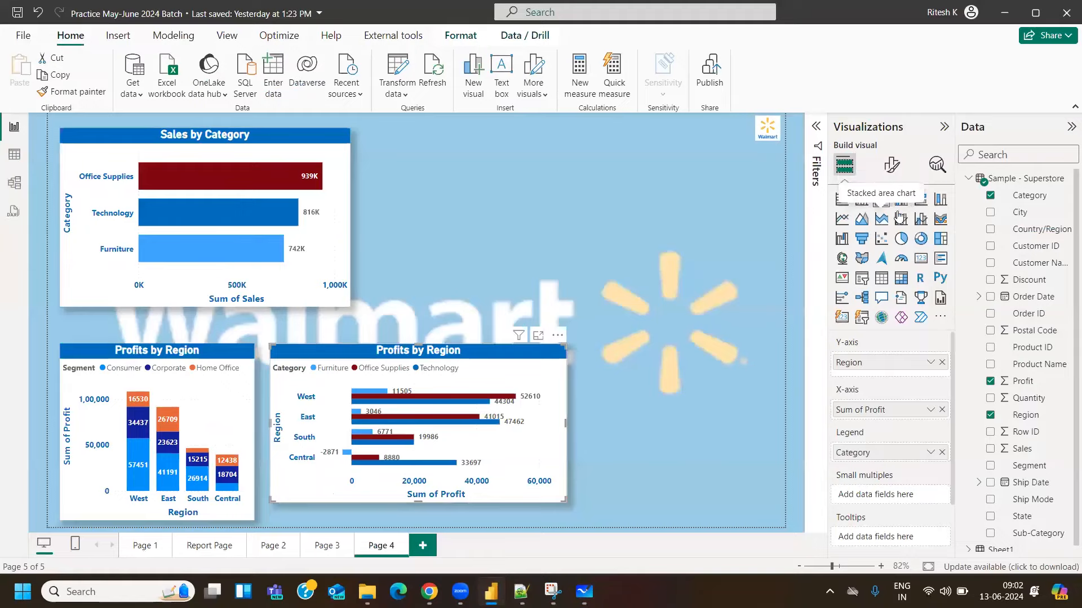
pyautogui.hotkey('alt', 'Tab')
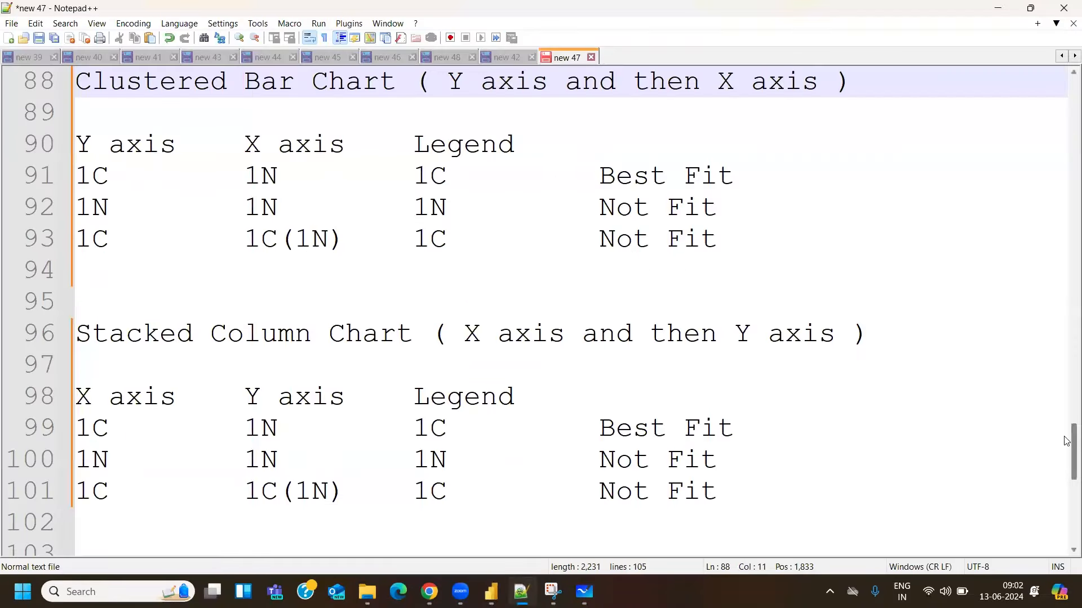
pyautogui.moveTo(1070, 461)
pyautogui.mouseDown()
pyautogui.moveTo(1069, 446)
pyautogui.moveTo(1069, 469)
pyautogui.mouseUp()
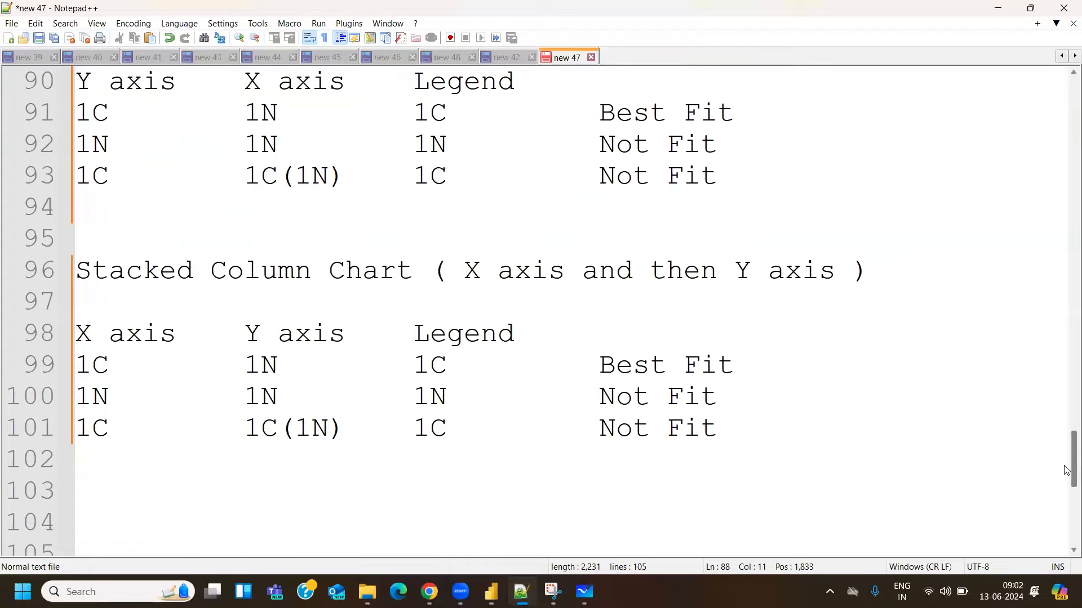
pyautogui.moveTo(729, 437); pyautogui.dragTo(91, 271)
pyautogui.click(738, 438)
pyautogui.moveTo(746, 440); pyautogui.dragTo(39, 296)
pyautogui.click(731, 433)
pyautogui.moveTo(731, 432); pyautogui.dragTo(76, 276)
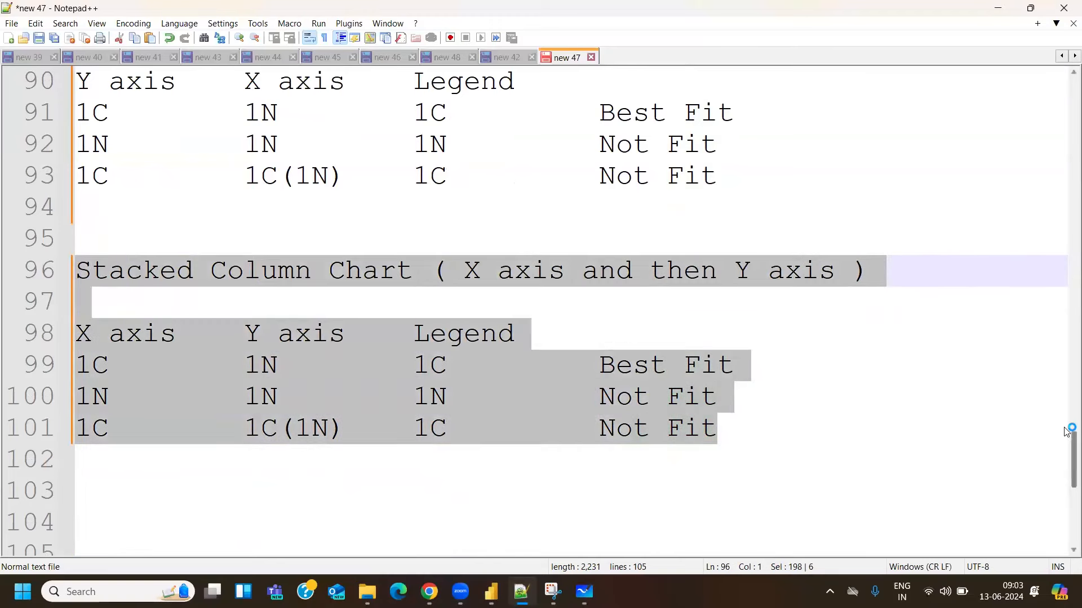
pyautogui.moveTo(1072, 436); pyautogui.dragTo(1057, 464)
pyautogui.hotkey('ctrl', 'c')
pyautogui.click(146, 269)
pyautogui.hotkey('ctrl', 'v')
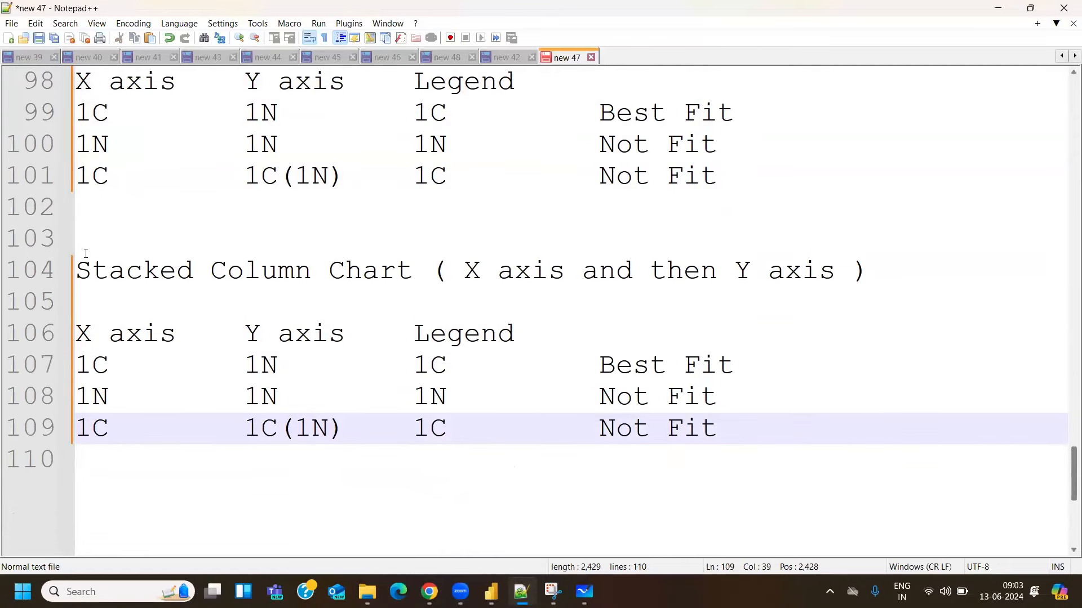
# Change the pasted heading's Stacked to Clustered so it reads Clustered Column Chart, and return to Power BI
pyautogui.doubleClick(129, 273)
pyautogui.write('Clustred')
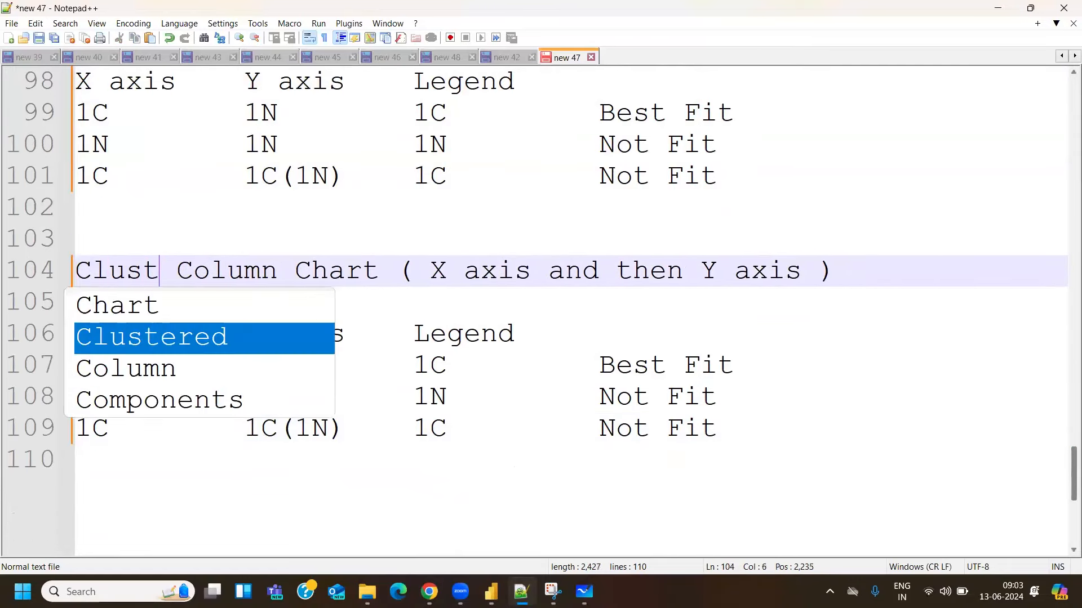
pyautogui.press('BackSpace')
pyautogui.press('BackSpace')
pyautogui.press('BackSpace')
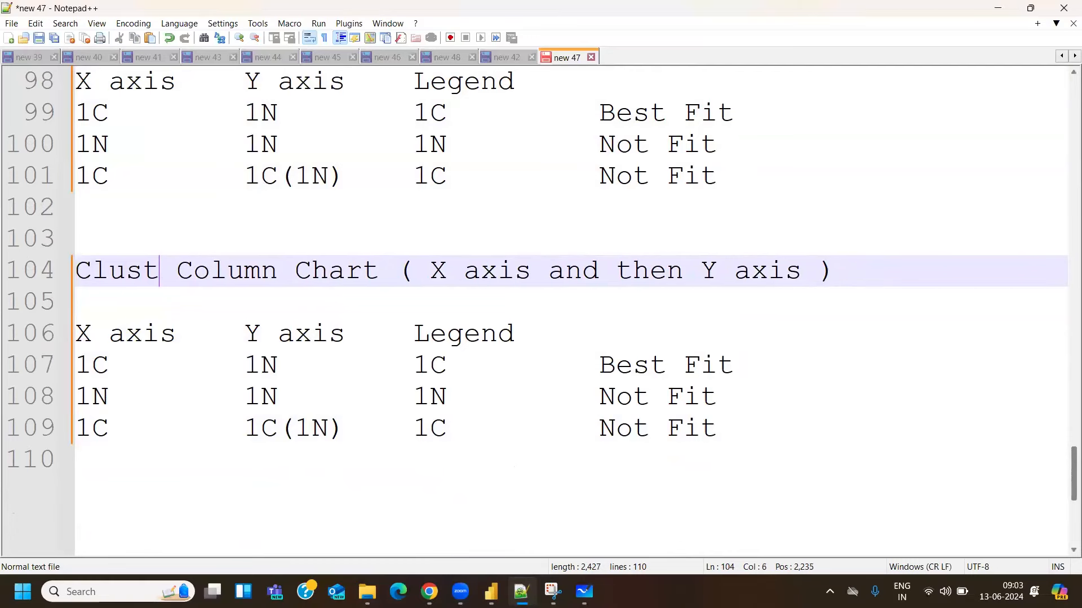
pyautogui.write('ered')
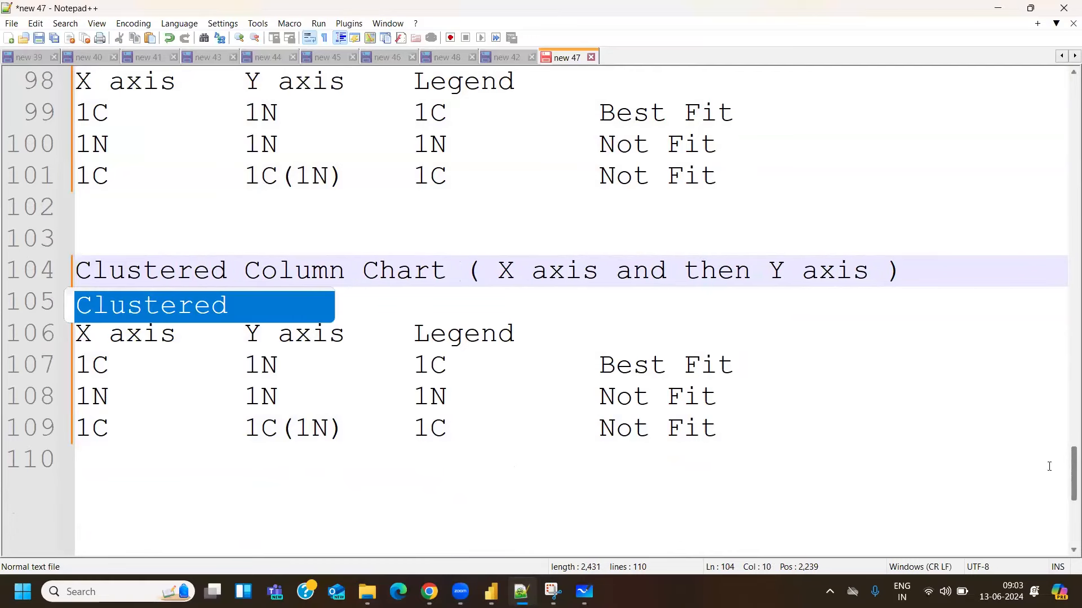
pyautogui.moveTo(1066, 476); pyautogui.dragTo(1067, 519)
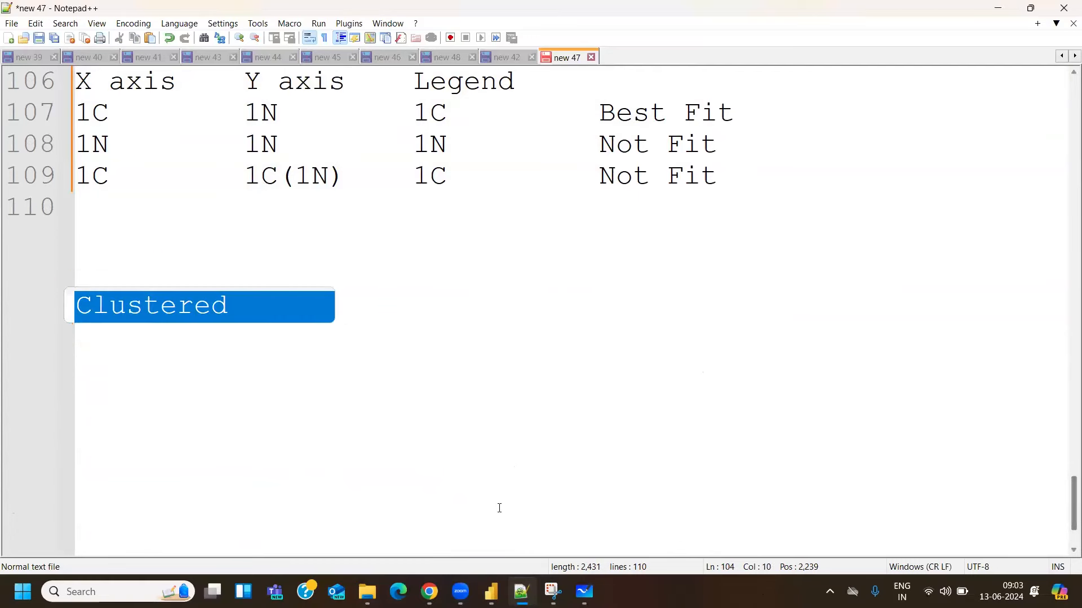
pyautogui.click(247, 242)
pyautogui.click(493, 591)
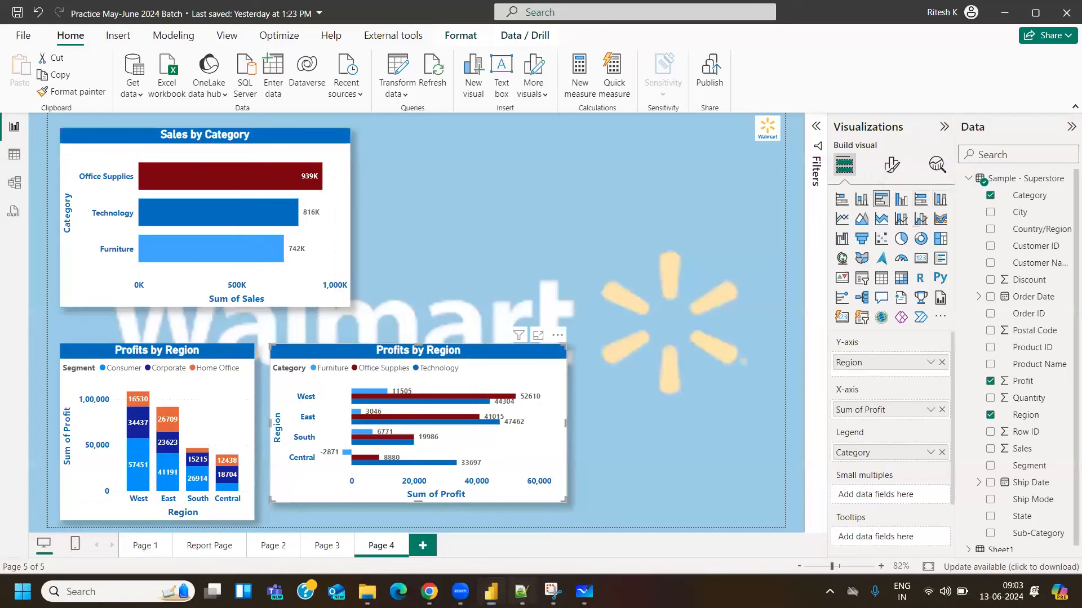
# Switch to Notepad++ and add the heading IND vs USA T20 at line 112, below the clustered chart table
pyautogui.click(521, 592)
pyautogui.press('Return')
pyautogui.press('Return')
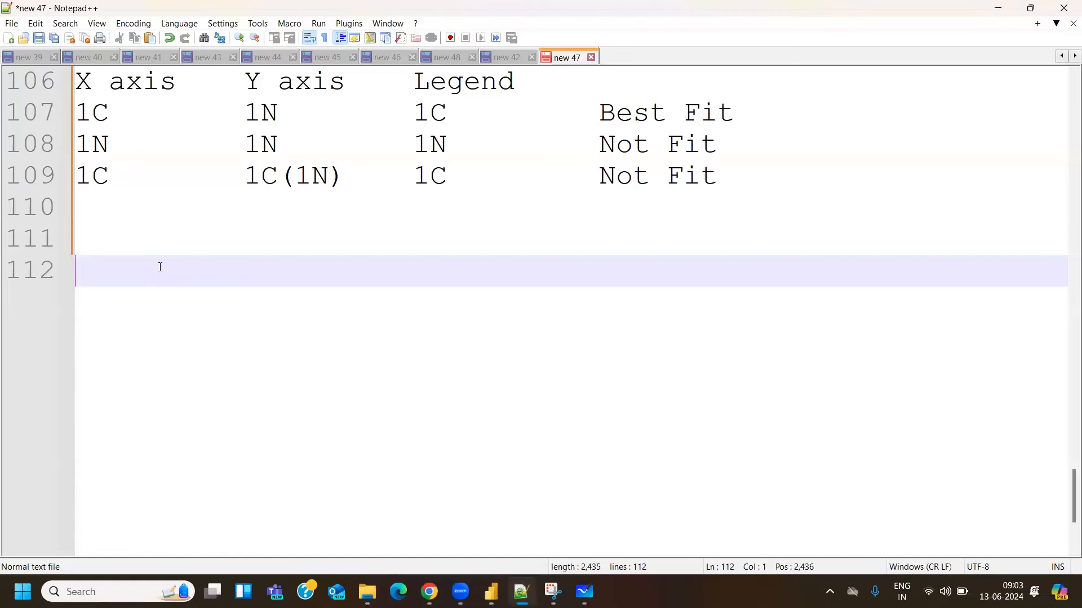
pyautogui.write('IND vs USA ')
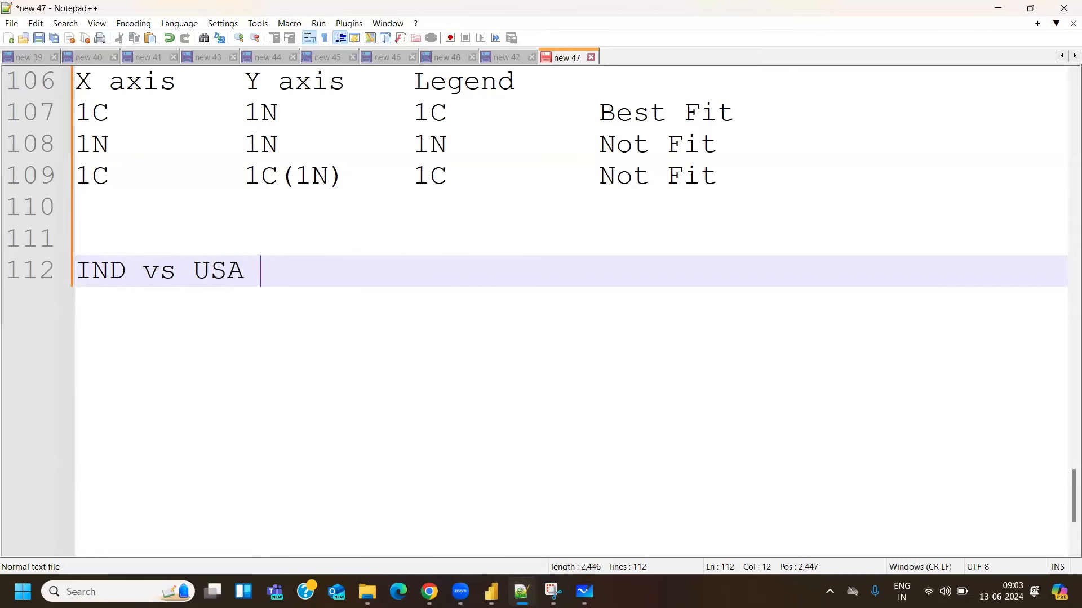
pyautogui.write('1')
pyautogui.press('BackSpace')
pyautogui.write('T20')
pyautogui.press('Return')
pyautogui.press('Return')
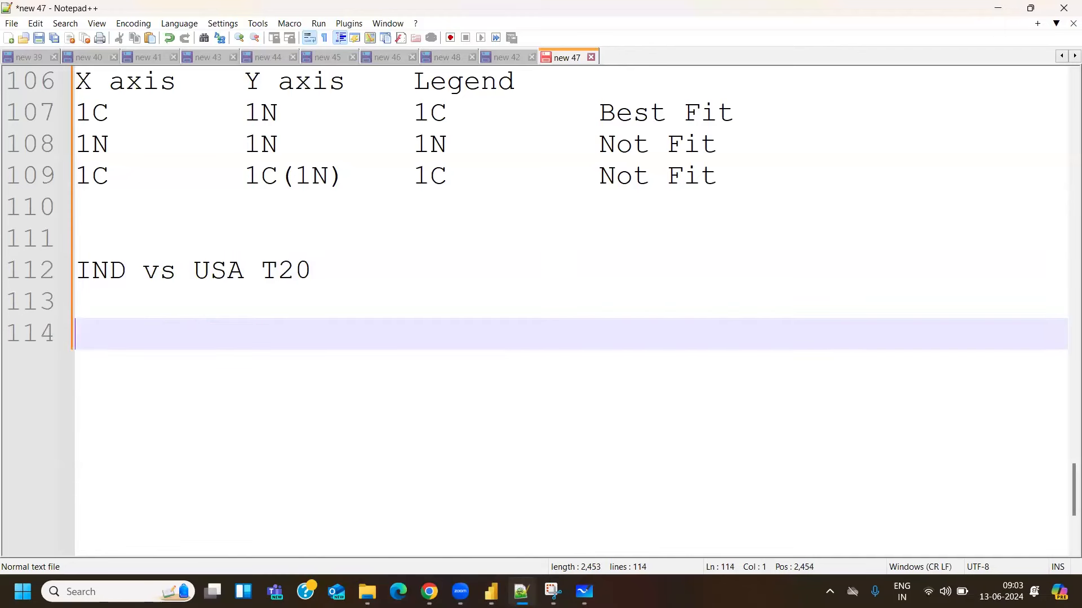
# List the players Rohit and Virat on separate lines under the heading, each followed by a dash
pyautogui.write('Rohit')
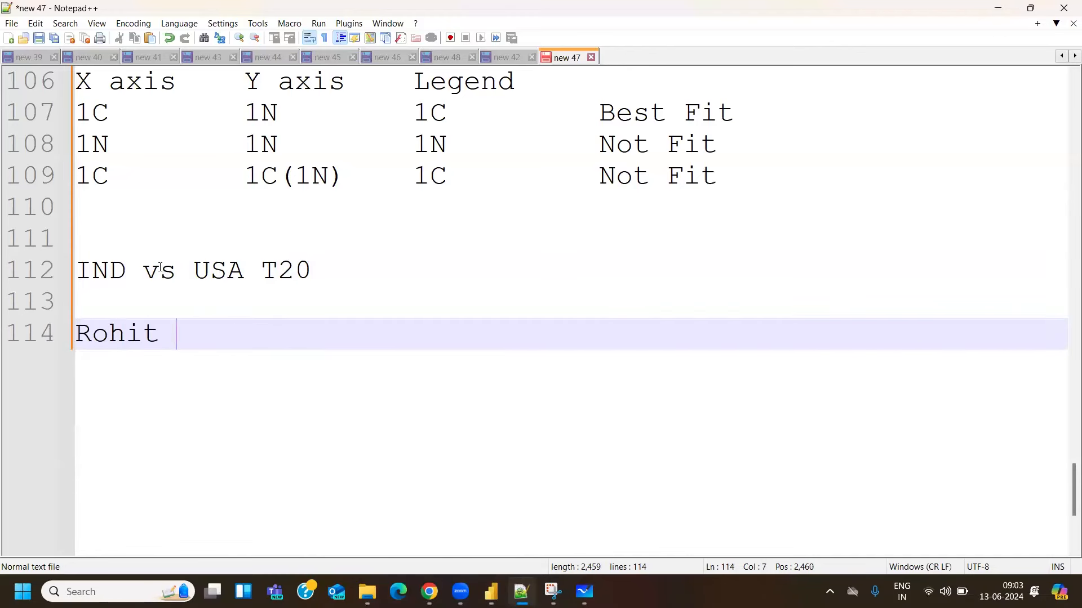
pyautogui.press('Return')
pyautogui.write('Kohli -')
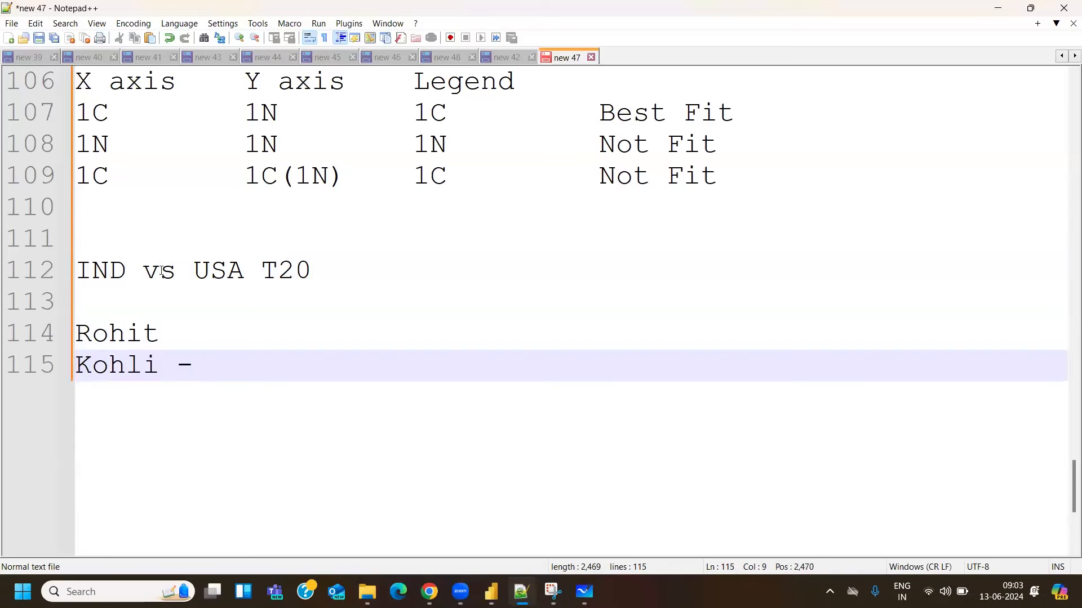
pyautogui.doubleClick(140, 371)
pyautogui.write('Virat')
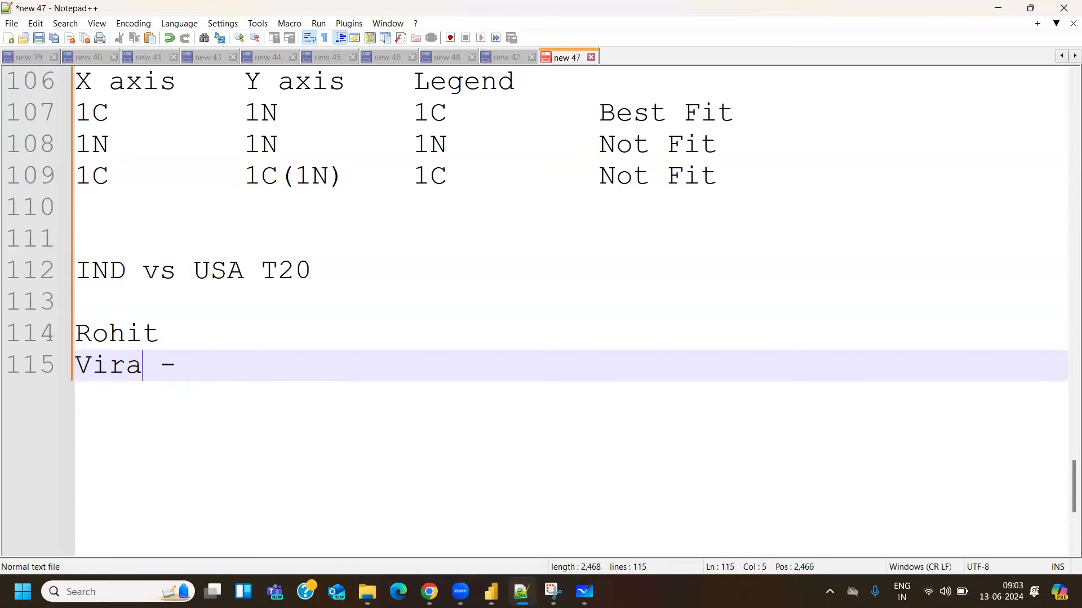
pyautogui.click(181, 340)
pyautogui.write('-')
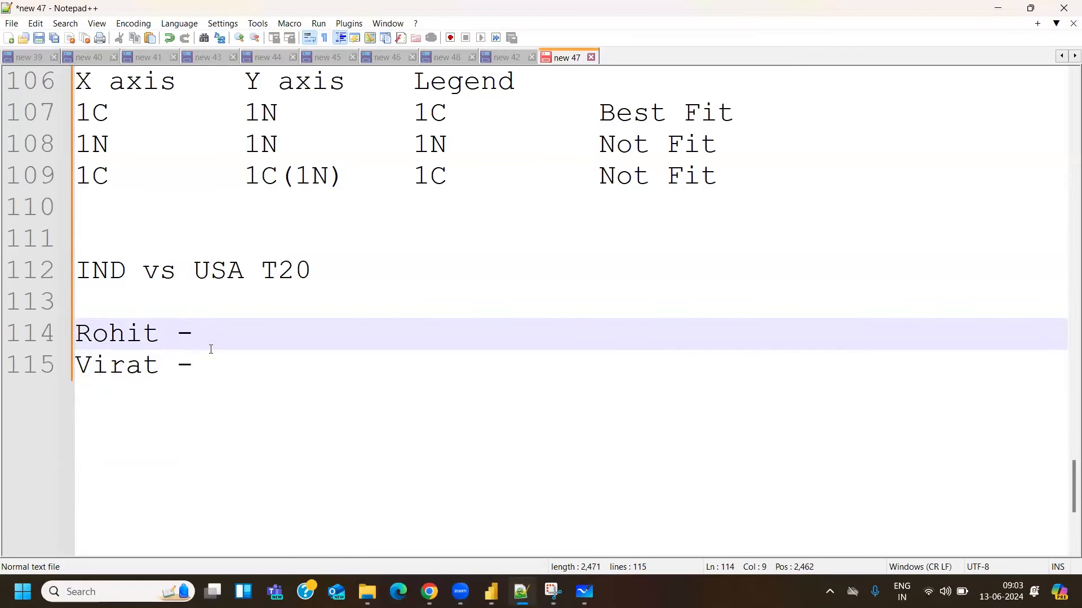
# Enter the scores 3 for Rohit and 0 for Virat, and highlight the two player names in turn
pyautogui.click(219, 363)
pyautogui.write('0')
pyautogui.click(225, 336)
pyautogui.write('3')
pyautogui.click(261, 370)
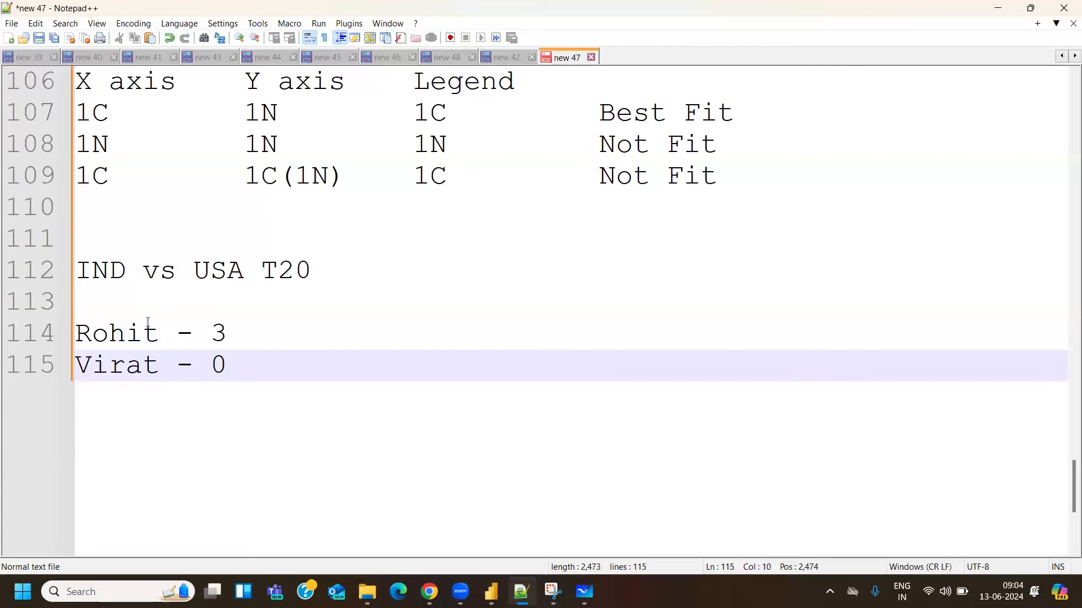
pyautogui.moveTo(155, 333); pyautogui.dragTo(40, 340)
pyautogui.doubleClick(122, 356)
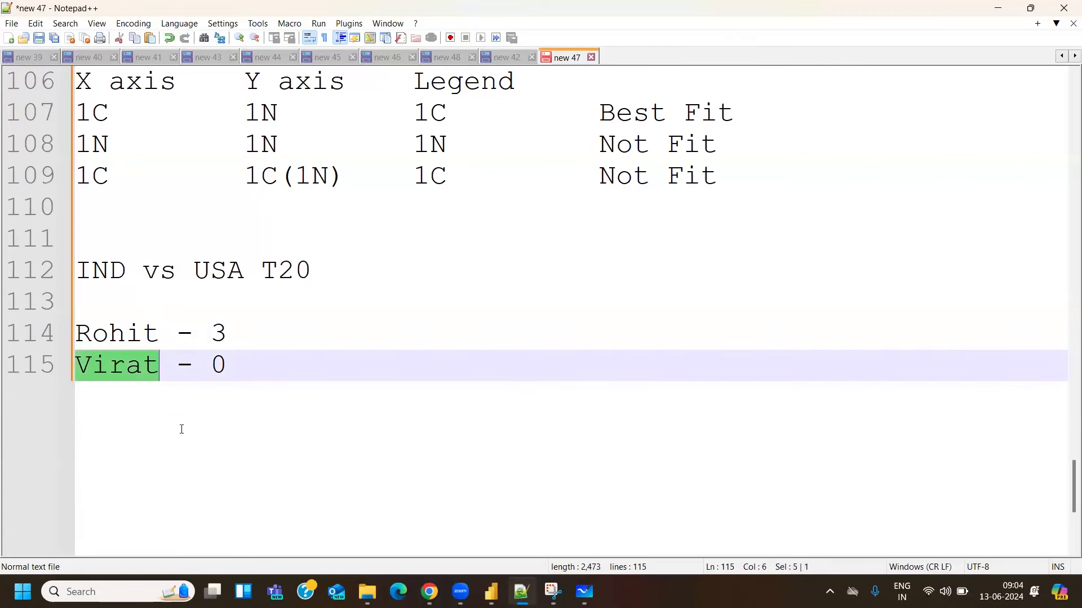
# Add the line Surya - 50 below Virat's score
pyautogui.click(236, 369)
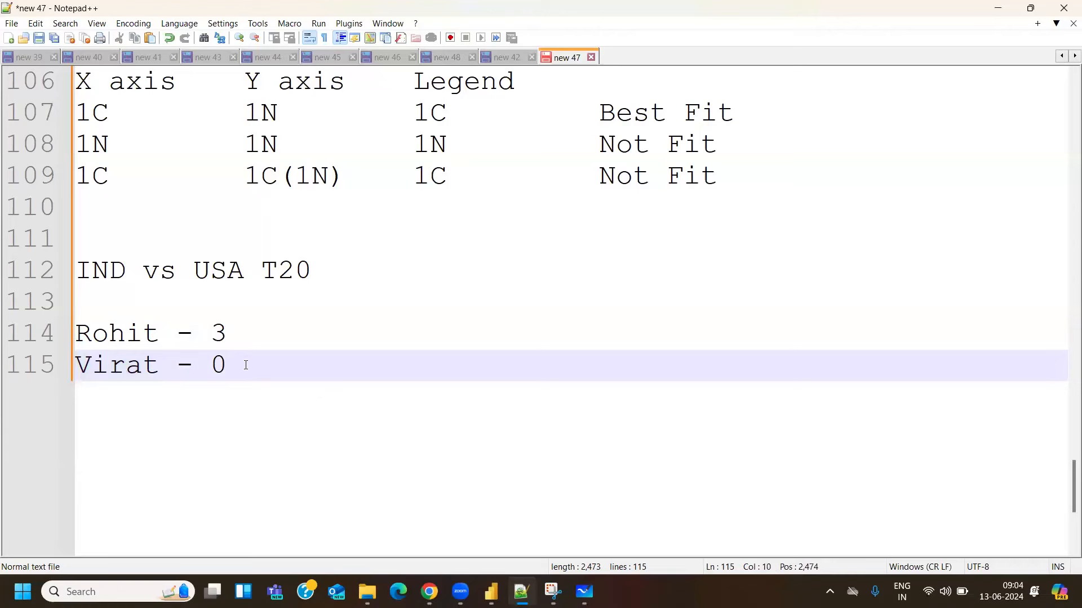
pyautogui.press('Return')
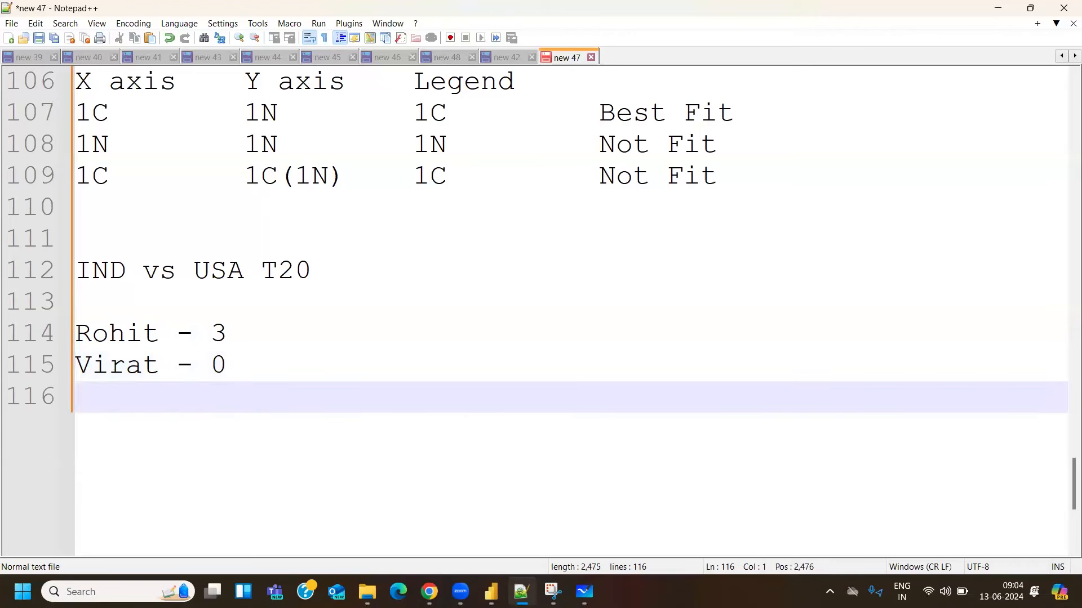
pyautogui.write('Surtya')
pyautogui.press('BackSpace')
pyautogui.press('BackSpace')
pyautogui.press('BackSpace')
pyautogui.write('ya - ')
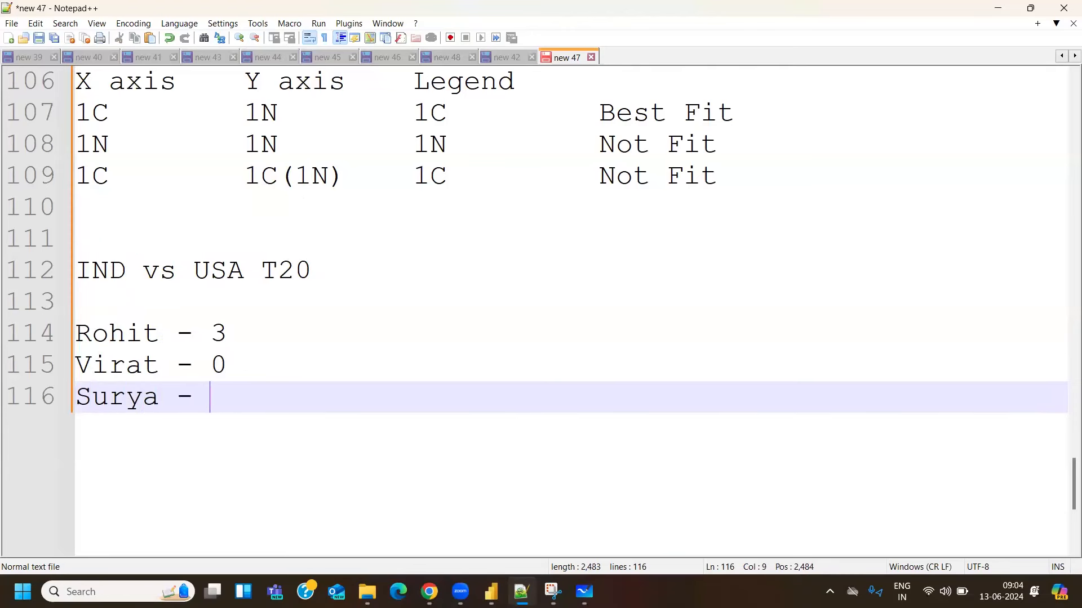
pyautogui.write('50')
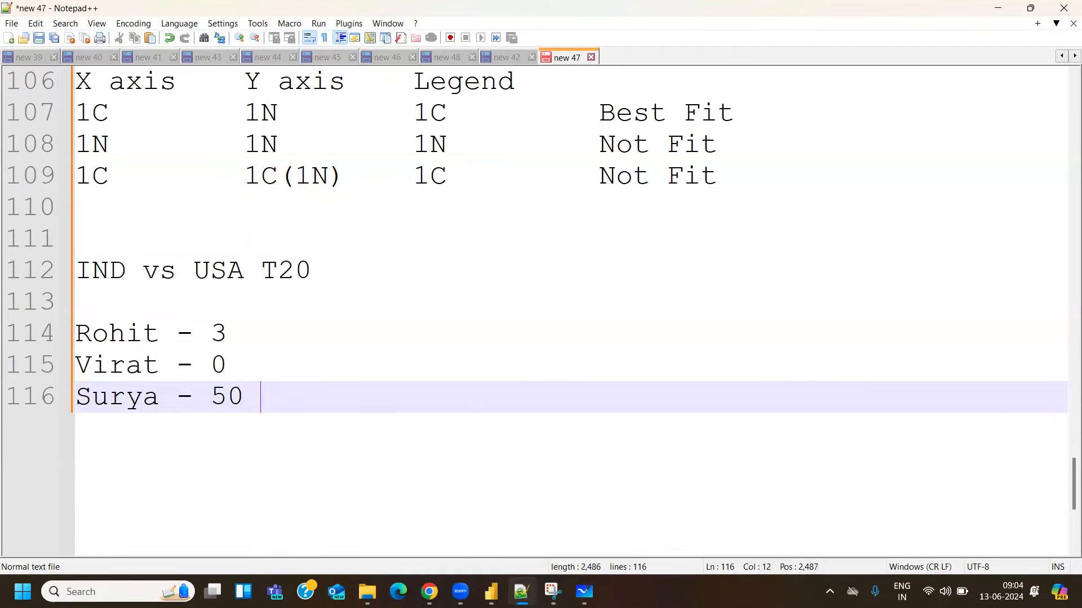
# Highlight USA in the match heading and each of the three players' score lines to compare them
pyautogui.moveTo(244, 397); pyautogui.dragTo(73, 403)
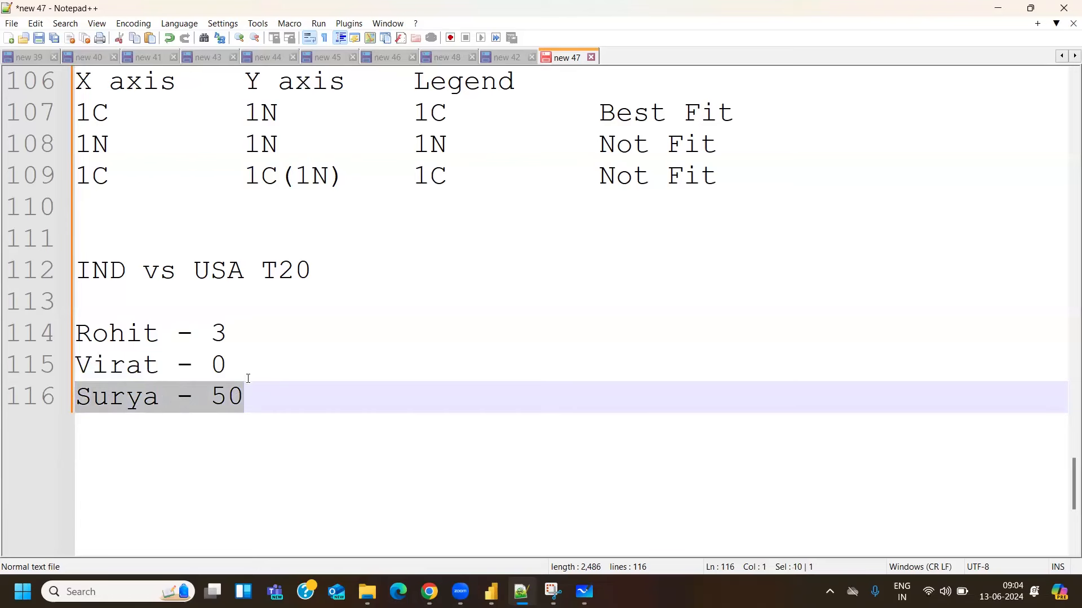
pyautogui.click(255, 393)
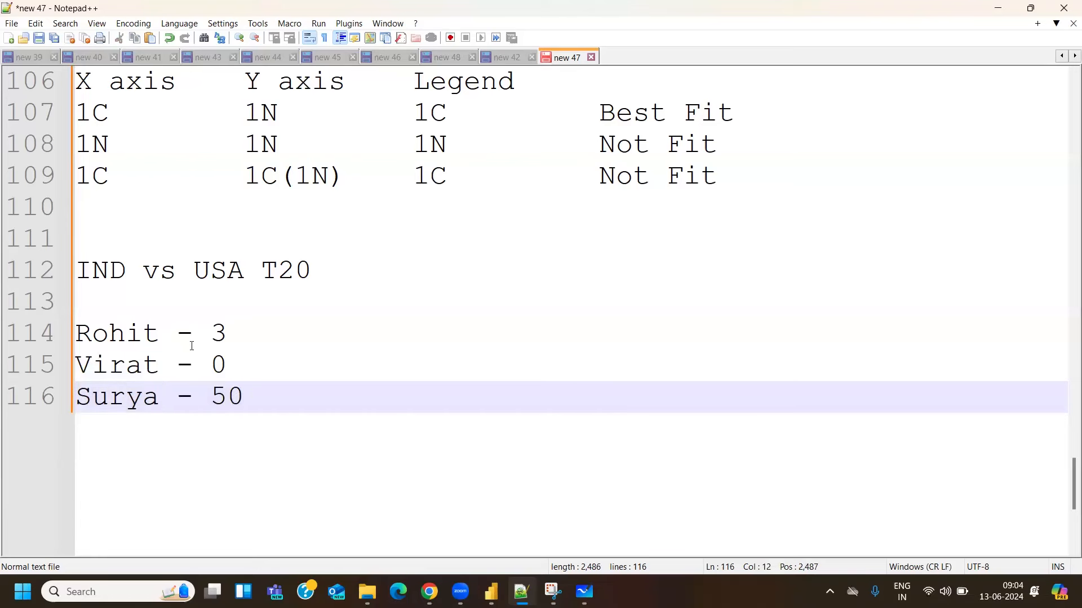
pyautogui.doubleClick(212, 271)
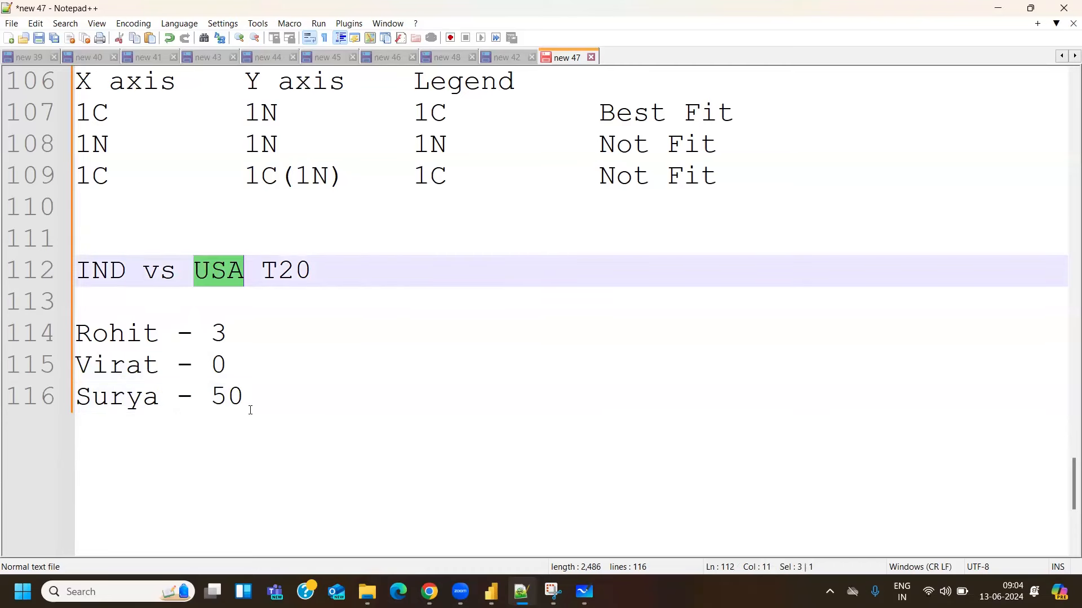
pyautogui.click(234, 333)
pyautogui.hotkey('shift', 'Home')
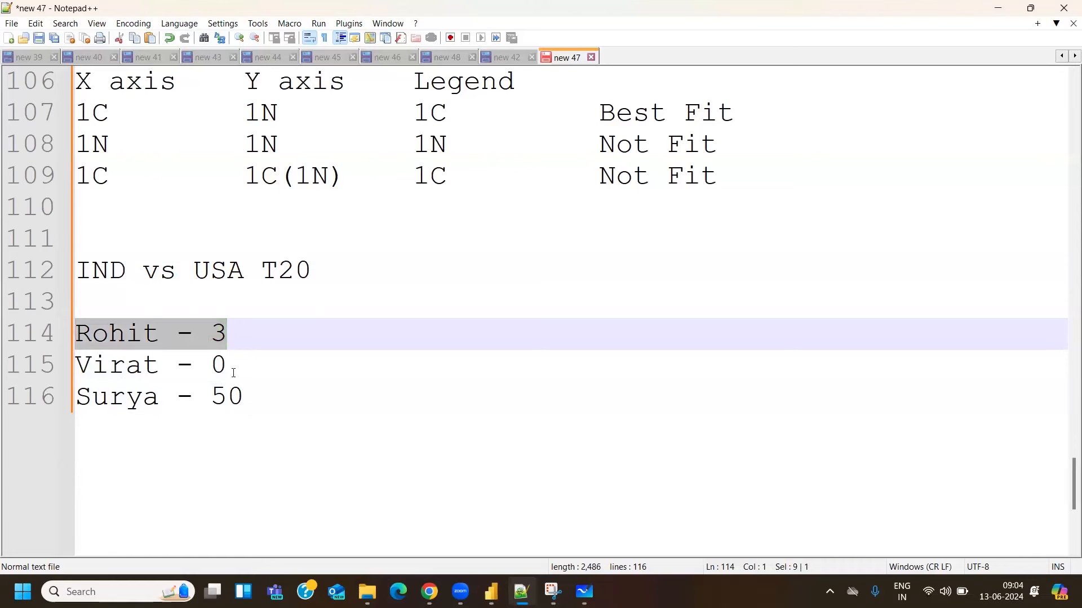
pyautogui.click(230, 364)
pyautogui.hotkey('shift', 'Home')
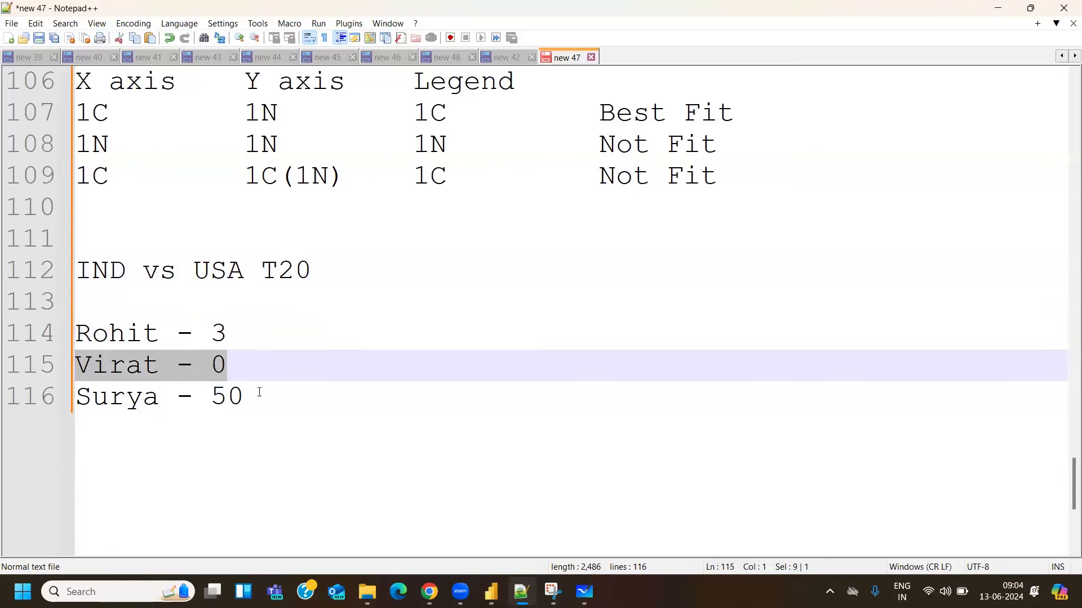
pyautogui.click(260, 392)
pyautogui.hotkey('shift', 'Home')
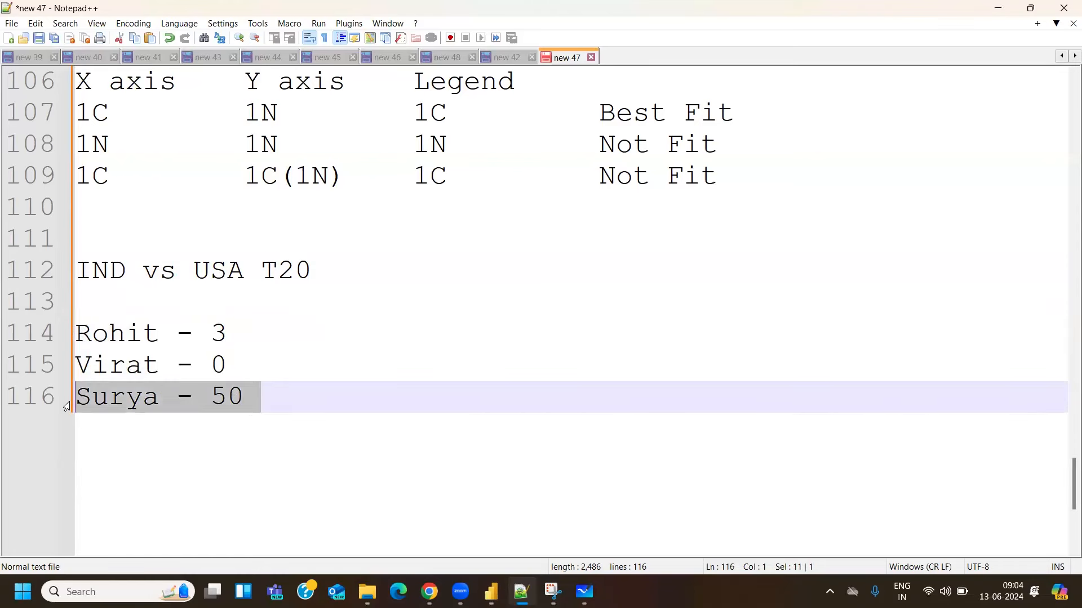
pyautogui.press('End')
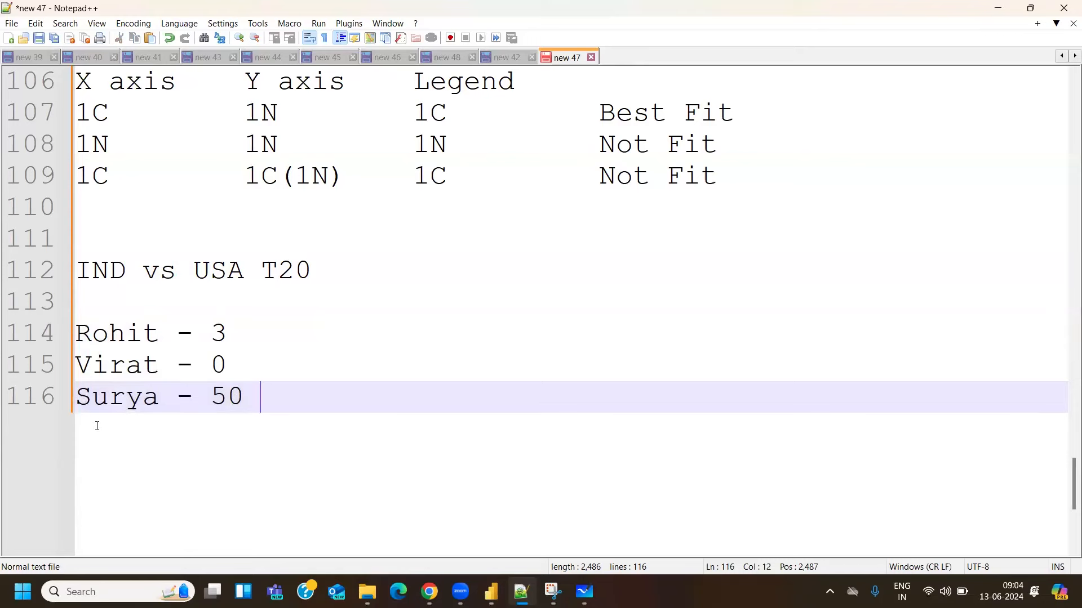
# Add the line Dube - 35 below Surya's score
pyautogui.press('Return')
pyautogui.write('S')
pyautogui.press('BackSpace')
pyautogui.write('Dube - ')
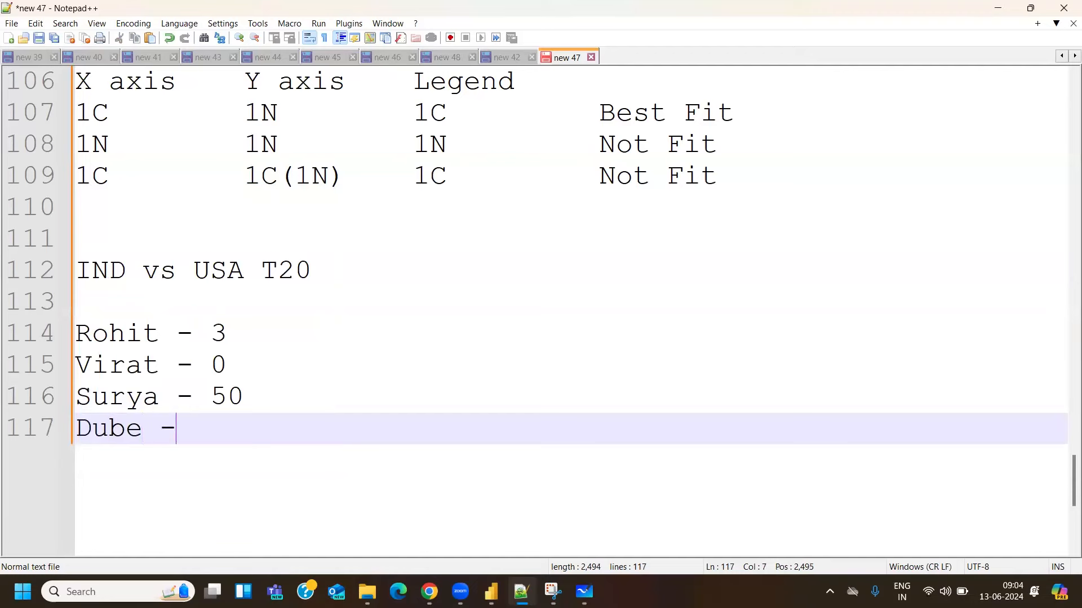
pyautogui.write('35')
# Go through the four players' score lines one by one, returning to those of Rohit and Virat
pyautogui.moveTo(232, 326); pyautogui.dragTo(60, 346)
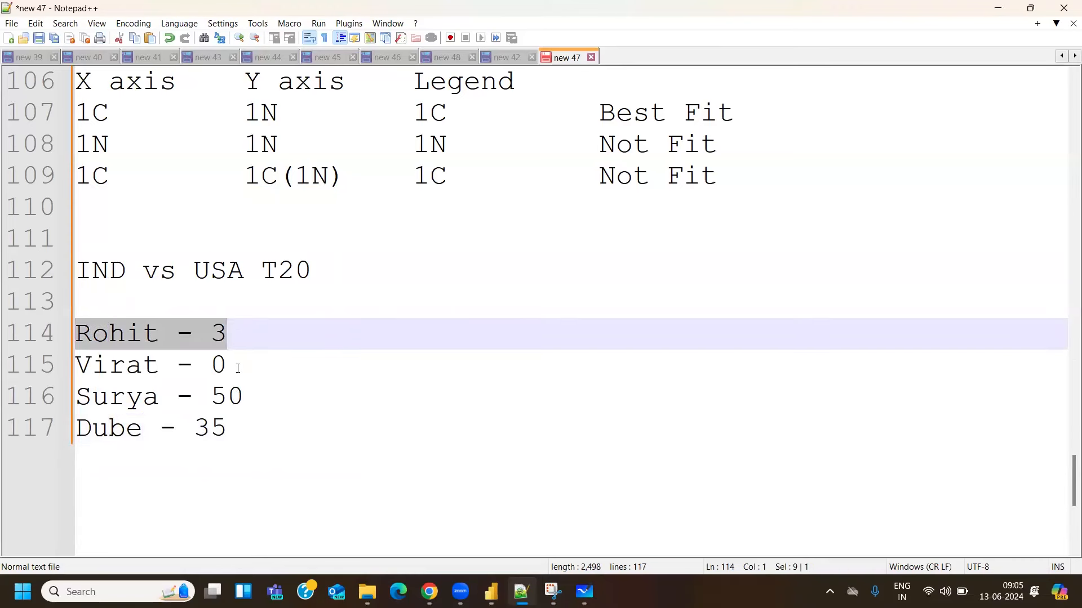
pyautogui.moveTo(238, 369); pyautogui.dragTo(16, 379)
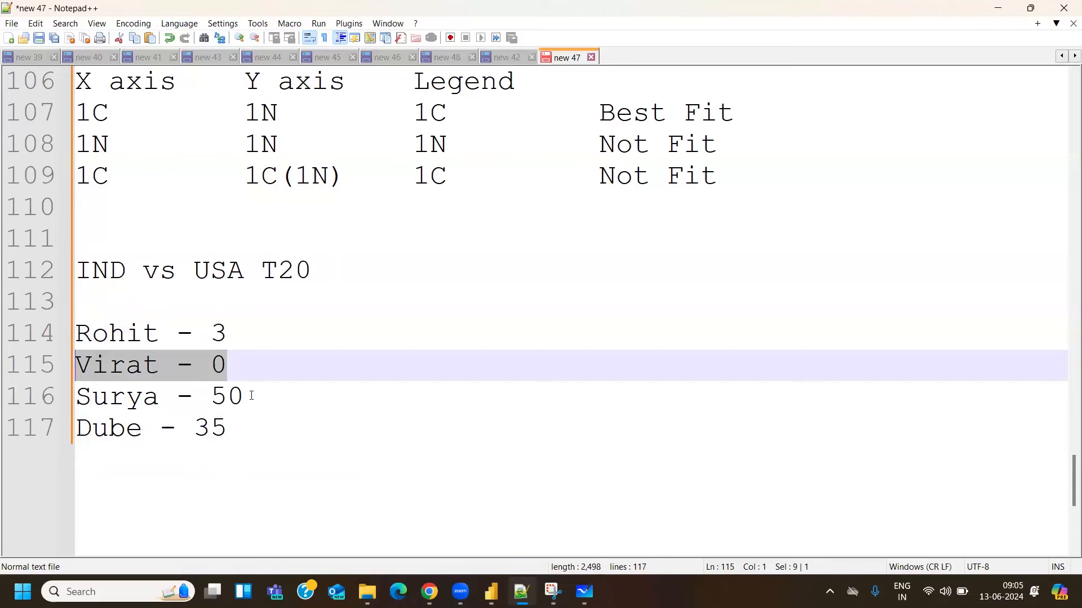
pyautogui.moveTo(251, 396); pyautogui.dragTo(74, 397)
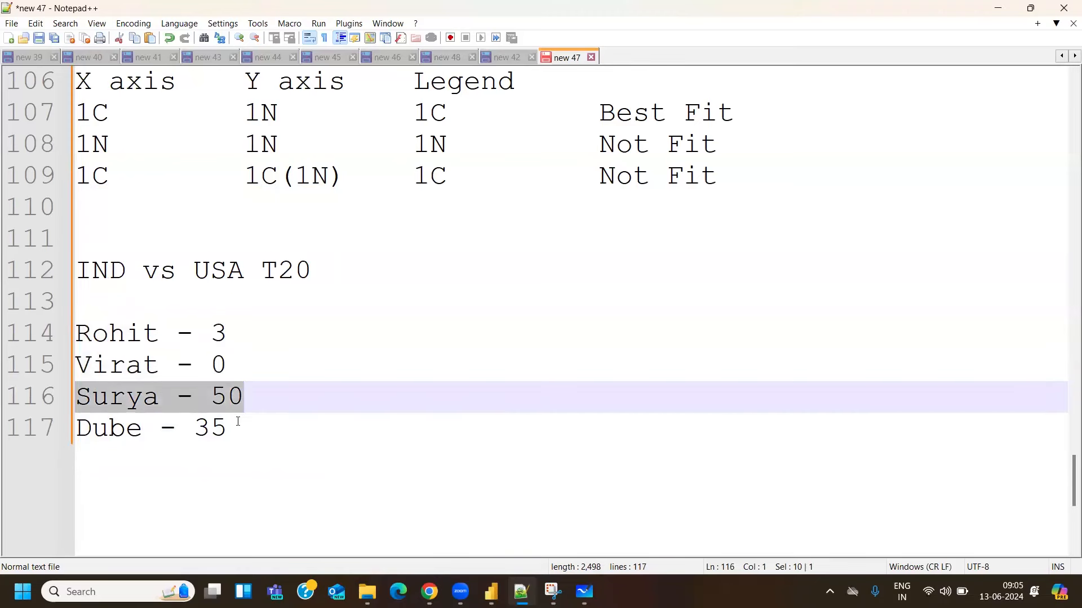
pyautogui.moveTo(238, 421); pyautogui.dragTo(73, 428)
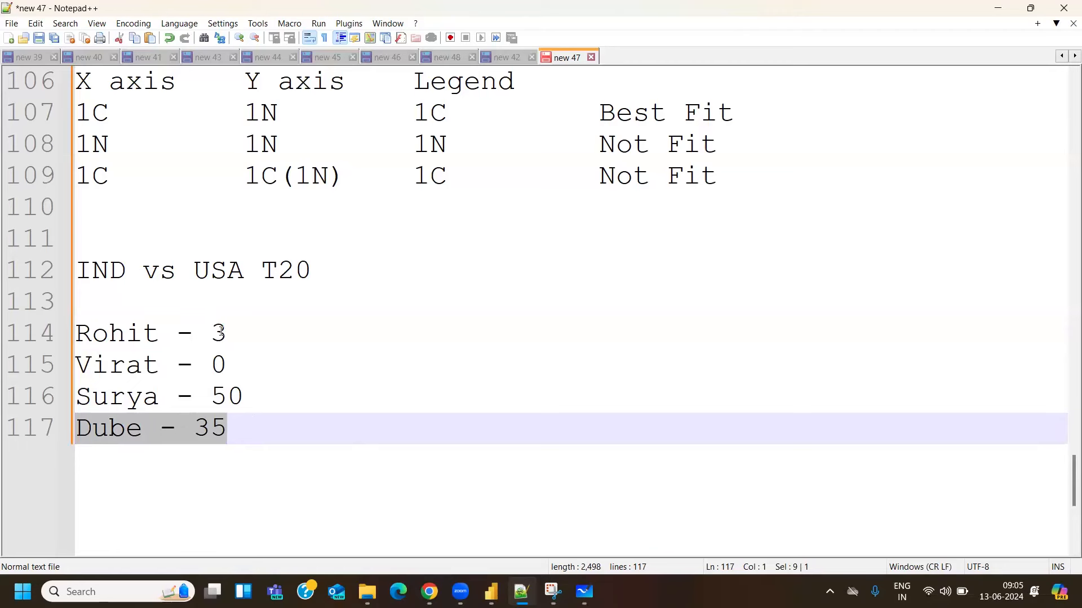
pyautogui.moveTo(231, 329); pyautogui.dragTo(63, 338)
pyautogui.moveTo(248, 374); pyautogui.dragTo(90, 374)
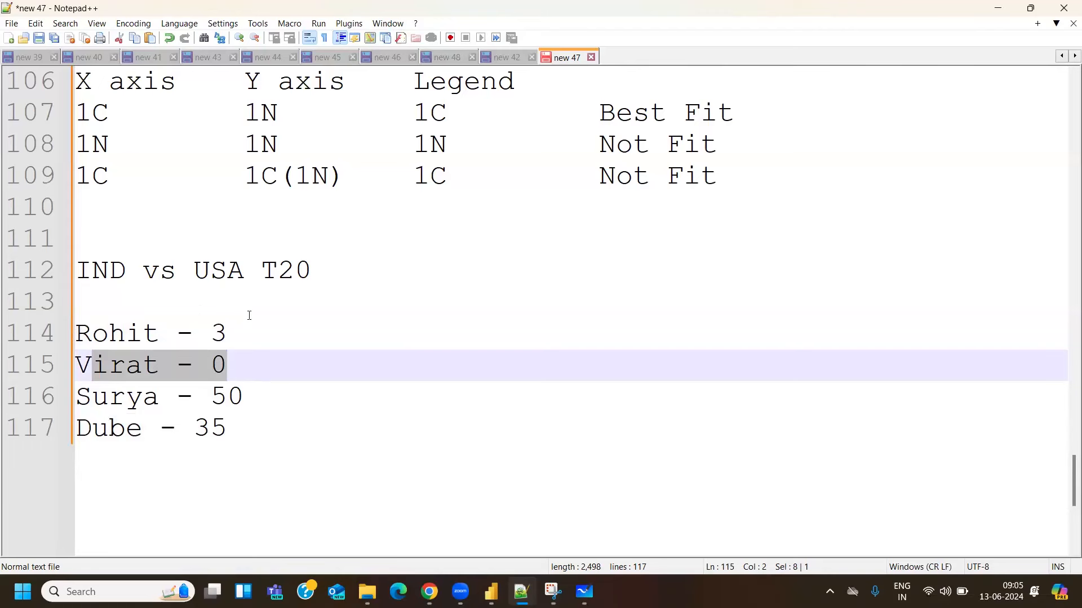
# Add blank lines below Dube's score and write Rahul Dravid on line 120
pyautogui.click(244, 431)
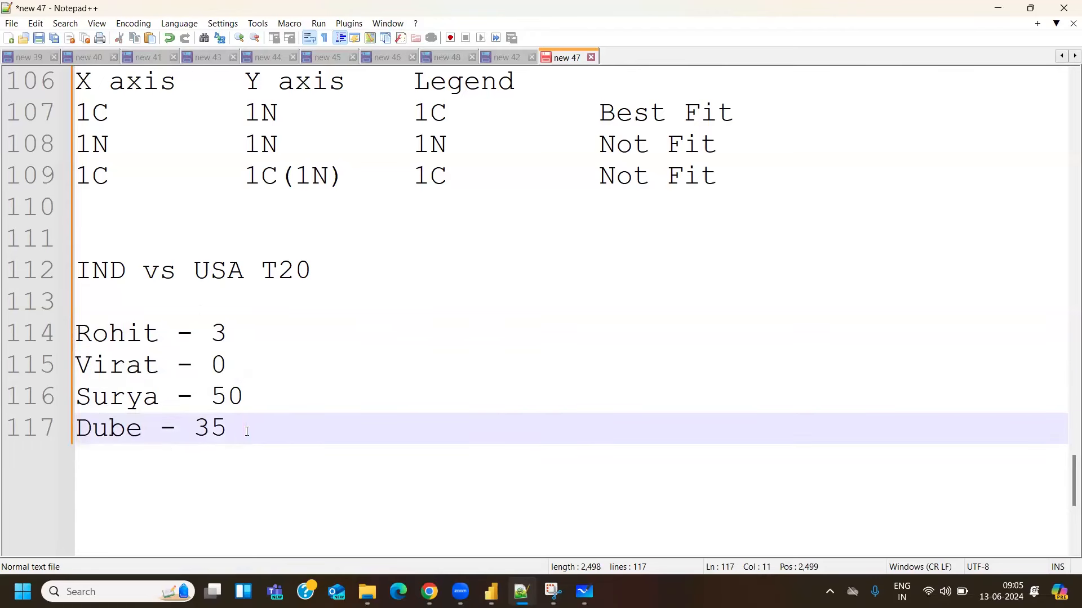
pyautogui.press('Return')
pyautogui.press('Return')
pyautogui.press('Return')
pyautogui.press('Return')
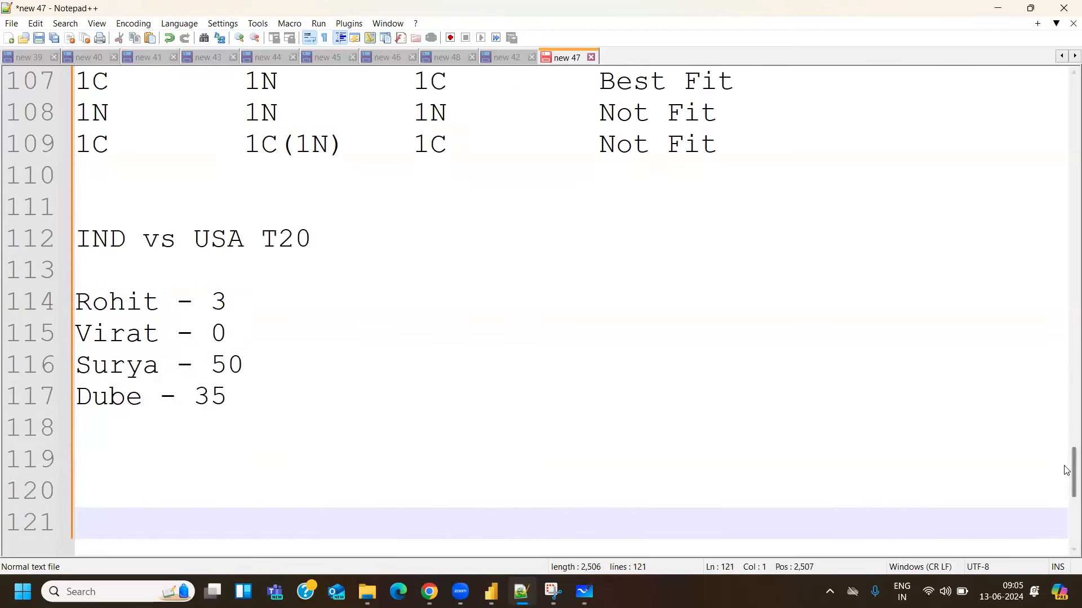
pyautogui.scroll(-1, 1070, 473)
pyautogui.click(132, 363)
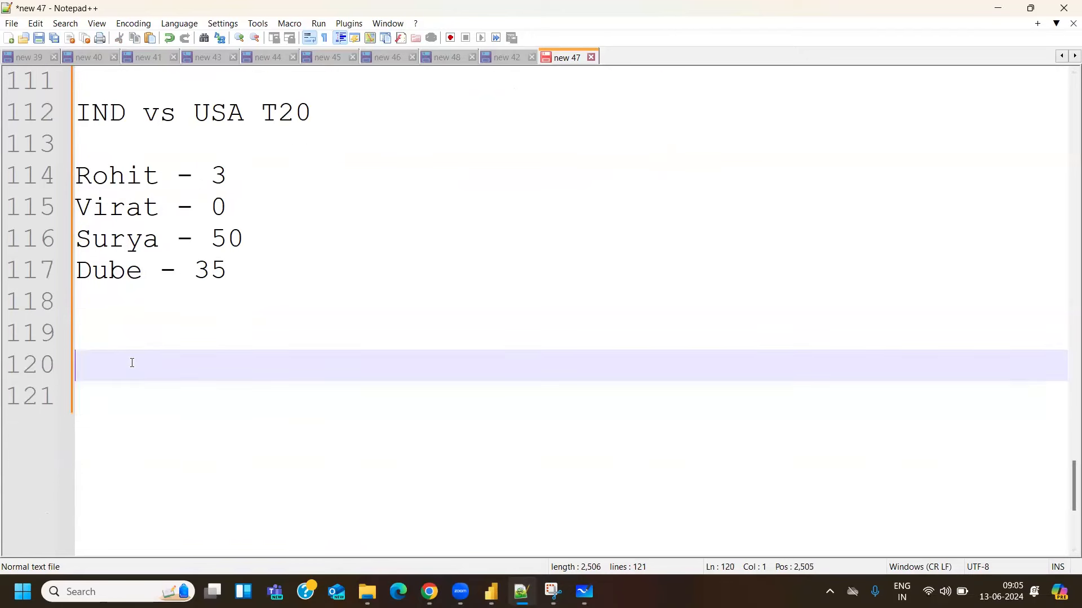
pyautogui.write('Rahul D')
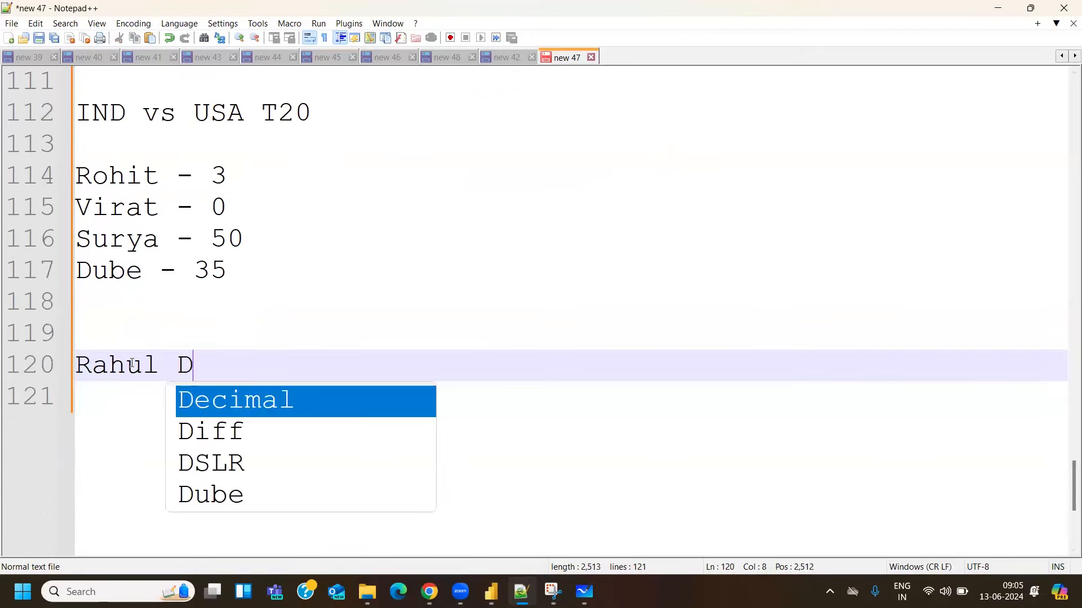
pyautogui.write('ravid')
pyautogui.press('Return')
pyautogui.press('Return')
pyautogui.press('Return')
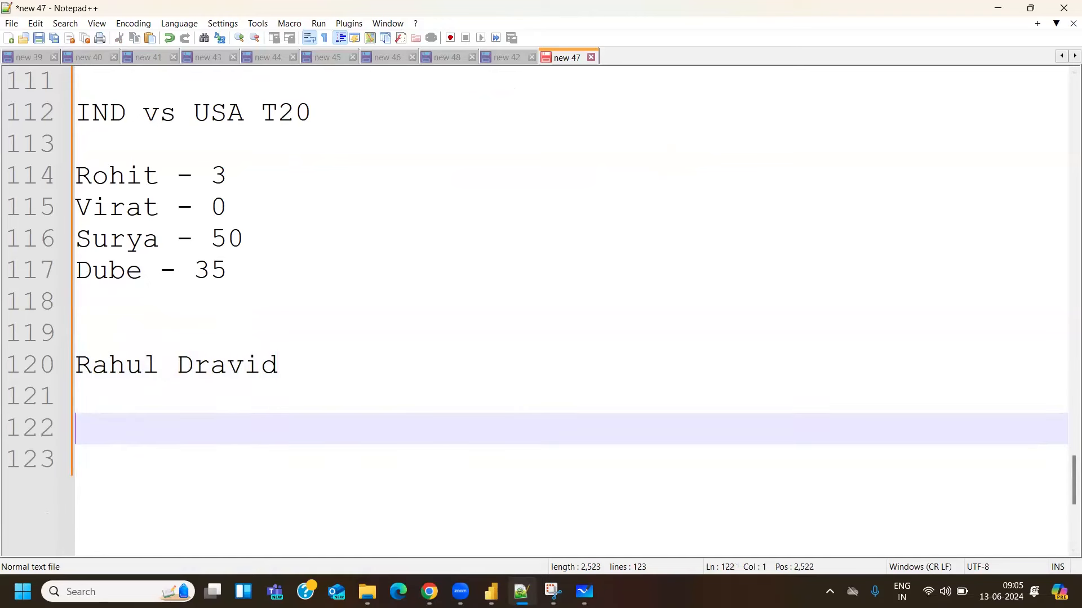
# Write WTC - Final on line 122 and start an empty line beneath it
pyautogui.click(113, 441)
pyautogui.write('Wt')
pyautogui.press('BackSpace')
pyautogui.write('TC')
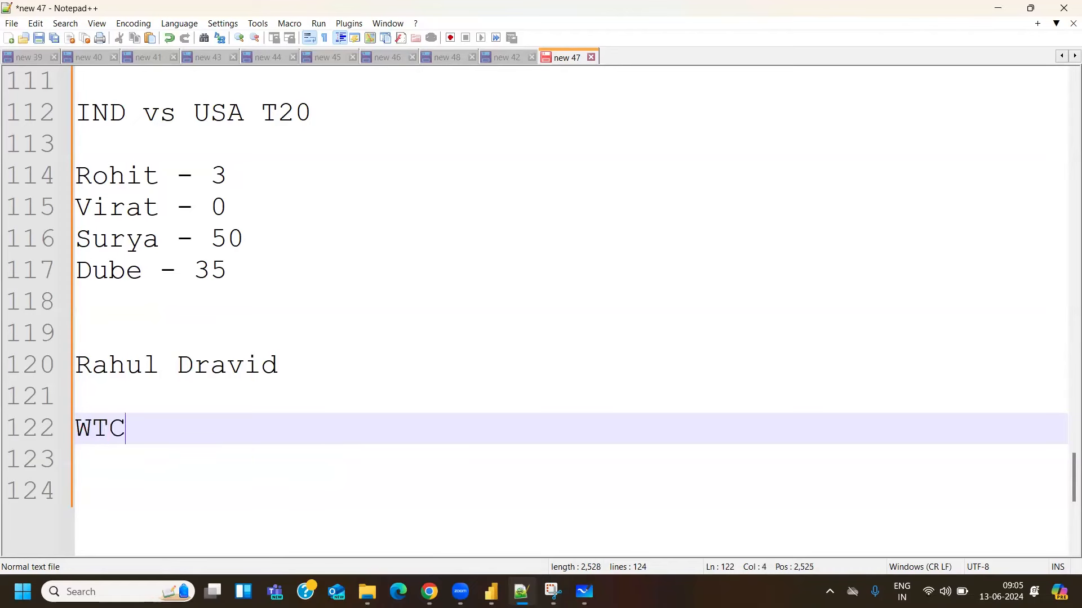
pyautogui.write(' - Final')
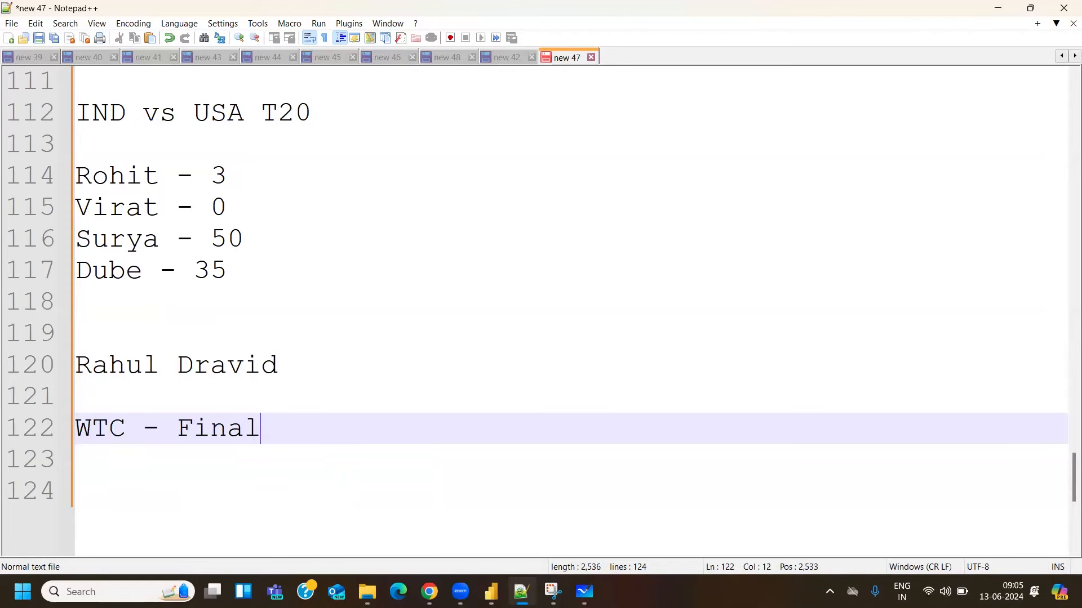
pyautogui.press('Return')
pyautogui.write('W')
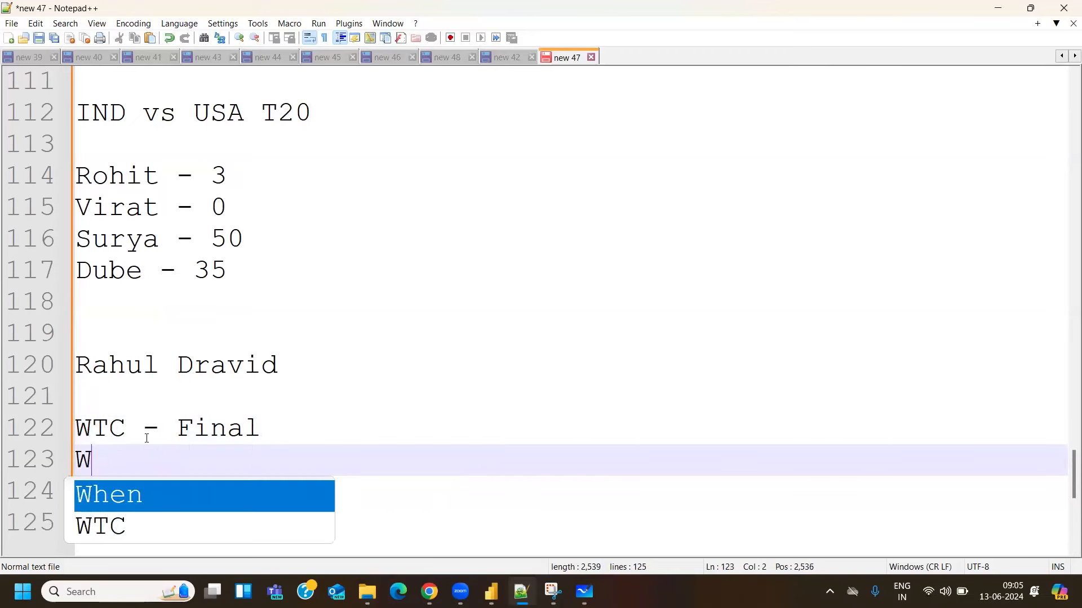
pyautogui.press('BackSpace')
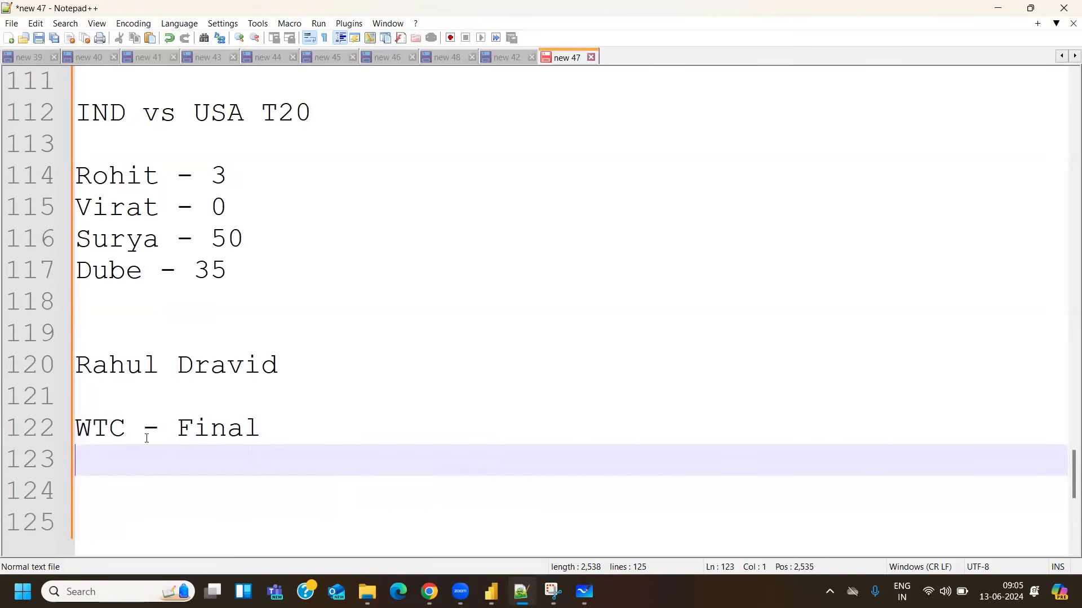
# Add the lines ODI WC - Final and T20 Semifinal directly below WTC - Final, and highlight the list
pyautogui.write('W')
pyautogui.press('BackSpace')
pyautogui.write('ODI WC - Final')
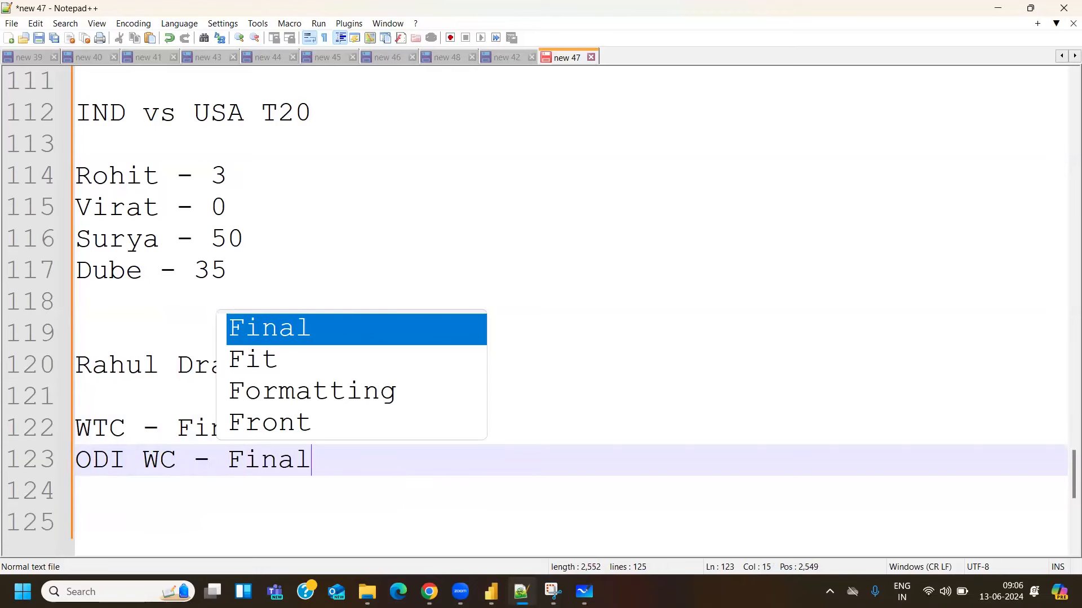
pyautogui.press('Return')
pyautogui.press('Return')
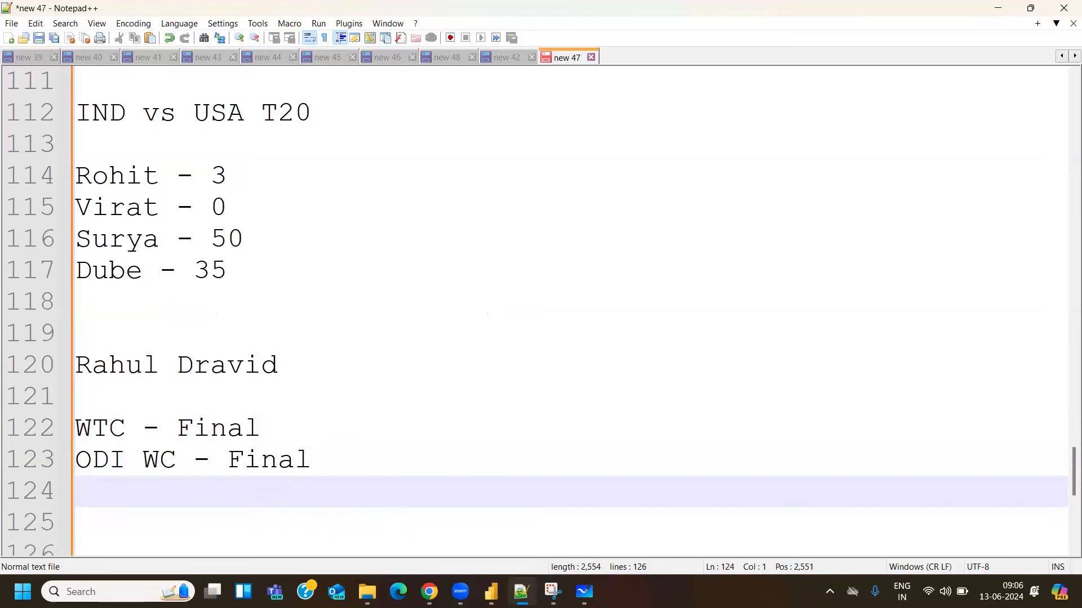
pyautogui.write('T20 Su')
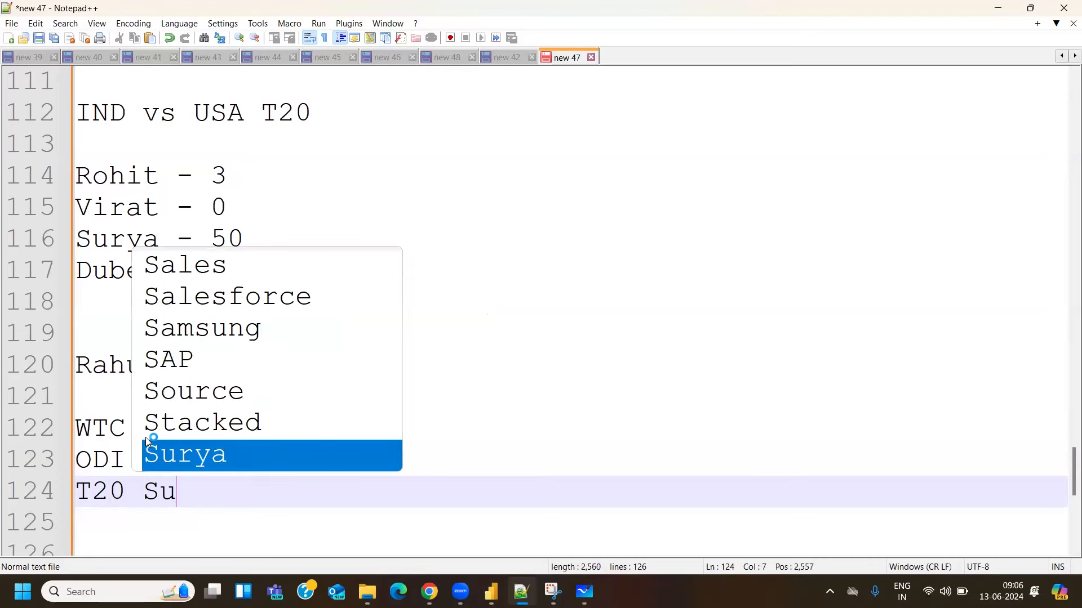
pyautogui.press('BackSpace')
pyautogui.write('emi')
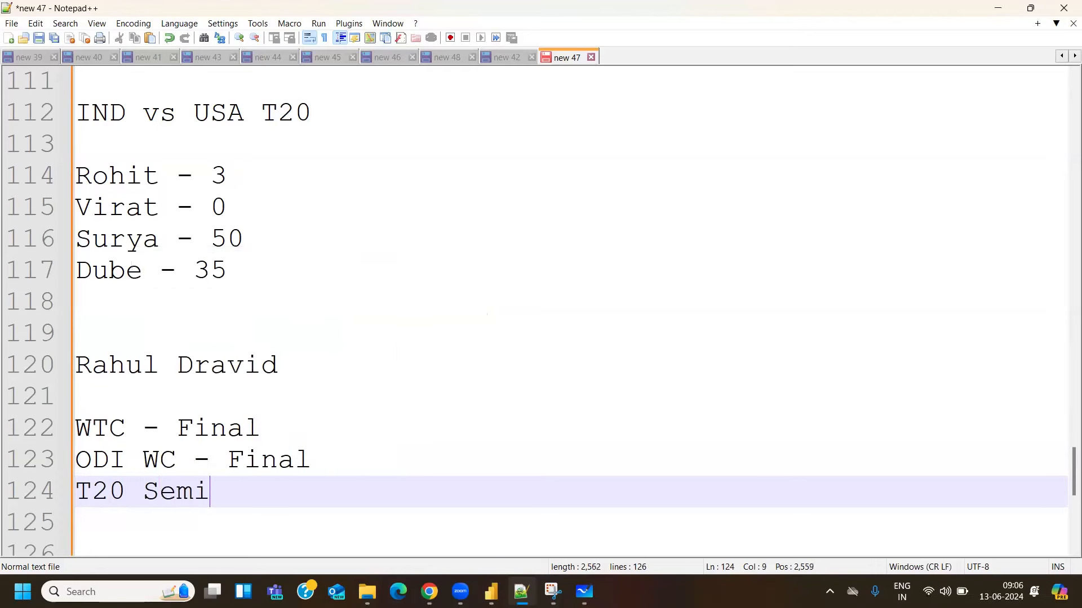
pyautogui.write('final')
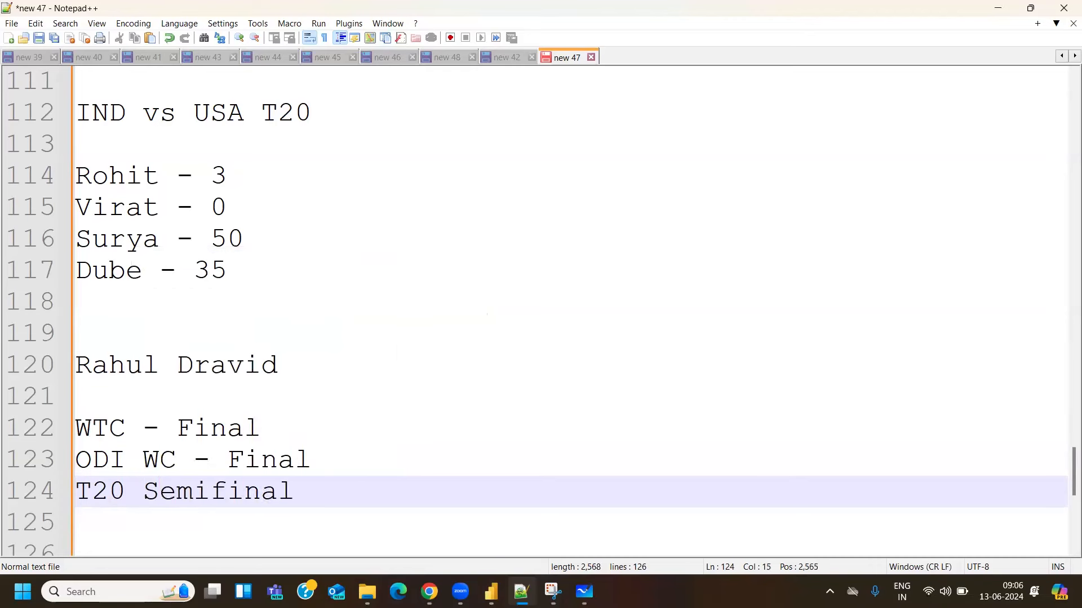
pyautogui.hotkey('shift', 'Up')
pyautogui.hotkey('shift', 'Up')
pyautogui.hotkey('shift', 'Up')
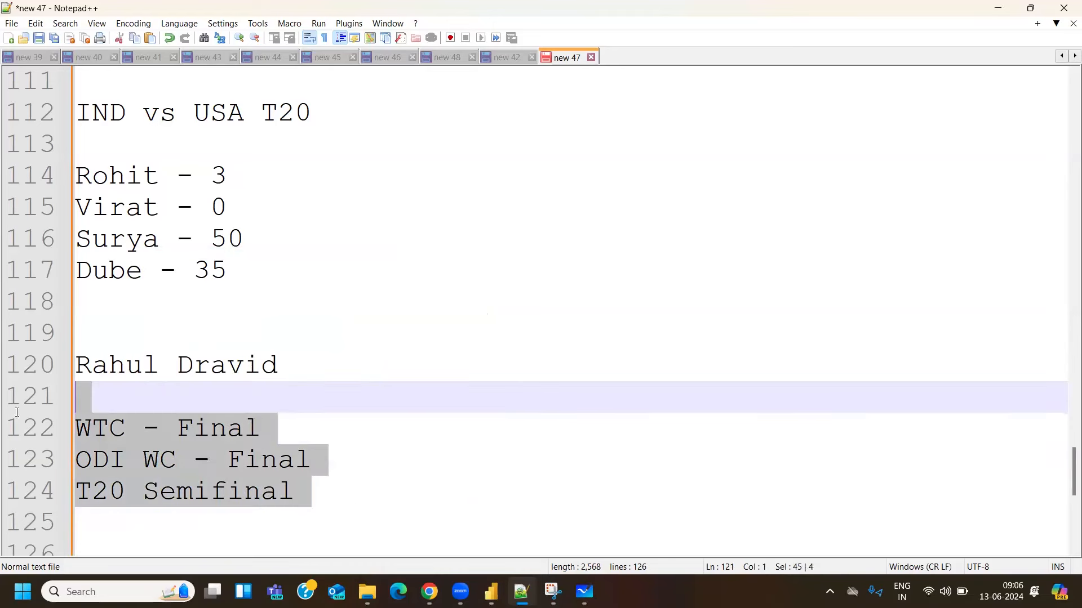
pyautogui.click(340, 442)
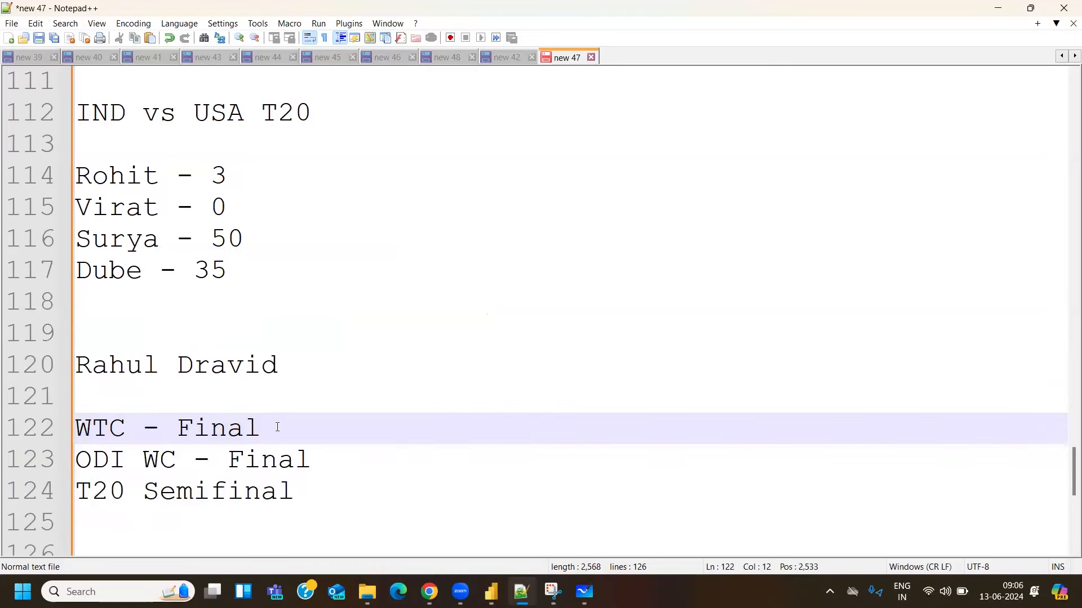
# Write Ravi Shastri on line 126, one blank line below T20 Semifinal, and add empty lines beneath it
pyautogui.scroll(-2, 123, 401)
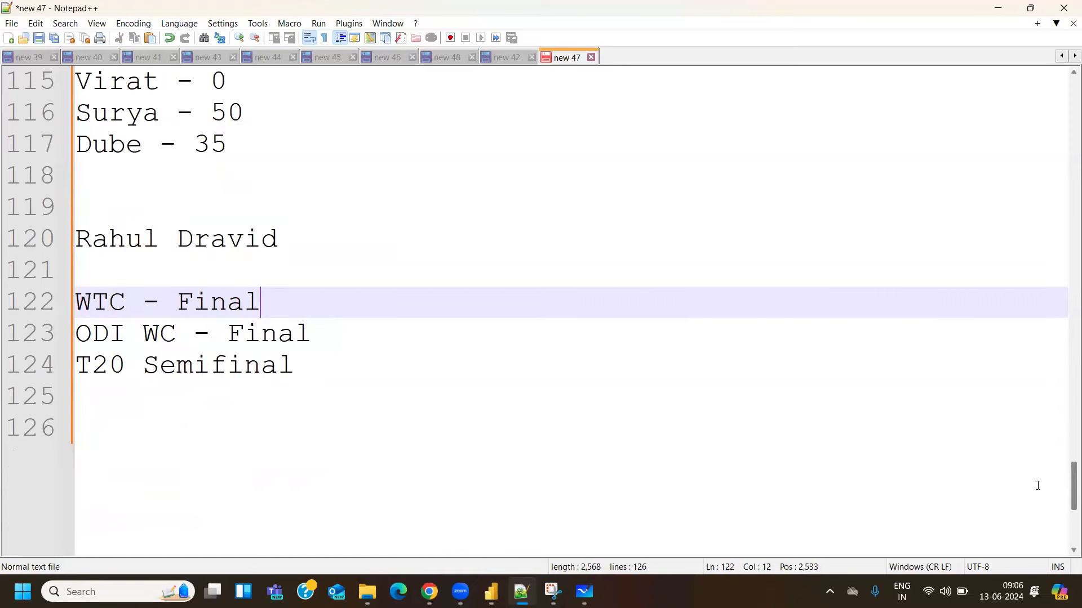
pyautogui.click(123, 401)
pyautogui.press('Return')
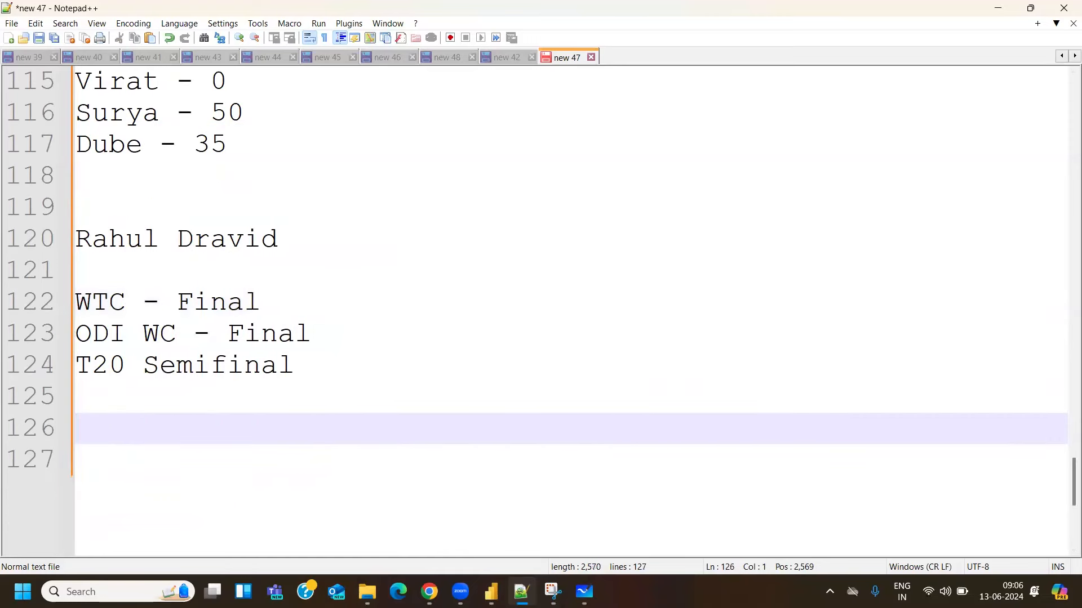
pyautogui.write('RaviSHa')
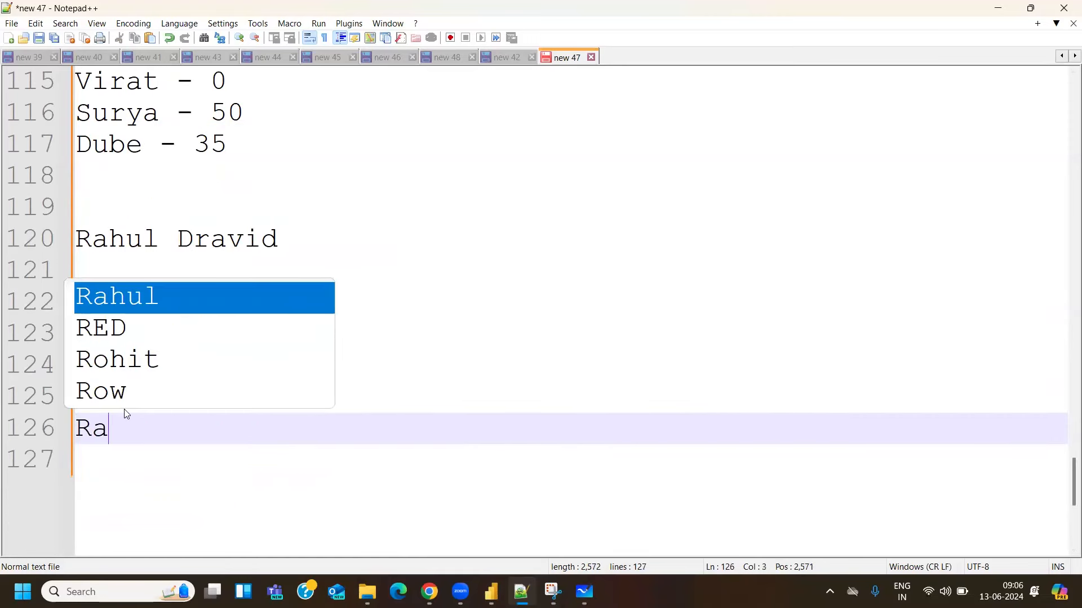
pyautogui.press('BackSpace')
pyautogui.press('BackSpace')
pyautogui.press('BackSpace')
pyautogui.write('SHa')
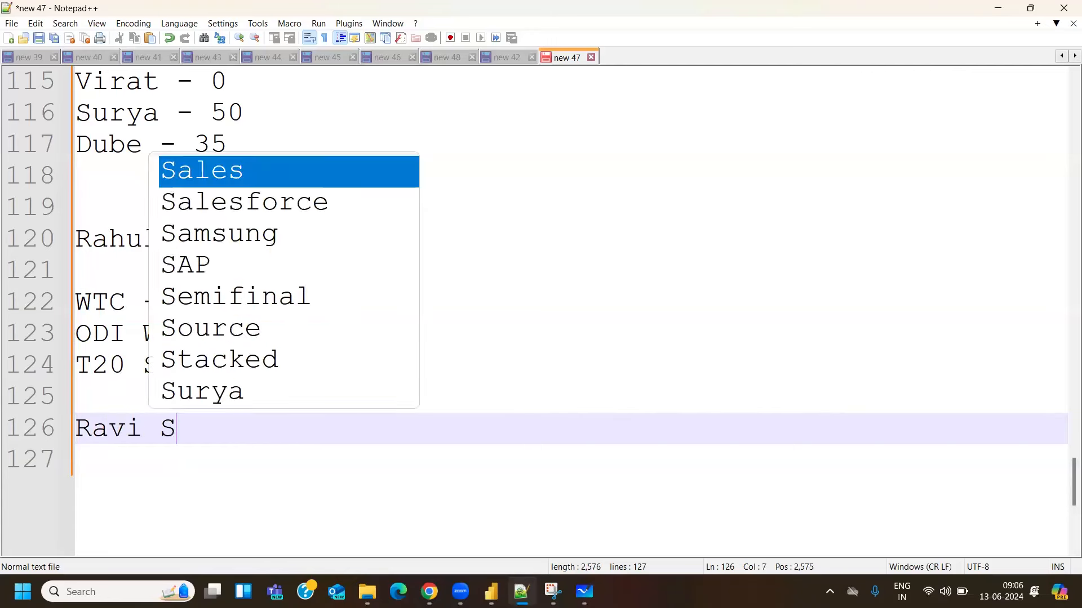
pyautogui.press('BackSpace')
pyautogui.press('BackSpace')
pyautogui.write('j')
pyautogui.press('BackSpace')
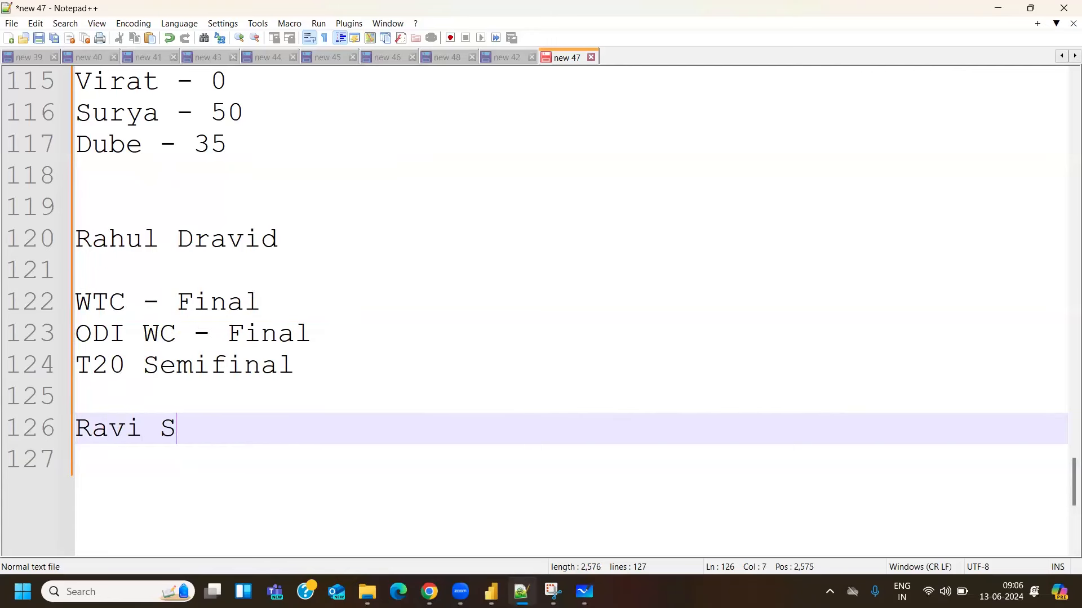
pyautogui.write('hs')
pyautogui.press('BackSpace')
pyautogui.press('BackSpace')
pyautogui.write('a')
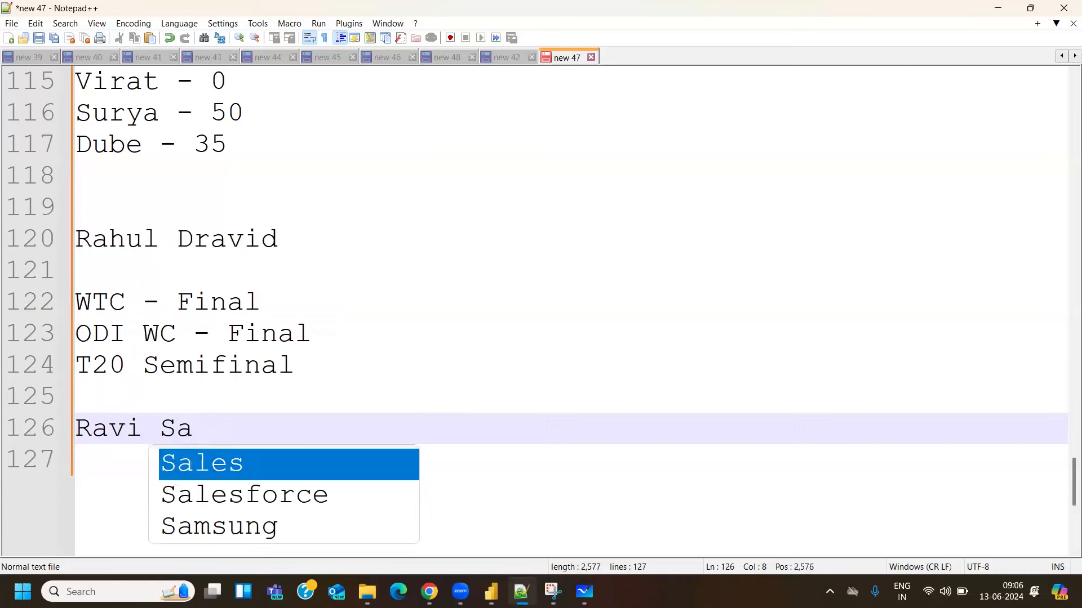
pyautogui.press('BackSpace')
pyautogui.write('has')
pyautogui.press('BackSpace')
pyautogui.write('astri')
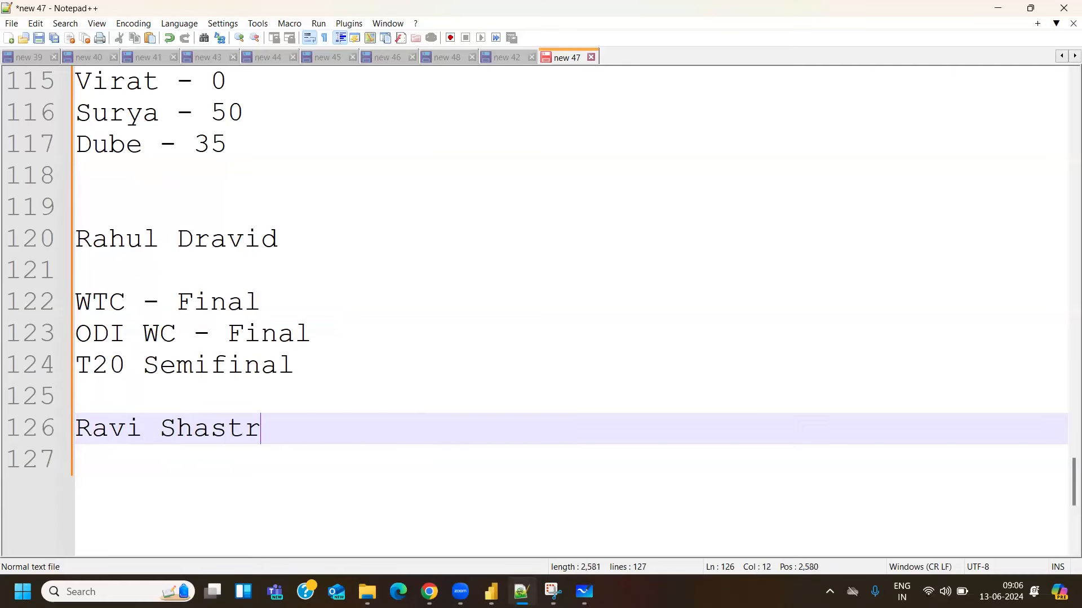
pyautogui.press('Return')
pyautogui.press('Return')
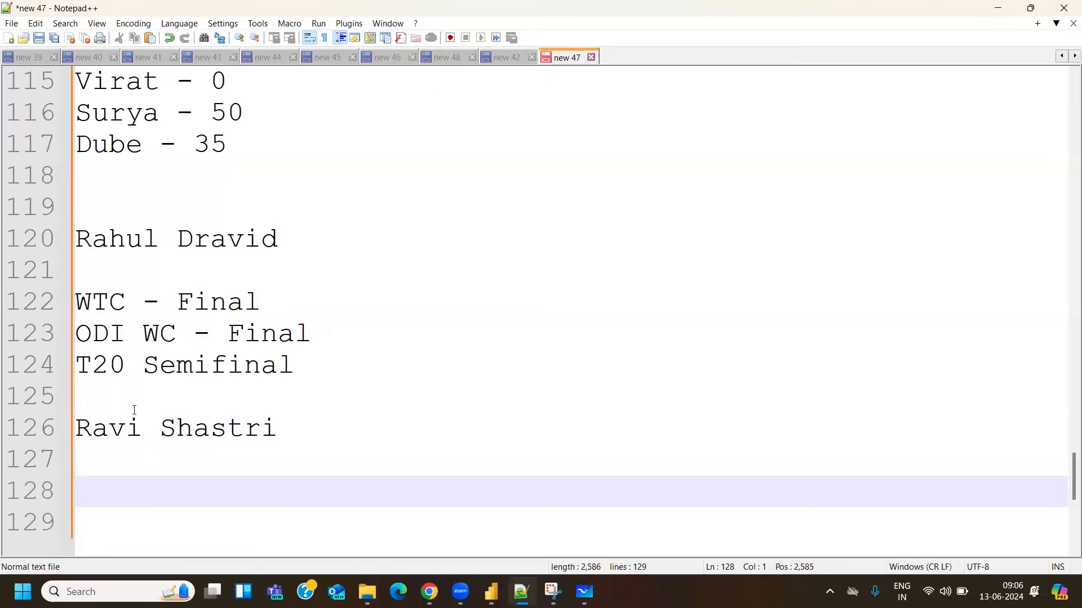
# Highlight WTC - Final, and delete the whole block from Rahul Dravid through Ravi Shastri
pyautogui.moveTo(261, 300); pyautogui.dragTo(75, 302)
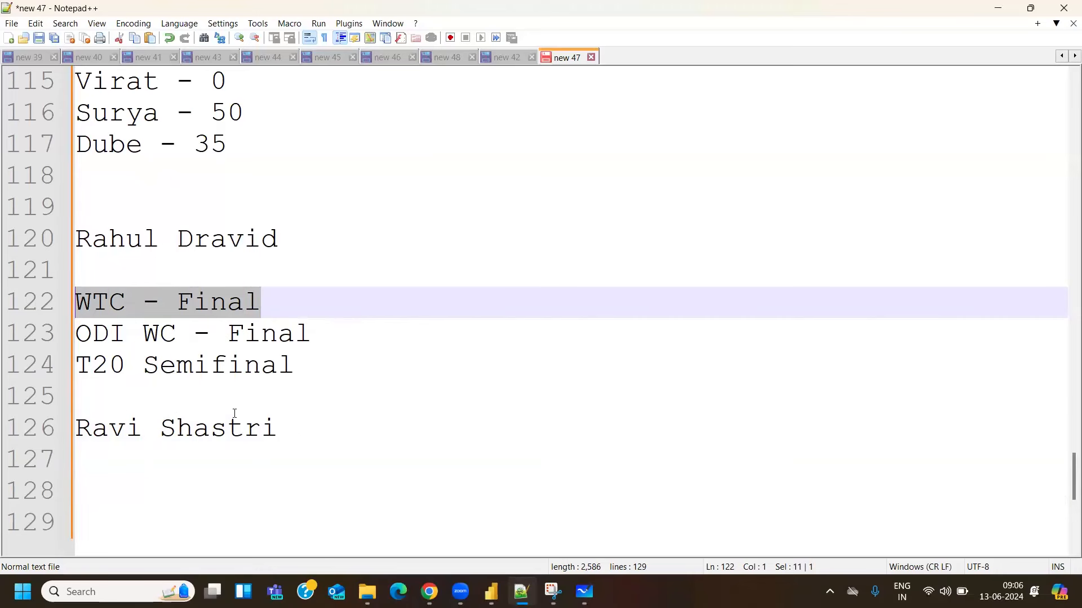
pyautogui.moveTo(292, 434); pyautogui.dragTo(77, 239)
pyautogui.press('Delete')
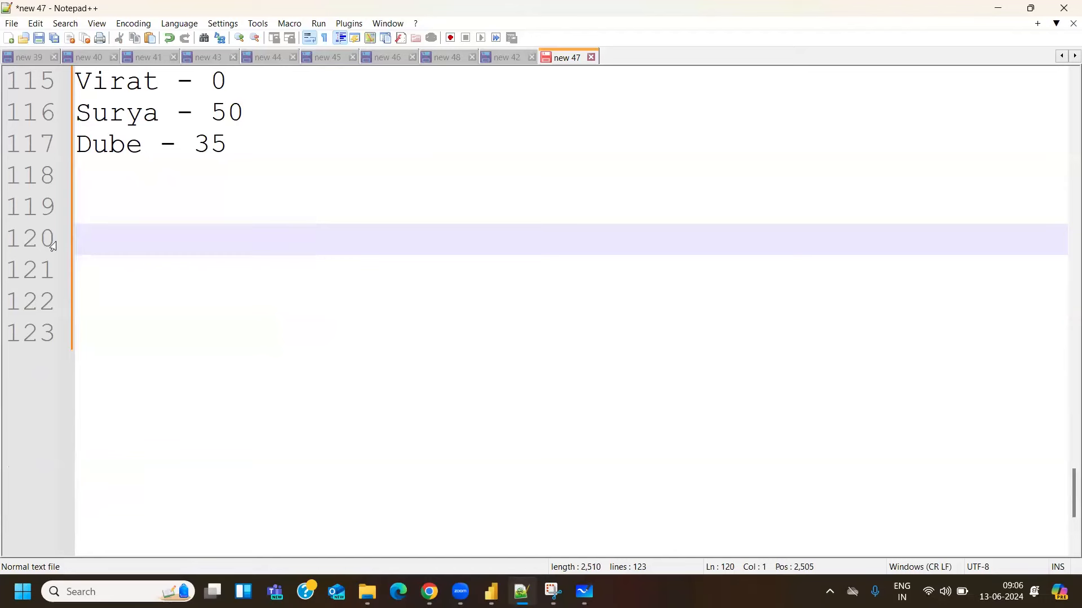
# Write Sporting coach A= 100 on line 120, with empty lines beneath it, and highlight the 100
pyautogui.write('Sporting co')
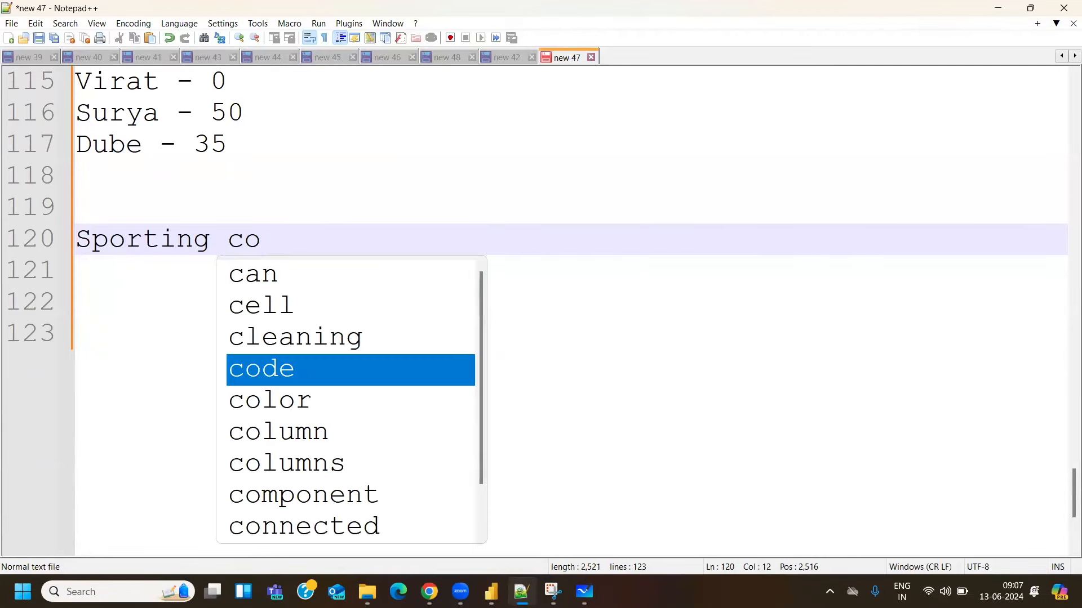
pyautogui.write('ach')
pyautogui.press('Return')
pyautogui.press('Return')
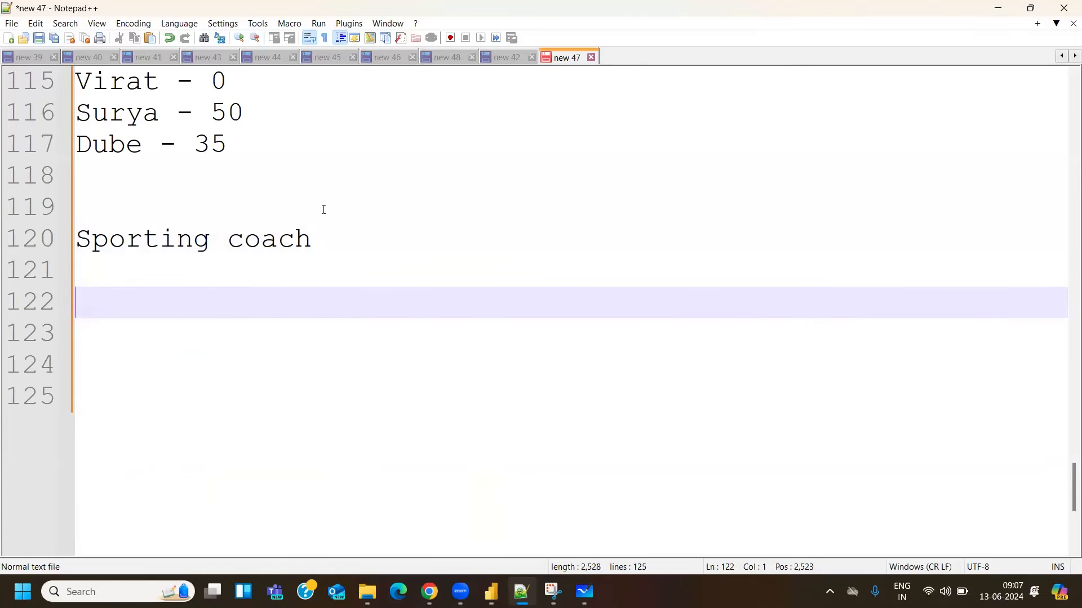
pyautogui.click(360, 243)
pyautogui.write('= 100')
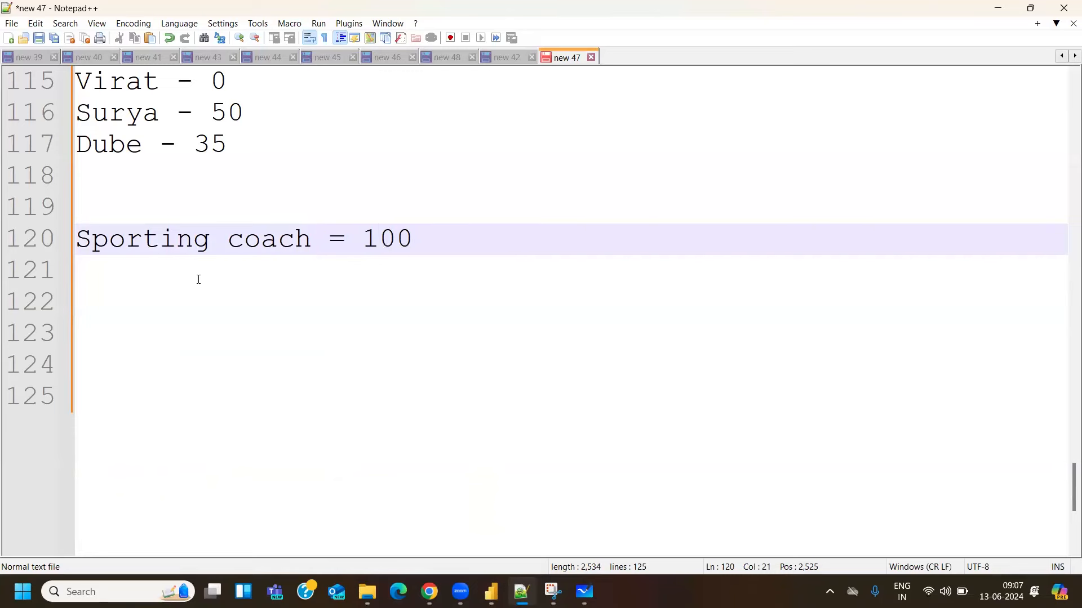
pyautogui.click(322, 237)
pyautogui.write('A')
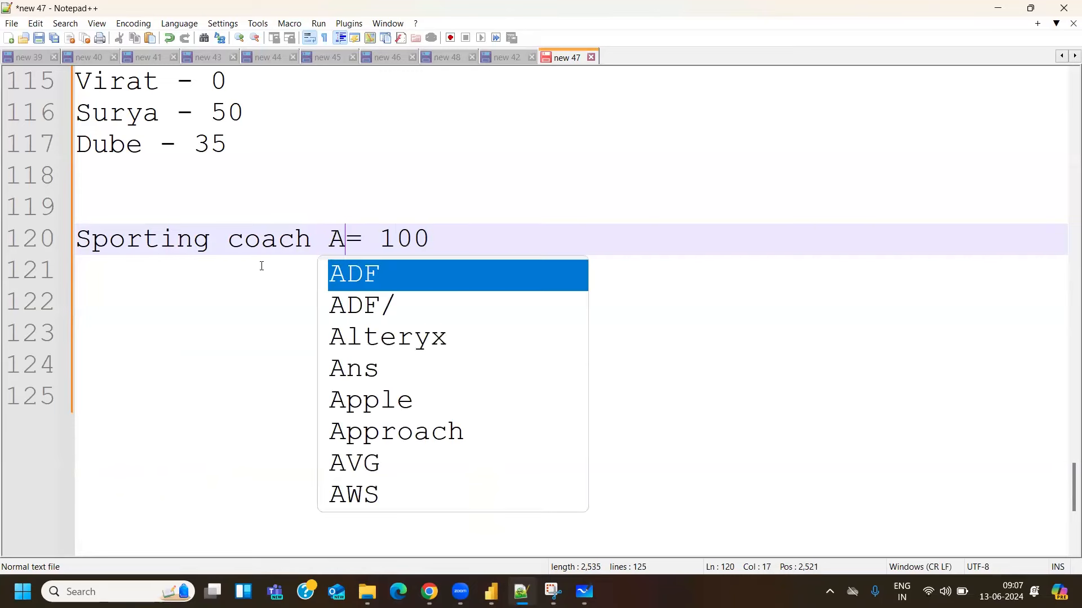
pyautogui.click(420, 242)
pyautogui.doubleClick(420, 241)
# Write 50 selected for national level = 50/100= 50% on line 122, leaving a blank line above it
pyautogui.click(103, 285)
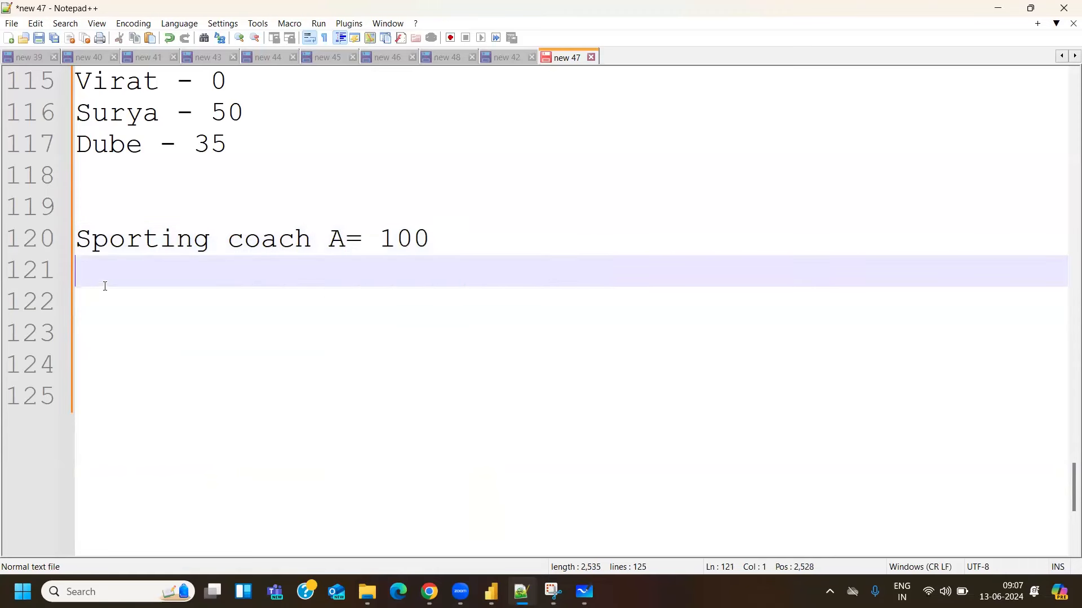
pyautogui.press('Return')
pyautogui.write('50 selec')
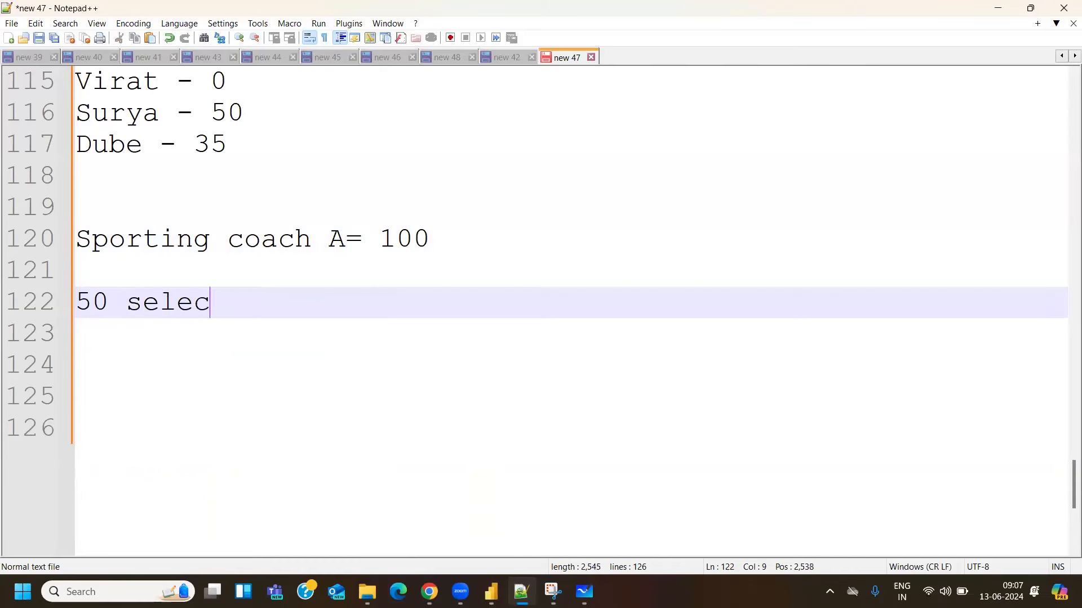
pyautogui.write('ted for nati')
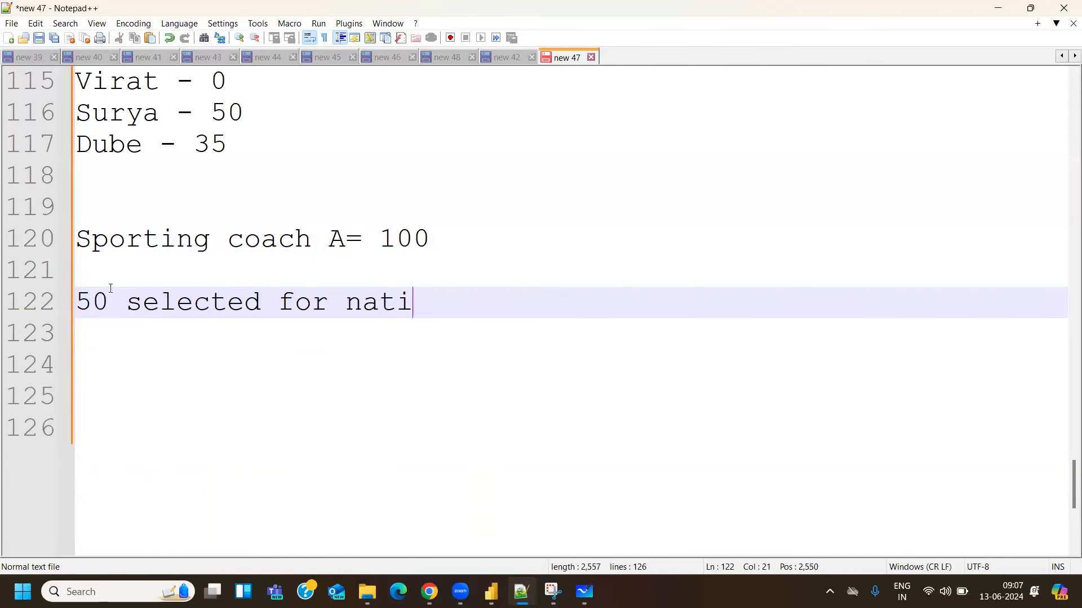
pyautogui.write('onal level ')
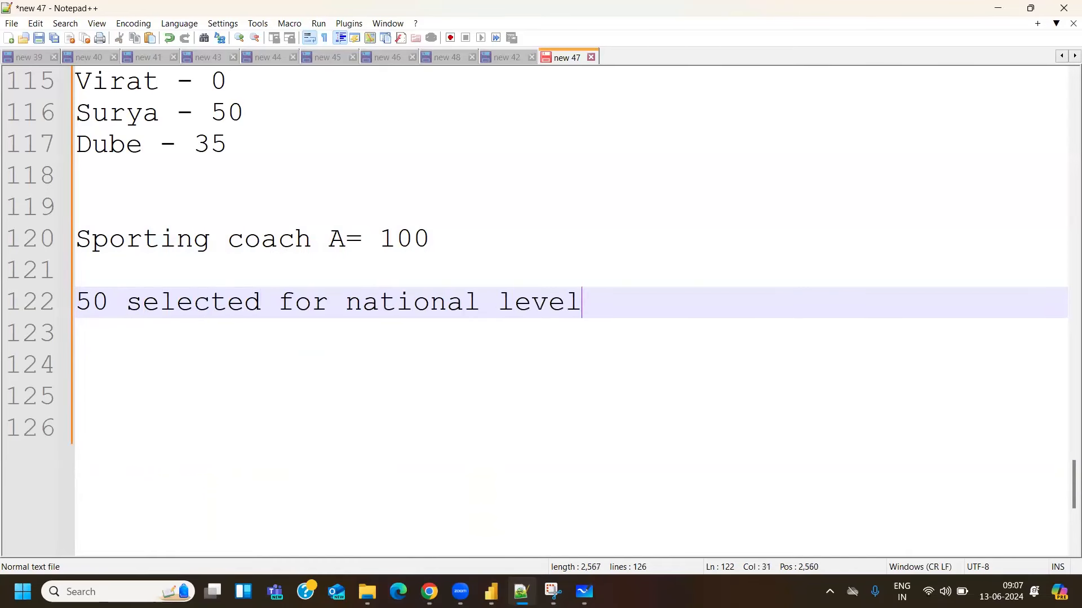
pyautogui.write('= 50/100')
pyautogui.write('= 50')
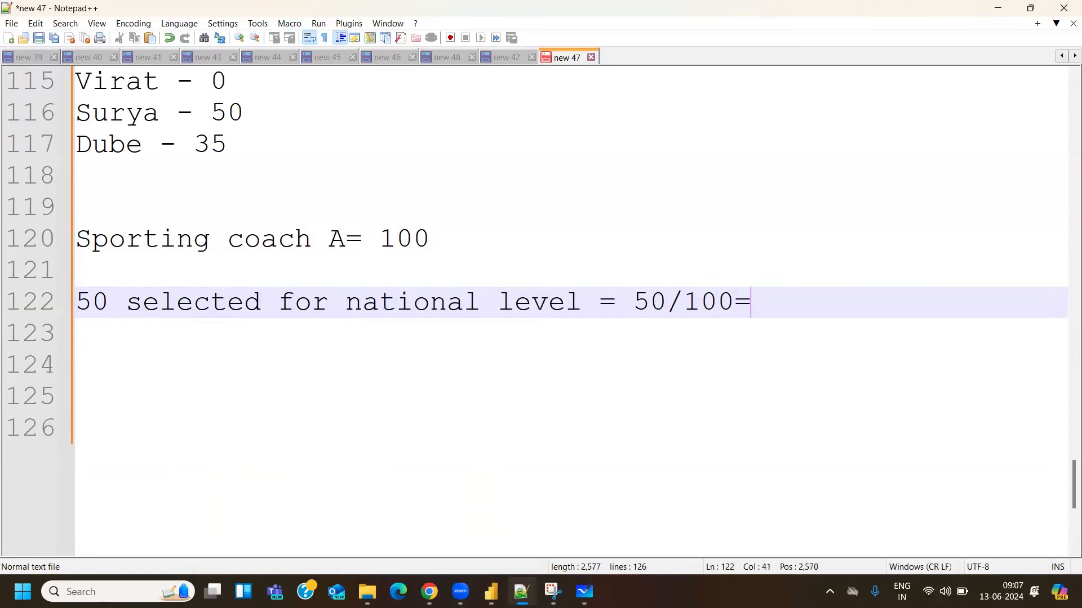
pyautogui.write('%')
# Add the heading Academy on line 119, directly above the Sporting coach A line
pyautogui.click(114, 207)
pyautogui.write('Acade')
pyautogui.write('m')
pyautogui.press('BackSpace')
pyautogui.write('demy')
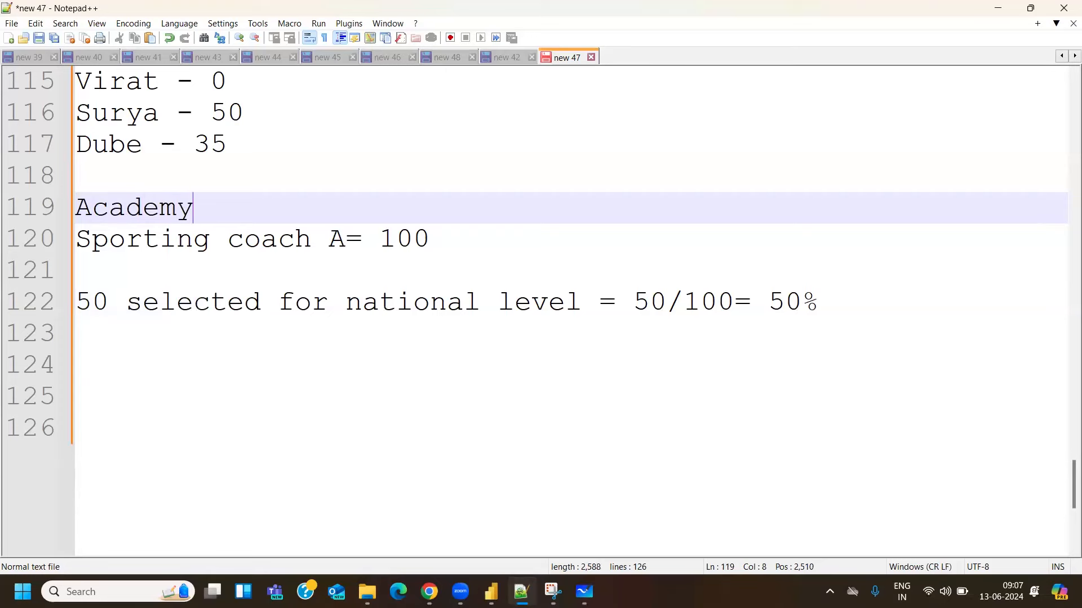
# Write Sporting coach B = 200 on line 124, below coach A's selection percentage
pyautogui.click(107, 357)
pyautogui.write('Spa')
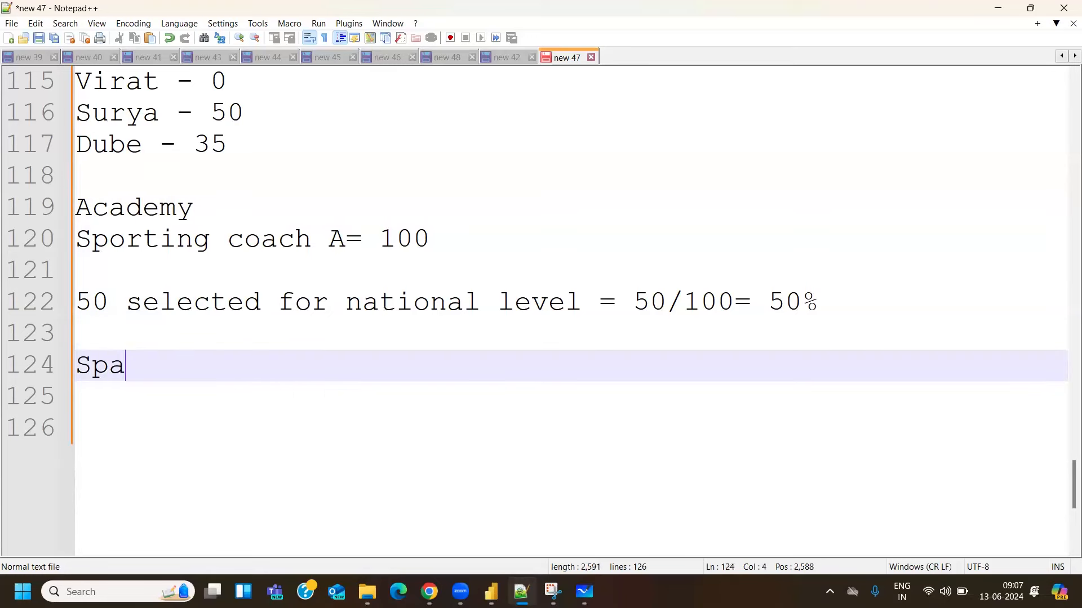
pyautogui.press('BackSpace')
pyautogui.write('ortin')
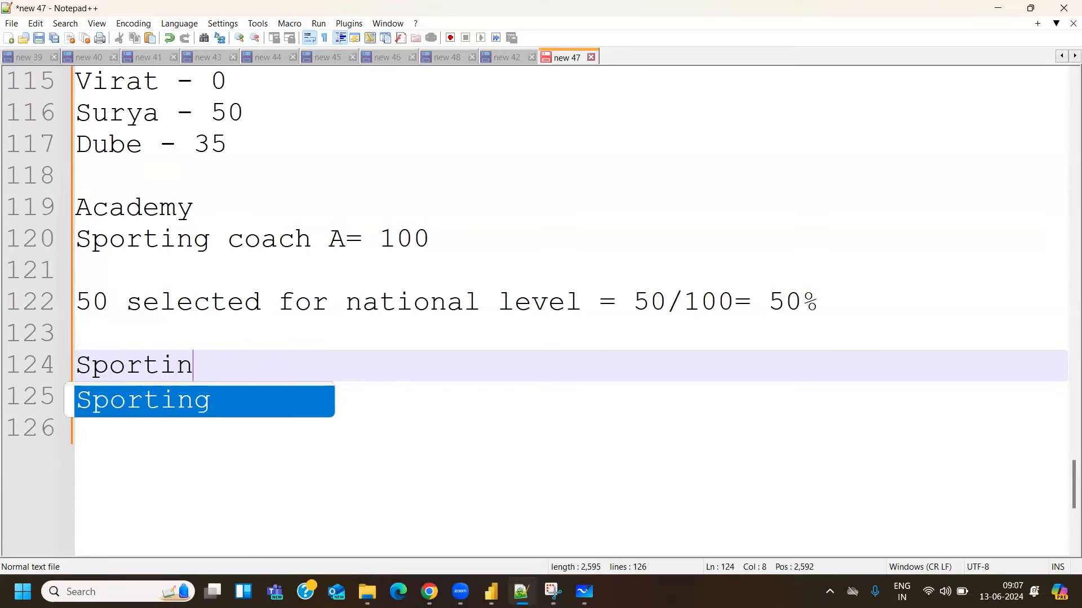
pyautogui.write('g coa')
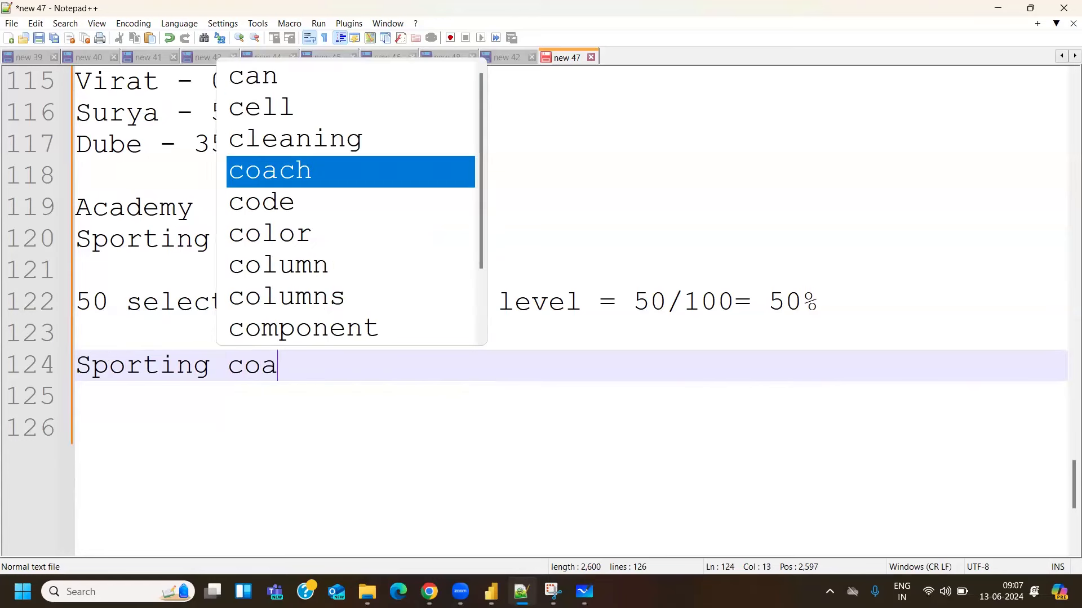
pyautogui.write('ch B = 200')
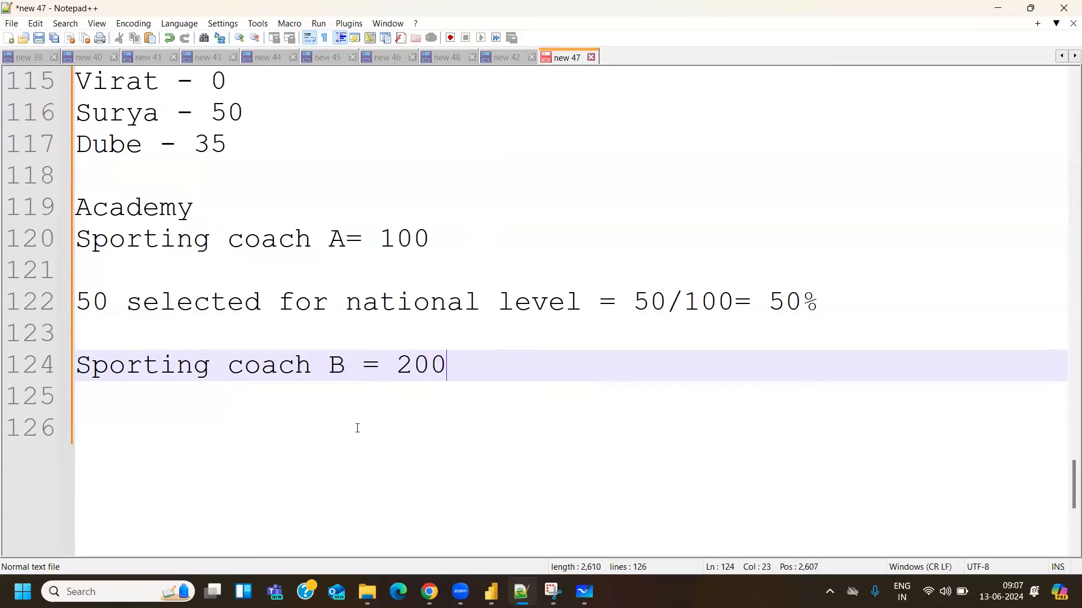
# Write 70 selected for national level = 70/200=35% on line 126, leaving a blank line below Sporting coach B
pyautogui.press('Return')
pyautogui.press('Return')
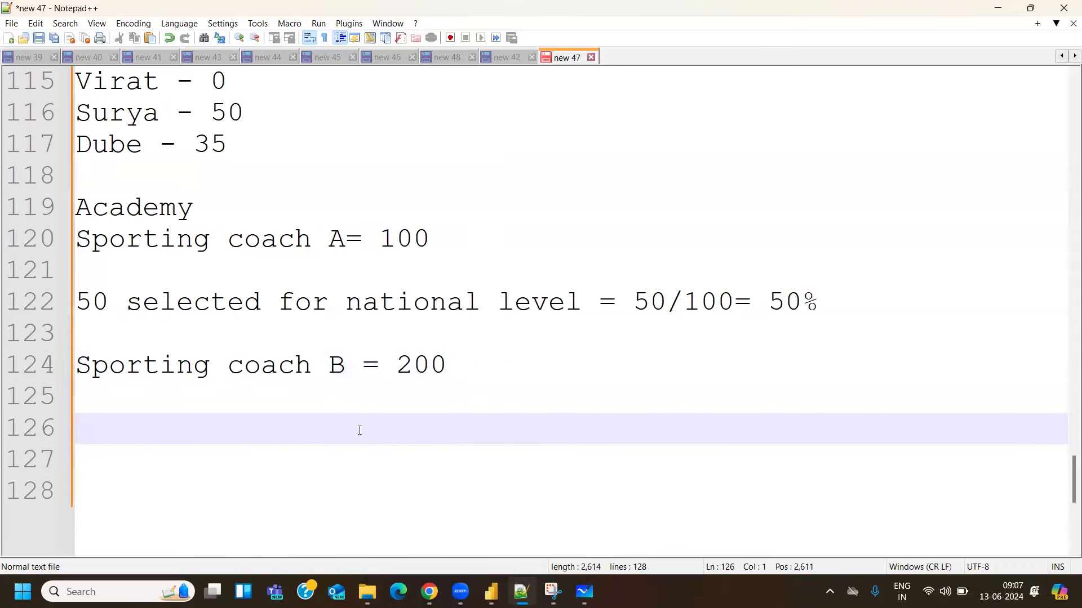
pyautogui.write('70 selected for nat')
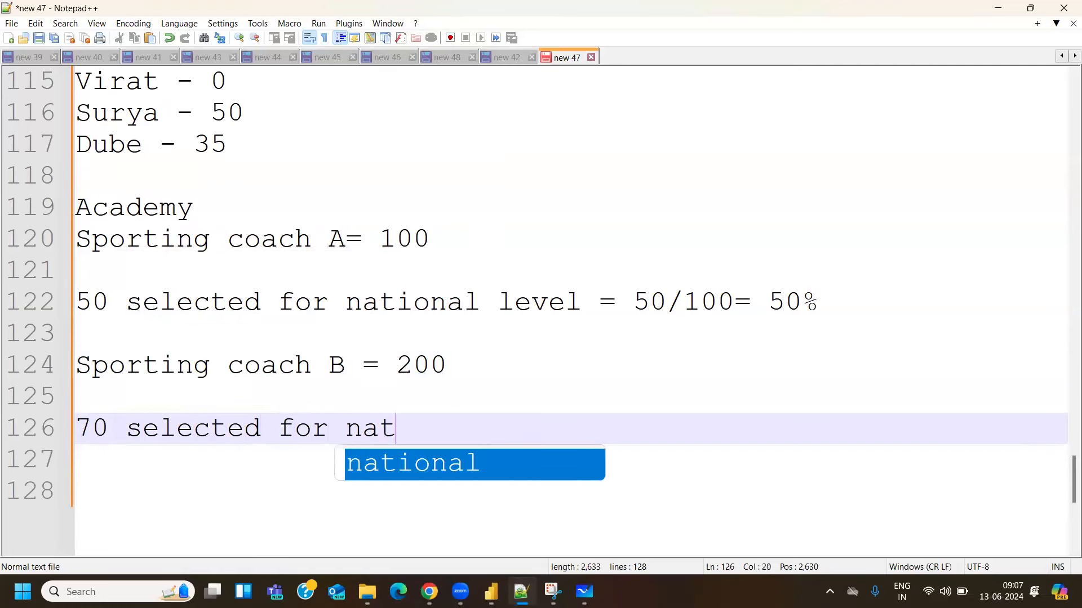
pyautogui.write('ional level =')
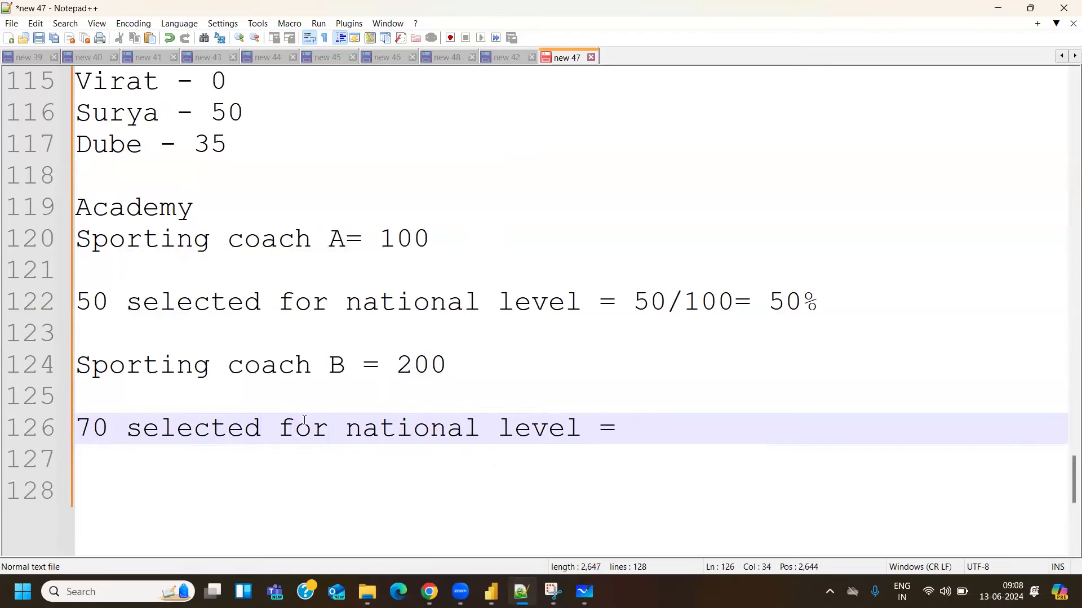
pyautogui.moveTo(113, 431); pyautogui.dragTo(75, 431)
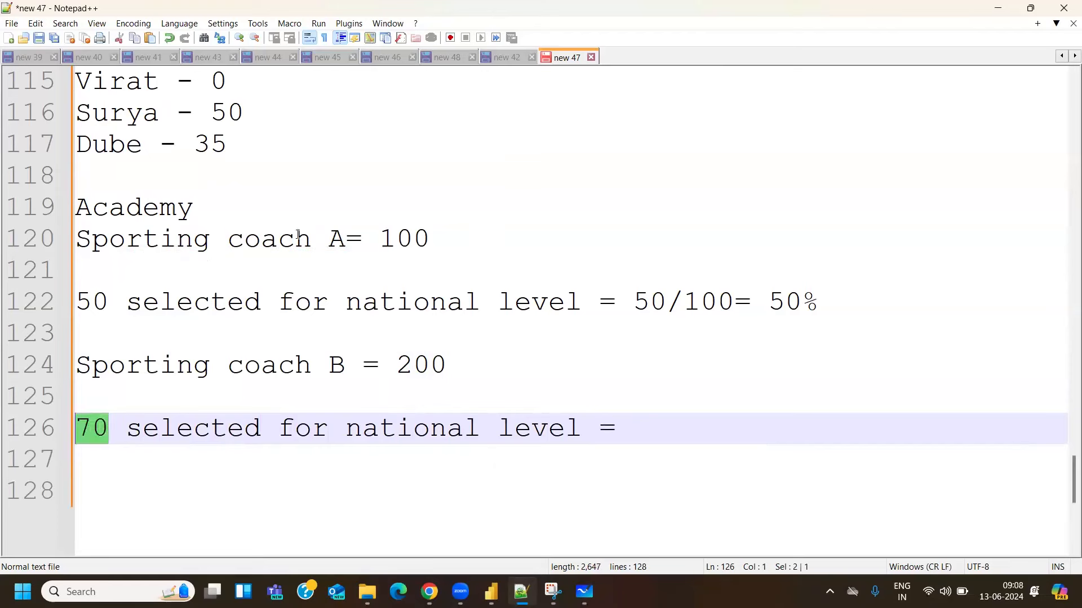
pyautogui.click(629, 421)
pyautogui.write('70/')
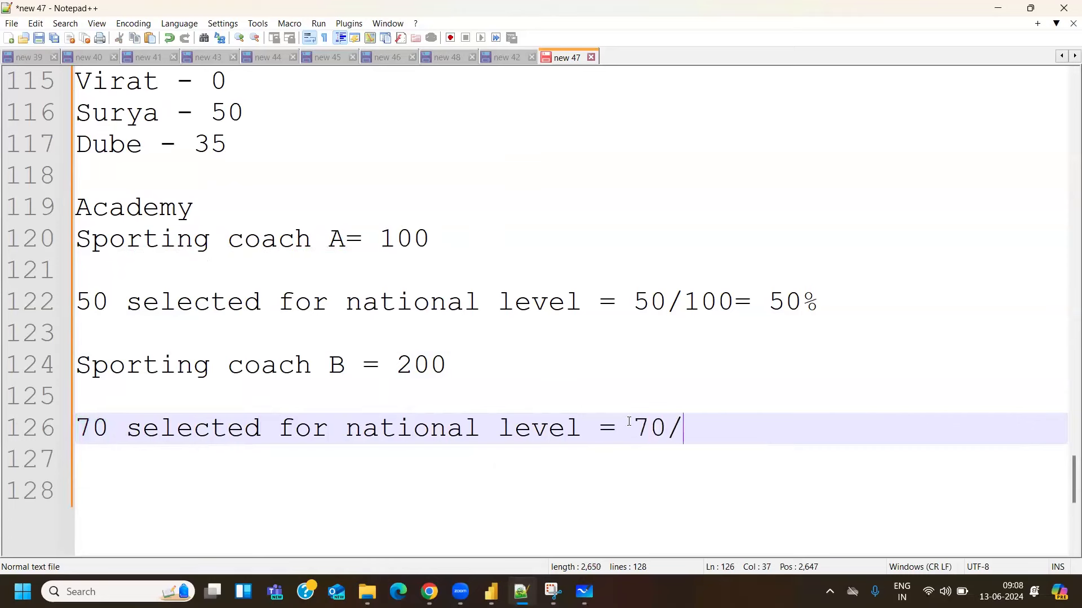
pyautogui.write('200=')
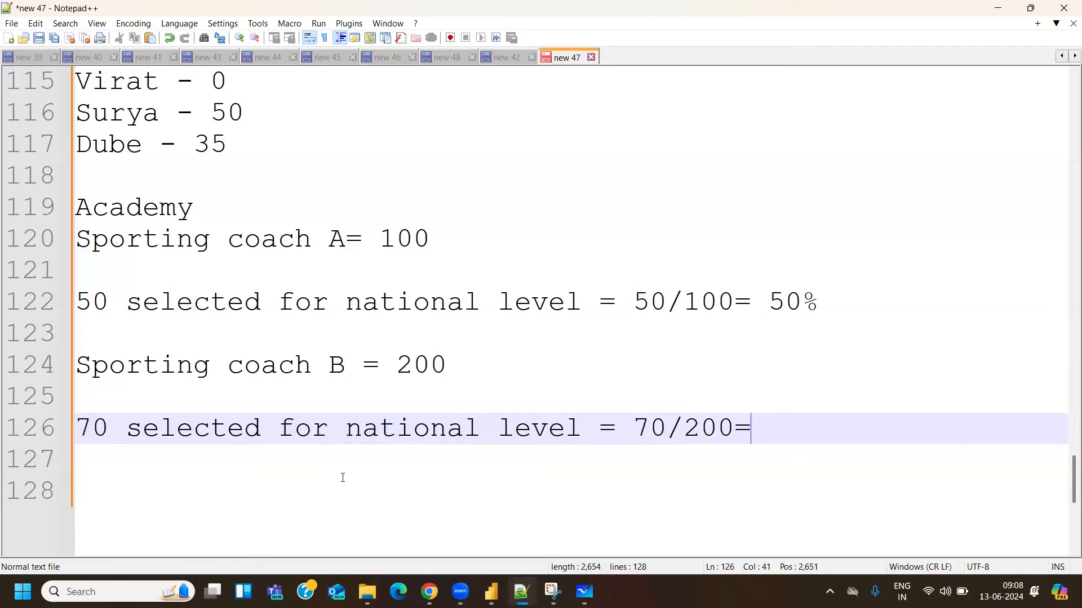
pyautogui.write('35%')
# Highlight coach B's 200 and 70 and coach A's 100 to compare the two coaches' figures
pyautogui.doubleClick(414, 365)
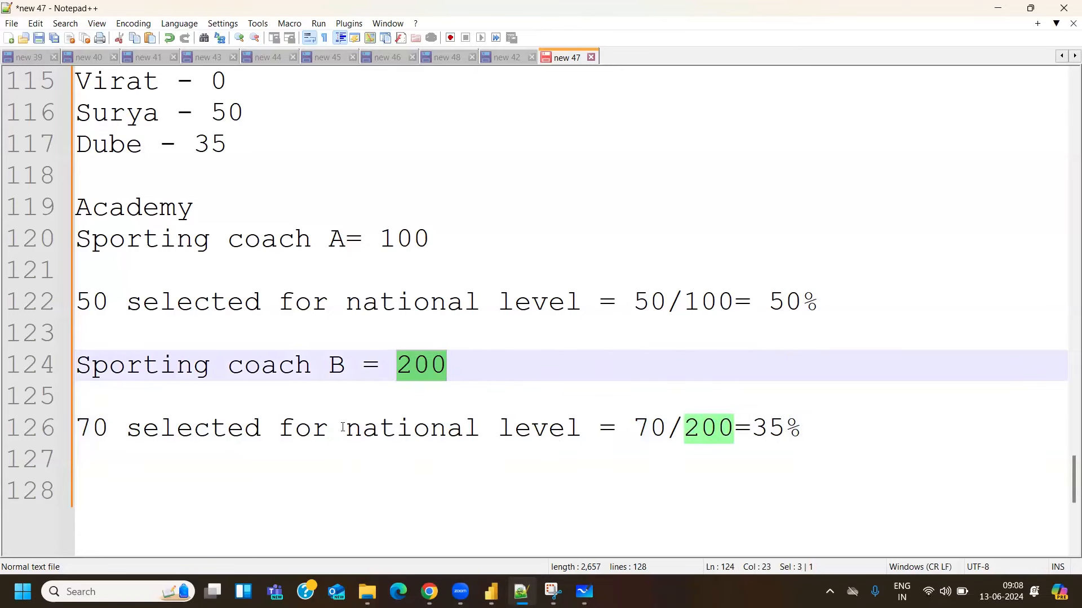
pyautogui.doubleClick(104, 424)
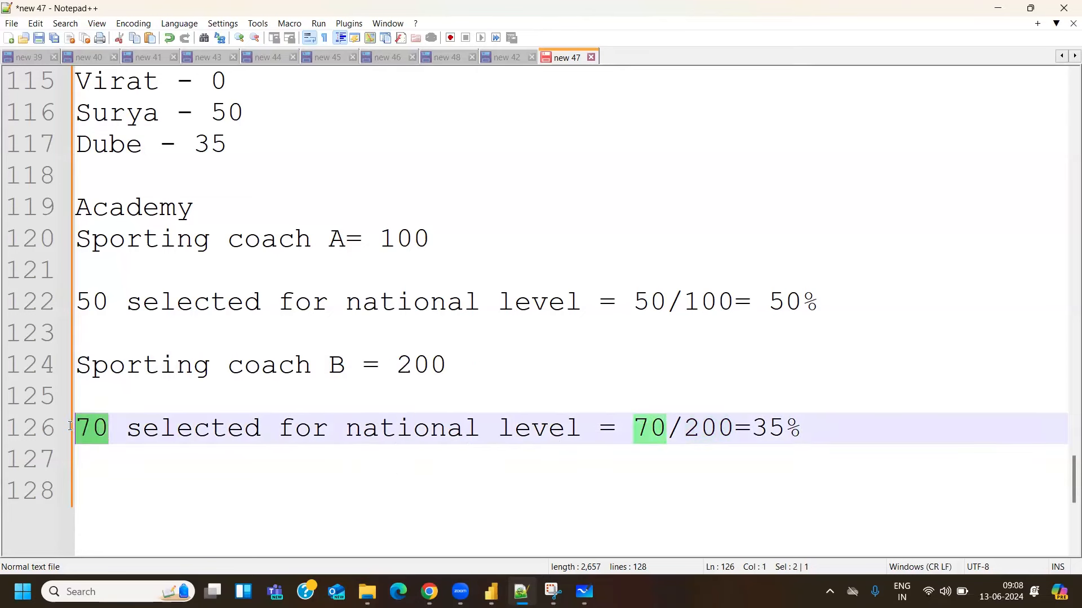
pyautogui.doubleClick(400, 236)
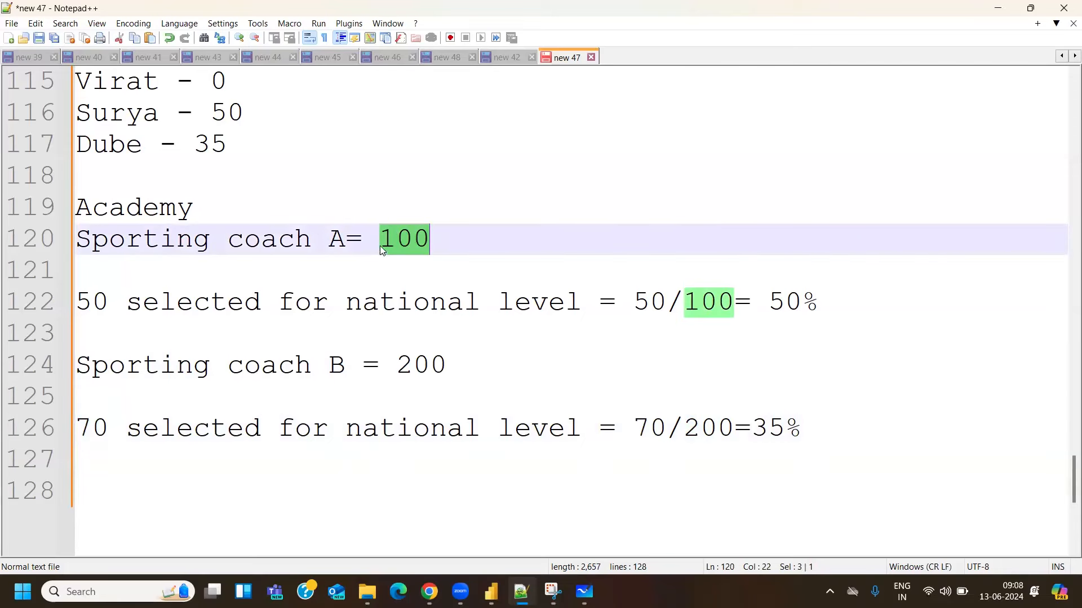
pyautogui.click(117, 304)
# Write Sporting coach C = 250 on line 128, leaving a blank line below coach B's selection percentage
pyautogui.click(808, 420)
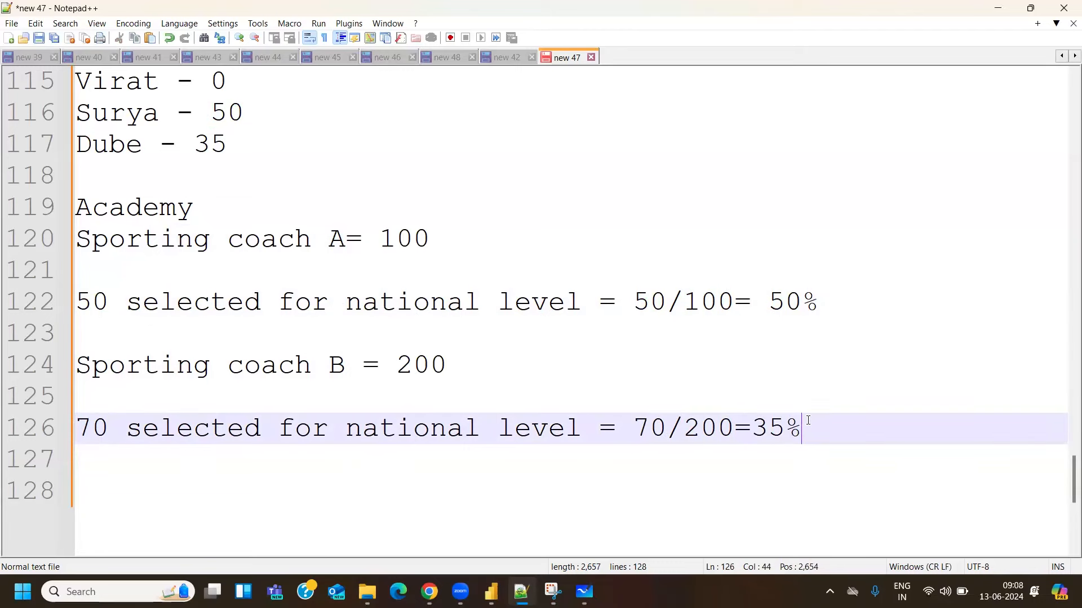
pyautogui.press('Return')
pyautogui.press('Return')
pyautogui.write('Spr')
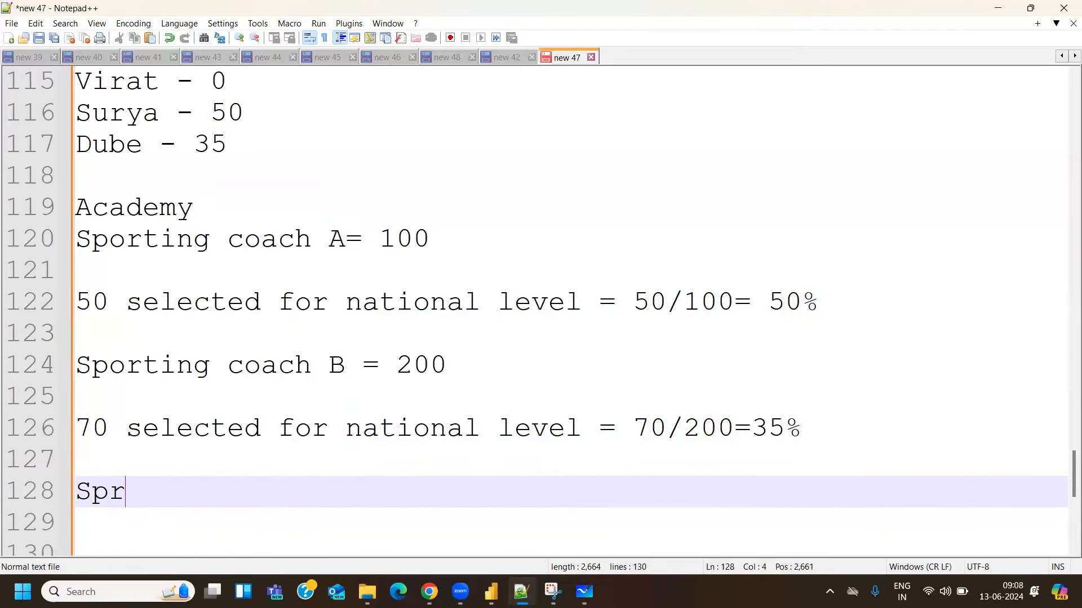
pyautogui.press('BackSpace')
pyautogui.write('or')
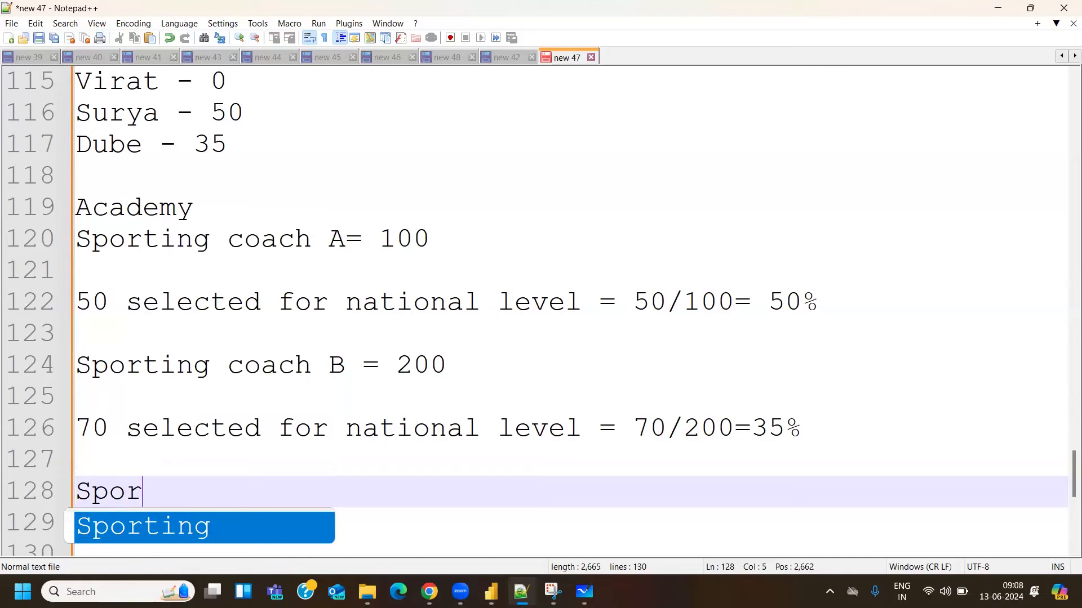
pyautogui.press('Return')
pyautogui.write('coa')
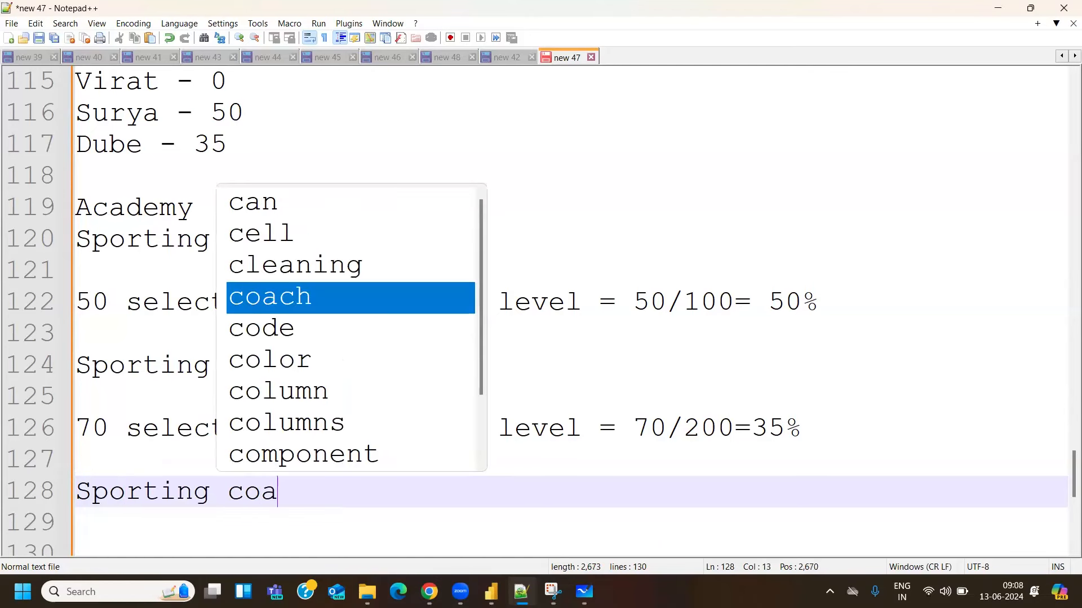
pyautogui.write('ch ')
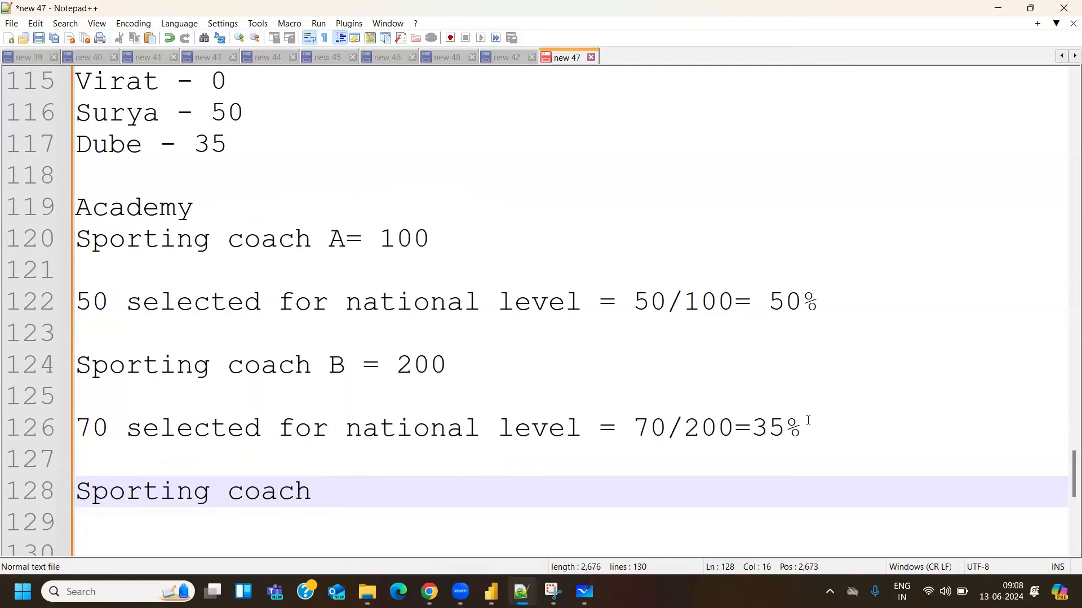
pyautogui.write('C -')
pyautogui.press('BackSpace')
pyautogui.write('= 250')
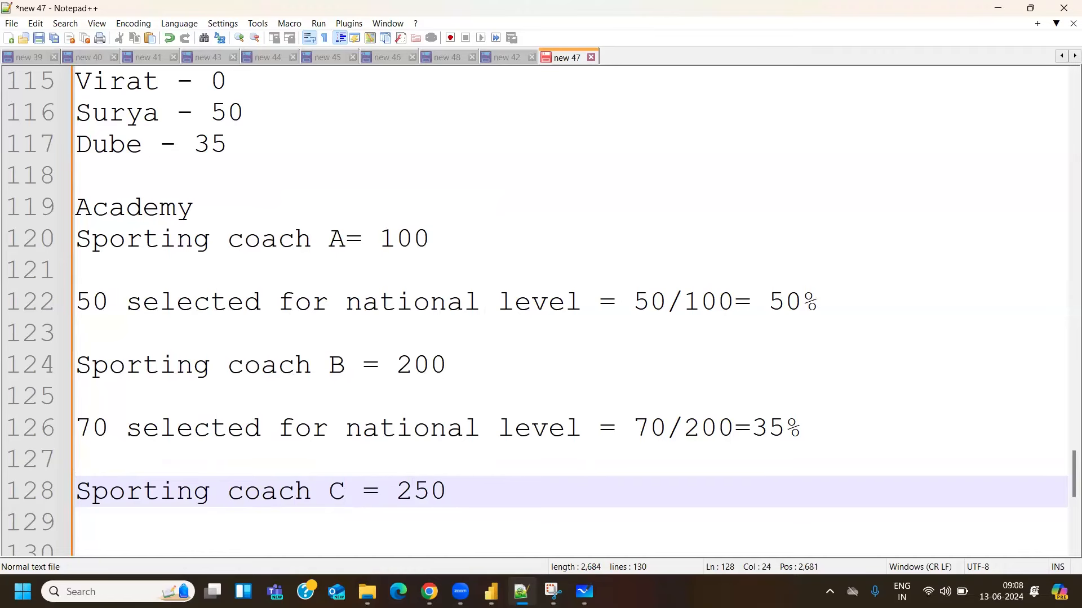
# Write 120 selected for national level = 120/250 =48% on line 130, leaving a blank line below Sporting coach C
pyautogui.press('Return')
pyautogui.press('Return')
pyautogui.write('125')
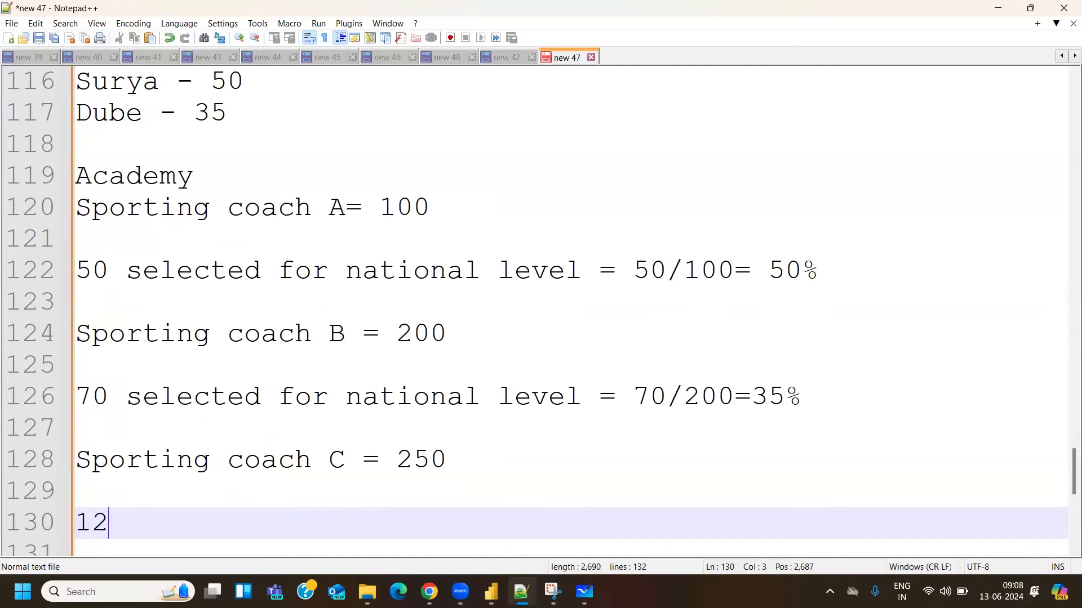
pyautogui.press('BackSpace')
pyautogui.press('BackSpace')
pyautogui.press('BackSpace')
pyautogui.press('BackSpace')
pyautogui.write('1')
pyautogui.write('1')
pyautogui.press('BackSpace')
pyautogui.write('20 selectec')
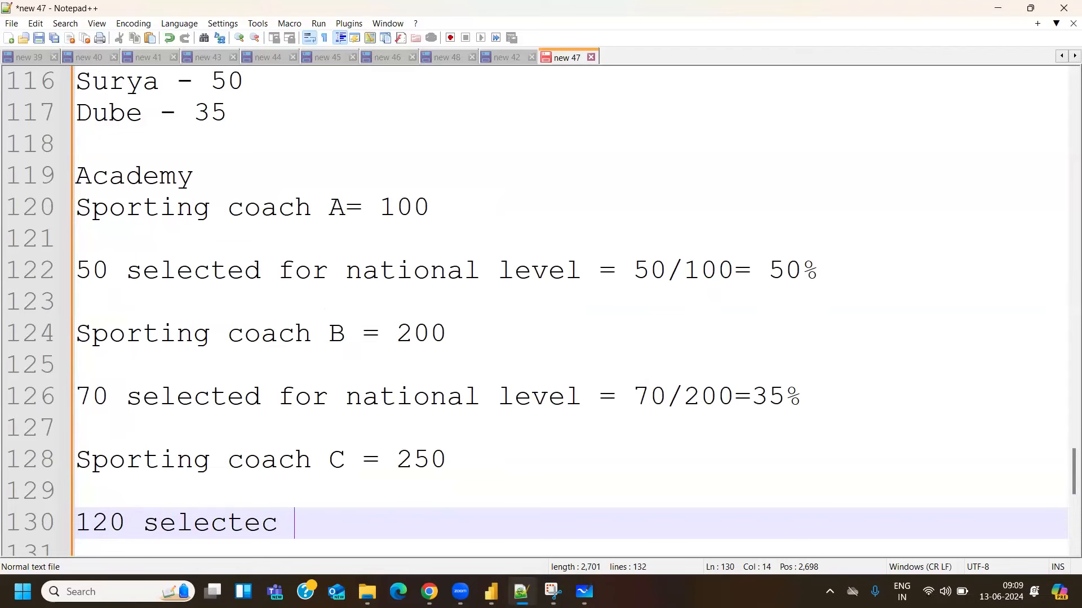
pyautogui.press('BackSpace')
pyautogui.press('BackSpace')
pyautogui.write('d for NA')
pyautogui.press('BackSpace')
pyautogui.write('n')
pyautogui.press('BackSpace')
pyautogui.press('BackSpace')
pyautogui.write('national le')
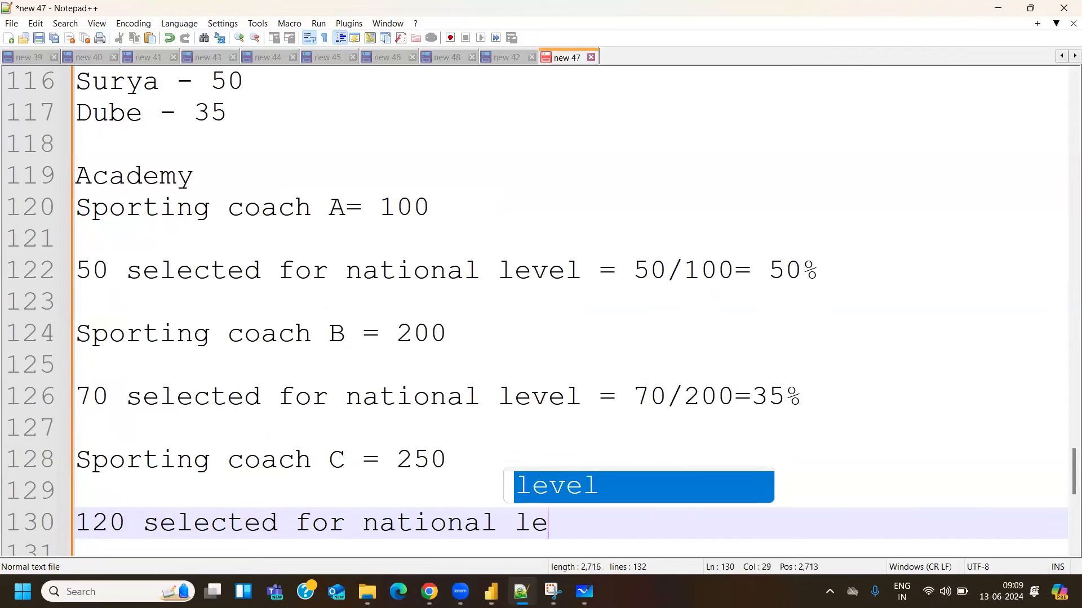
pyautogui.write('vel = 120/250 =')
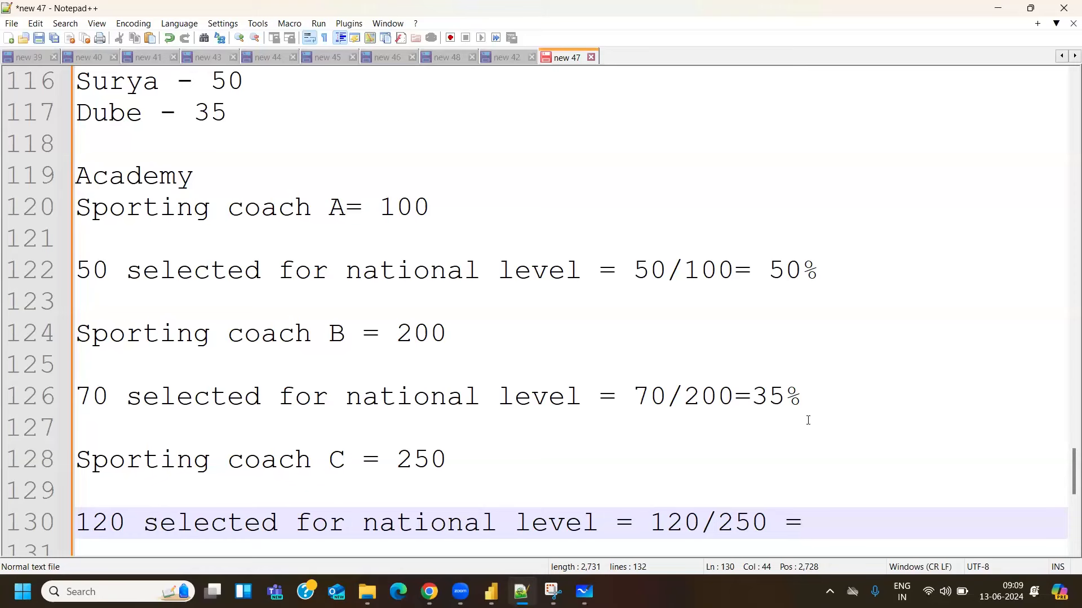
pyautogui.write('48%')
# Compare the three coaches by highlighting coach B's percentage, coach C's total, each coach's selected number and coach A's calculation
pyautogui.moveTo(754, 396); pyautogui.dragTo(801, 396)
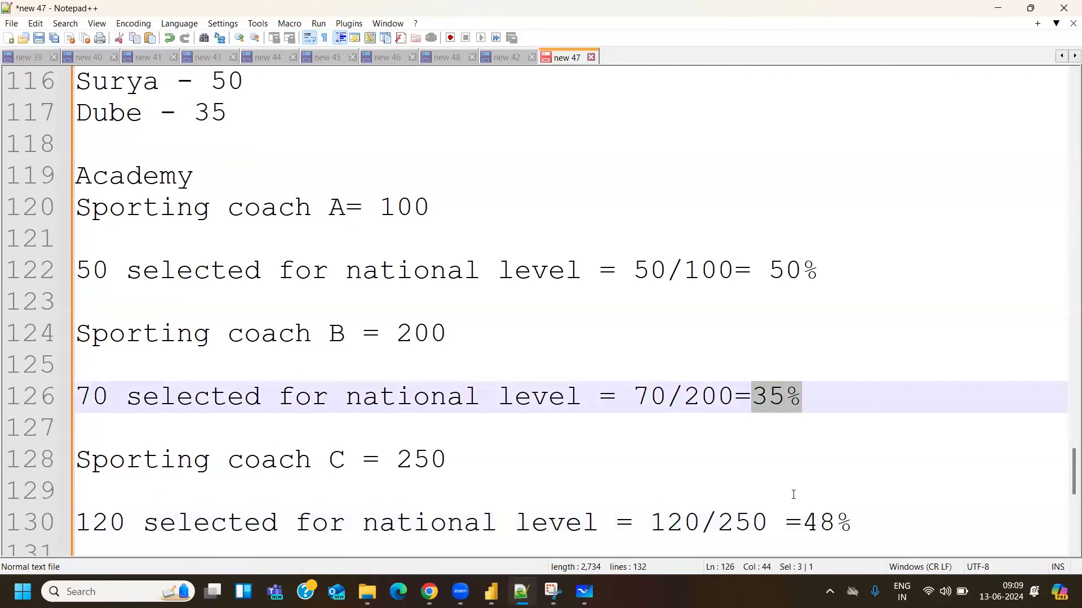
pyautogui.moveTo(396, 460); pyautogui.dragTo(483, 461)
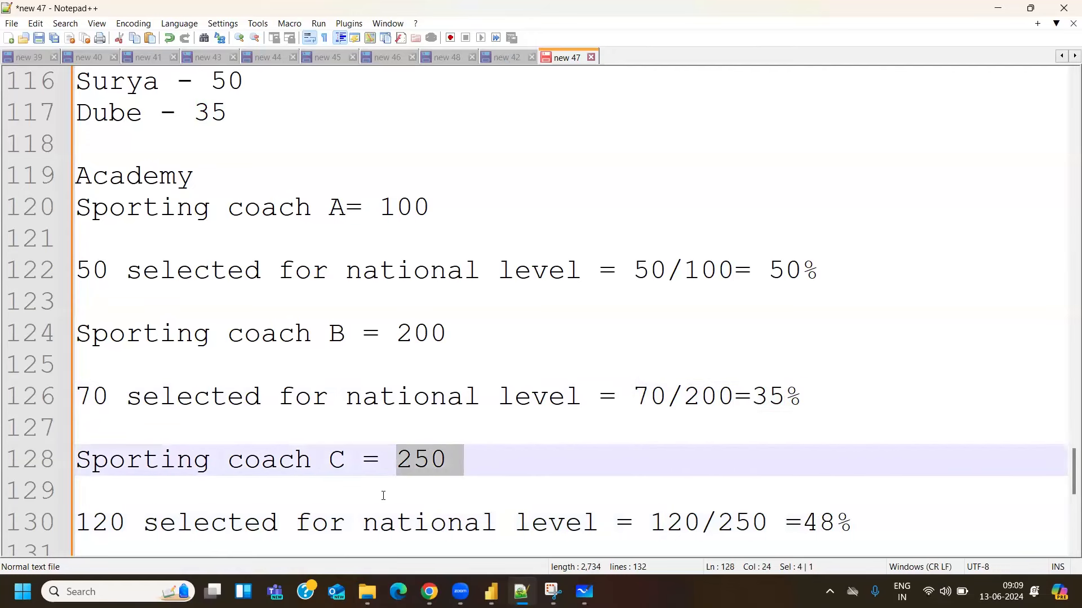
pyautogui.doubleClick(101, 523)
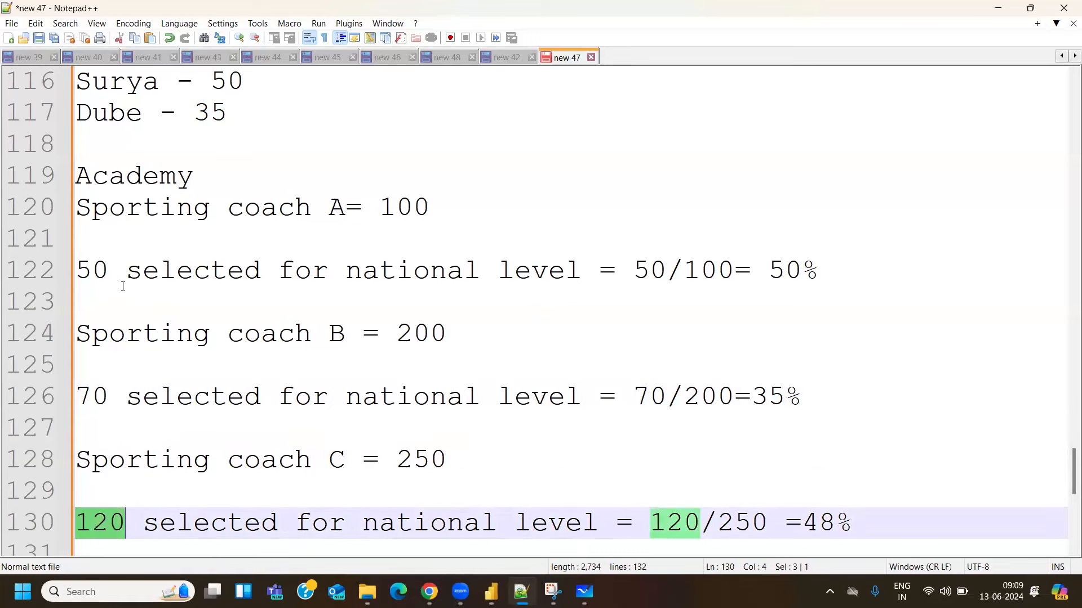
pyautogui.click(93, 273)
pyautogui.doubleClick(92, 273)
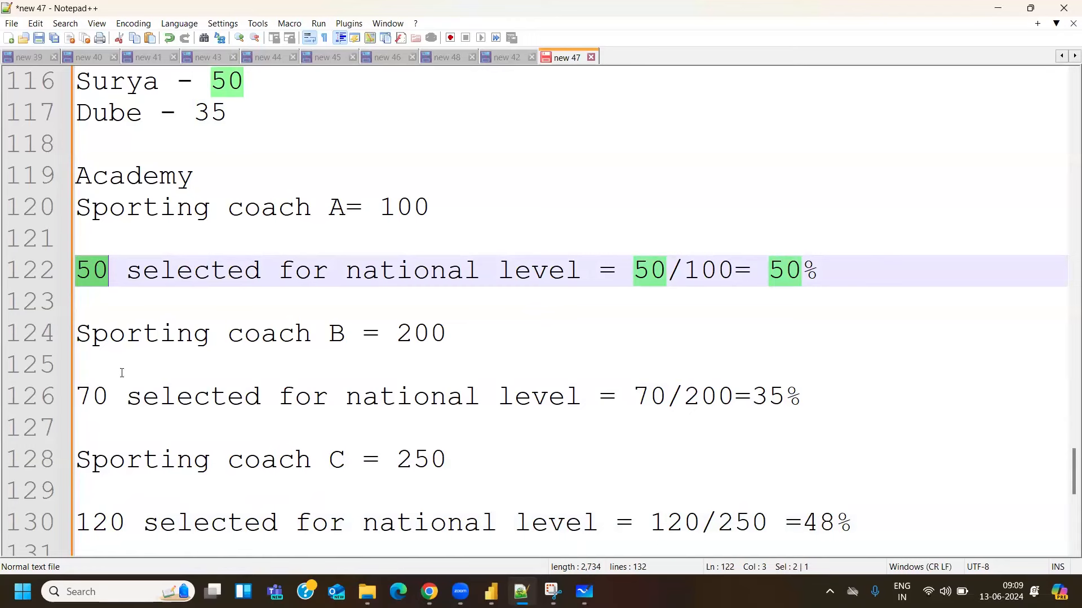
pyautogui.doubleClick(97, 397)
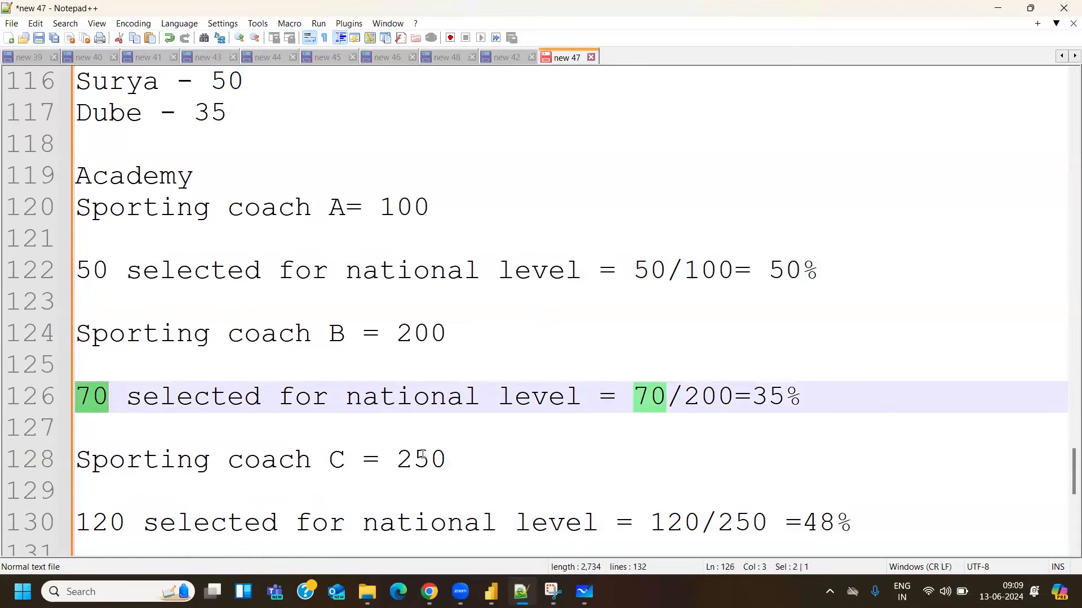
pyautogui.doubleClick(99, 522)
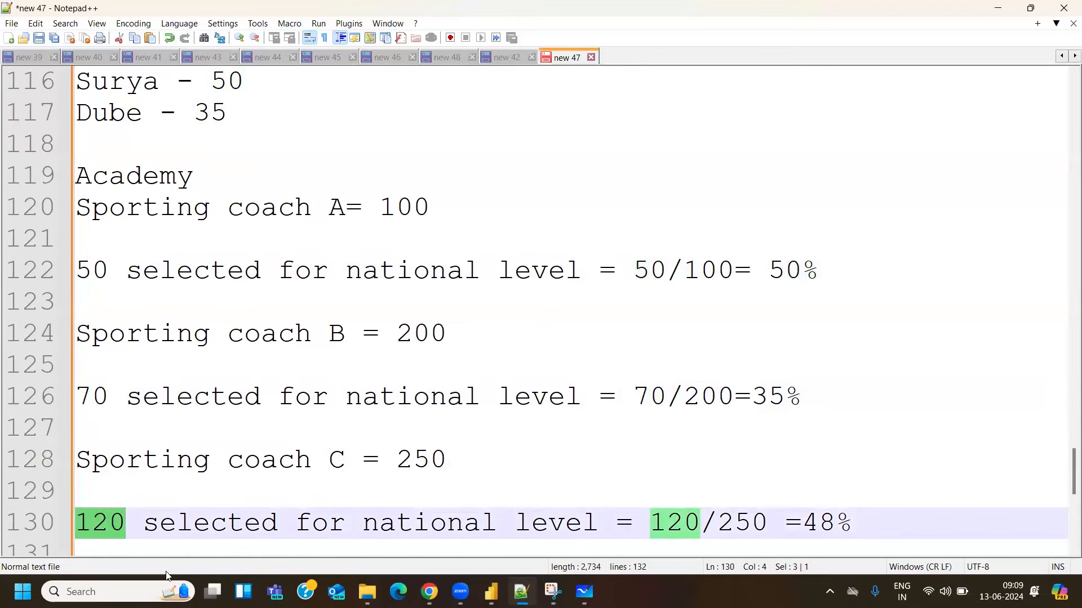
pyautogui.moveTo(634, 270); pyautogui.dragTo(818, 270)
# Insert a line directly below coach A's selection percentage and write Coach A overall contribution 50/ on it
pyautogui.click(833, 272)
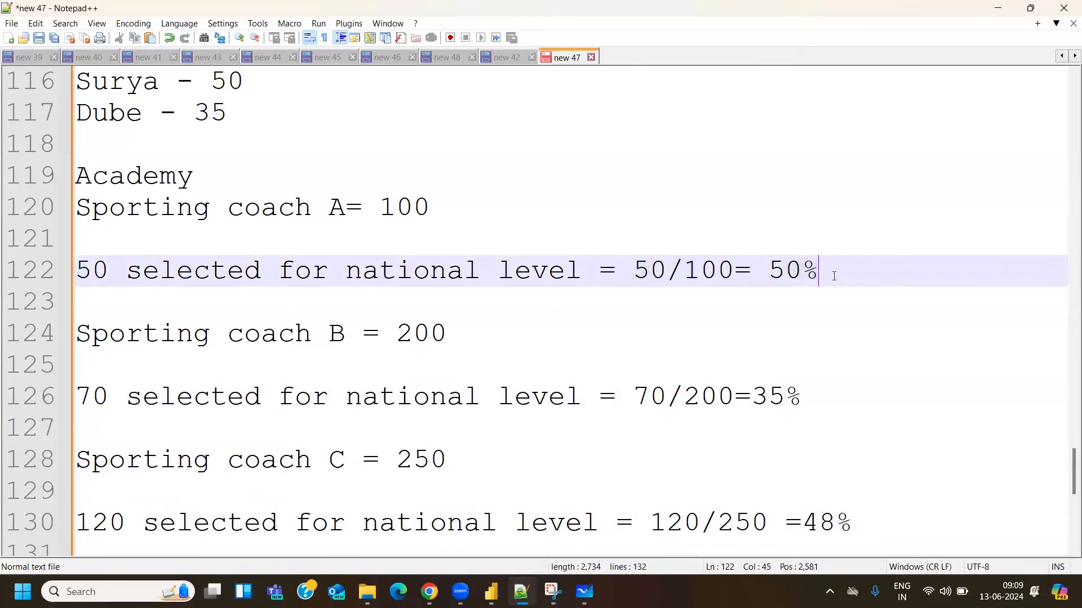
pyautogui.press('Return')
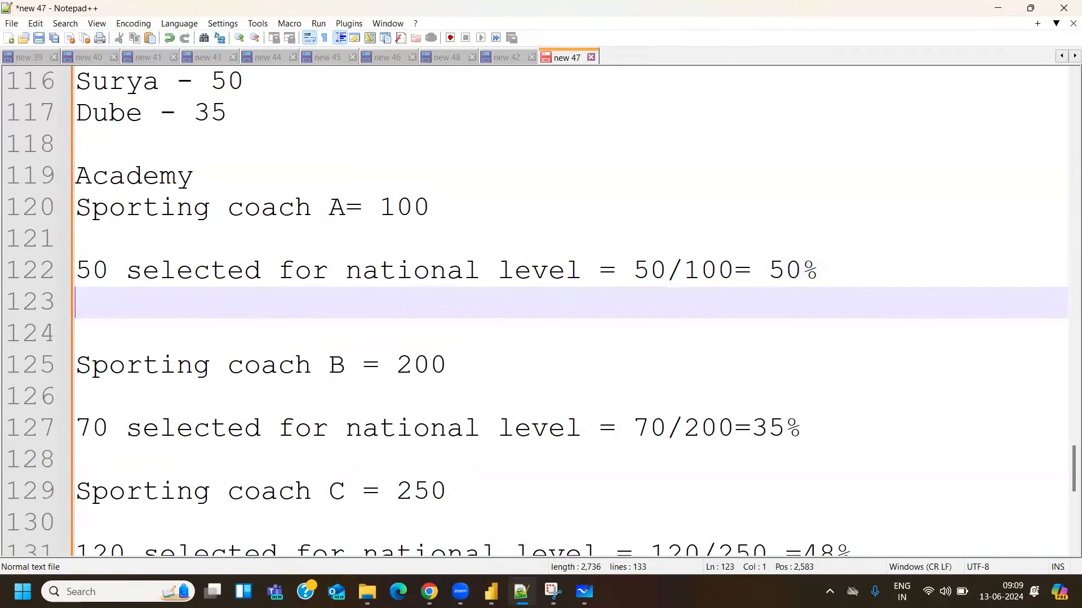
pyautogui.write('Coach A o')
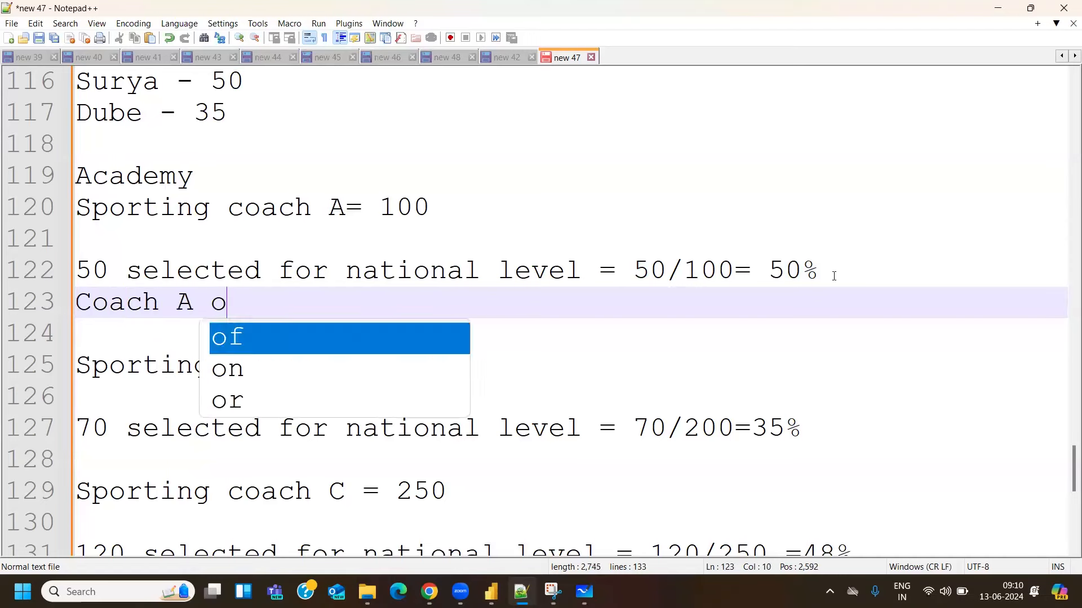
pyautogui.write('verall')
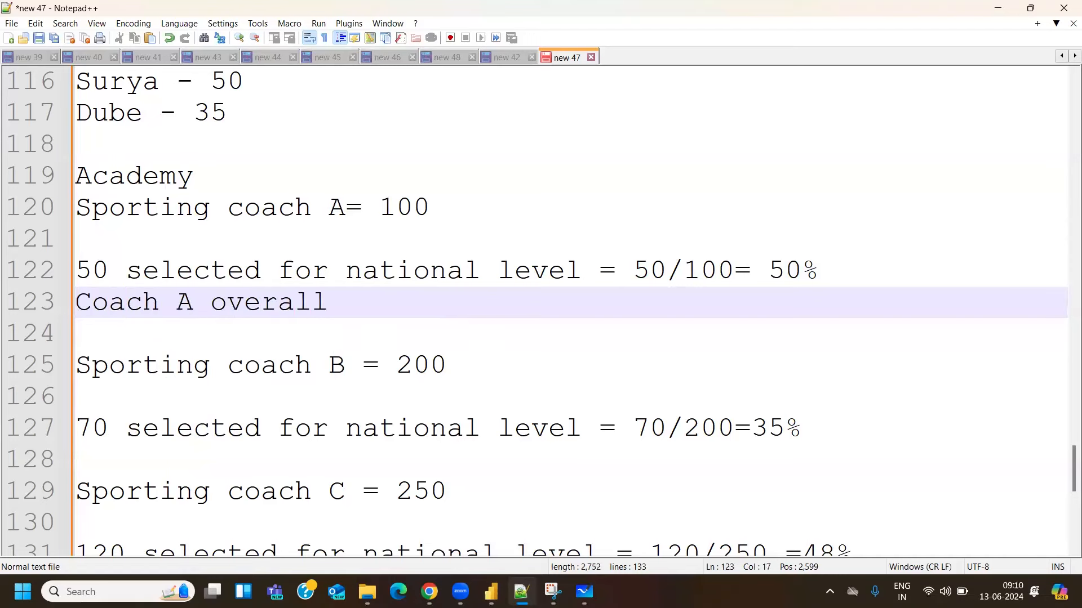
pyautogui.write(' contribution')
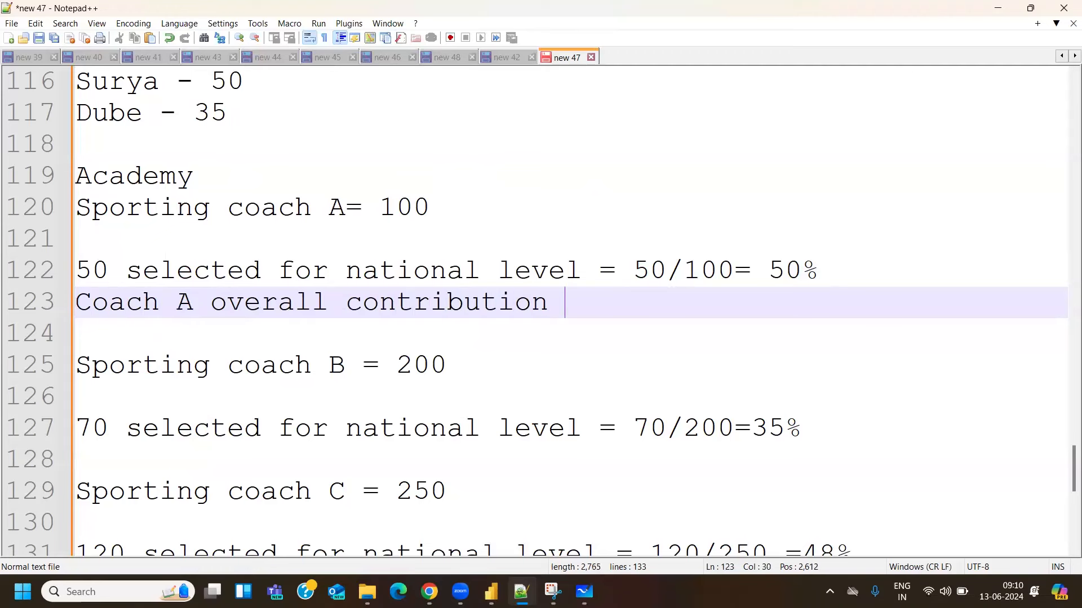
pyautogui.write(' 50/')
# Highlight the three coaches' totals and complete coach A's overall contribution on line 123 with 550=9.09%
pyautogui.doubleClick(409, 208)
pyautogui.doubleClick(432, 368)
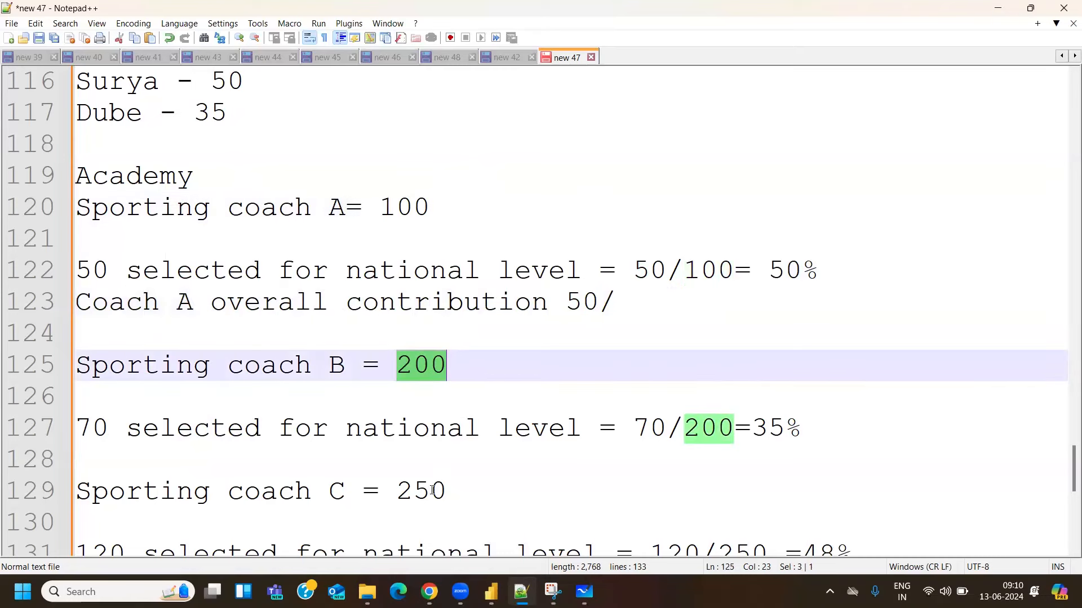
pyautogui.doubleClick(433, 491)
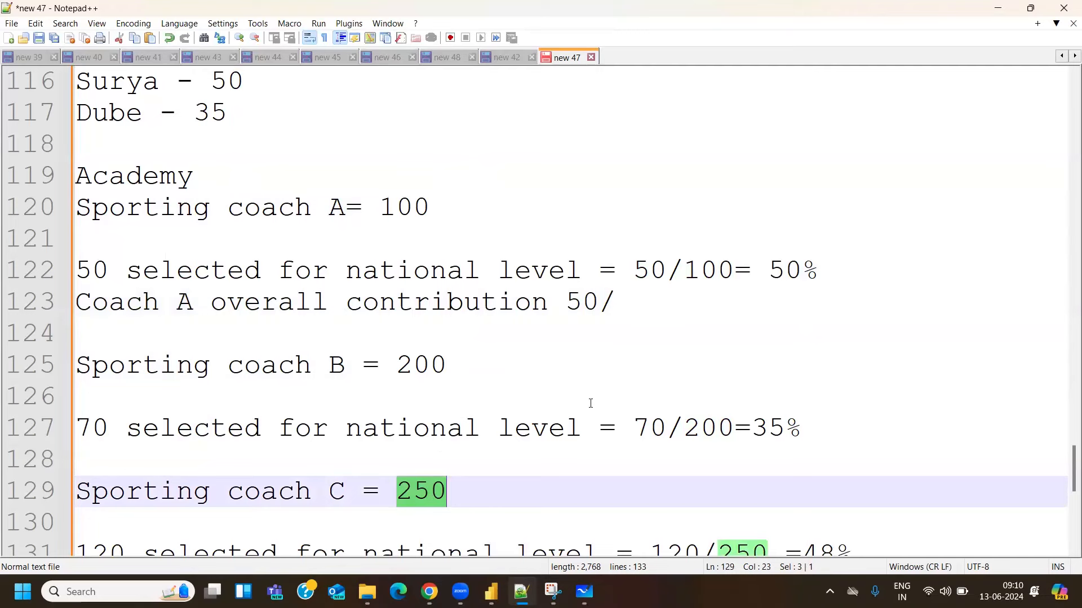
pyautogui.click(629, 305)
pyautogui.write('550')
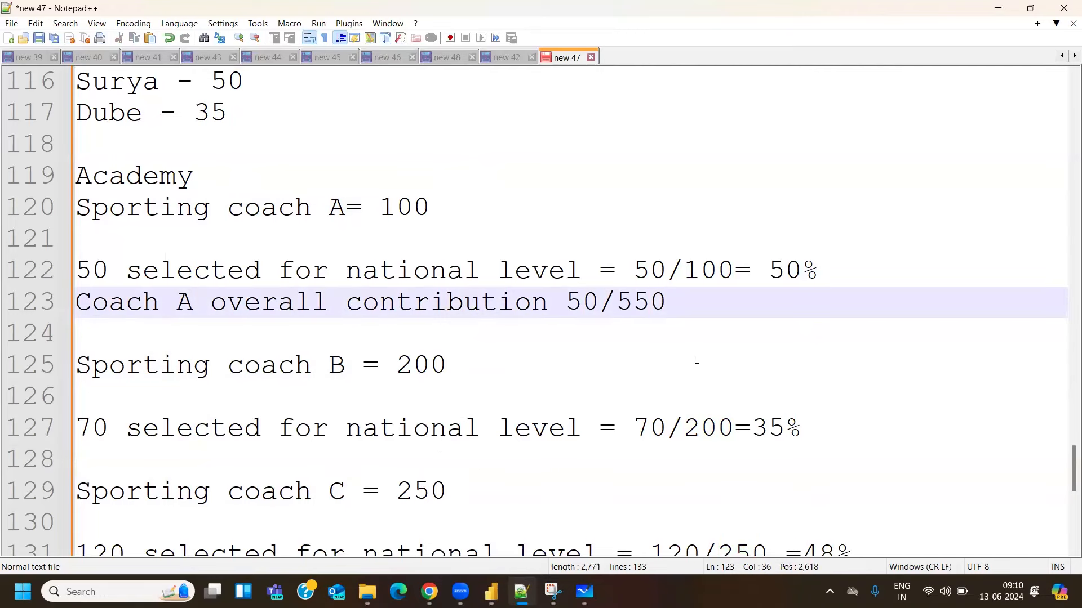
pyautogui.write('=')
pyautogui.write('9&')
pyautogui.press('BackSpace')
pyautogui.write('.09')
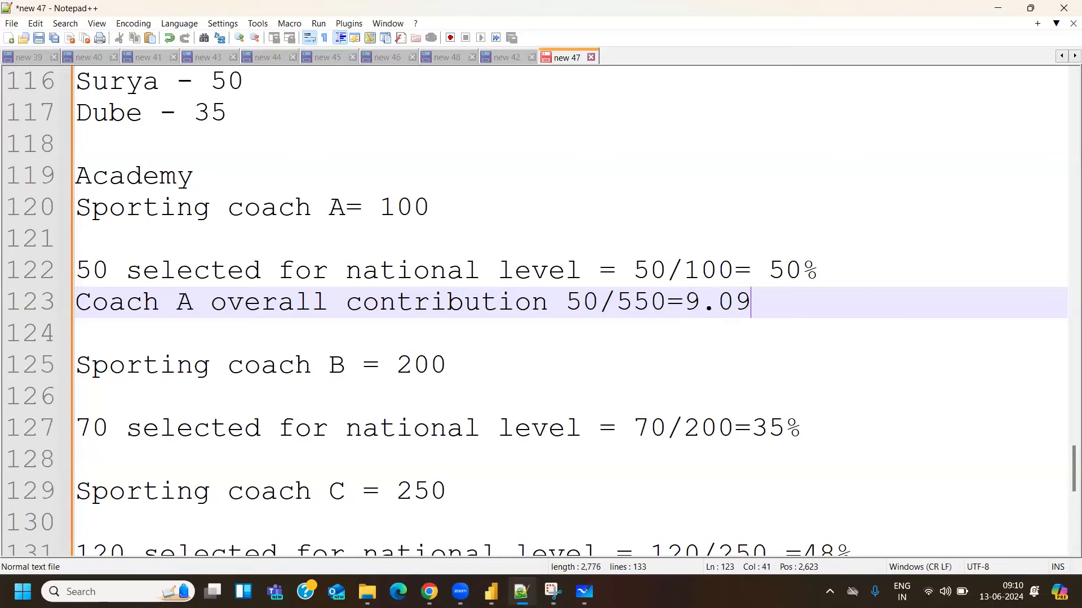
pyautogui.write('%')
# Insert a line directly below coach B's selection percentage and write Coach B overall contribution on it
pyautogui.click(117, 405)
pyautogui.click(95, 445)
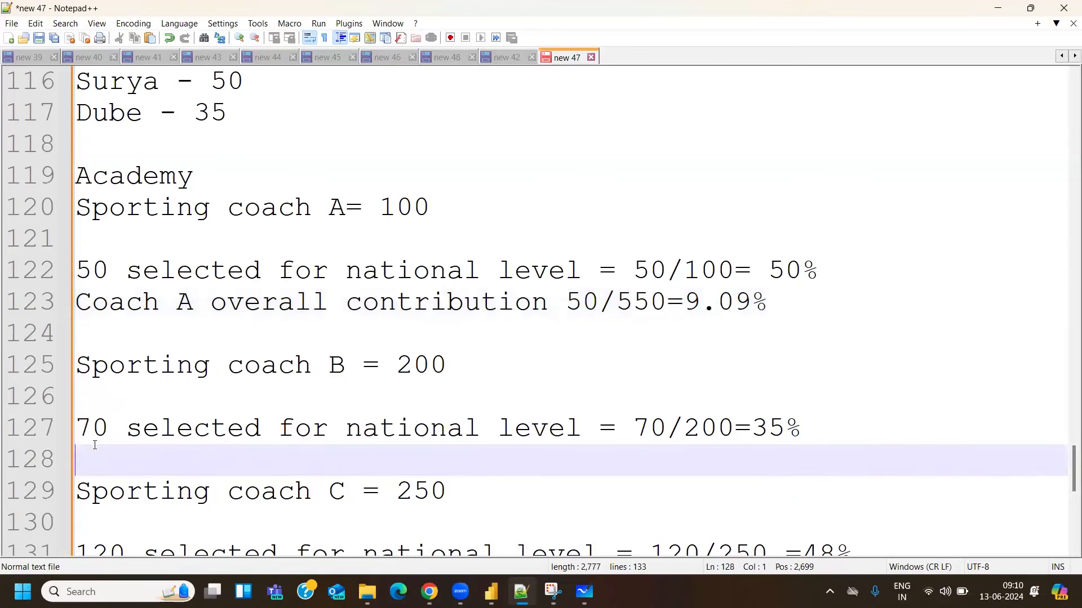
pyautogui.press('Return')
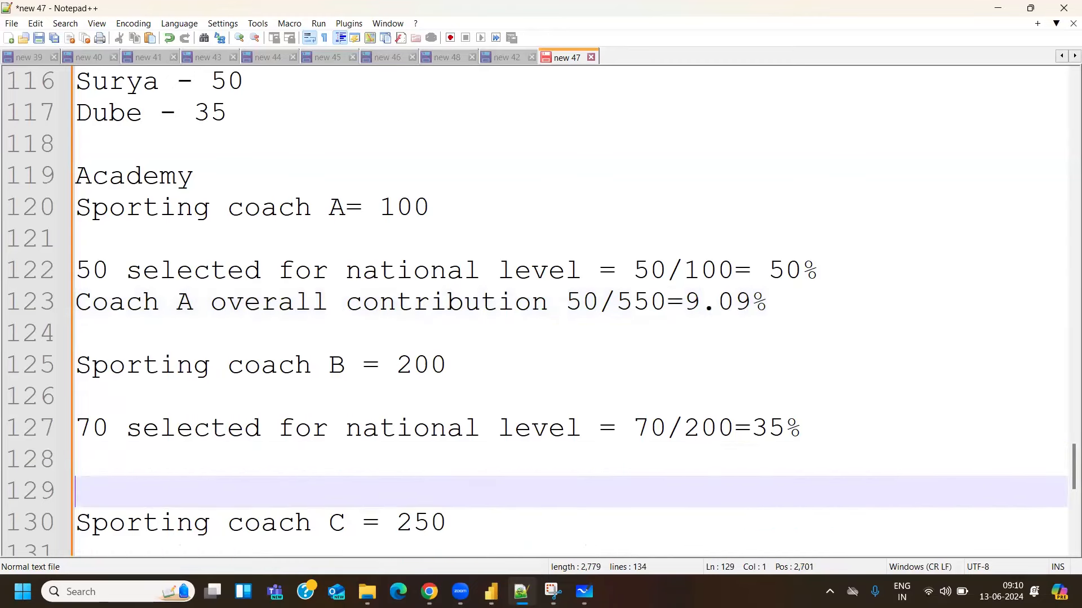
pyautogui.press('Up')
pyautogui.write('Coa')
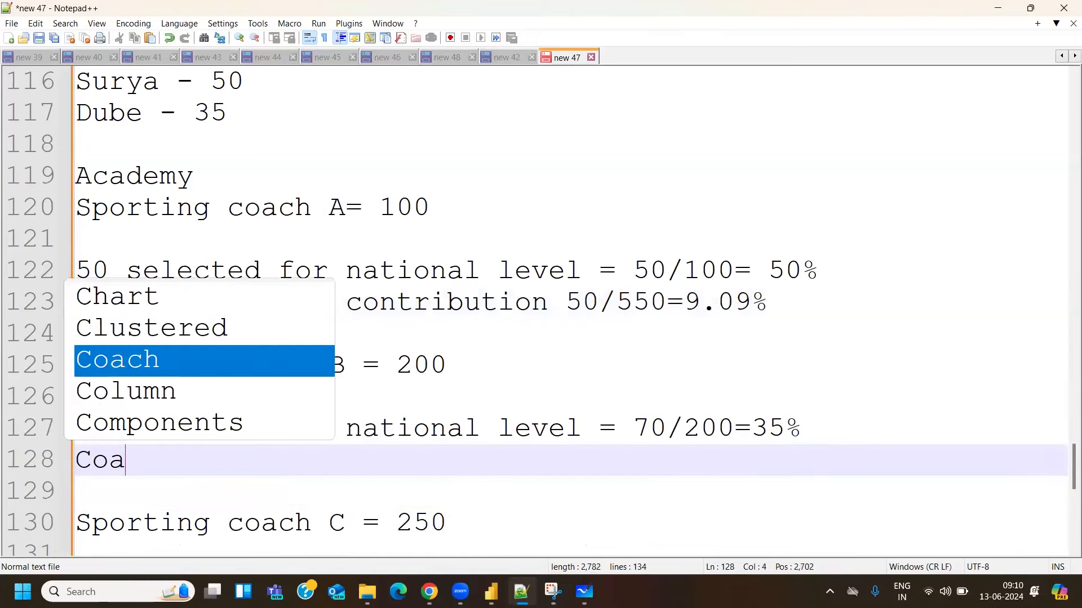
pyautogui.write('ch B ')
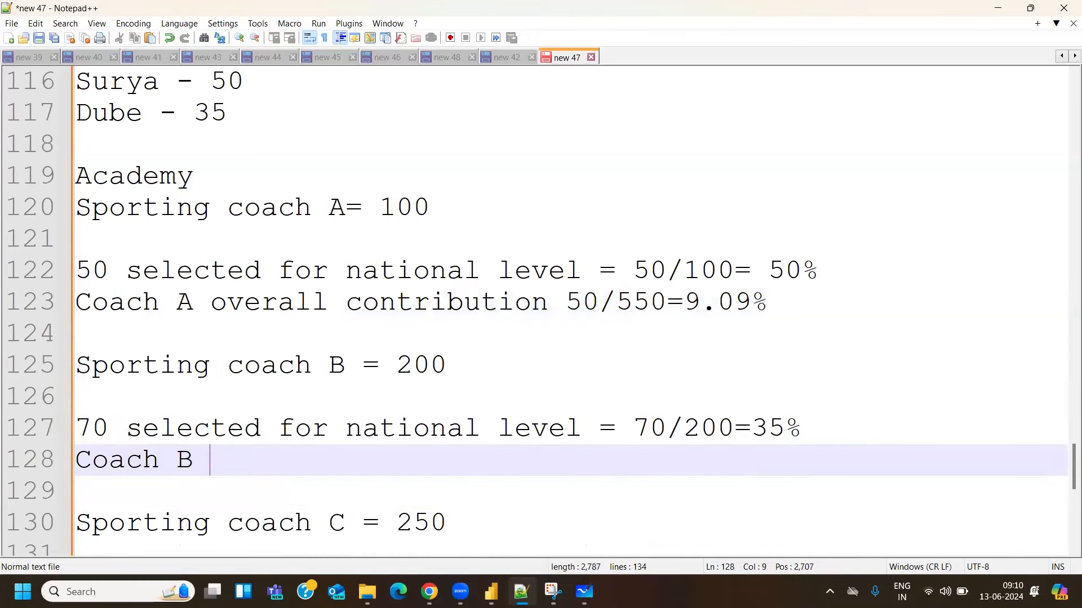
pyautogui.write('overall cin')
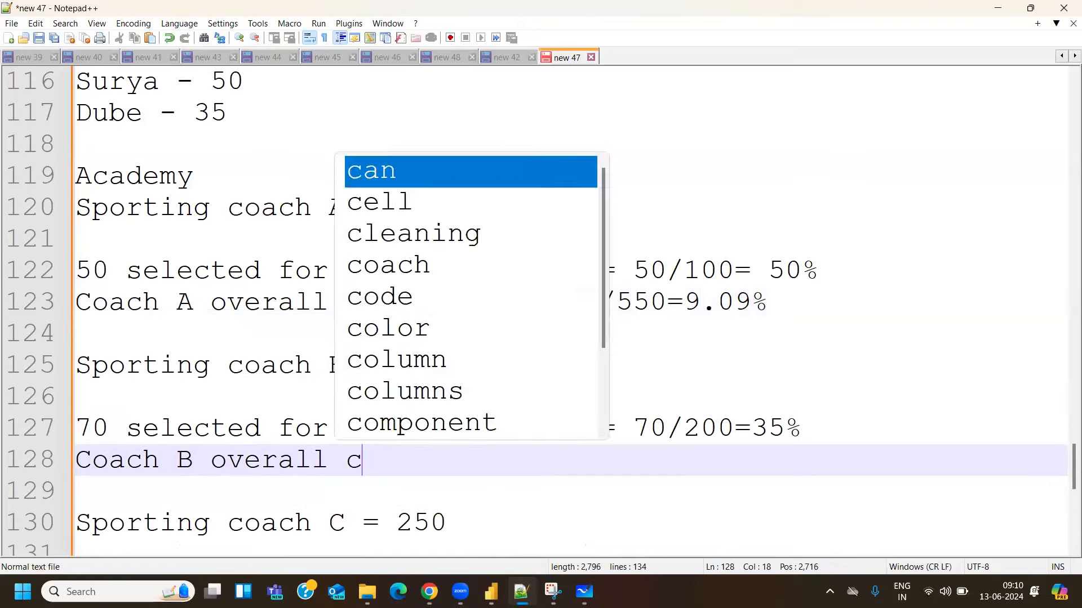
pyautogui.press('BackSpace')
pyautogui.press('BackSpace')
pyautogui.write('on')
pyautogui.press('Return')
pyautogui.press('BackSpace')
pyautogui.press('BackSpace')
pyautogui.press('BackSpace')
pyautogui.press('BackSpace')
pyautogui.press('BackSpace')
pyautogui.press('BackSpace')
pyautogui.write('tr')
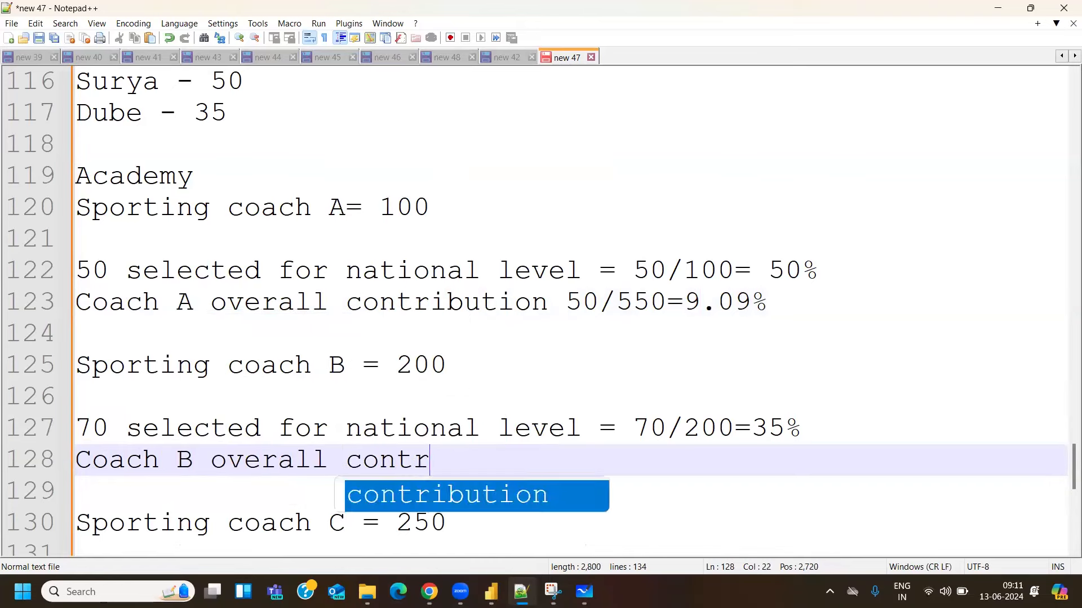
pyautogui.press('Return')
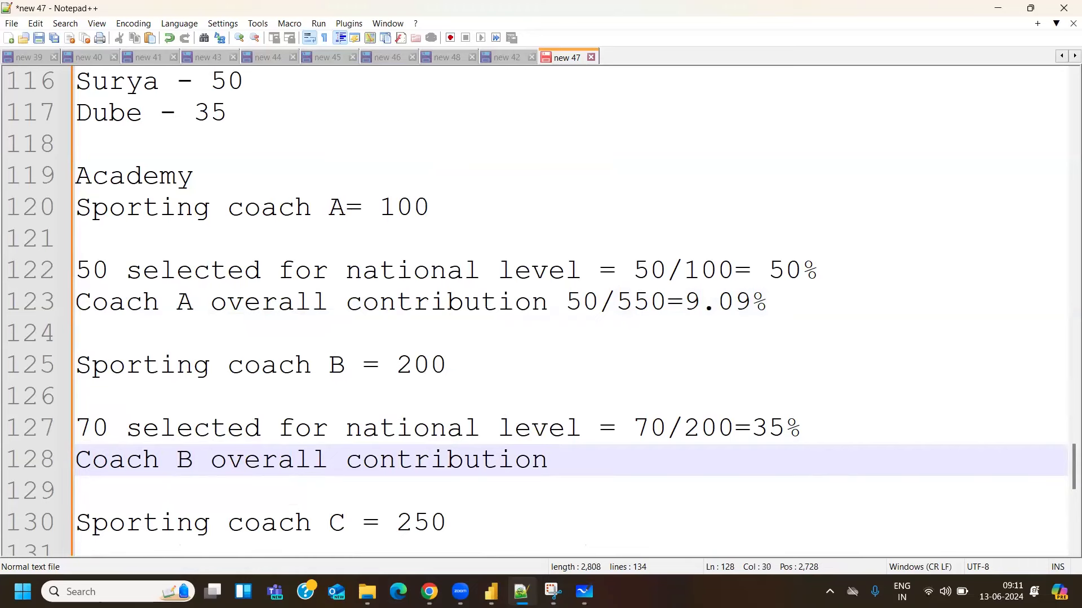
# Complete coach B's overall contribution on line 128 with 70/550 = 12.72%
pyautogui.write('70/550 ')
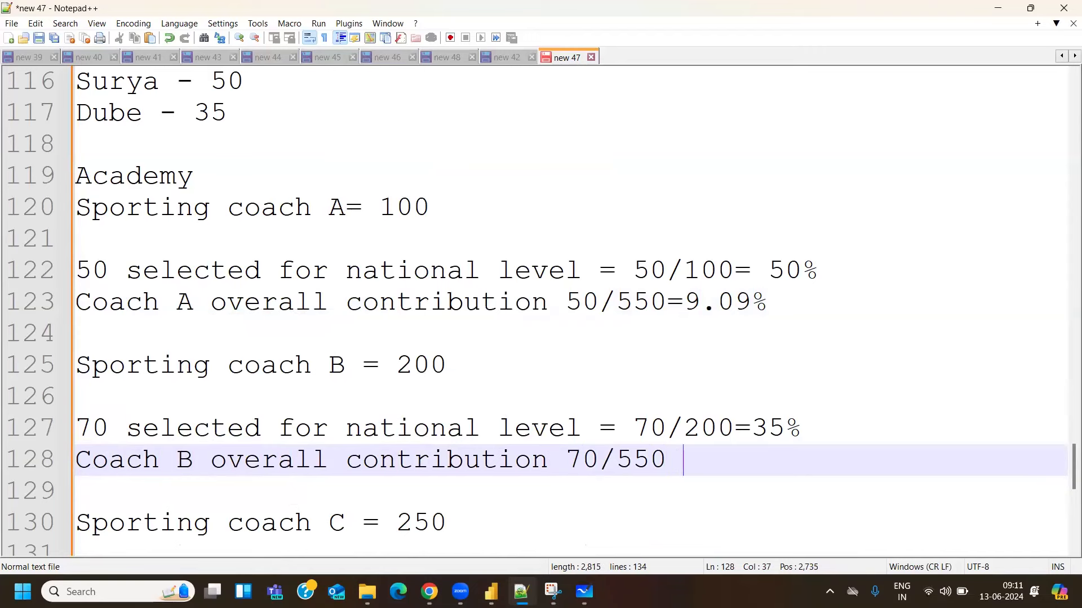
pyautogui.write('=')
pyautogui.write('12.72')
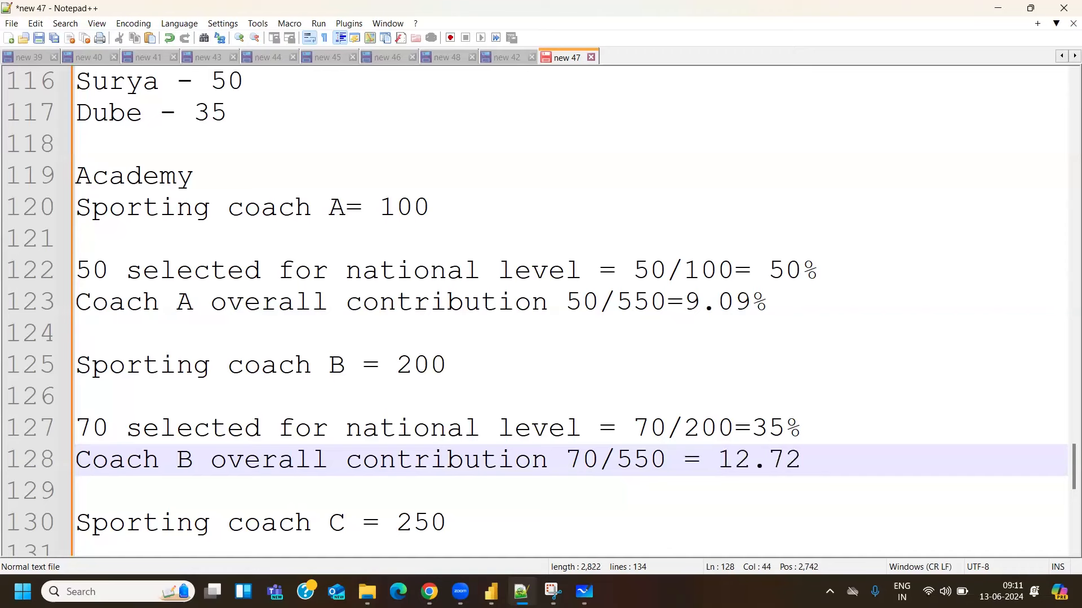
pyautogui.write('%')
# Copy coach B's overall contribution line onto line 133, directly below coach C's selection percentage
pyautogui.scroll(-3, 482, 438)
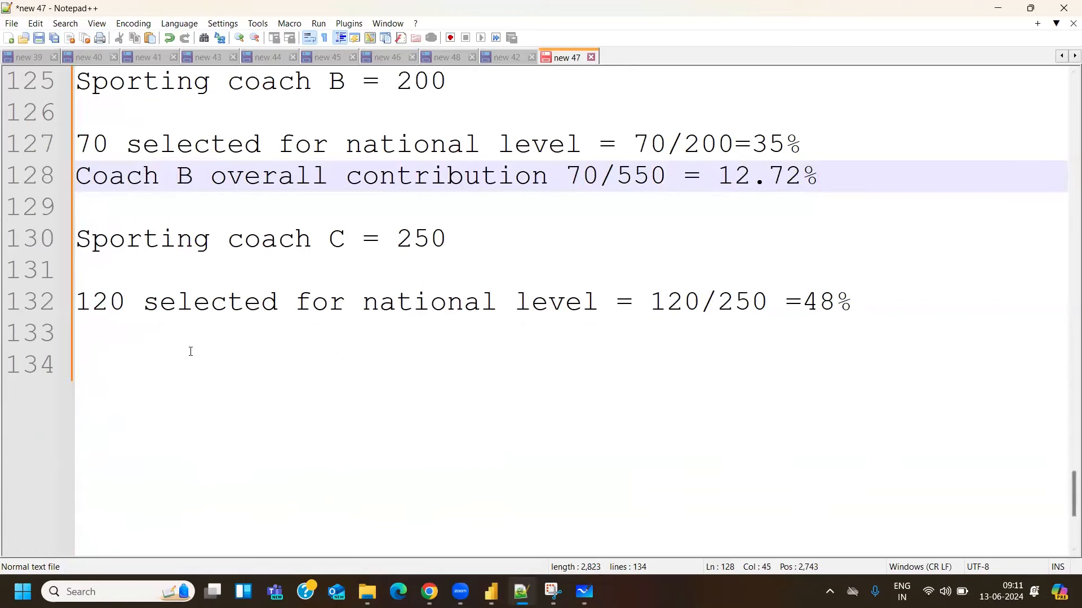
pyautogui.click(165, 342)
pyautogui.write('Co')
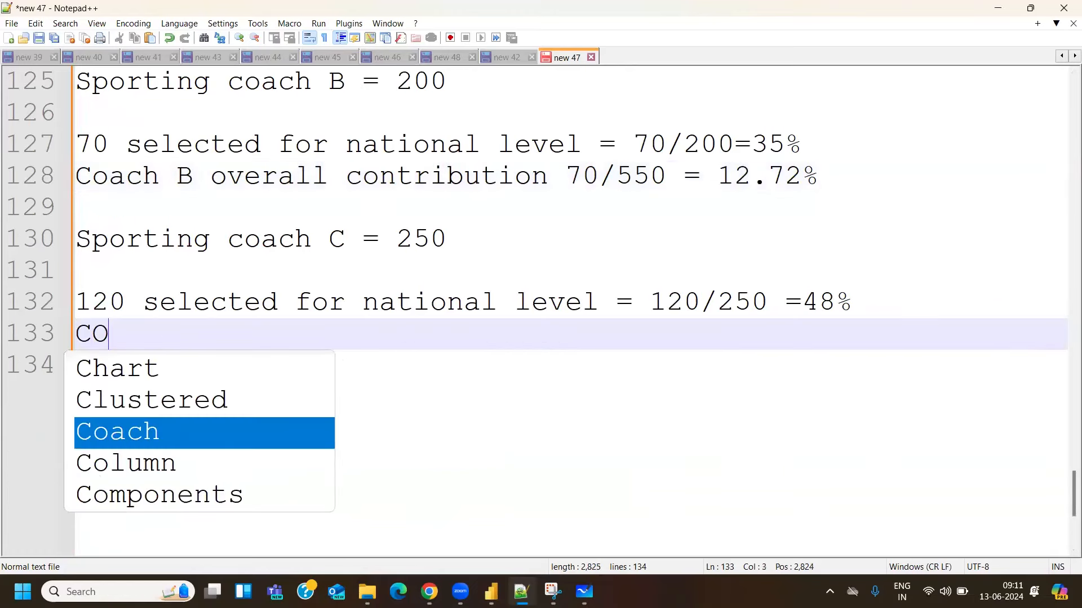
pyautogui.press('BackSpace')
pyautogui.moveTo(826, 169); pyautogui.dragTo(76, 176)
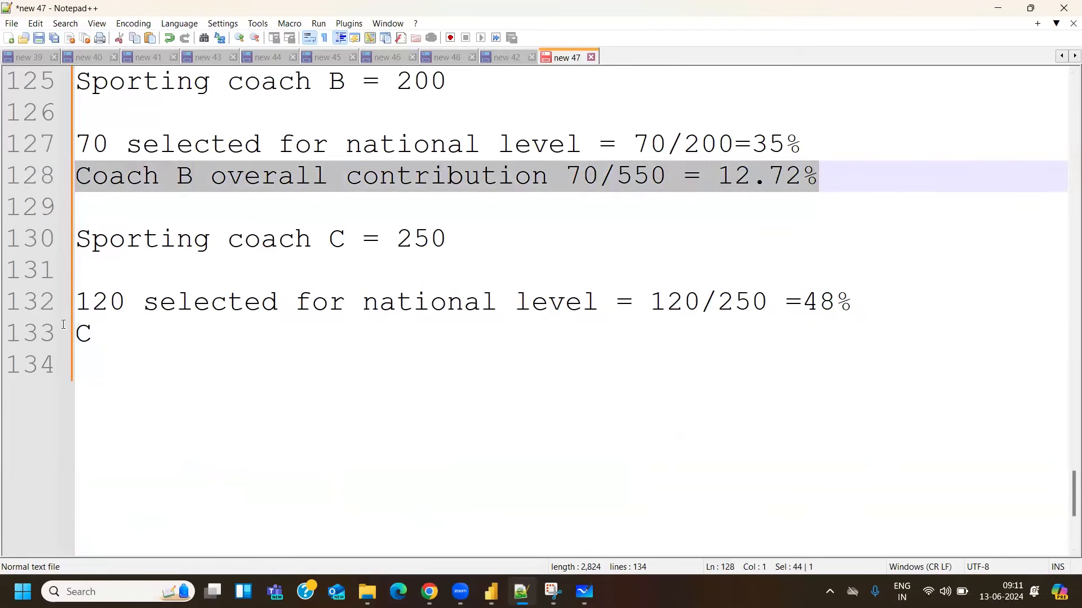
pyautogui.hotkey('ctrl', 'c')
pyautogui.doubleClick(84, 333)
pyautogui.hotkey('ctrl', 'v')
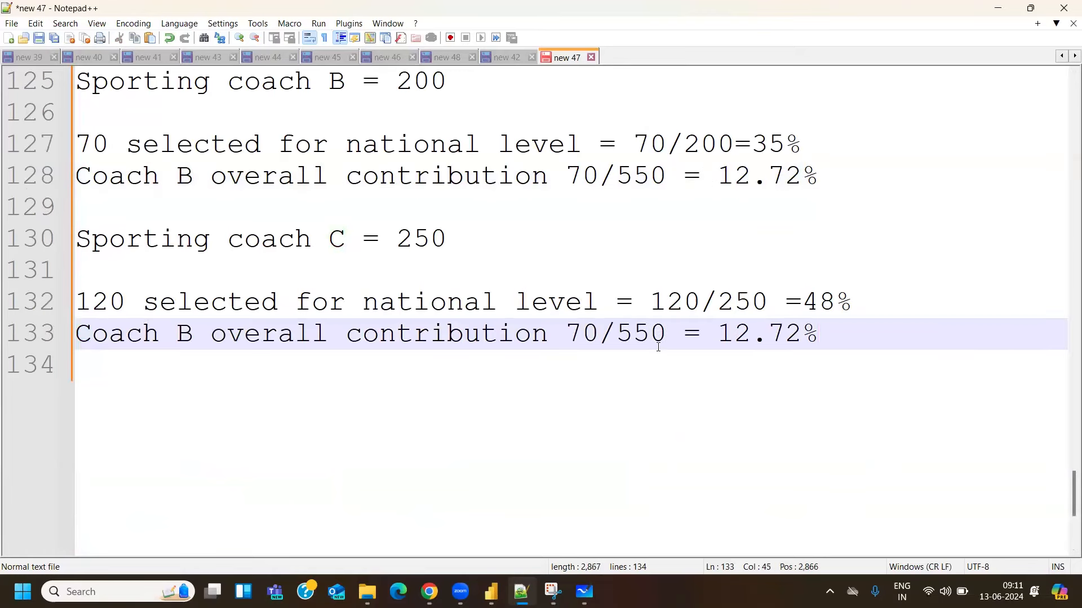
# Change the copied line 133 to Coach C and its selected number to 120
pyautogui.doubleClick(182, 335)
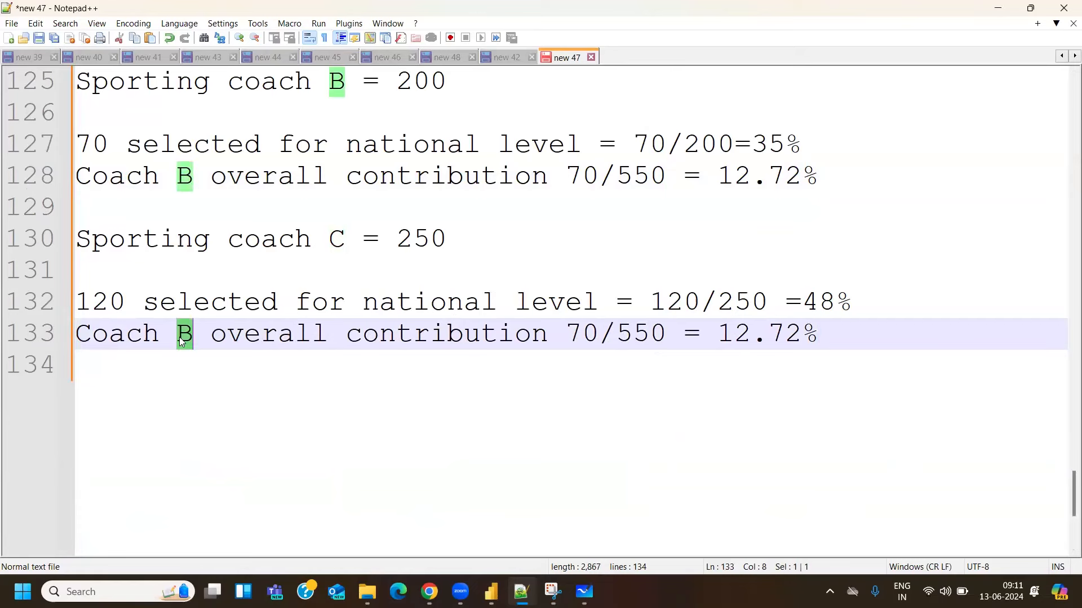
pyautogui.write('c')
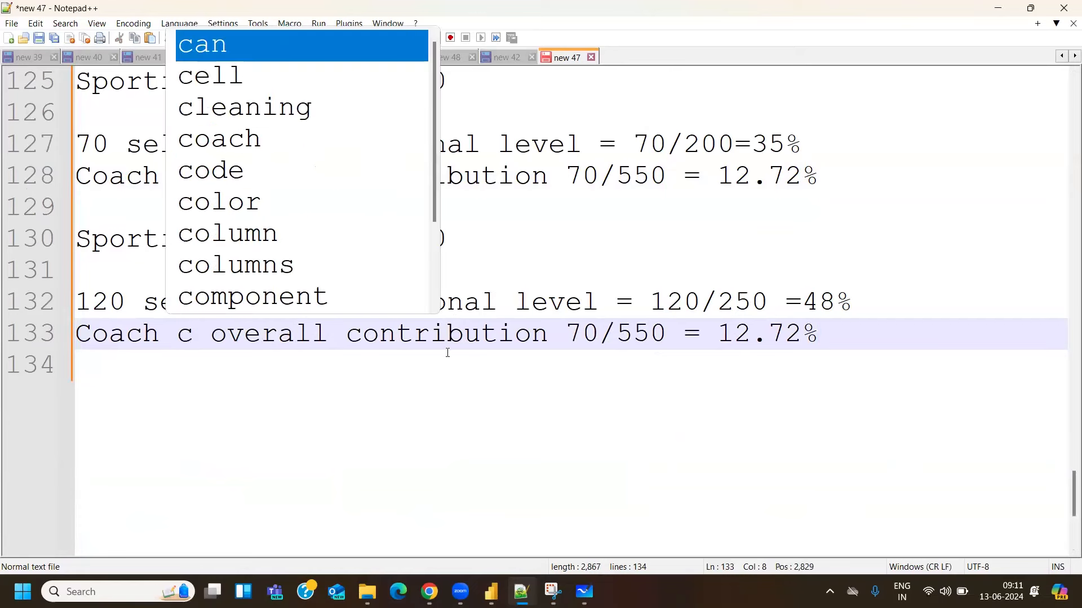
pyautogui.press('BackSpace')
pyautogui.write('C')
pyautogui.press('Escape')
pyautogui.doubleClick(582, 335)
pyautogui.write('120')
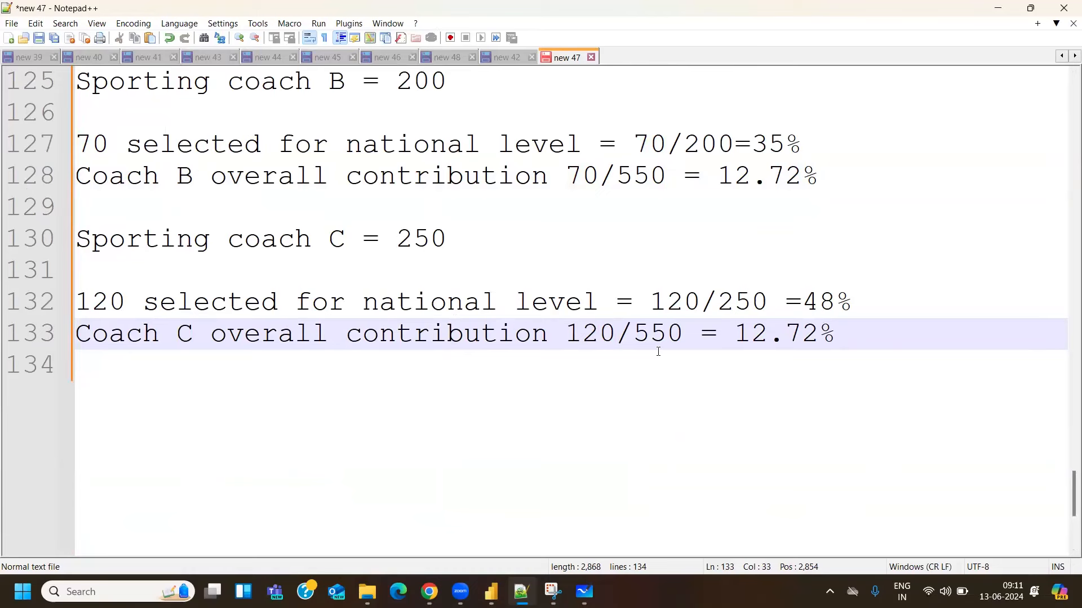
# Set coach C's overall contribution result on line 133 to 21.82%
pyautogui.doubleClick(760, 334)
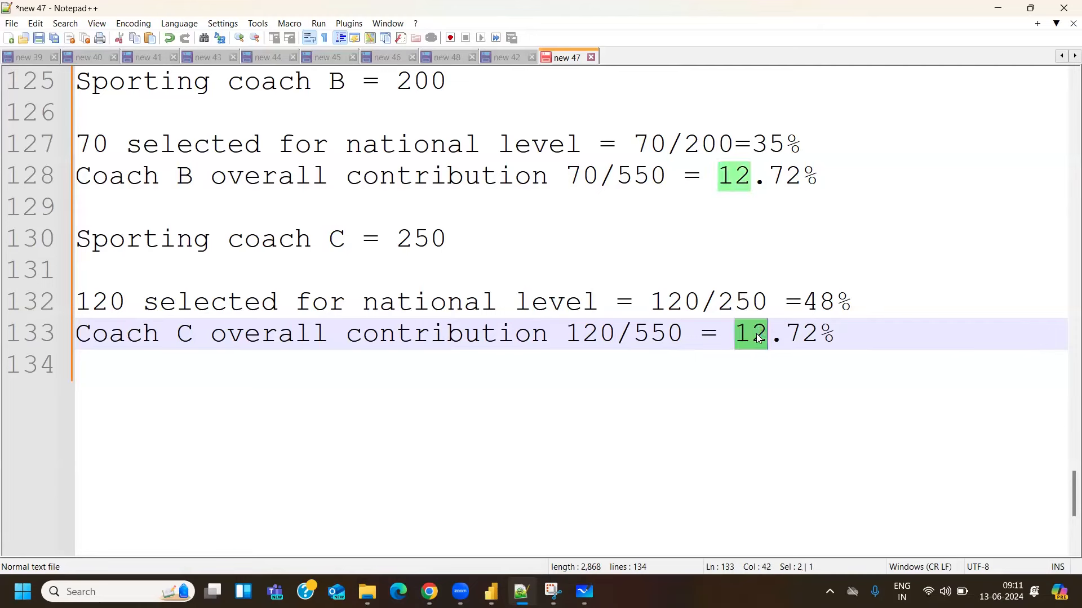
pyautogui.write('21')
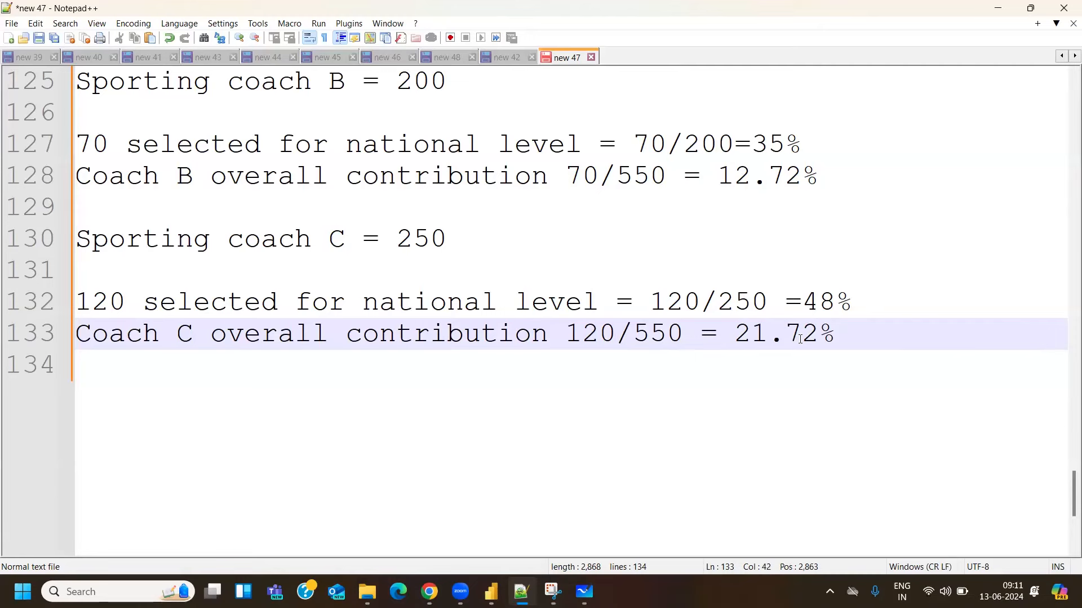
pyautogui.doubleClick(800, 338)
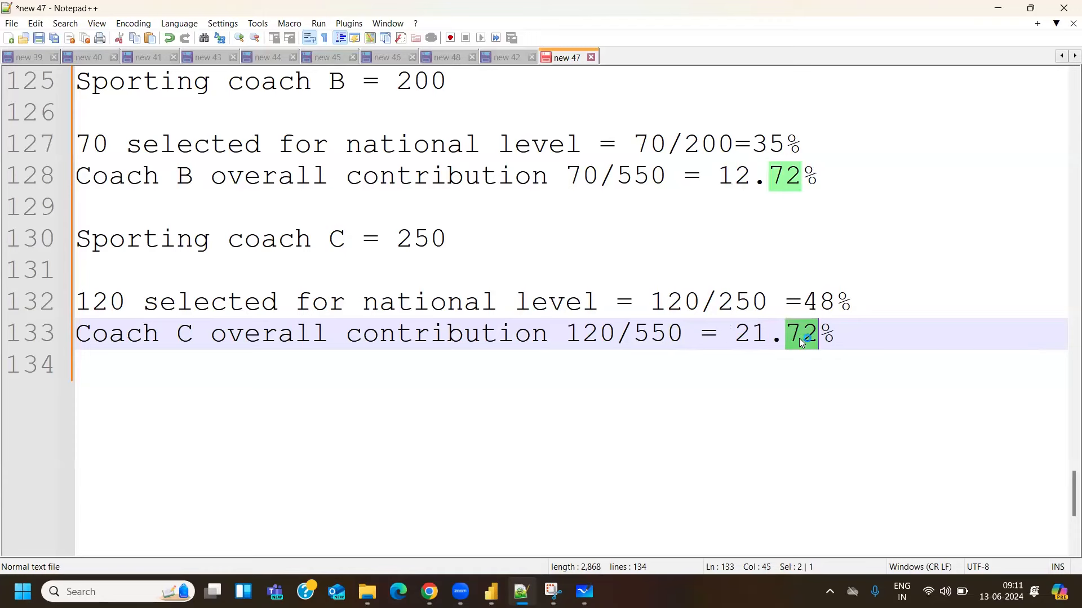
pyautogui.write('82')
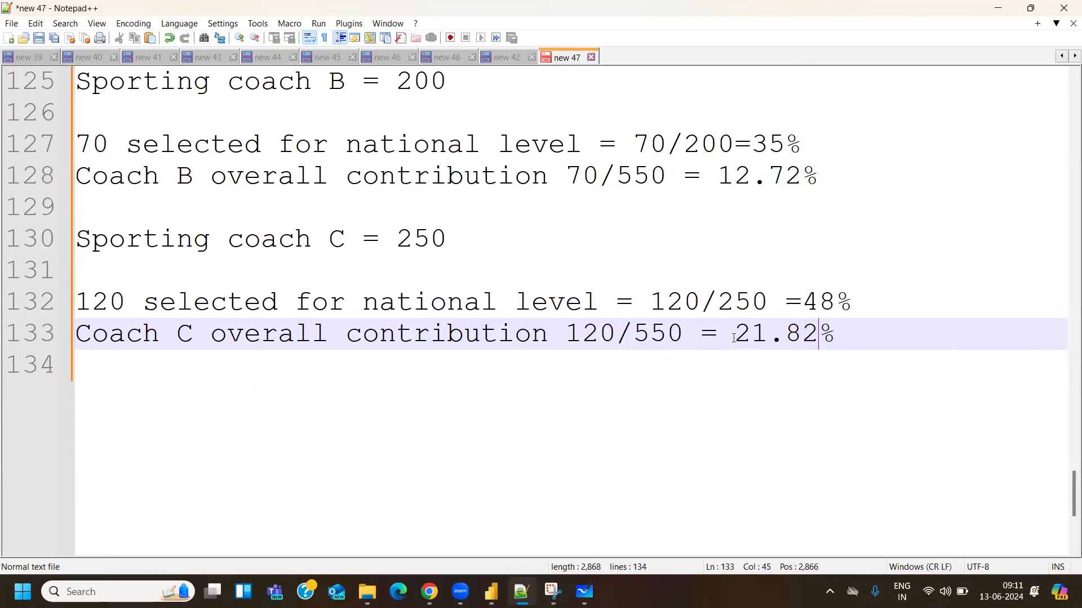
# Compare coach C's overall contribution with the selection percentage by highlighting both results and the selected number
pyautogui.moveTo(733, 338); pyautogui.dragTo(827, 337)
pyautogui.doubleClick(813, 301)
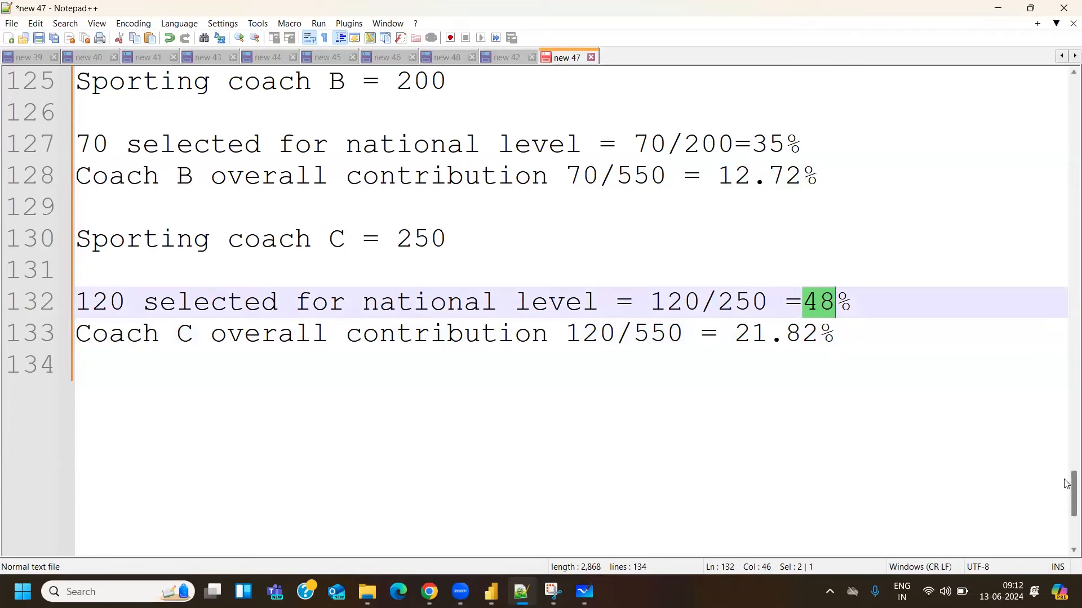
pyautogui.scroll(1, 1067, 479)
pyautogui.scroll(1, 1067, 479)
pyautogui.scroll(2, 1066, 479)
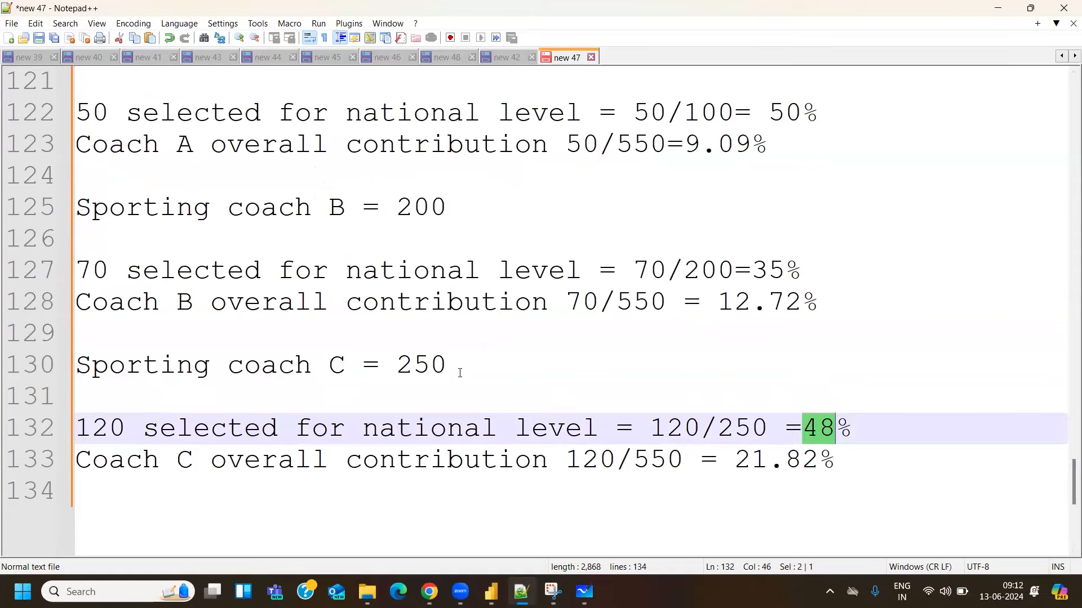
pyautogui.scroll(1, 1066, 488)
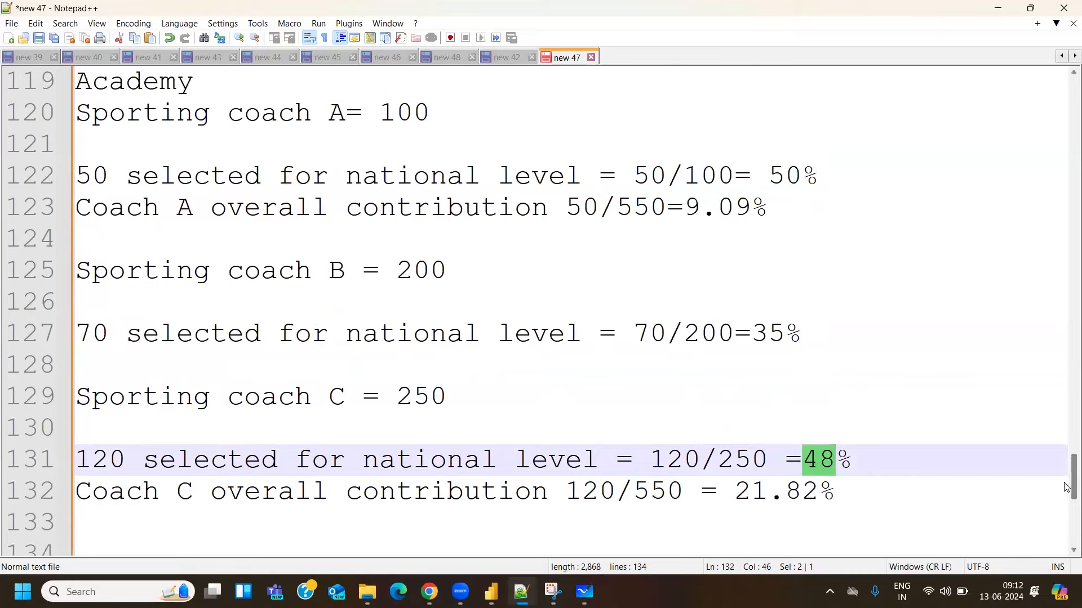
pyautogui.doubleClick(585, 527)
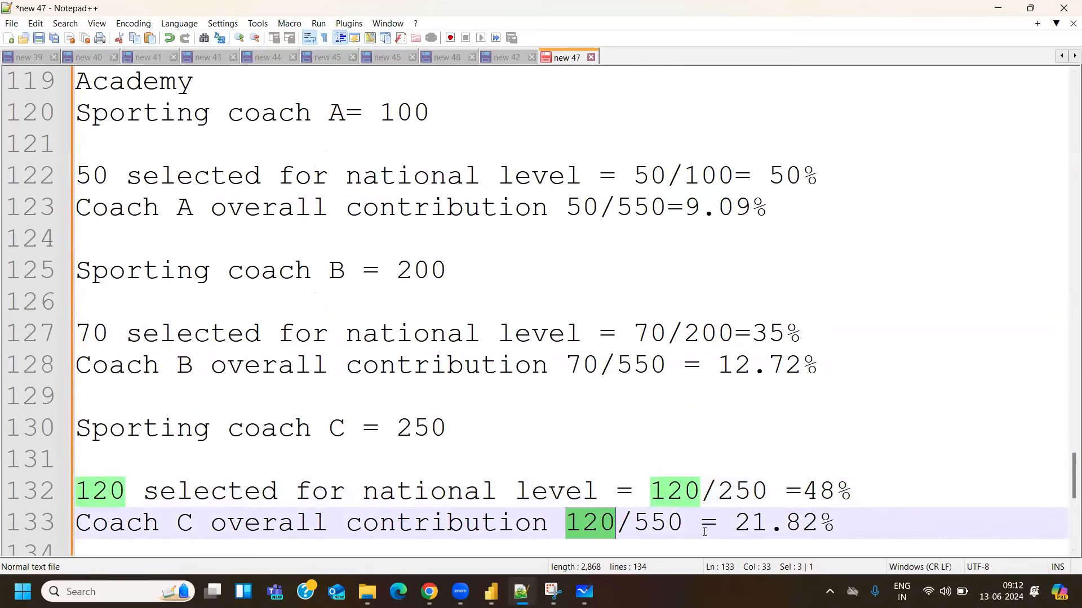
pyautogui.moveTo(735, 524); pyautogui.dragTo(840, 526)
pyautogui.moveTo(804, 491); pyautogui.dragTo(882, 496)
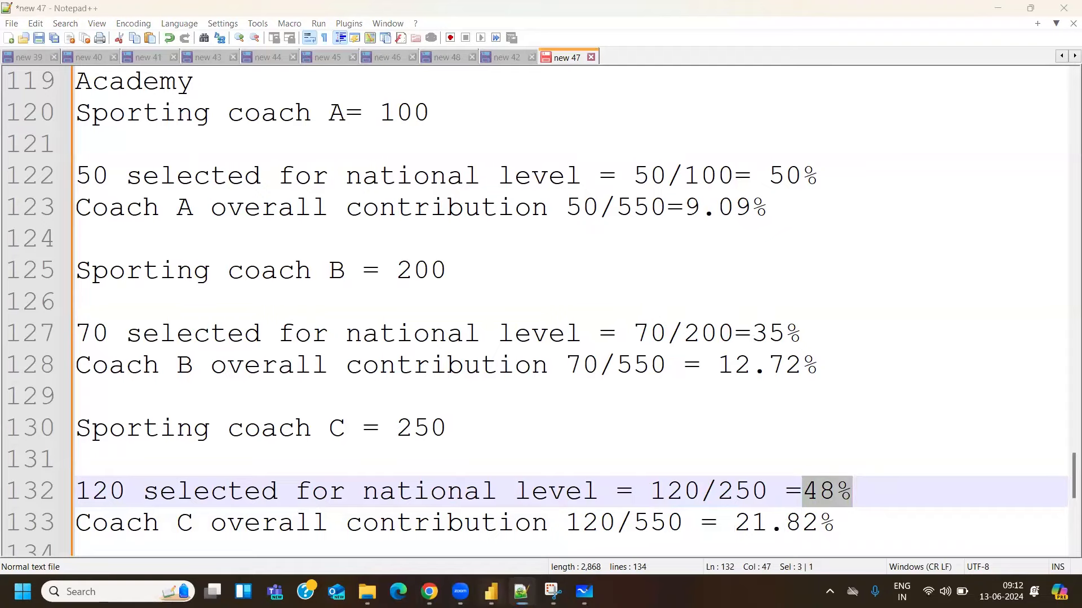
# Switch to Power BI and duplicate the Profits by Region clustered bar chart, placing the copy in the empty area beside Sales by Category
pyautogui.hotkey('alt', 'Tab')
pyautogui.moveTo(449, 350); pyautogui.dragTo(414, 358)
pyautogui.hotkey('ctrl', 'c')
pyautogui.hotkey('ctrl', 'v')
pyautogui.moveTo(400, 365); pyautogui.dragTo(550, 146)
pyautogui.moveTo(562, 333); pyautogui.dragTo(565, 342)
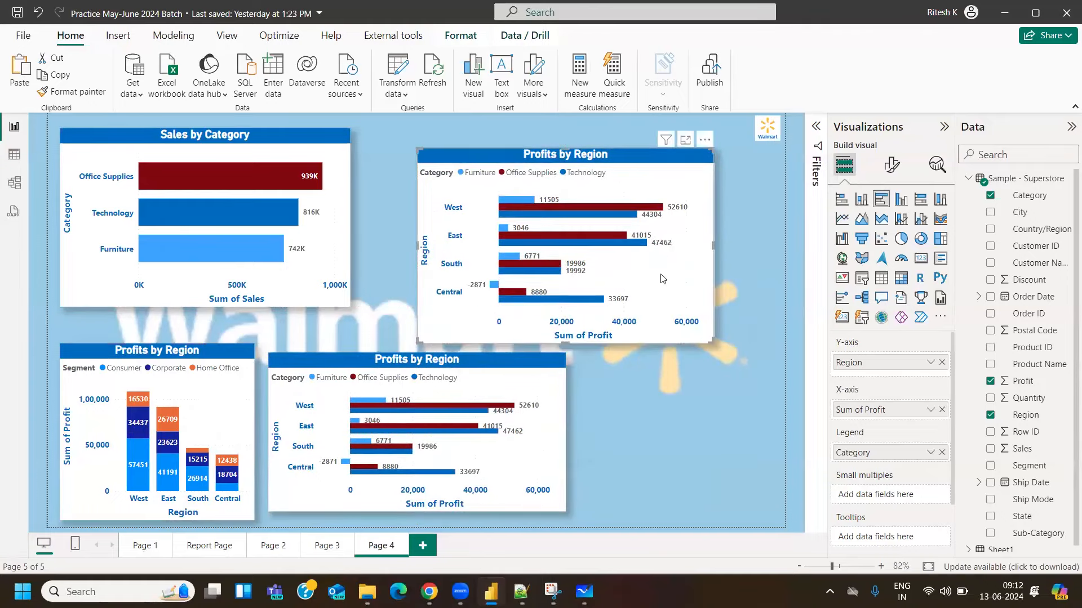
# Widen the copied Profits by Region chart, align it level with Sales by Category and convert it to a 100% stacked bar chart
pyautogui.moveTo(712, 245); pyautogui.dragTo(760, 242)
pyautogui.moveTo(417, 248); pyautogui.dragTo(378, 245)
pyautogui.moveTo(531, 158); pyautogui.dragTo(518, 138)
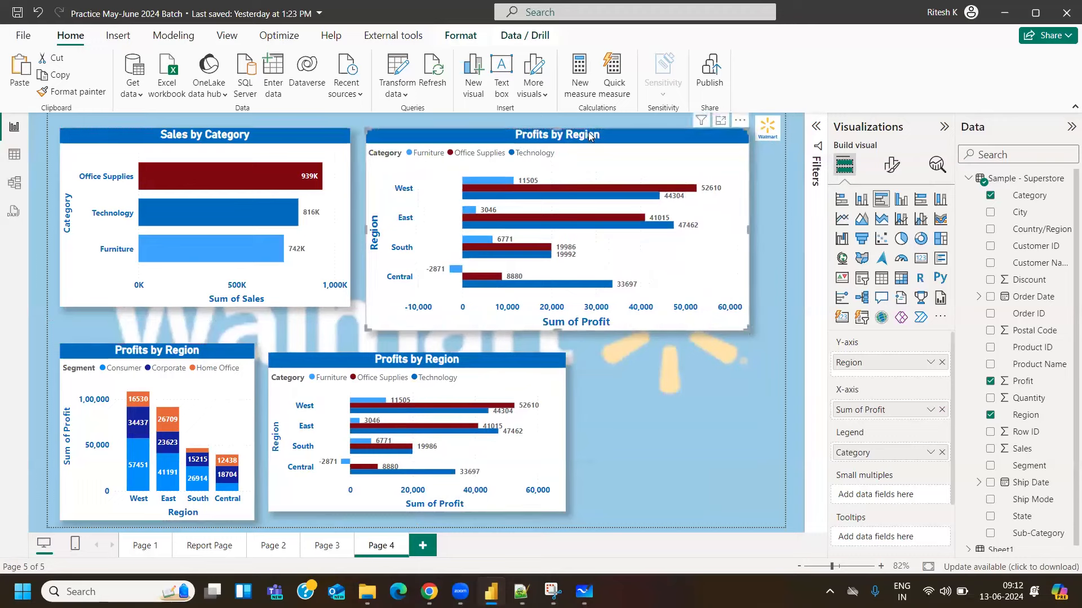
pyautogui.click(920, 200)
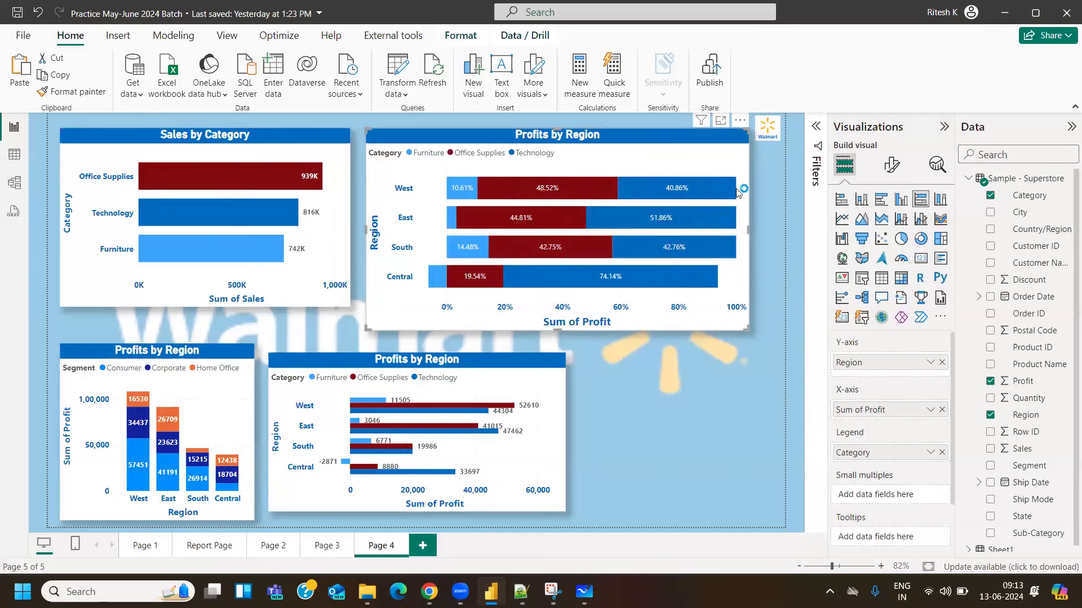
# Examine the category profit shares in the West and East bars of the 100% stacked chart
pyautogui.moveTo(739, 191)
pyautogui.moveTo(462, 189)
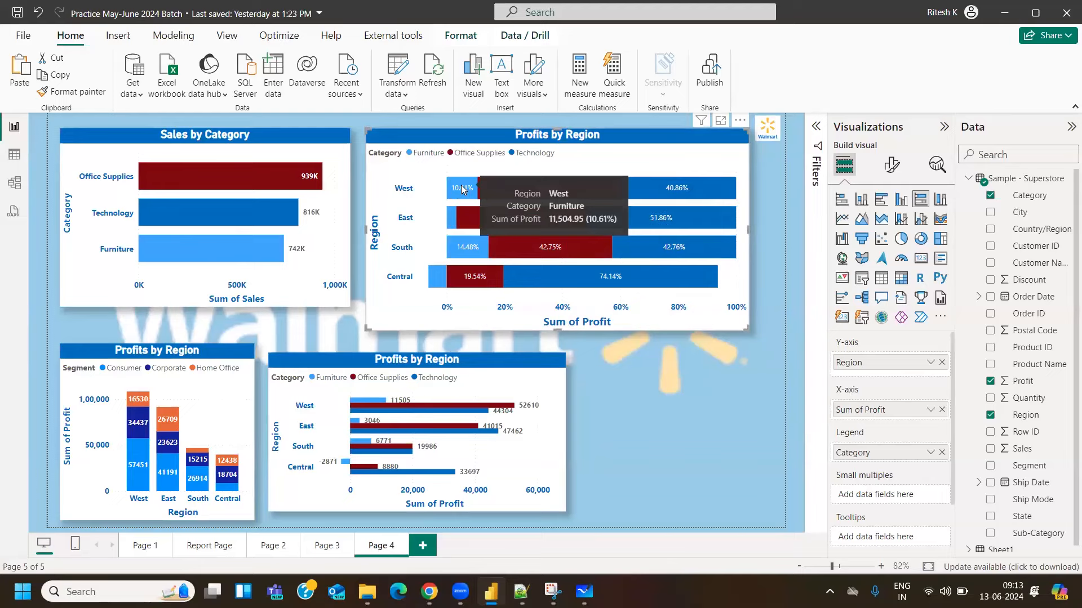
pyautogui.moveTo(547, 188)
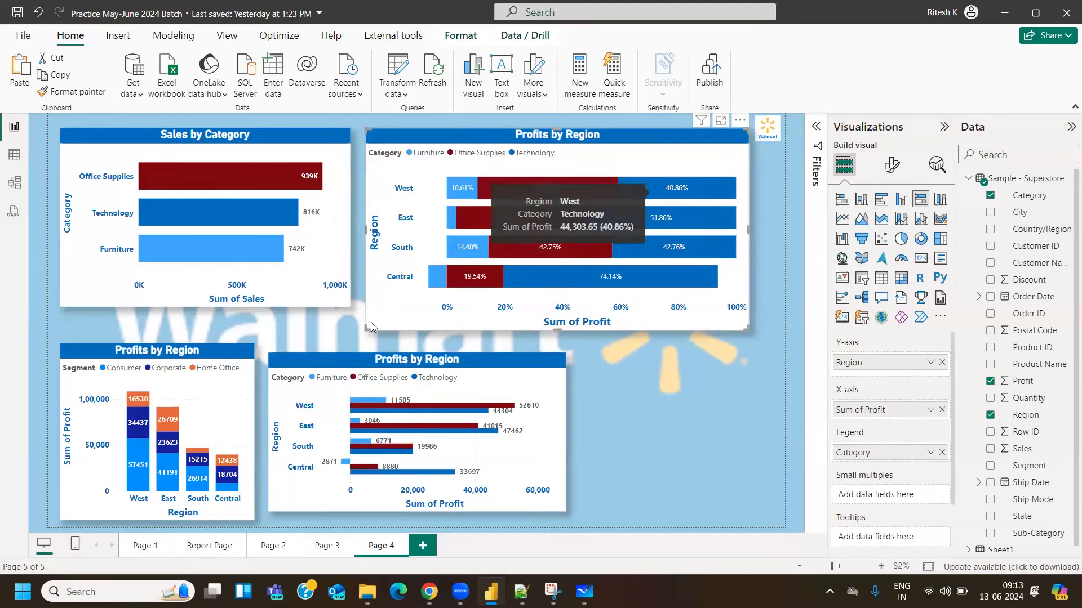
pyautogui.moveTo(686, 199)
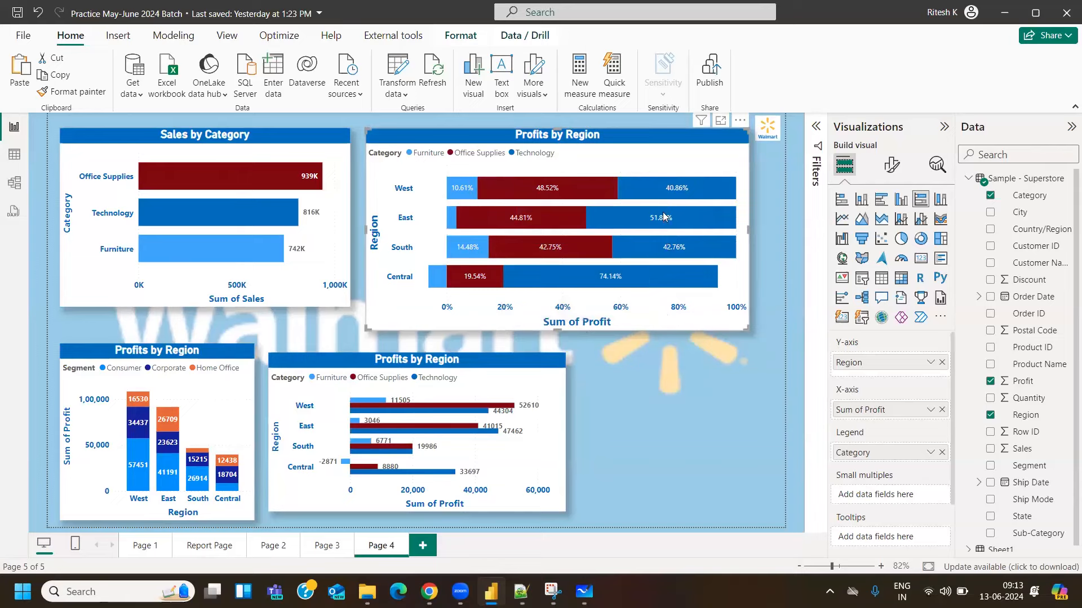
pyautogui.moveTo(656, 217)
pyautogui.moveTo(518, 223)
# Switch to Notepad++ and highlight the overall contribution lines of coaches A, B and C in turn
pyautogui.click(520, 592)
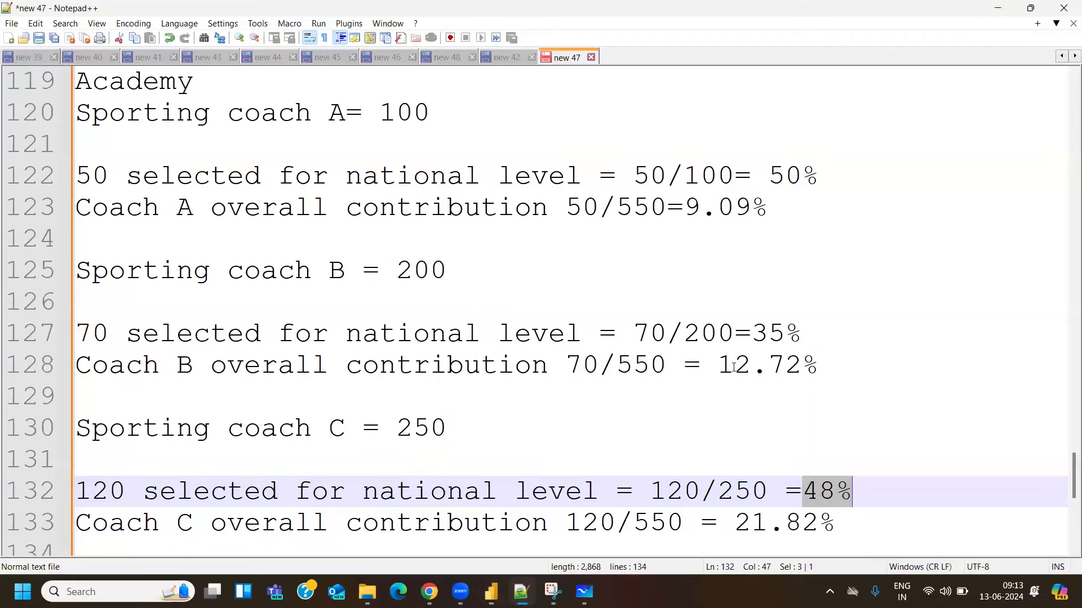
pyautogui.click(813, 366)
pyautogui.hotkey('shift', 'Home')
pyautogui.moveTo(776, 206); pyautogui.dragTo(73, 207)
pyautogui.moveTo(840, 363); pyautogui.dragTo(5, 368)
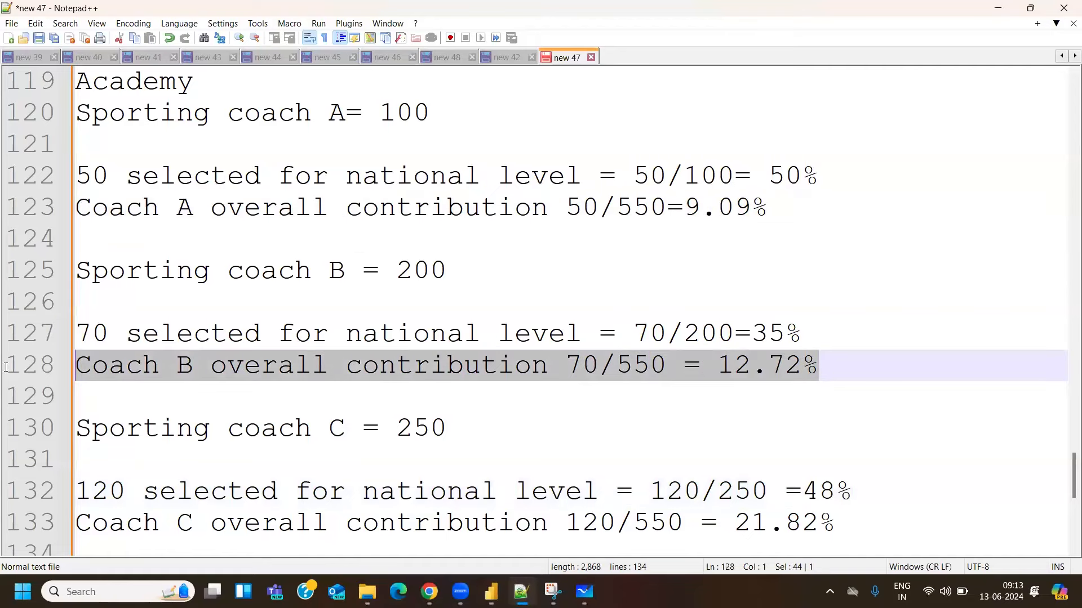
pyautogui.moveTo(857, 522); pyautogui.dragTo(6, 524)
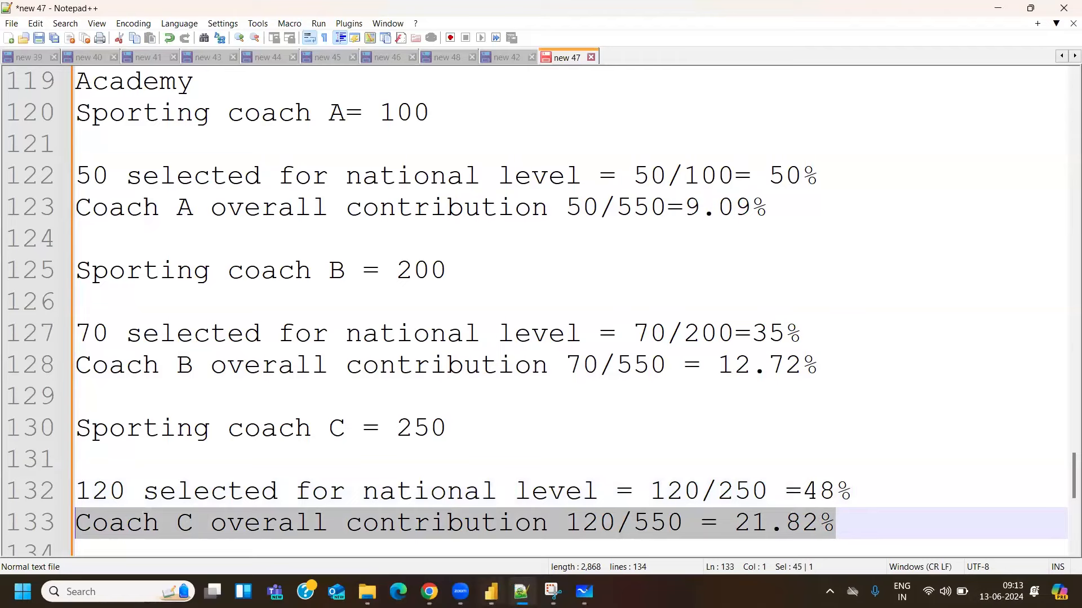
# Switch back to Power BI and convert the enlarged Profits by Region chart to a 100% stacked column chart
pyautogui.click(492, 591)
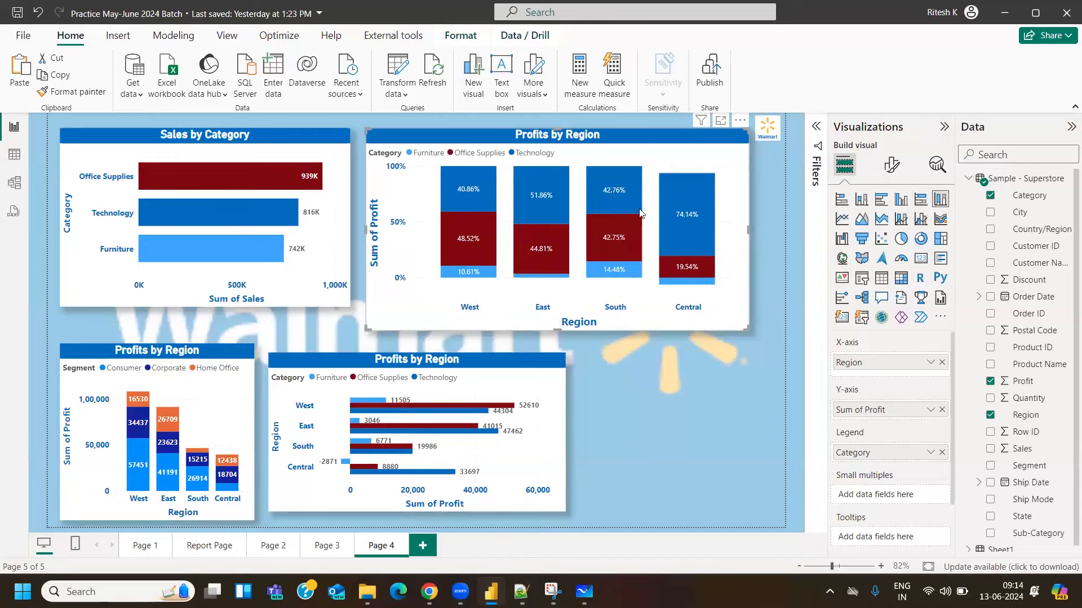
# Convert the enlarged Profits by Region chart to a 100% stacked bar chart, then to a pie chart and inspect its slices
pyautogui.click(920, 199)
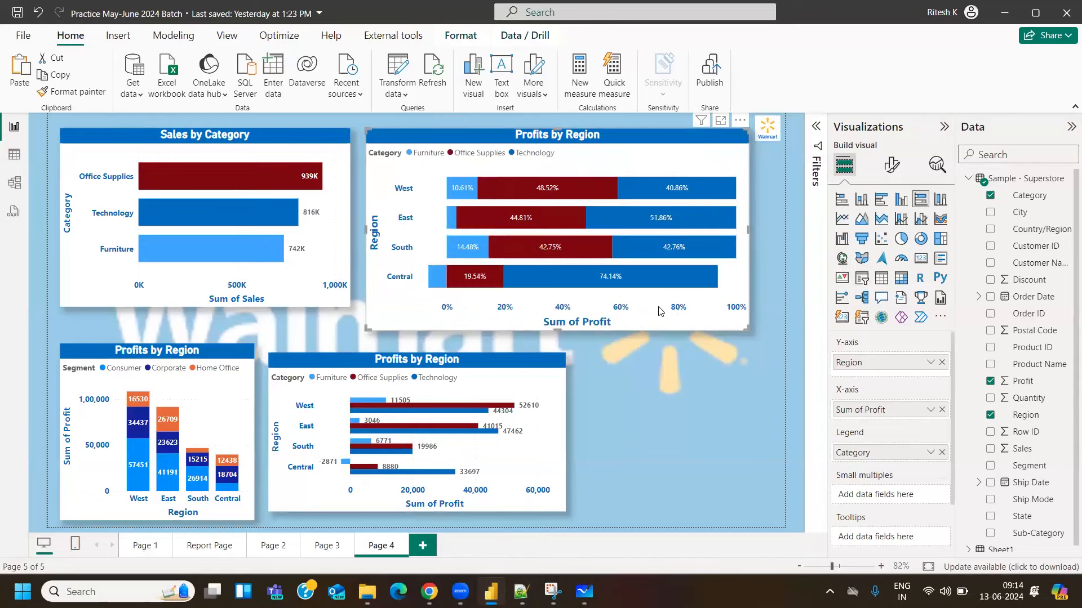
pyautogui.moveTo(429, 287)
pyautogui.moveTo(691, 228)
pyautogui.click(901, 239)
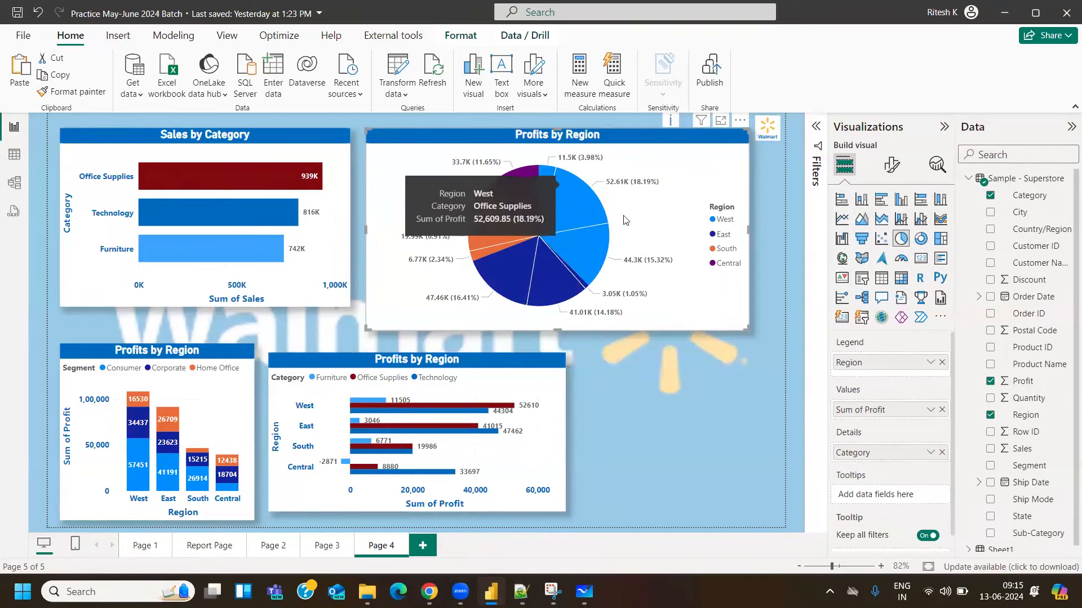
pyautogui.moveTo(549, 178)
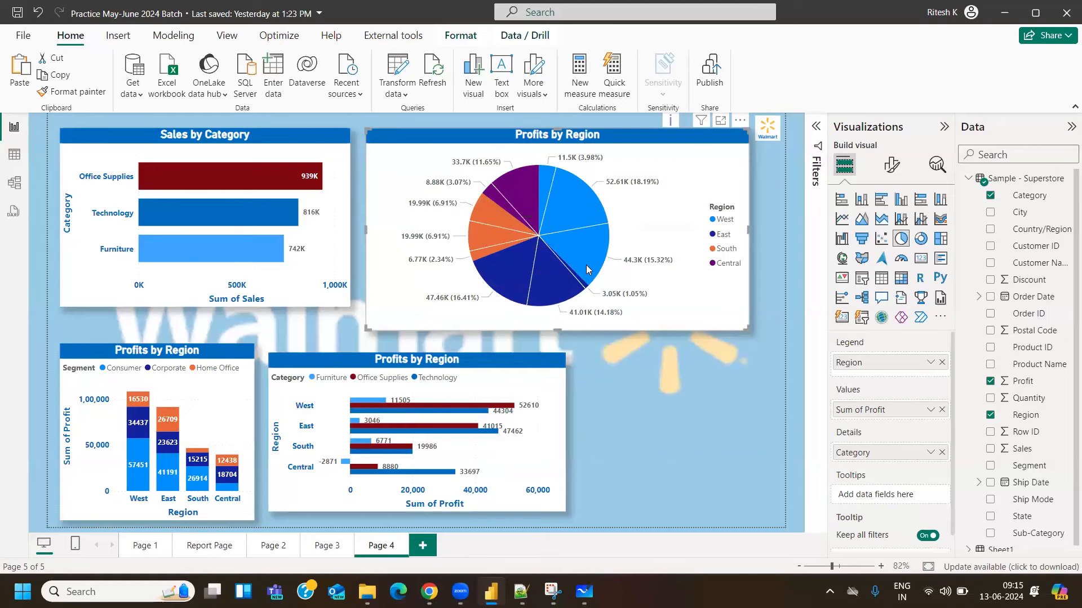
# Compare the enlarged Profits by Region data as 100% stacked bar, 100% stacked column, pie and donut charts, ending on the pie chart
pyautogui.click(920, 203)
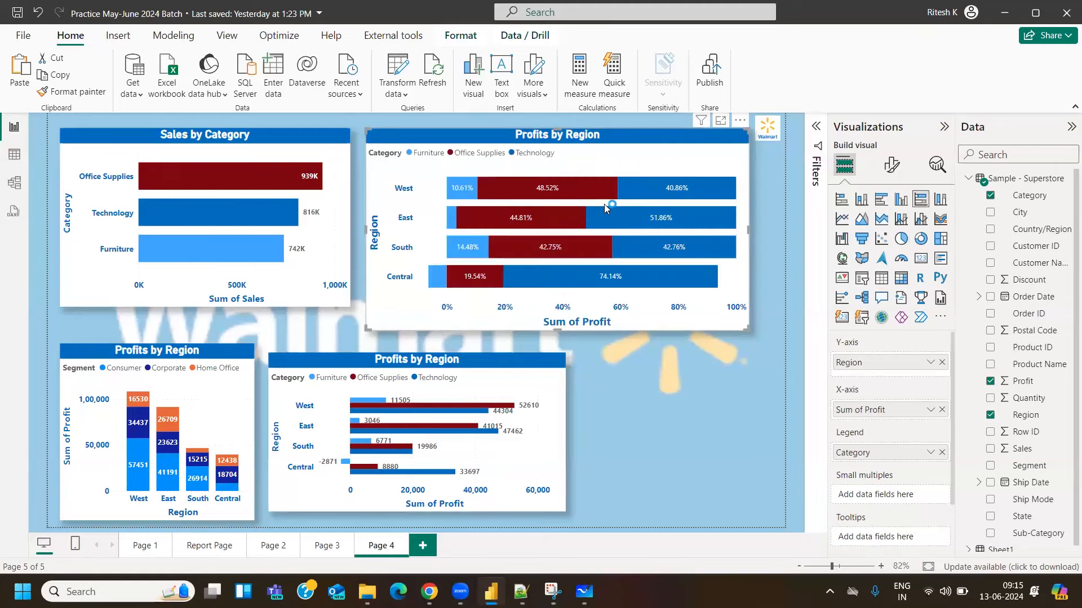
pyautogui.click(940, 200)
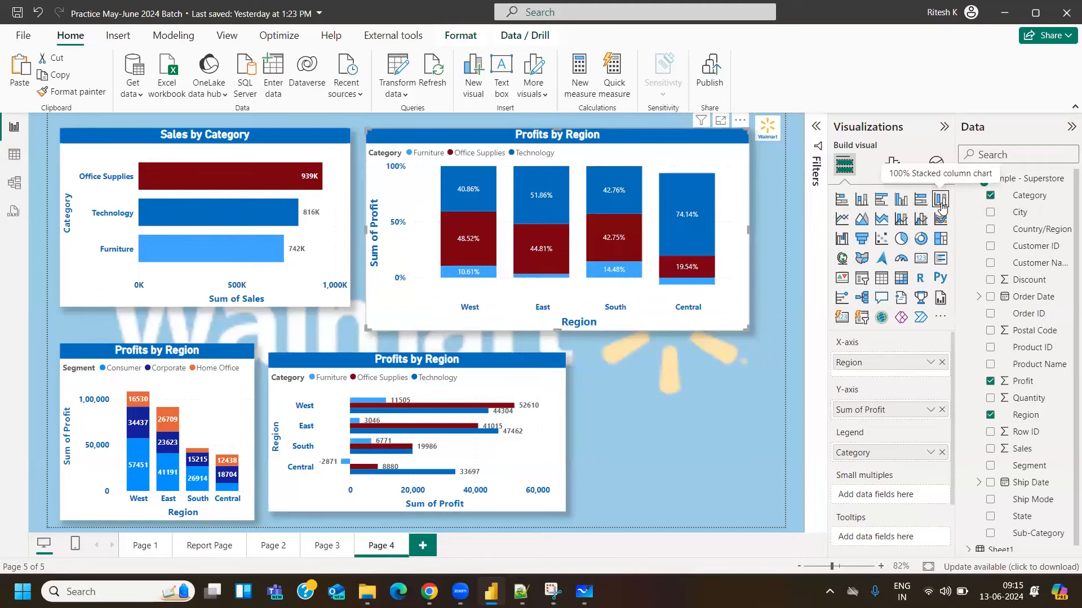
pyautogui.click(901, 244)
pyautogui.moveTo(524, 213)
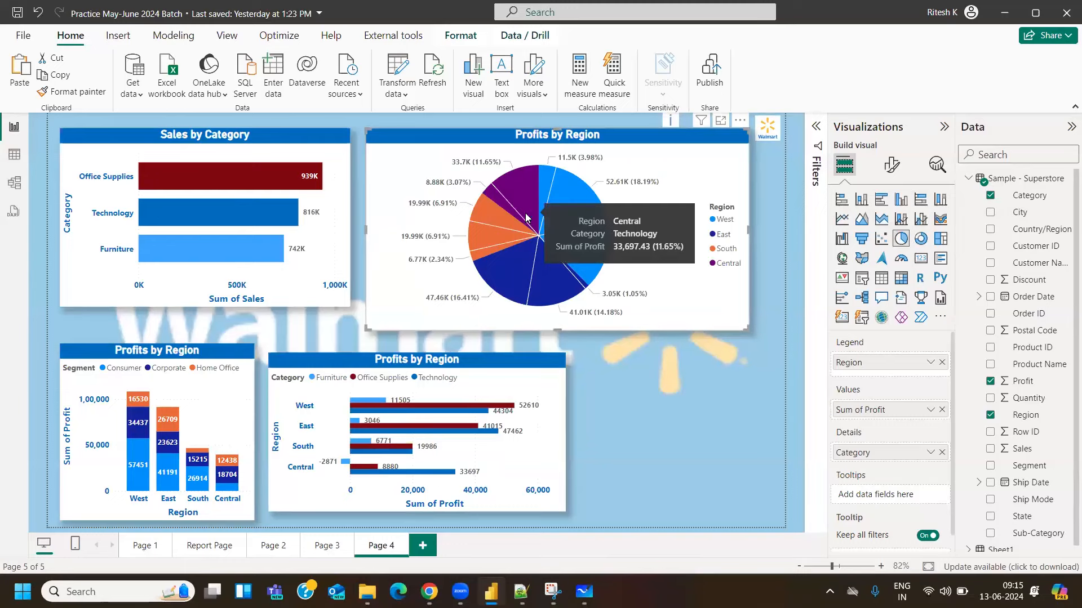
pyautogui.click(921, 238)
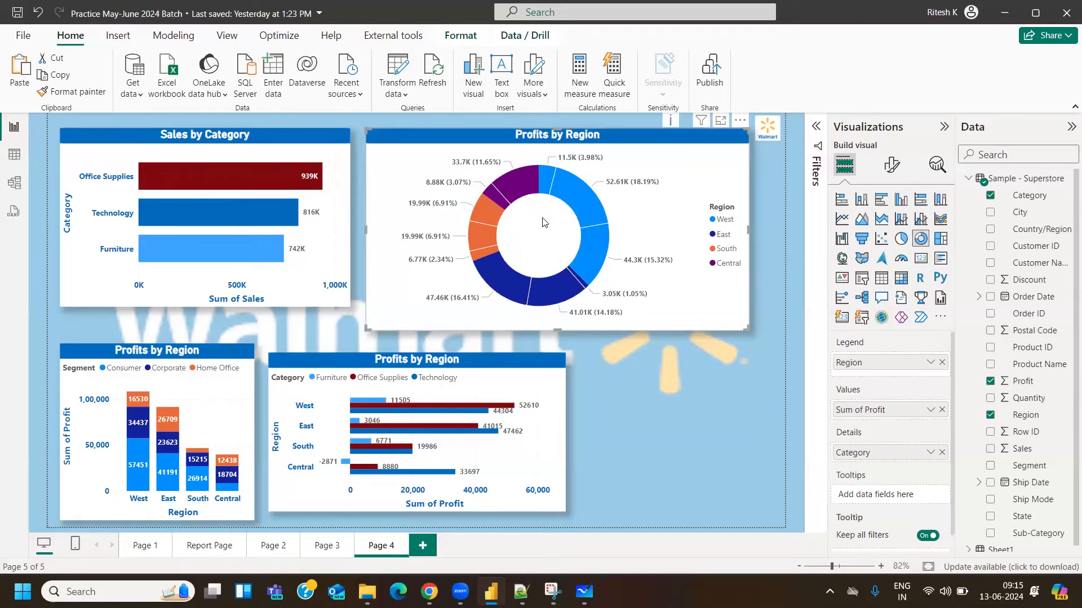
pyautogui.click(900, 244)
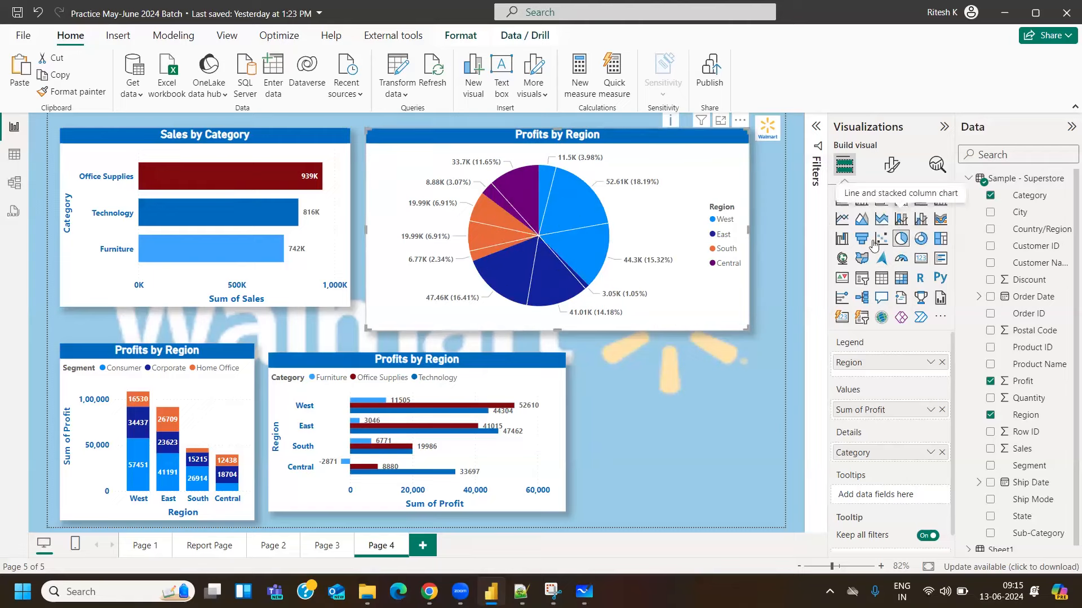
# Switch to Notepad++, highlight coach B's overall contribution line and 70/200=35% selection rate, and return to Power BI
pyautogui.click(521, 592)
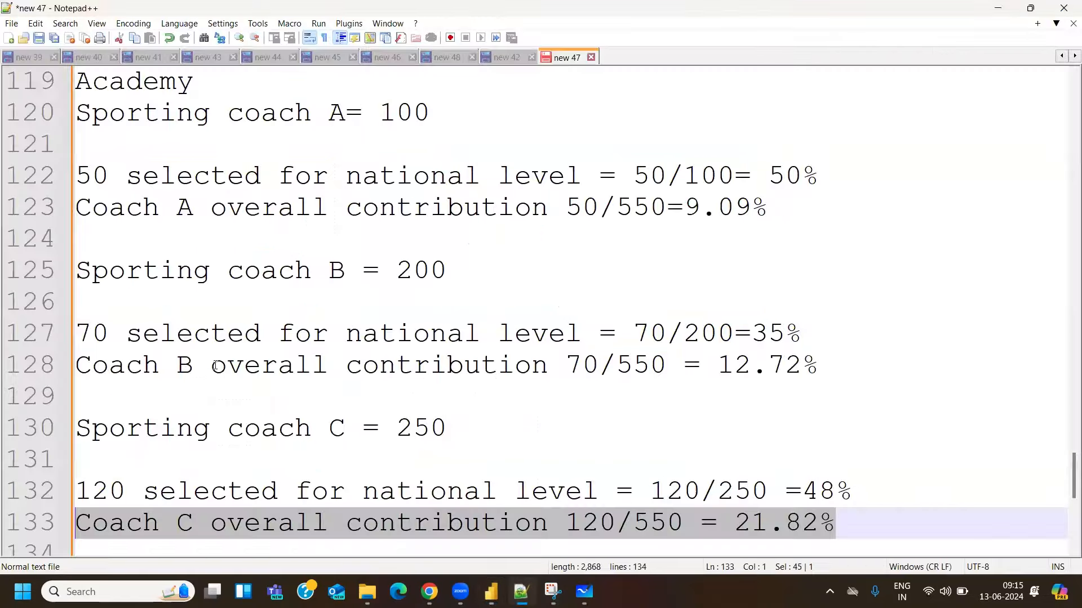
pyautogui.tripleClick(137, 365)
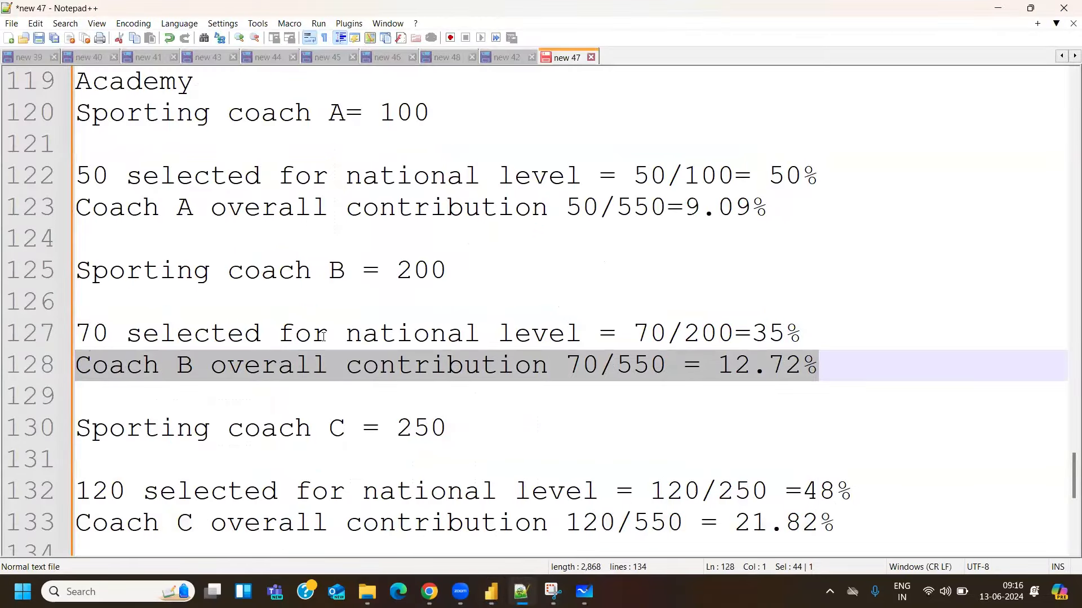
pyautogui.moveTo(632, 332); pyautogui.dragTo(802, 334)
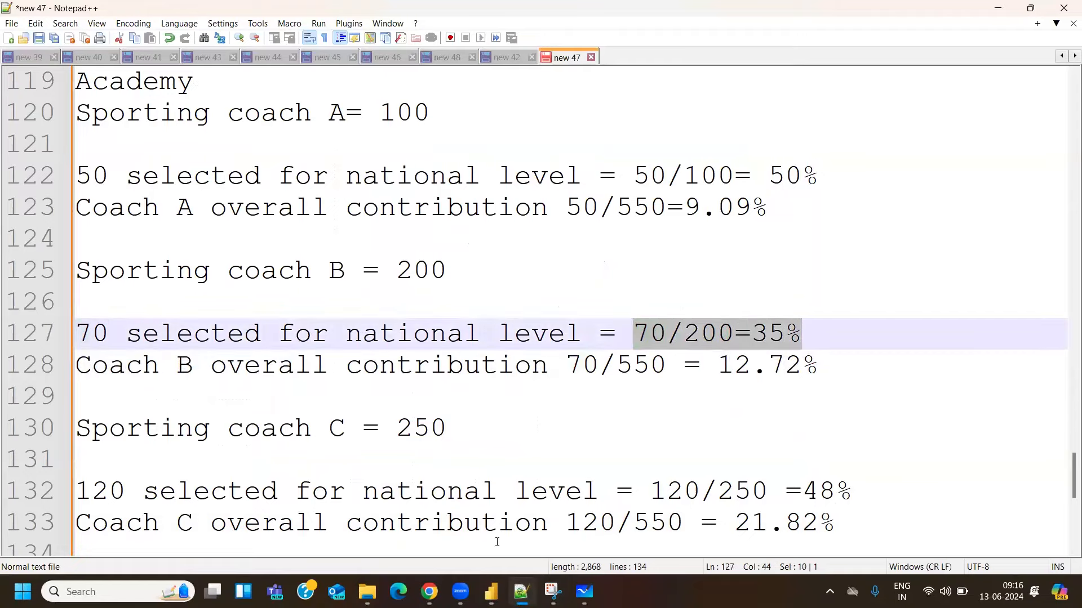
pyautogui.moveTo(493, 591)
pyautogui.click(490, 521)
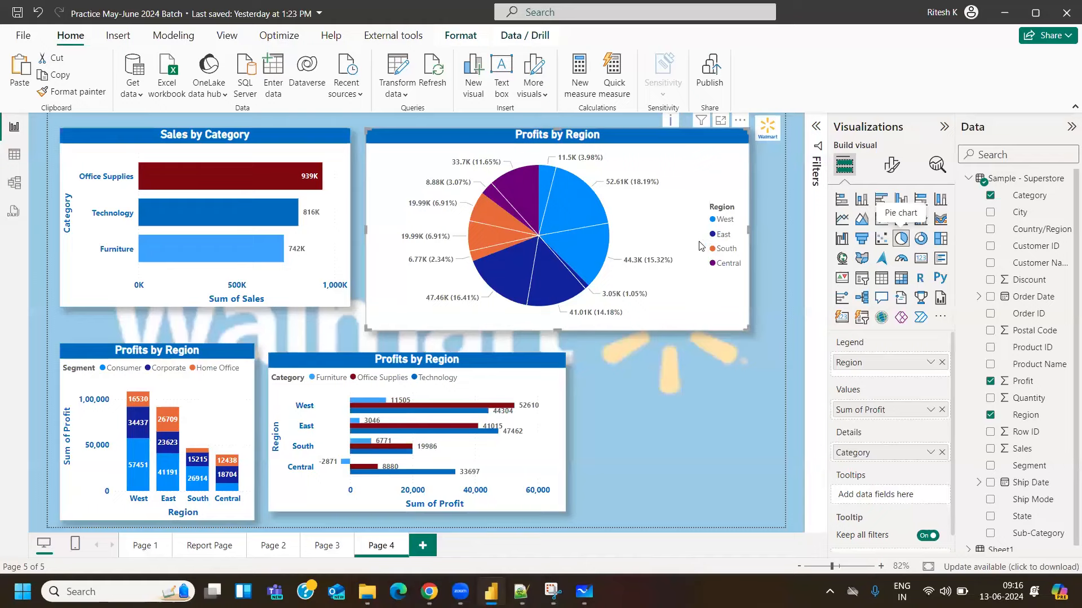
# Inspect the West pie slices, change the visual to a 100% stacked bar chart for comparison and restore the pie chart
pyautogui.moveTo(546, 272)
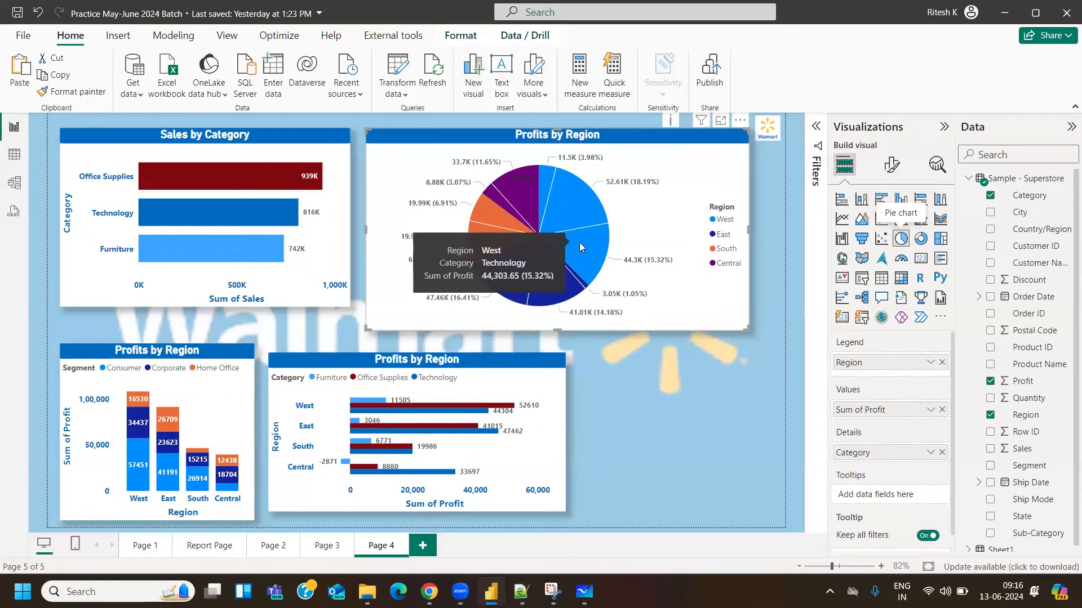
pyautogui.click(920, 199)
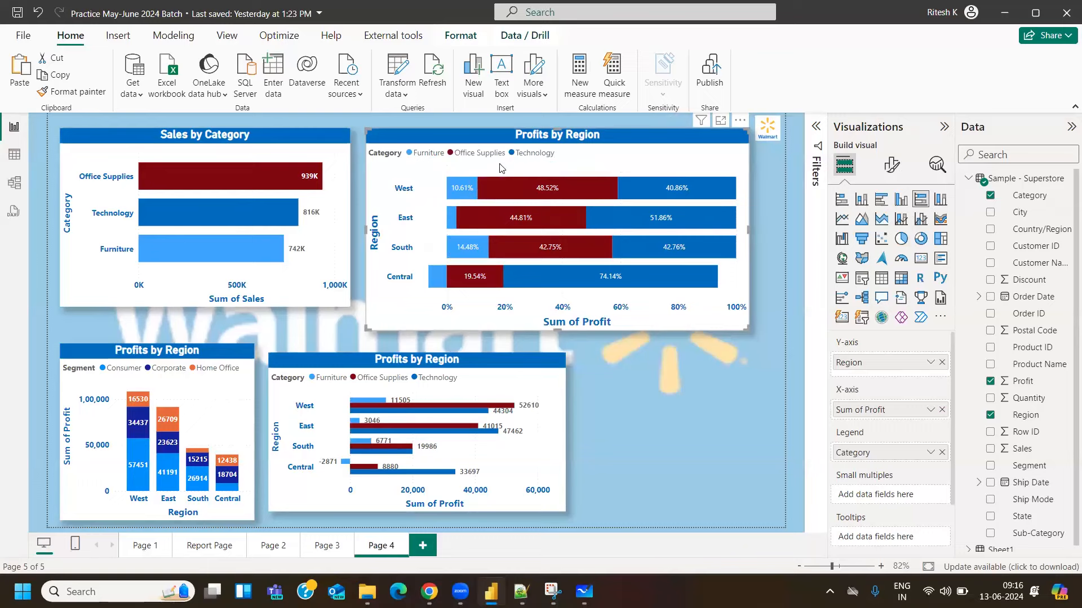
pyautogui.click(900, 238)
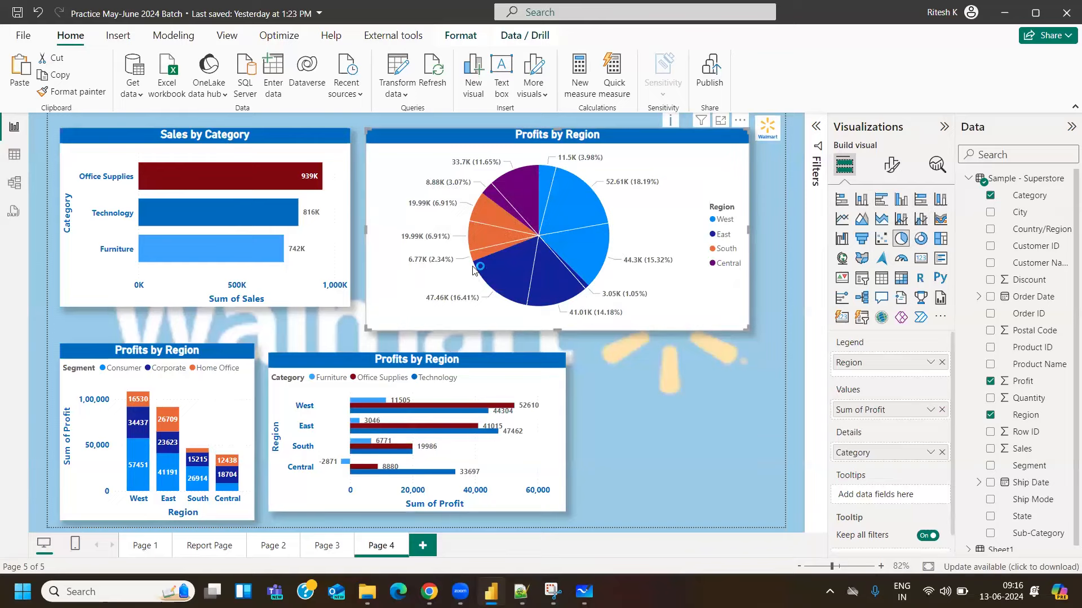
pyautogui.moveTo(567, 288)
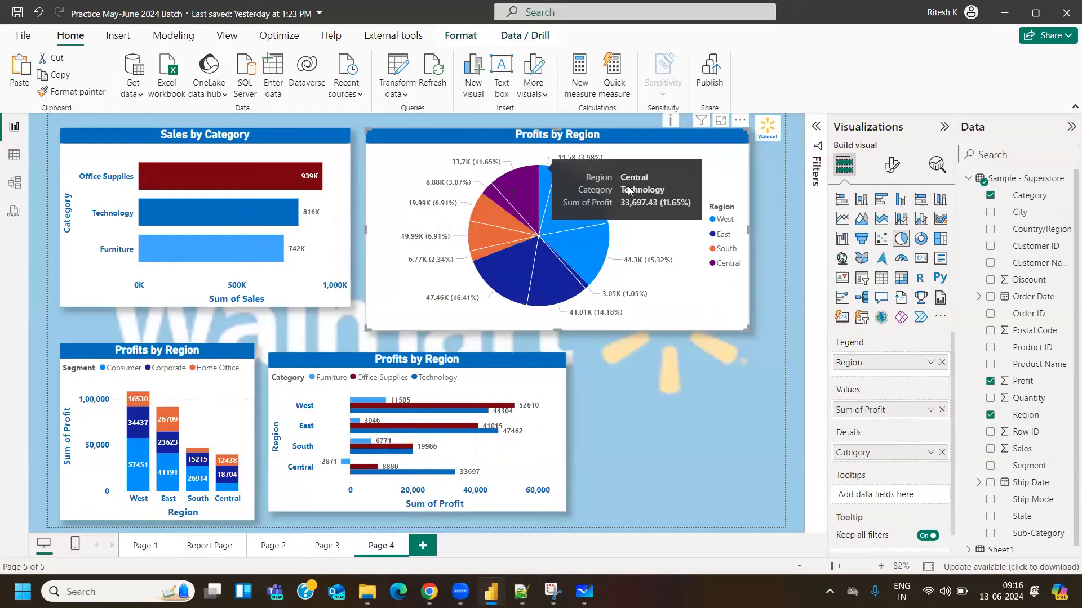
# Convert the pie chart to a 100% stacked bar and on to a 100% stacked column chart, and examine the East and Central columns
pyautogui.click(920, 200)
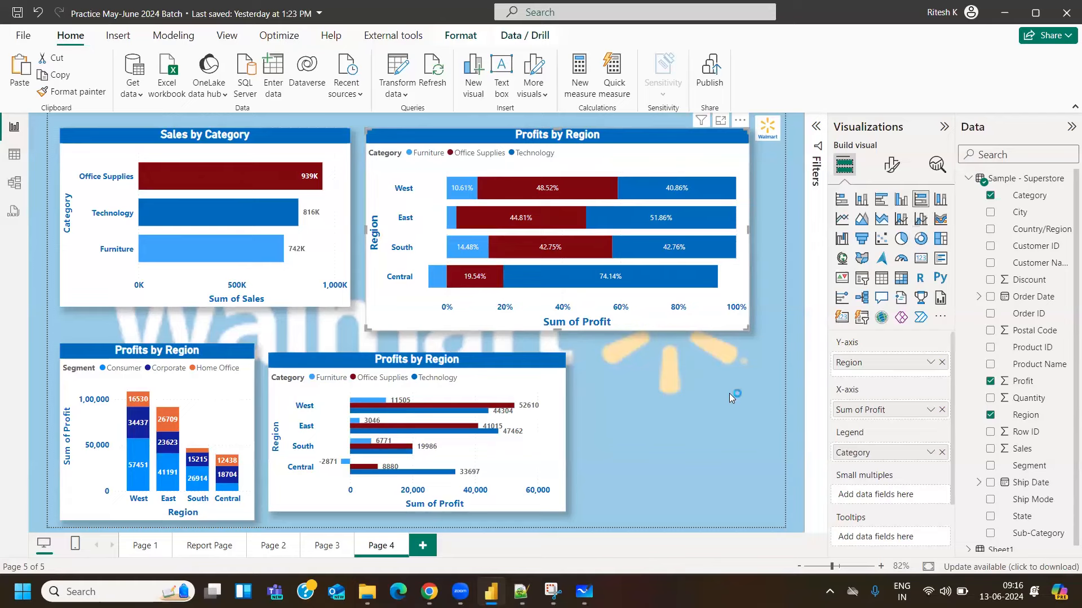
pyautogui.click(941, 199)
pyautogui.moveTo(529, 242)
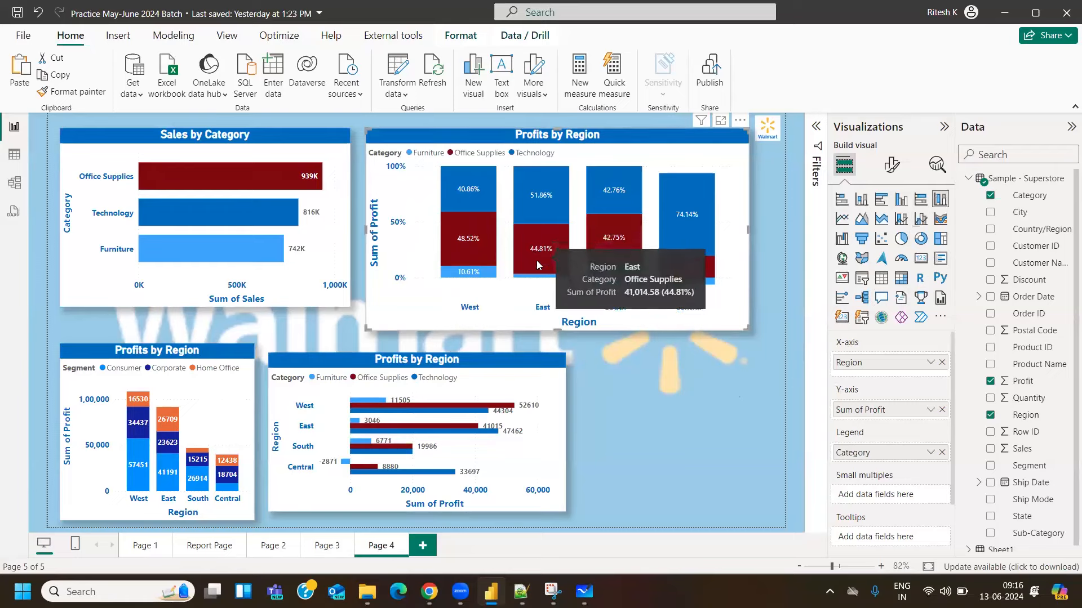
pyautogui.moveTo(672, 252)
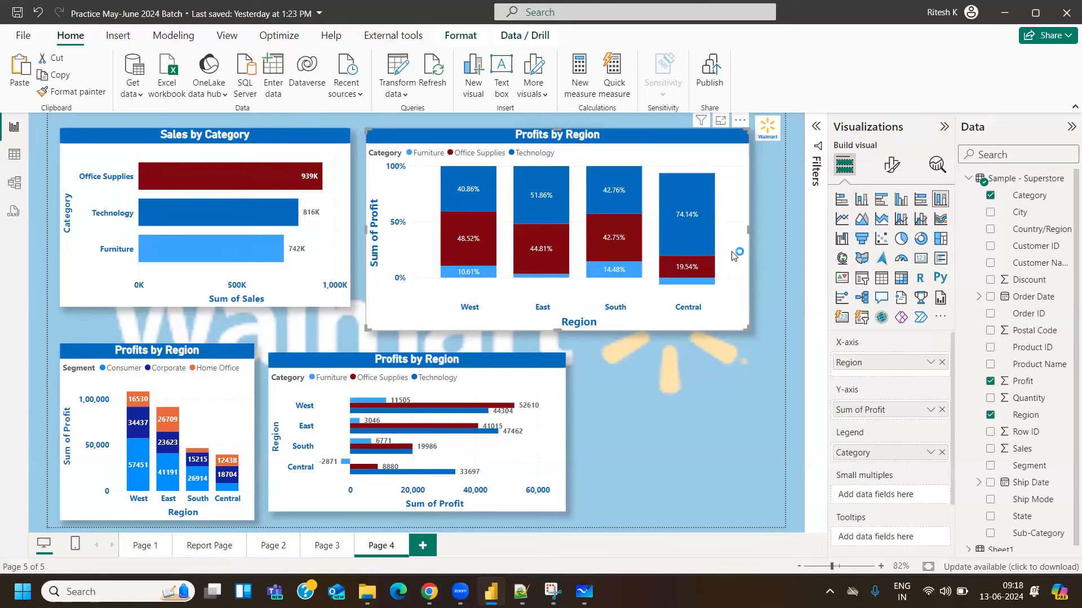
# Remove Category from the enlarged chart's legend and compare it as stacked bar, stacked column and 100% stacked column charts
pyautogui.moveTo(872, 453); pyautogui.dragTo(970, 466)
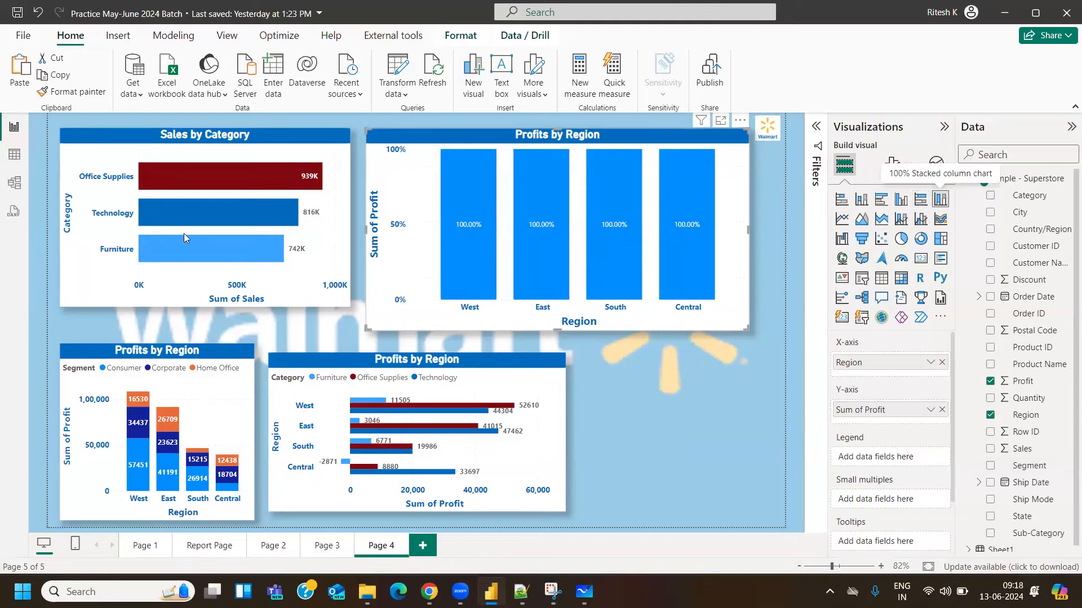
pyautogui.click(841, 198)
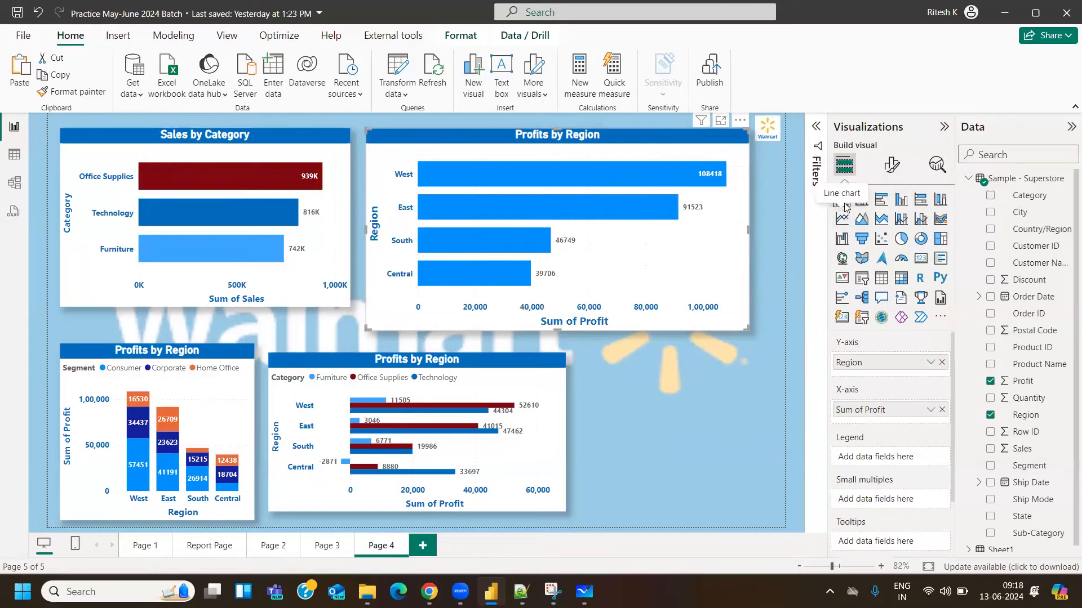
pyautogui.click(862, 201)
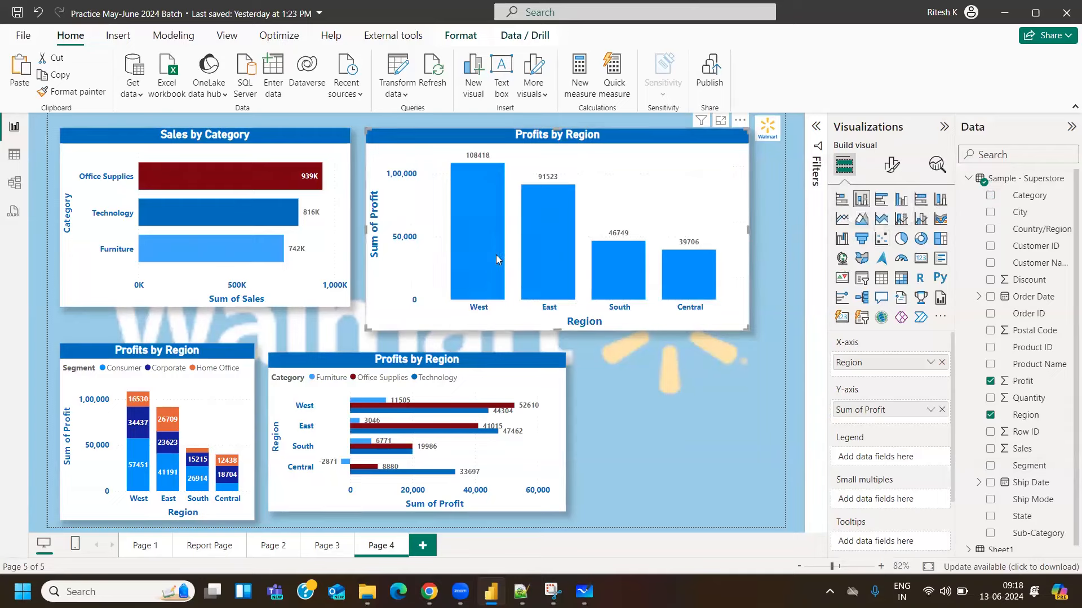
pyautogui.click(921, 200)
pyautogui.click(940, 200)
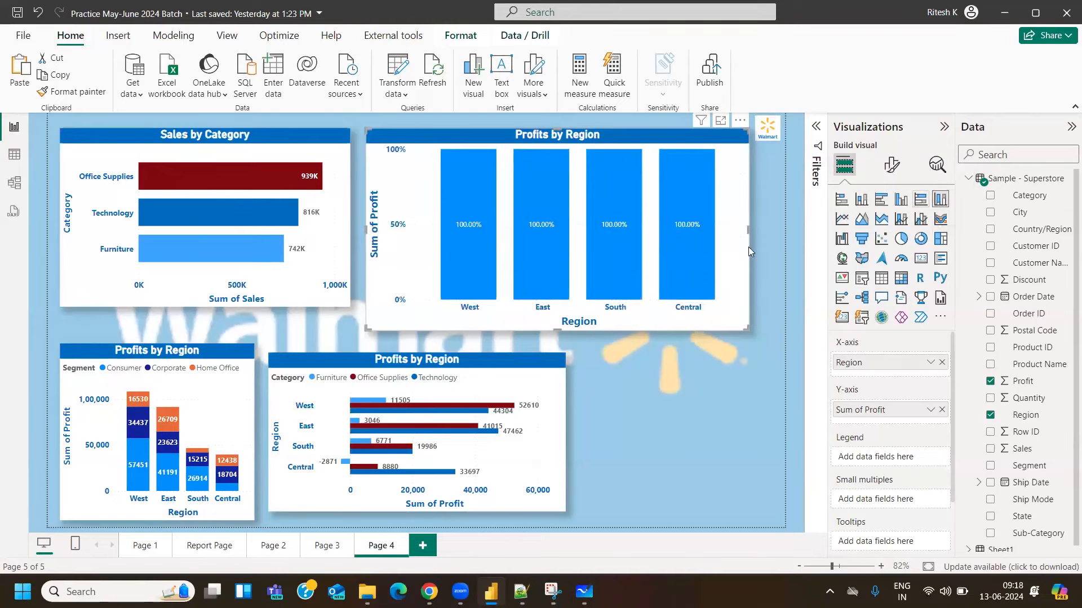
# Convert the enlarged Profits by Region chart to a 100% stacked bar chart and add City as its legend
pyautogui.click(920, 199)
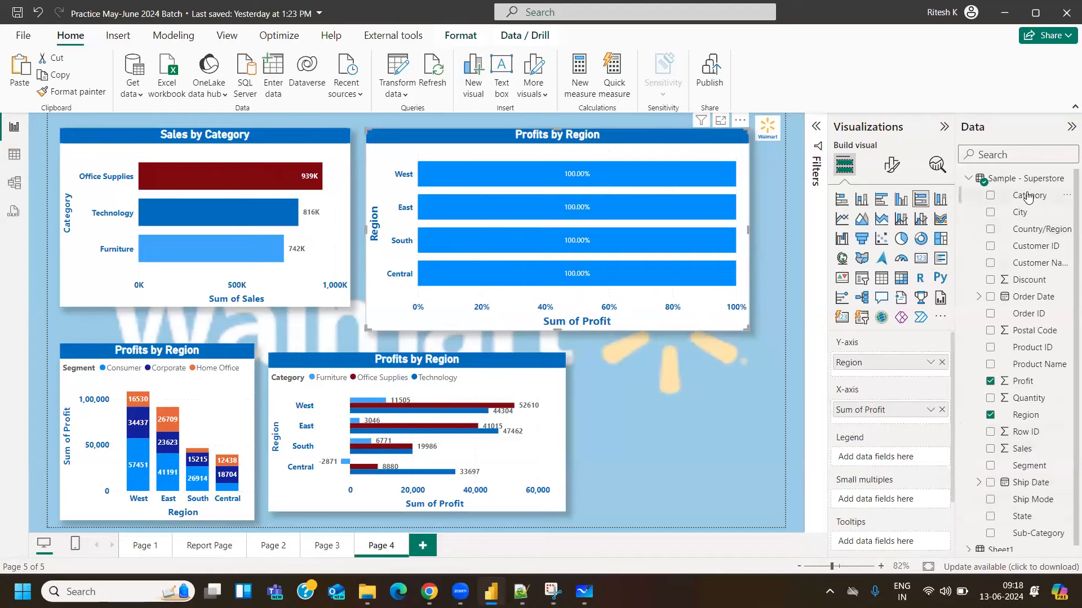
pyautogui.moveTo(1029, 215); pyautogui.dragTo(900, 458)
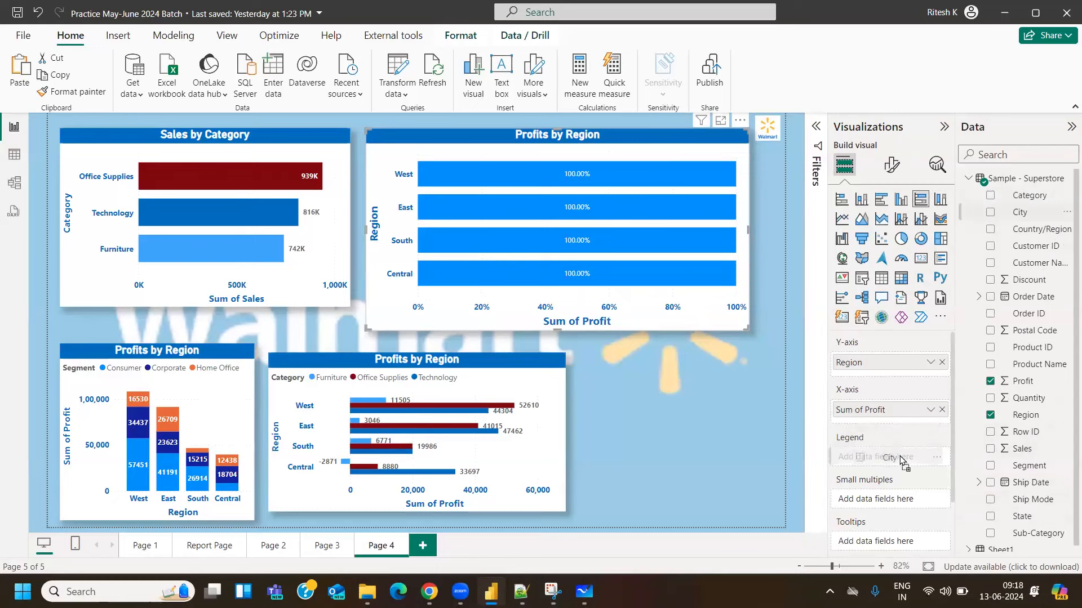
pyautogui.moveTo(899, 459); pyautogui.dragTo(899, 459)
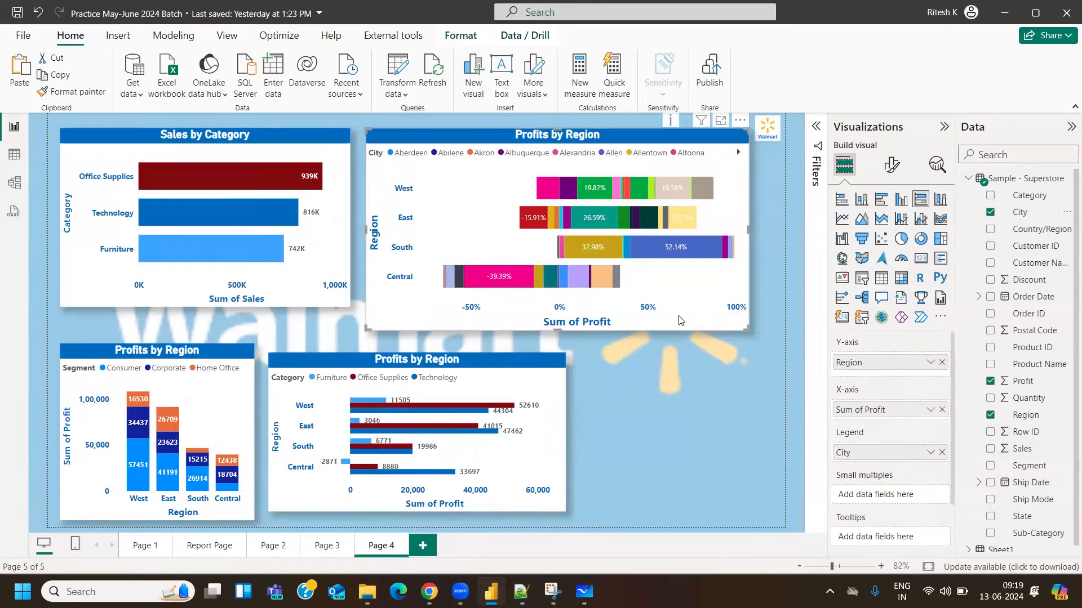
# Examine the city profit shares and browse the City legend with the chart in focus mode, then return to the report
pyautogui.click(716, 127)
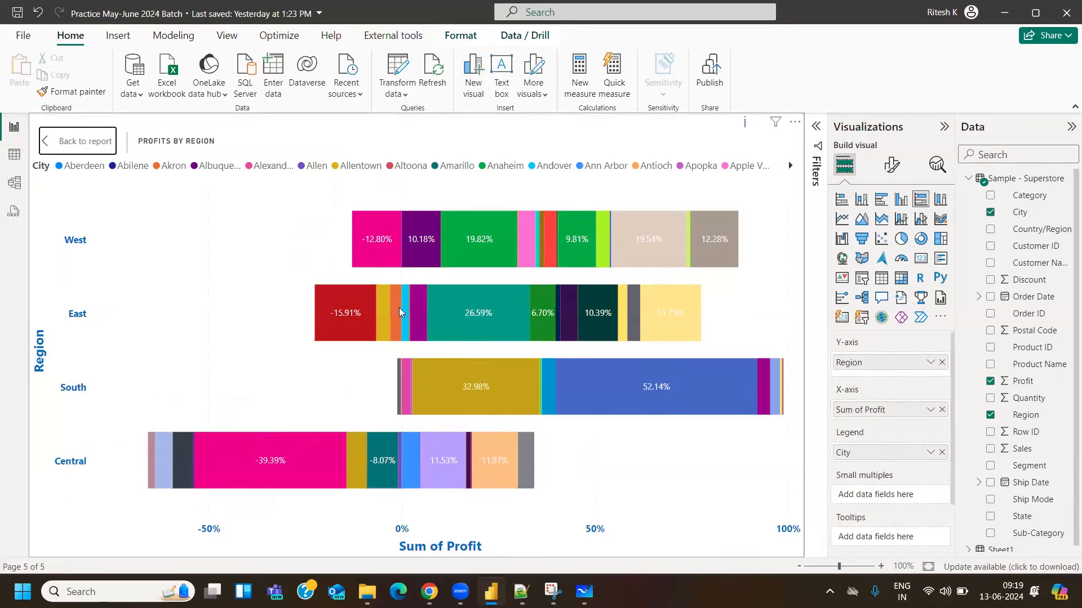
pyautogui.moveTo(396, 320)
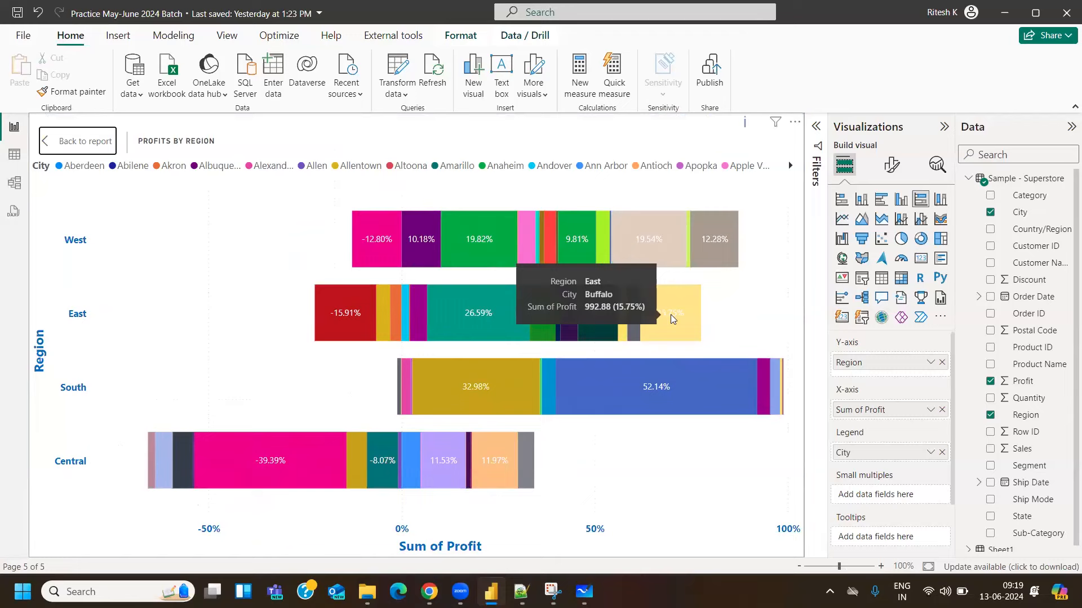
pyautogui.click(790, 165)
pyautogui.click(789, 165)
pyautogui.click(790, 166)
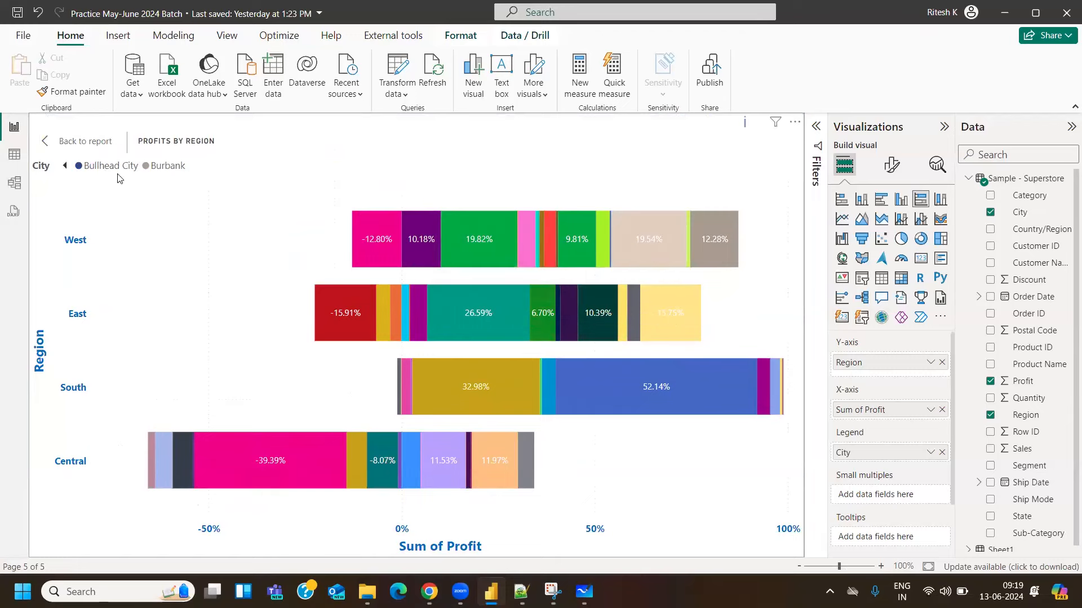
pyautogui.click(65, 167)
pyautogui.click(65, 168)
pyautogui.click(65, 167)
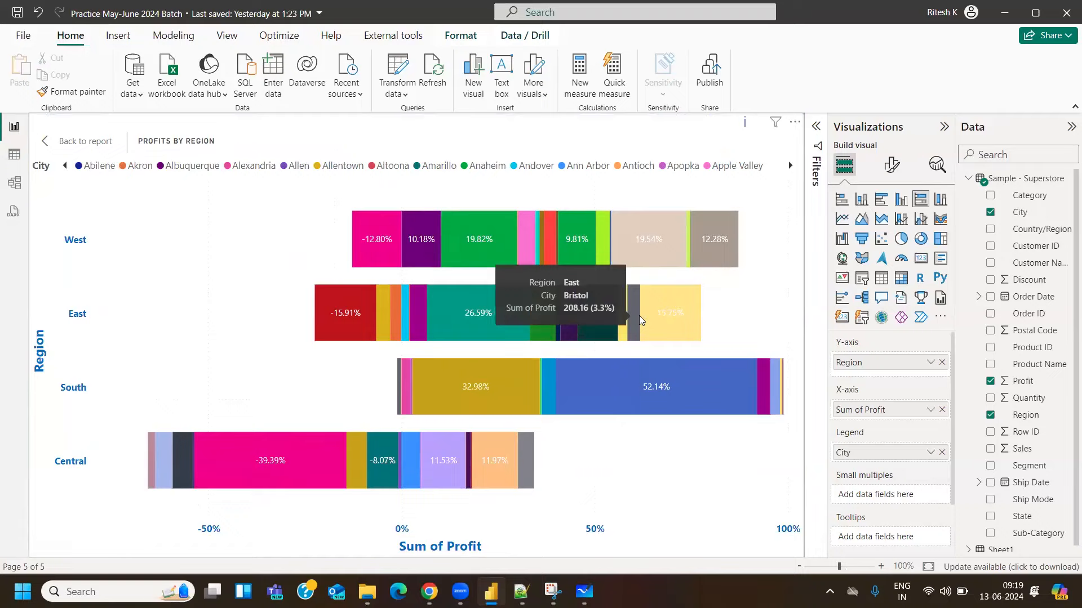
pyautogui.click(65, 141)
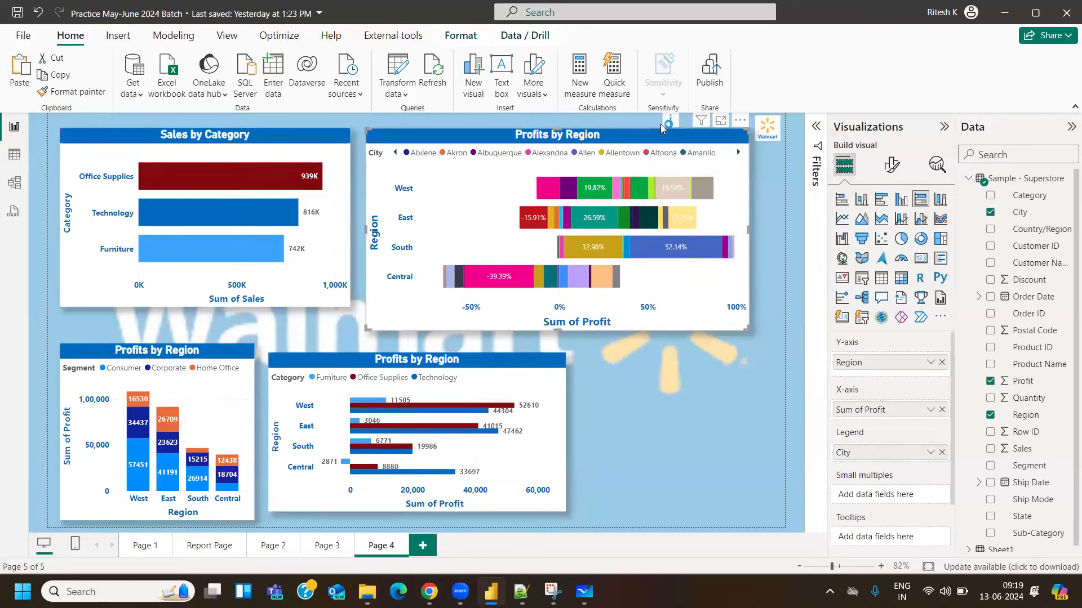
# Replace City with Segment in the 100% stacked bar chart's legend and shift the chart slightly to the right
pyautogui.moveTo(672, 124)
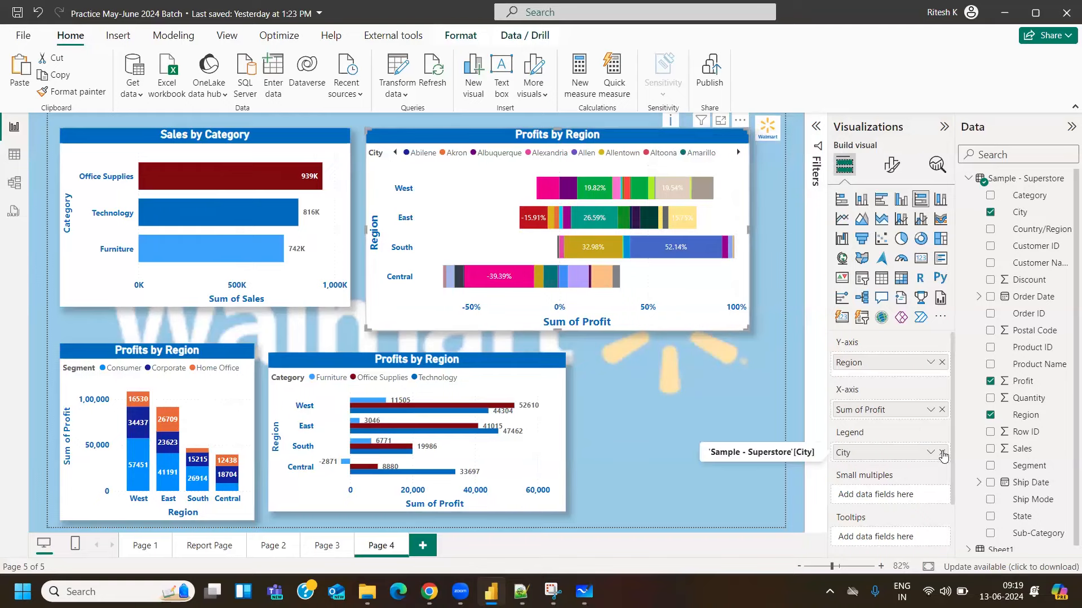
pyautogui.click(941, 452)
pyautogui.moveTo(595, 136)
pyautogui.mouseDown()
pyautogui.moveTo(631, 334)
pyautogui.moveTo(613, 137)
pyautogui.mouseUp()
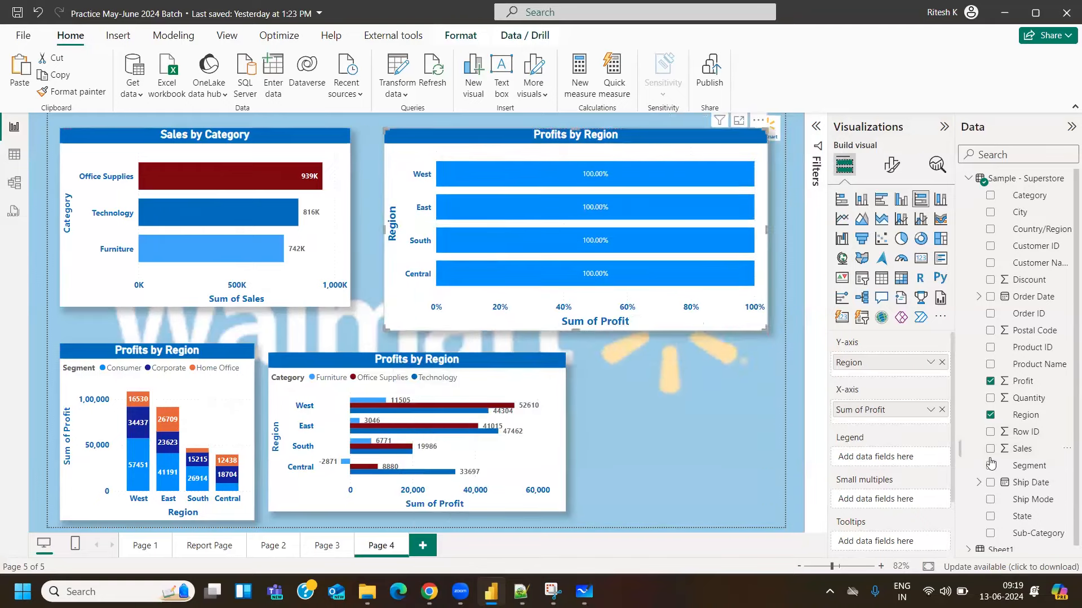
pyautogui.moveTo(1031, 467); pyautogui.dragTo(901, 456)
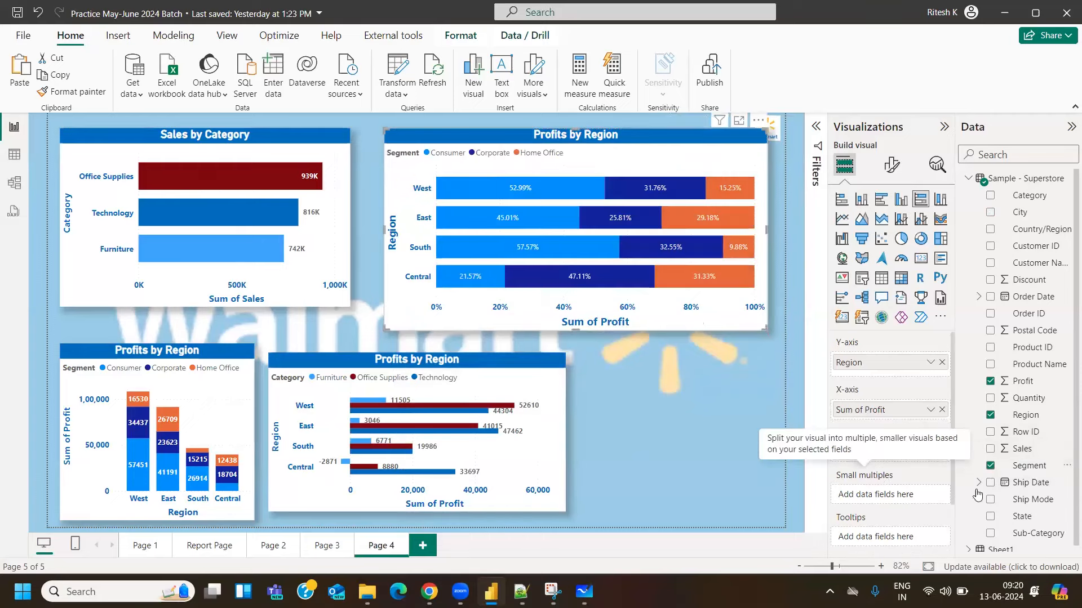
# Replace Segment with Sub-Category in the 100% stacked bar chart's legend, inspect the chart in focus mode and return to the report
pyautogui.click(942, 453)
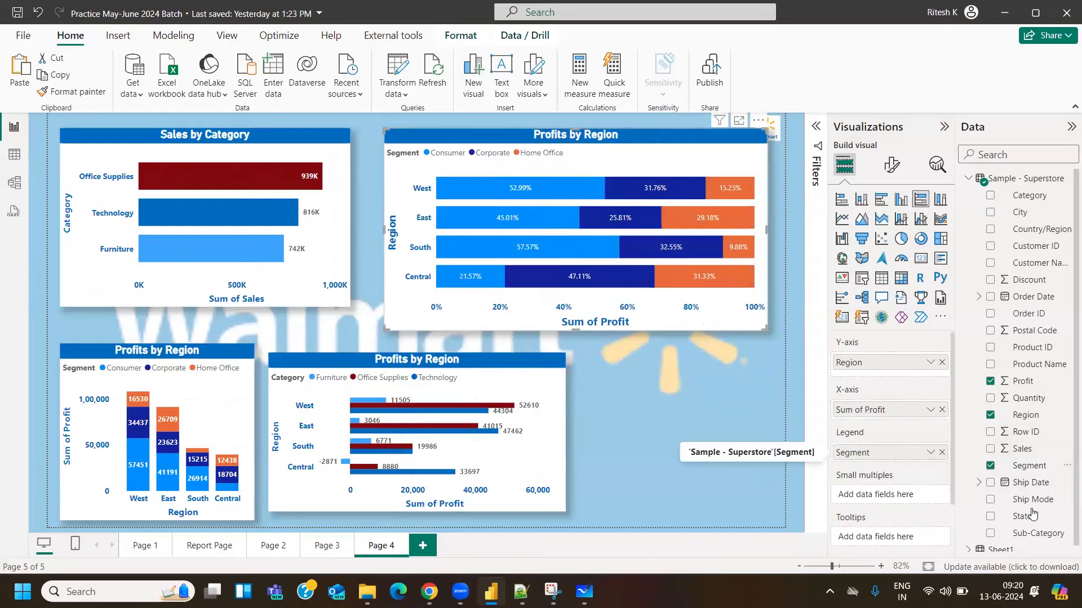
pyautogui.moveTo(941, 485); pyautogui.dragTo(896, 456)
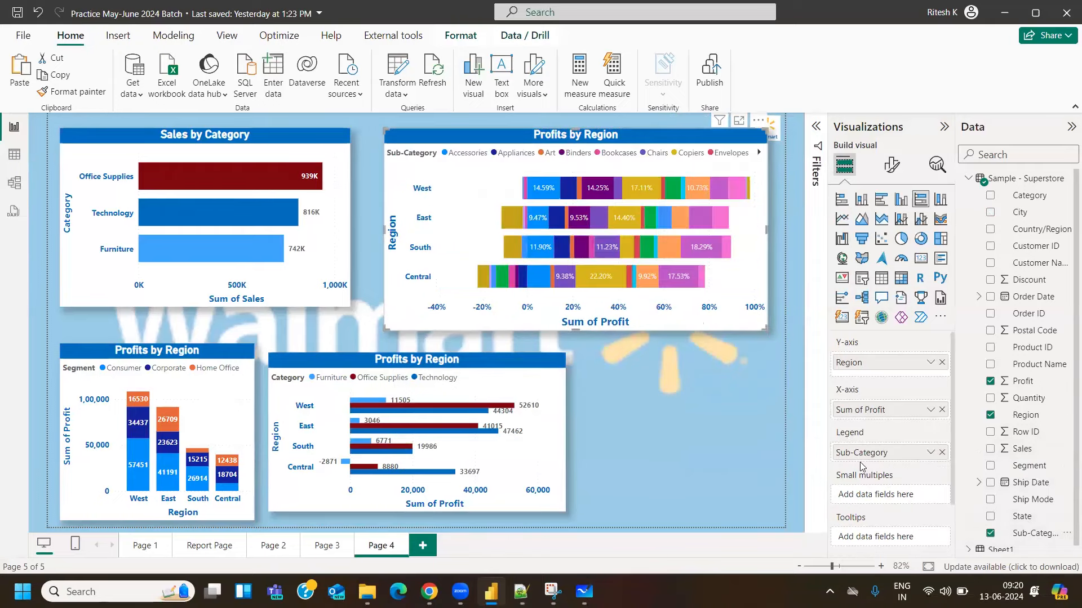
pyautogui.moveTo(598, 210)
pyautogui.click(737, 122)
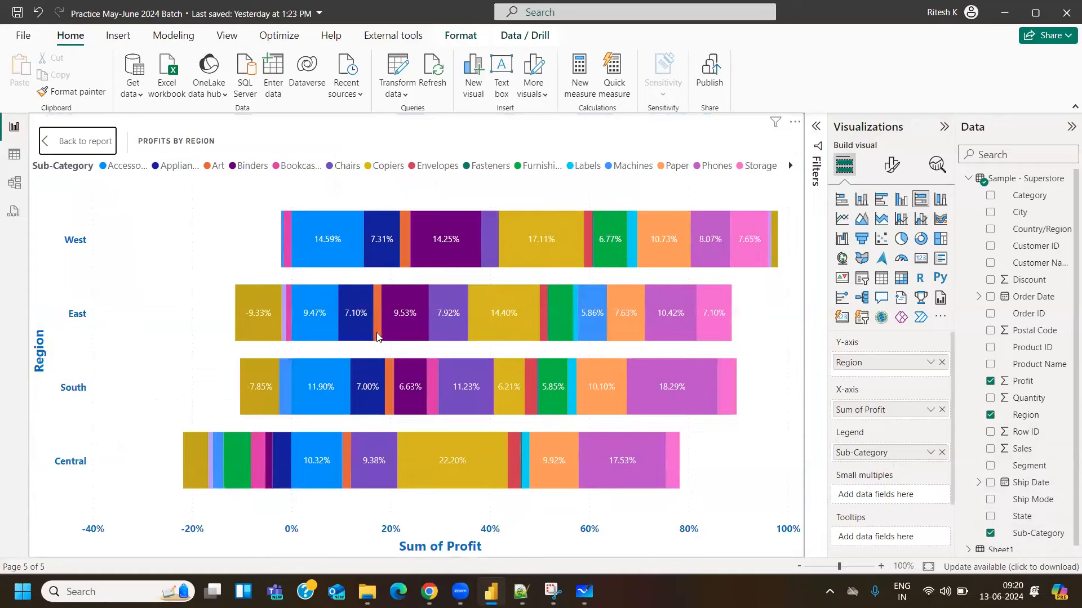
pyautogui.moveTo(377, 337)
pyautogui.click(791, 168)
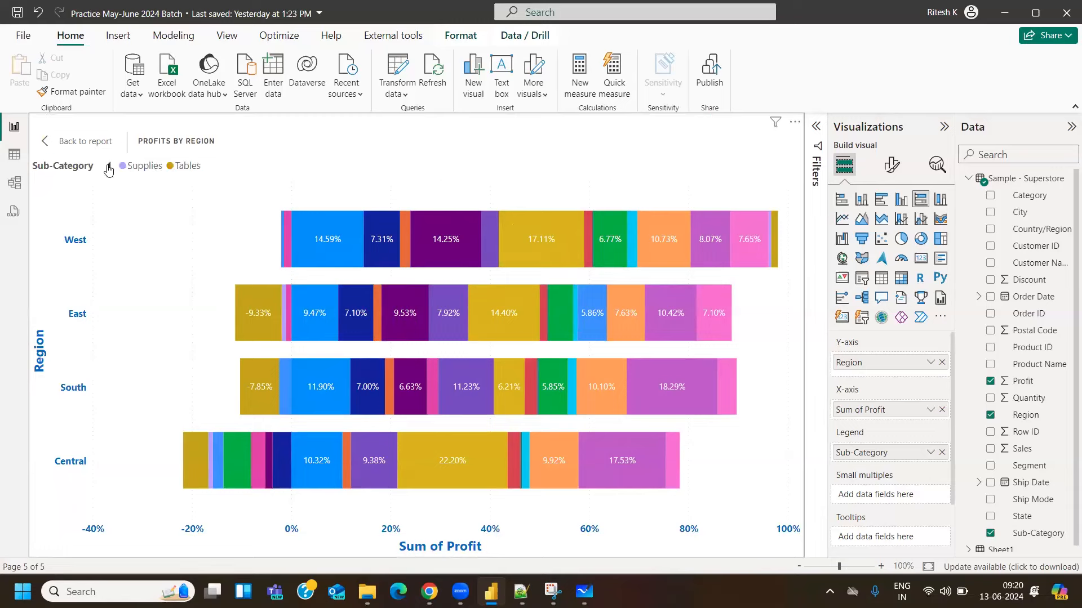
pyautogui.click(60, 145)
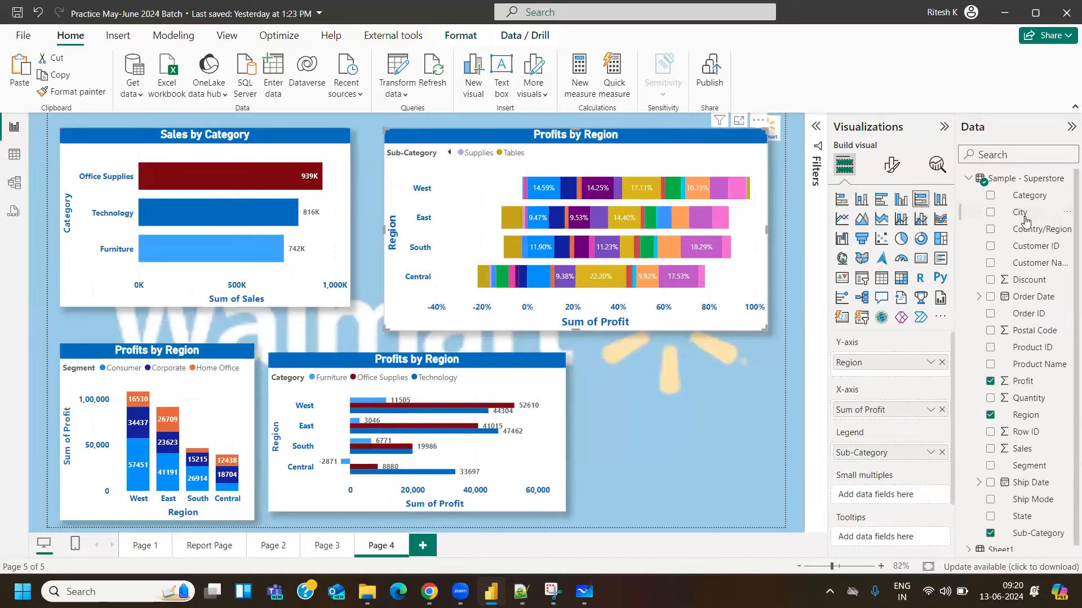
# Replace Sub-Category with Customer Name in the chart's legend and convert the chart to a stacked bar chart
pyautogui.click(942, 453)
pyautogui.moveTo(1034, 264); pyautogui.dragTo(894, 457)
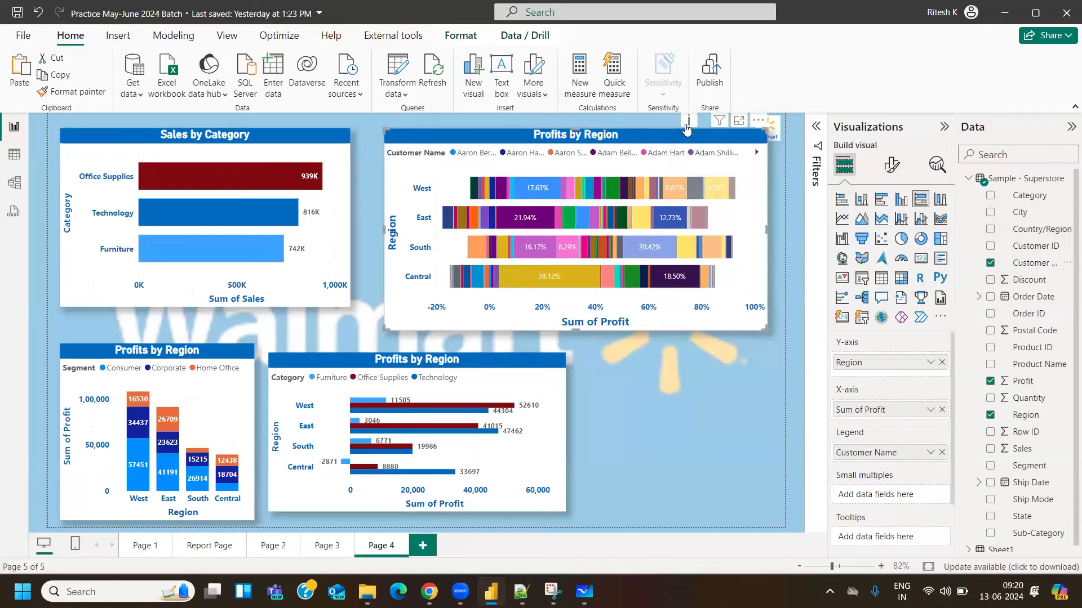
pyautogui.moveTo(688, 128)
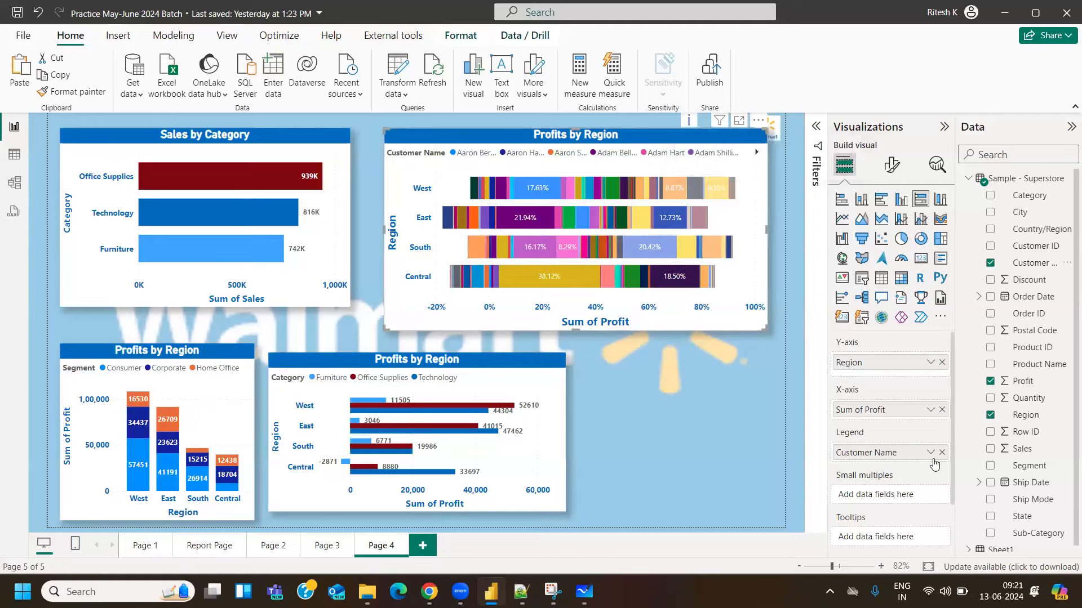
pyautogui.click(843, 201)
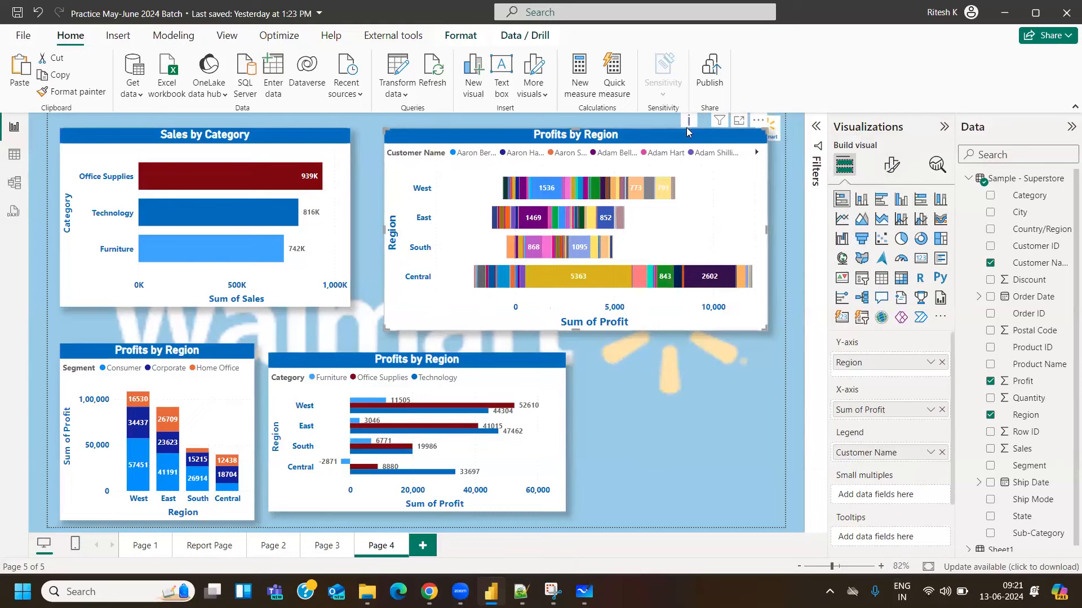
pyautogui.moveTo(689, 126)
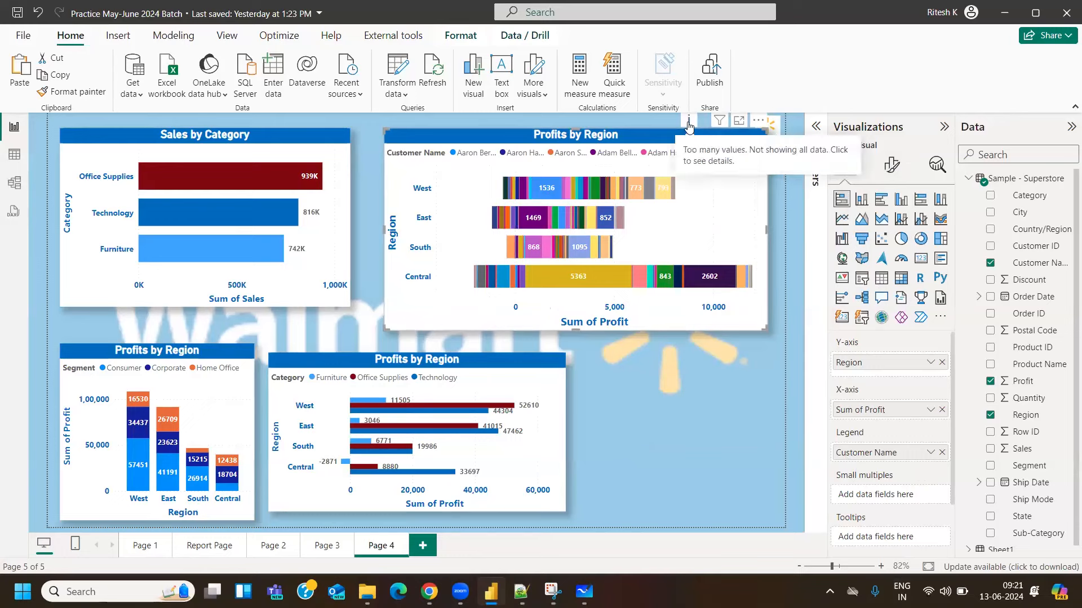
pyautogui.moveTo(609, 200)
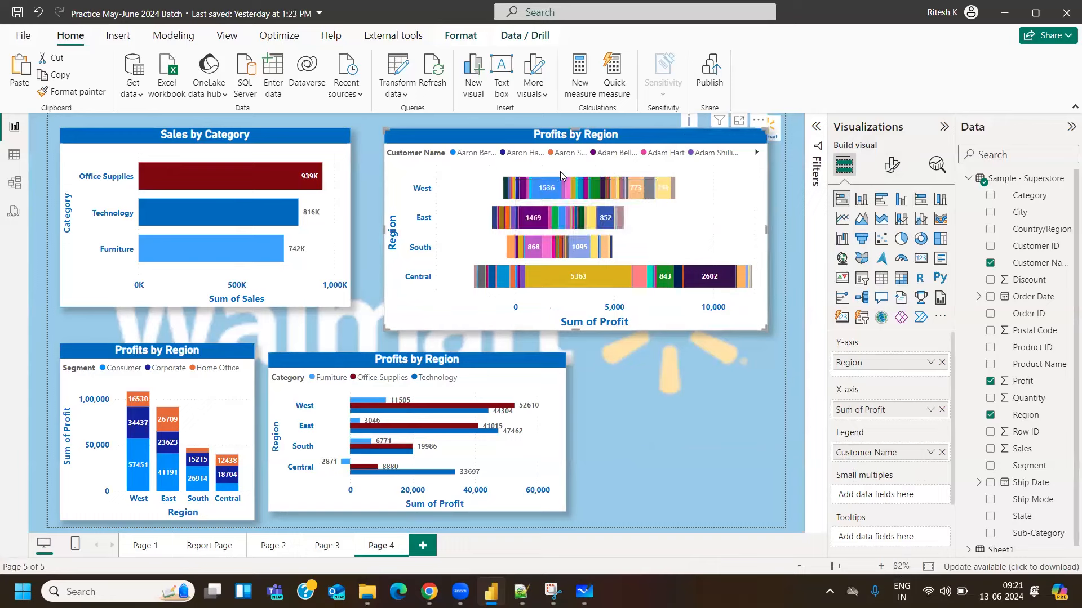
# Replace Customer Name with Product Name in the stacked bar chart's legend, and then clear the legend
pyautogui.click(942, 454)
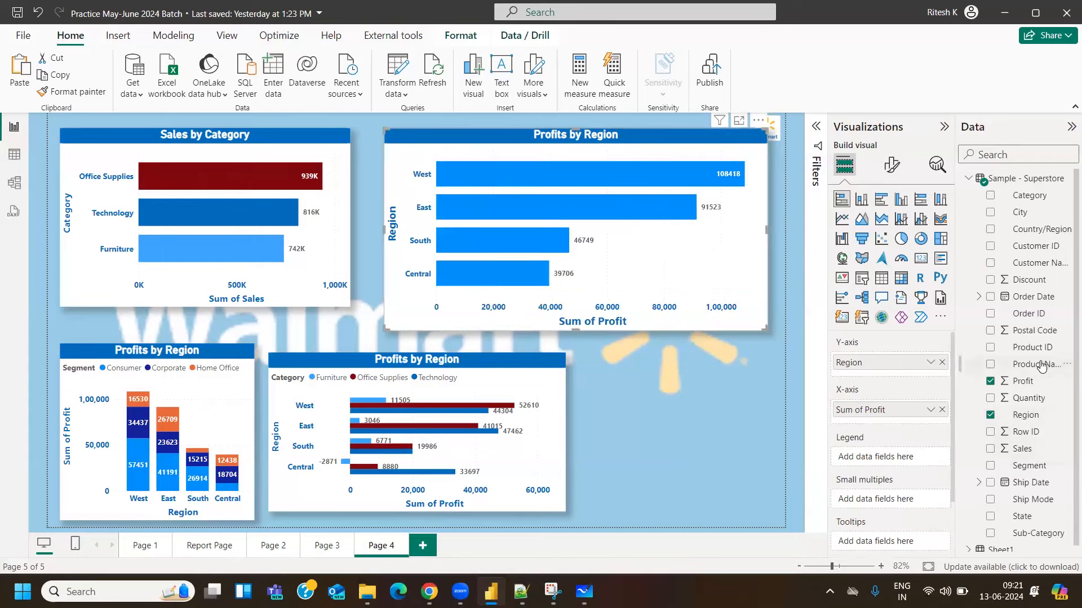
pyautogui.moveTo(1040, 363); pyautogui.dragTo(886, 459)
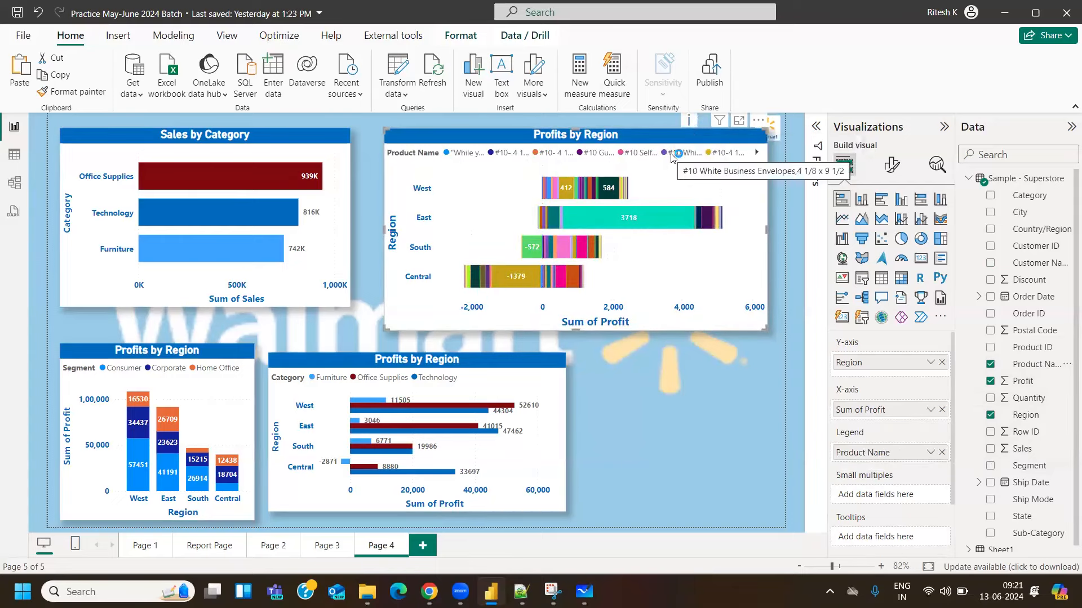
pyautogui.click(942, 453)
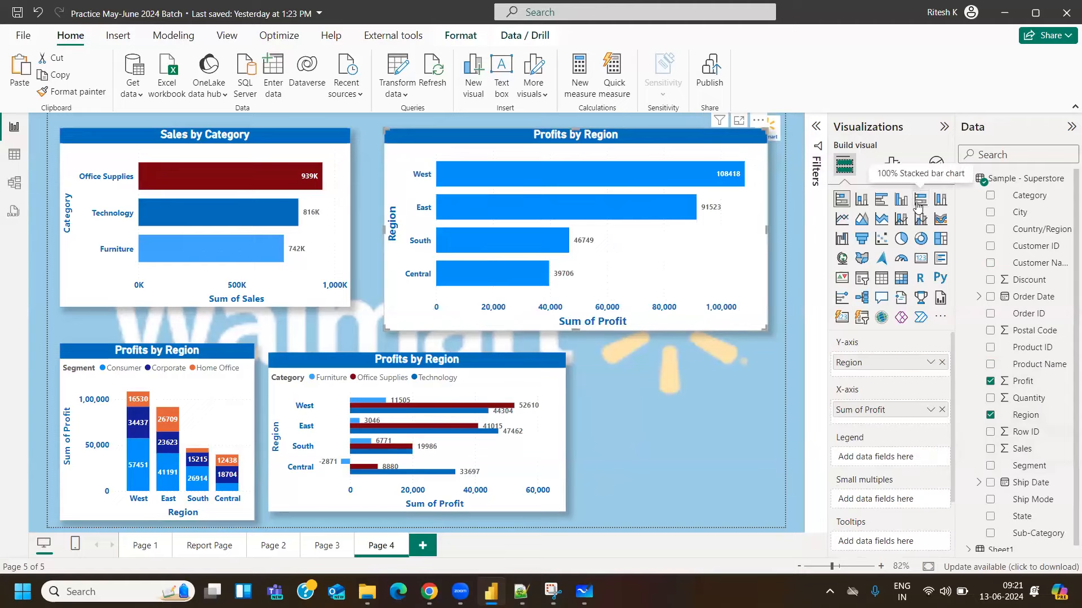
# Convert the chart to a 100% stacked bar chart and try Category, Segment and finally Ship Mode as its legend
pyautogui.click(919, 204)
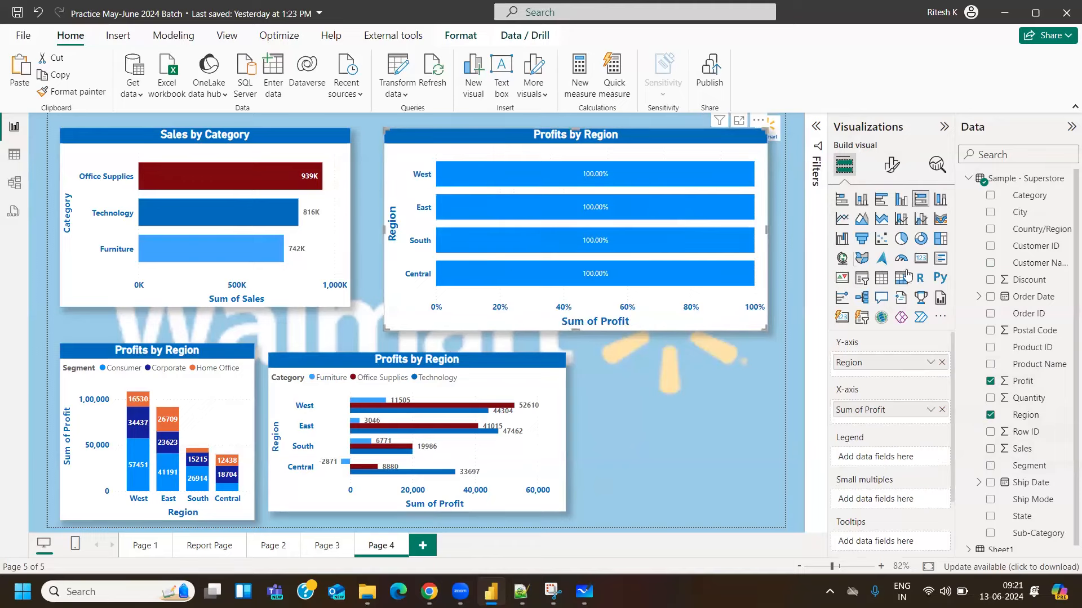
pyautogui.moveTo(1029, 195); pyautogui.dragTo(885, 457)
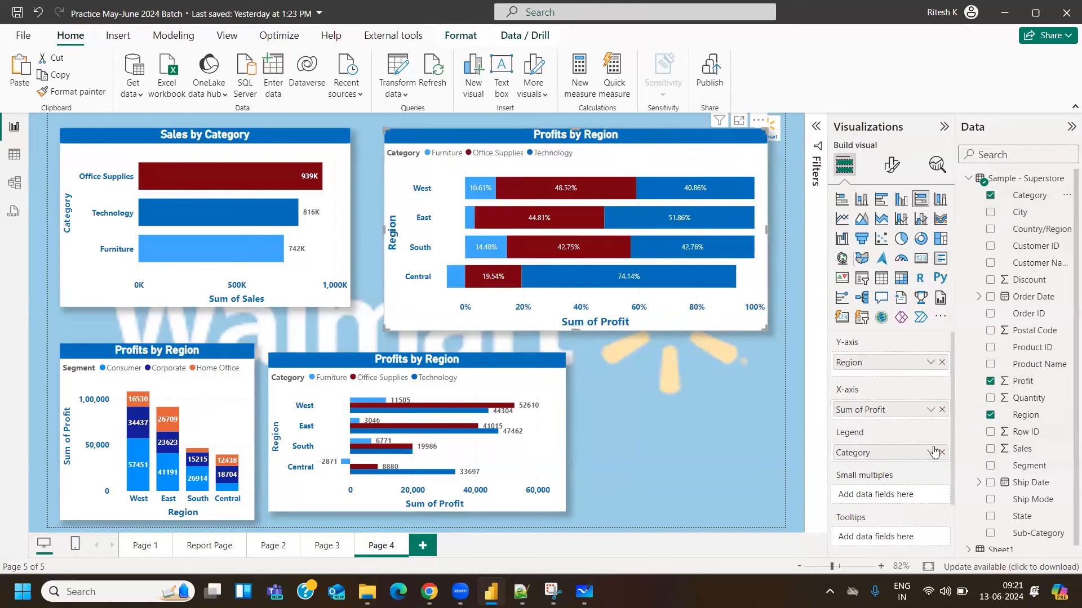
pyautogui.click(941, 453)
pyautogui.moveTo(1029, 465); pyautogui.dragTo(897, 479)
pyautogui.click(941, 452)
pyautogui.moveTo(1033, 499); pyautogui.dragTo(914, 459)
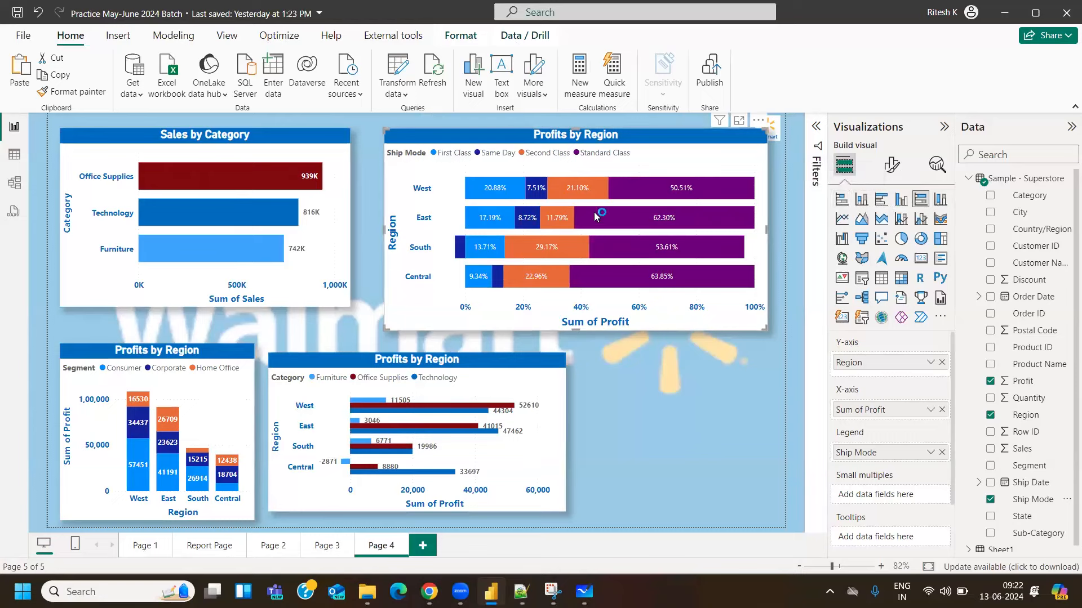
# Compare the Ship Mode breakdown by switching the chart between stacked bar and 100% stacked bar types
pyautogui.click(841, 200)
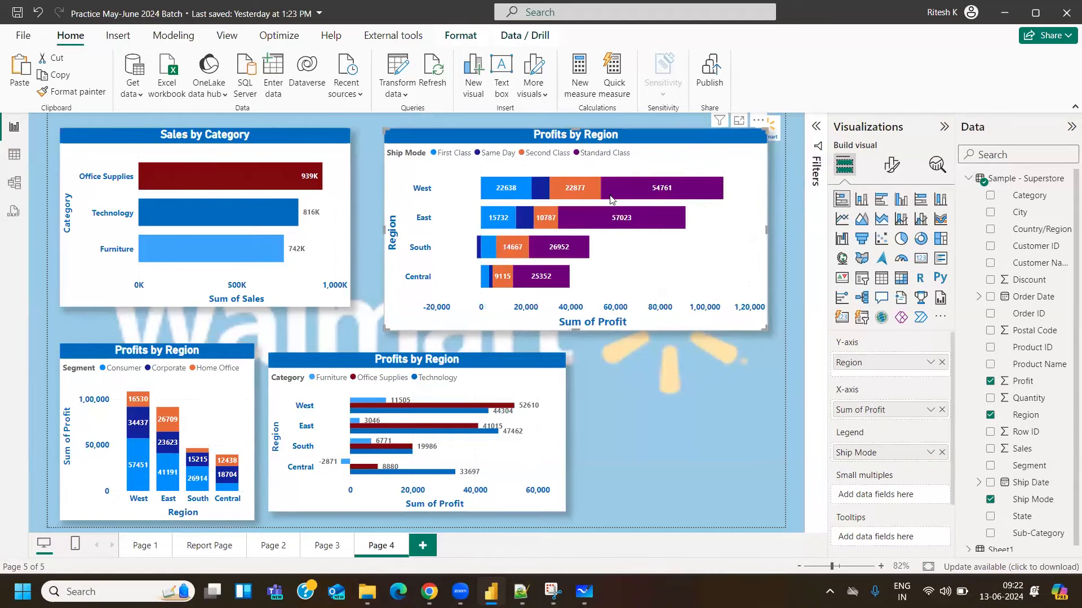
pyautogui.click(920, 200)
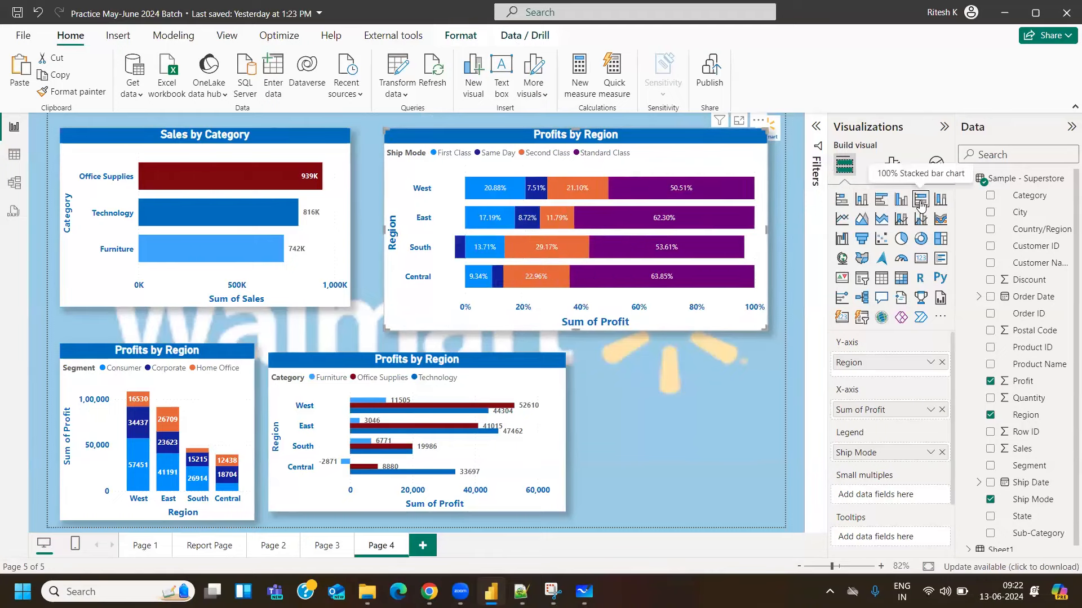
pyautogui.click(842, 201)
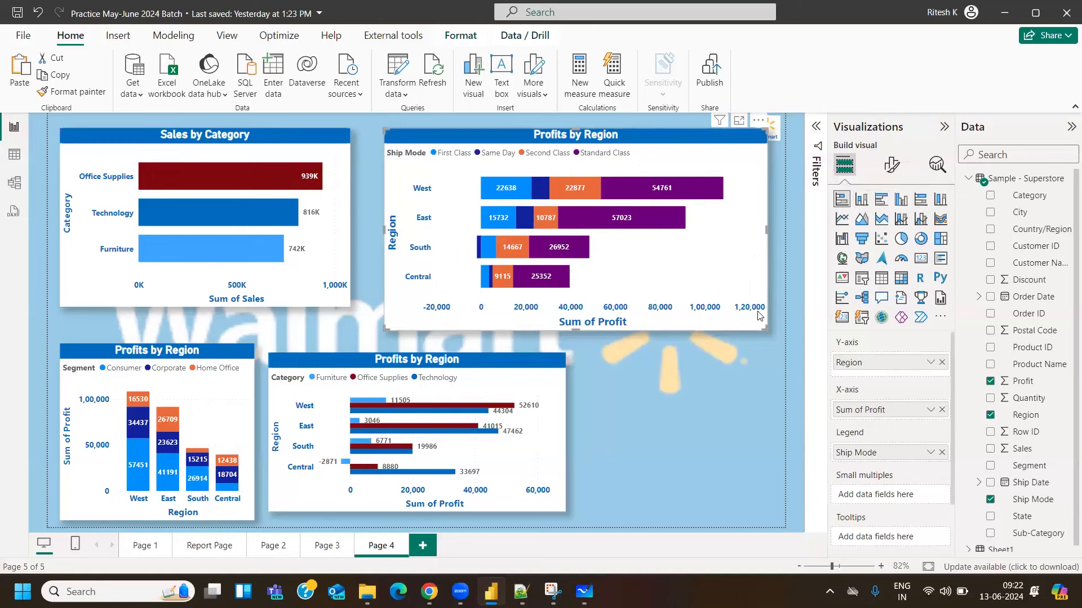
# Shrink the Profits by Region chart with the Ship Mode legend and make it a 100% stacked bar chart again
pyautogui.moveTo(764, 326); pyautogui.dragTo(684, 253)
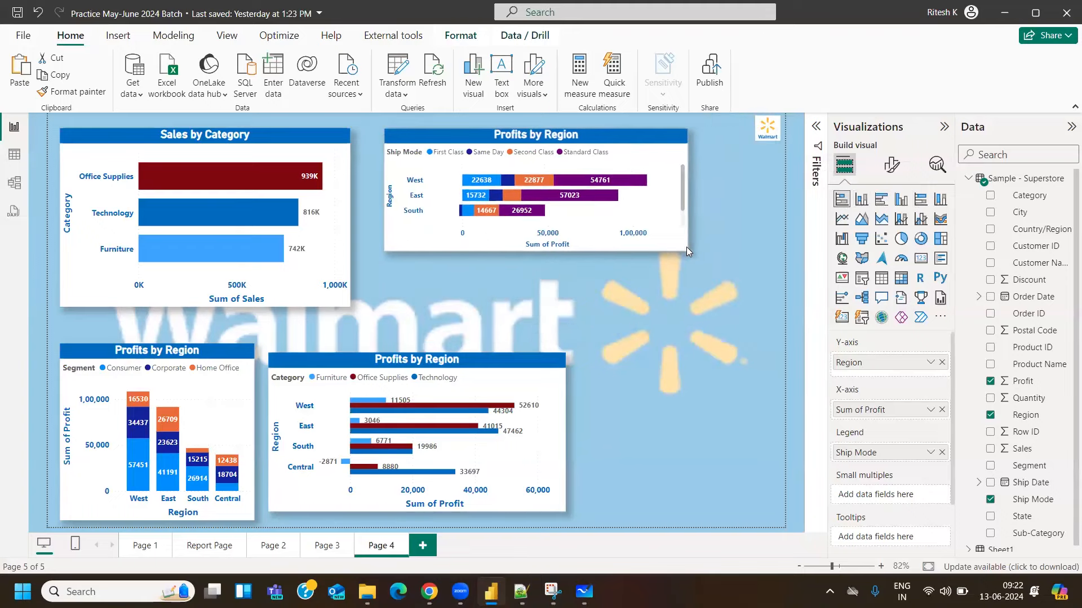
pyautogui.click(880, 199)
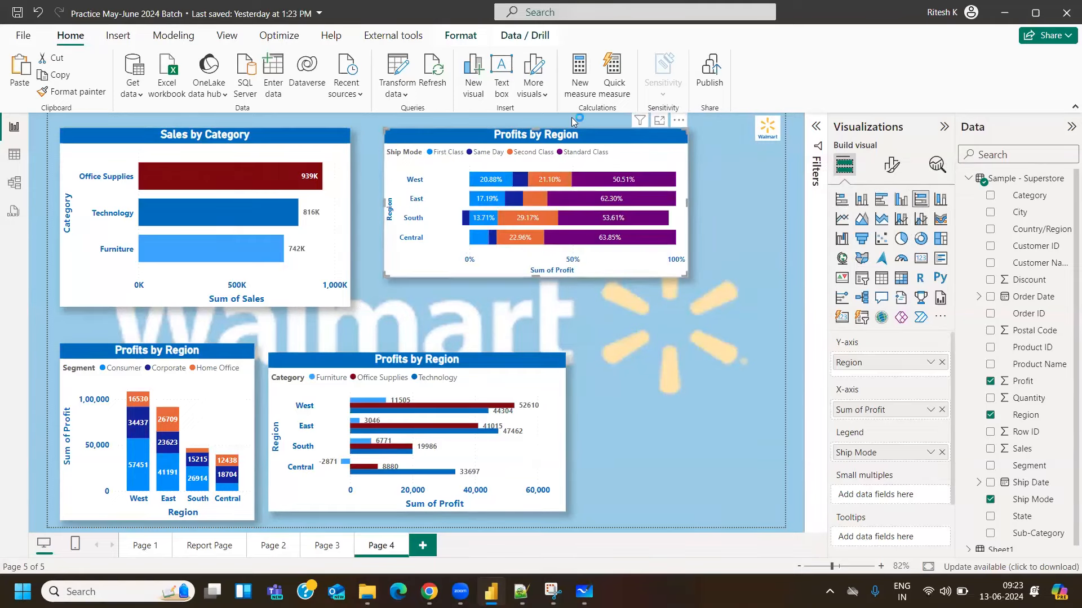
# Compare the chart as pie and 100% stacked bar, keep the pie chart and remove Ship Mode from its details
pyautogui.moveTo(587, 204)
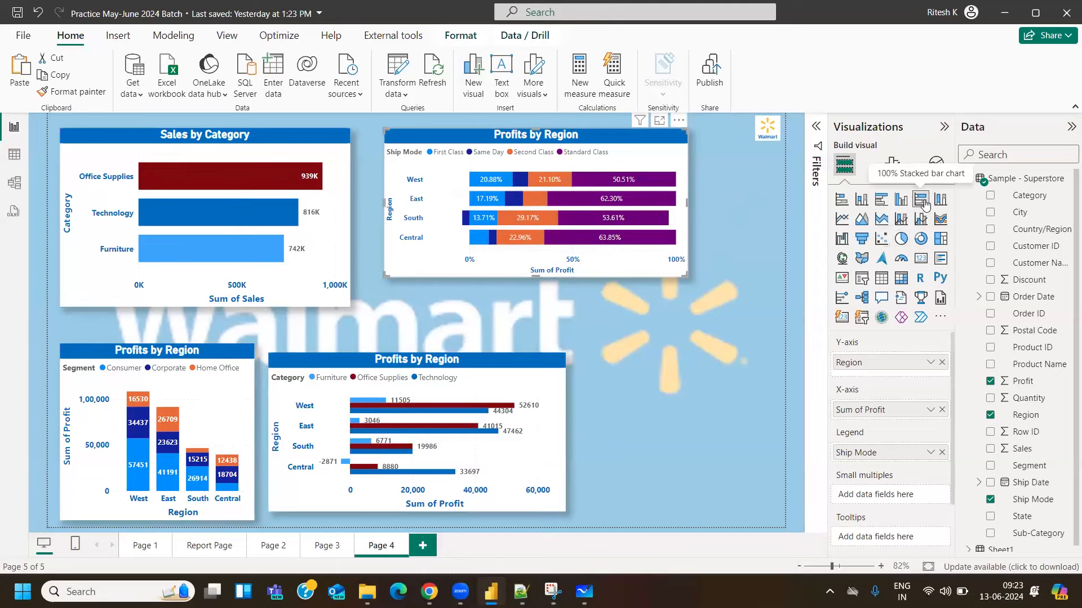
pyautogui.click(900, 240)
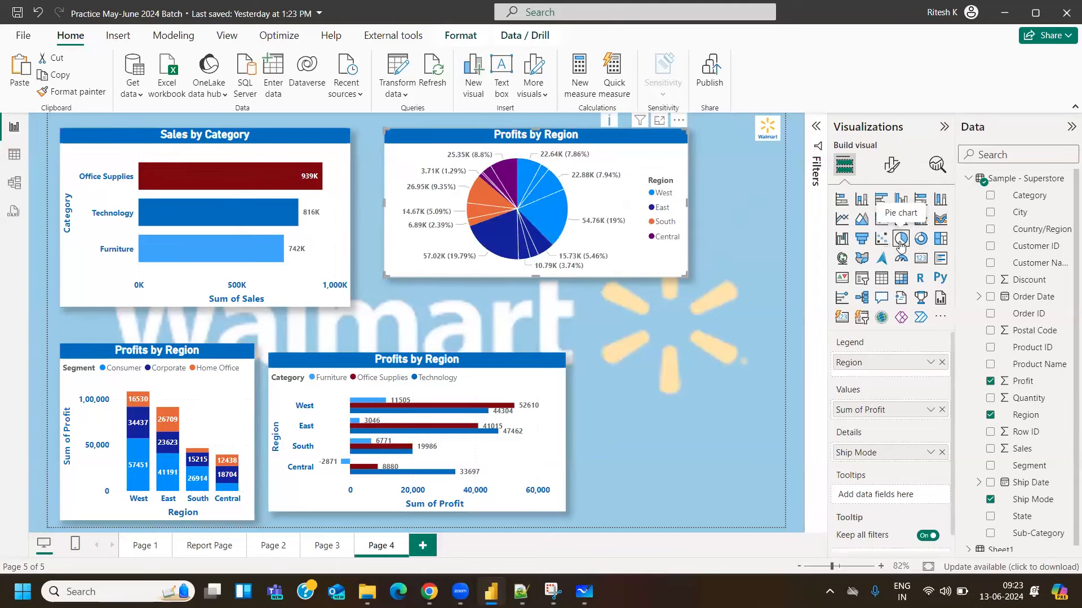
pyautogui.click(920, 199)
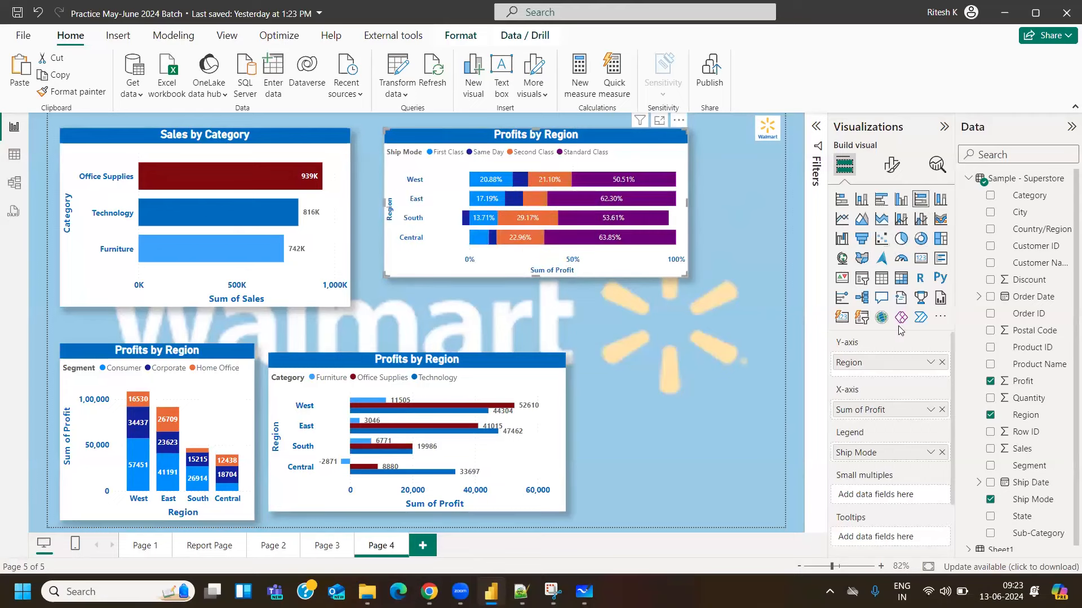
pyautogui.click(900, 238)
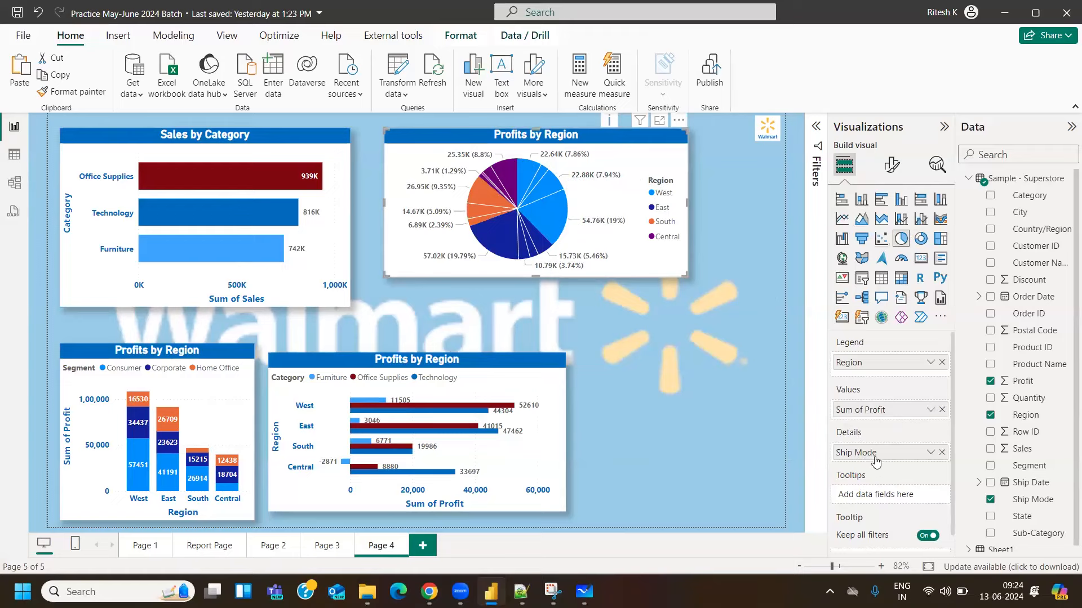
pyautogui.click(942, 453)
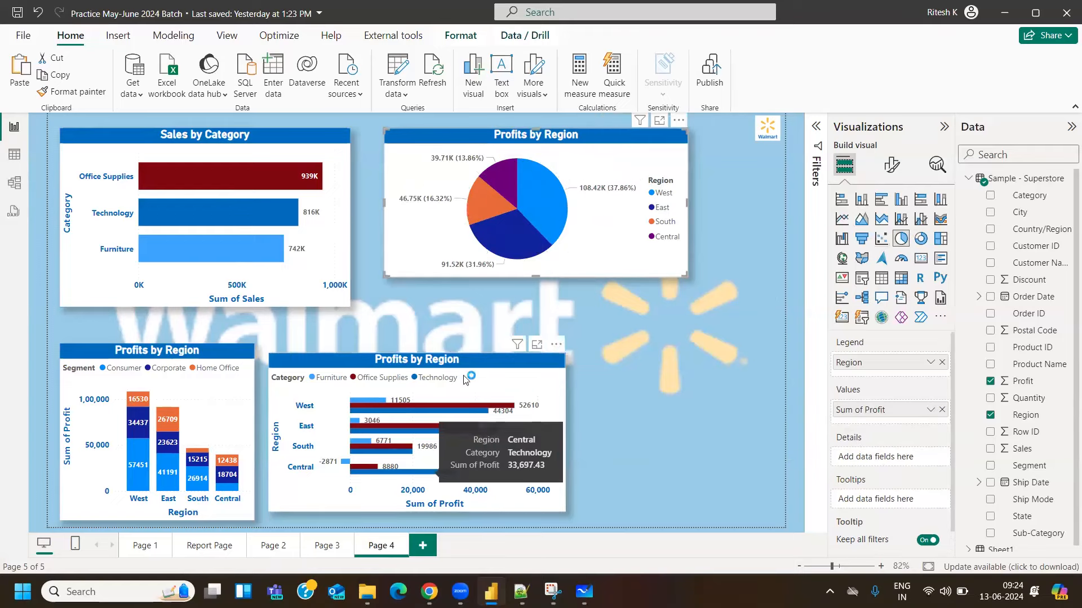